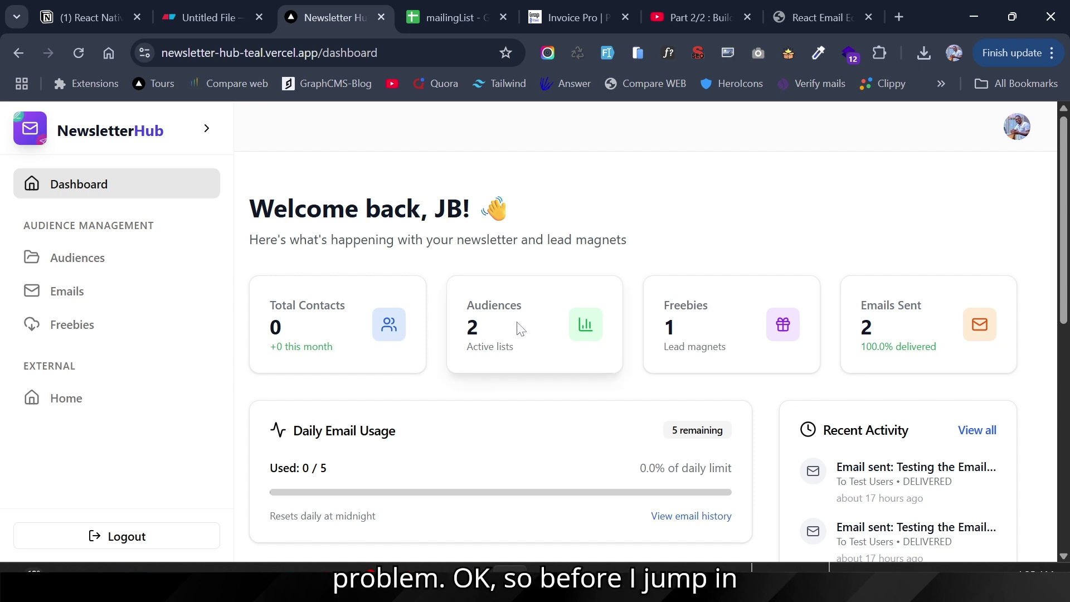
# Step: Look over the NewsletterHub dashboard, then switch to the 'Part 2/2' Next.js TypeScript starter kit video
pyautogui.scroll(-3, 476, 423)
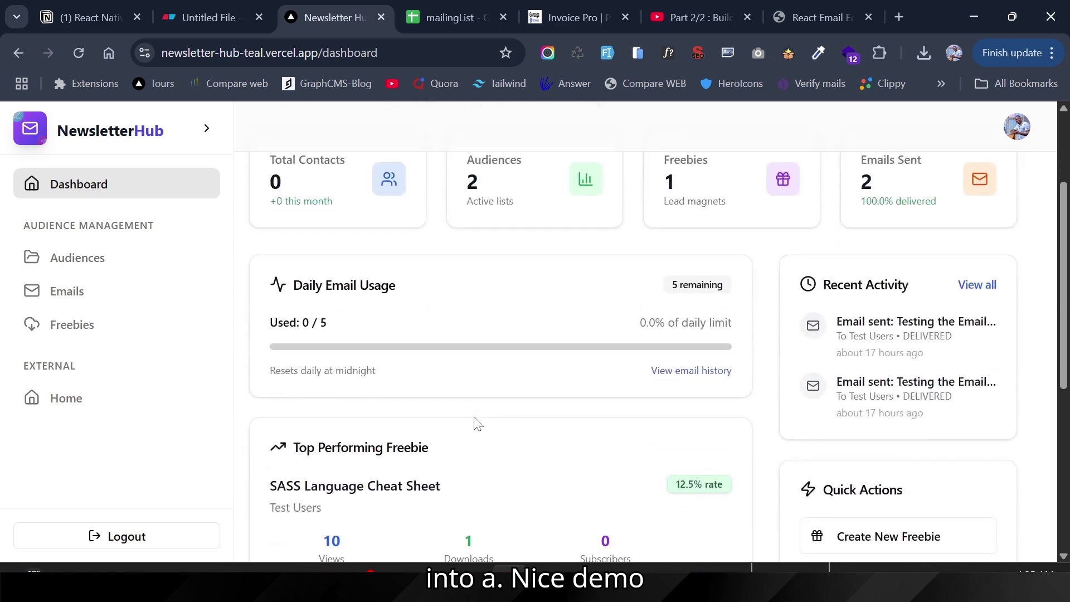
pyautogui.scroll(3, 477, 423)
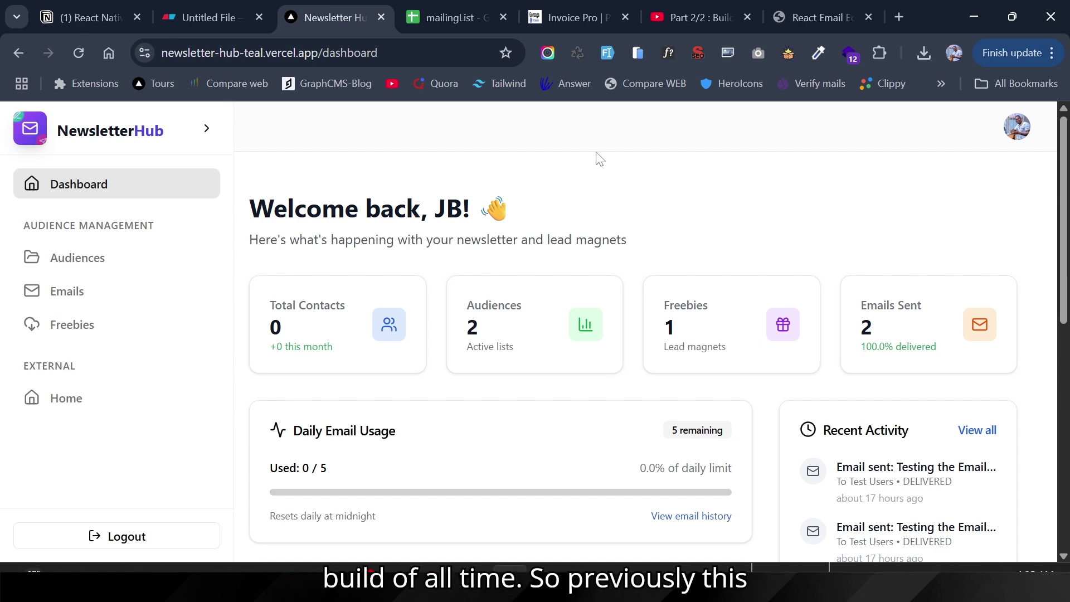
pyautogui.click(667, 8)
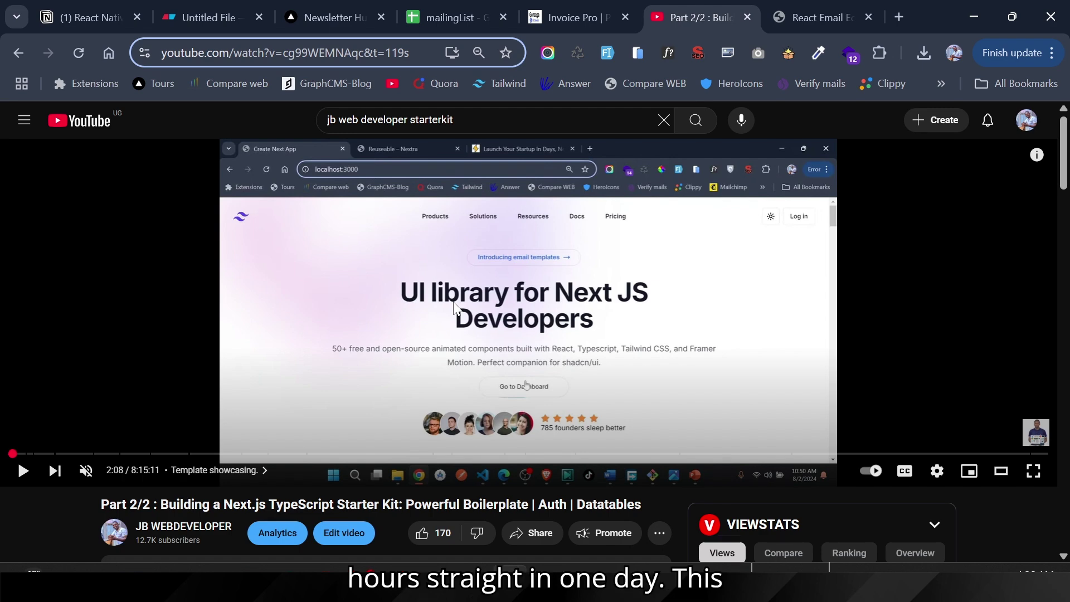
# Step: Pass through the Newsletter Hub tab and bring up the 'Newsletter SAAS' Eraser file
pyautogui.click(380, 9)
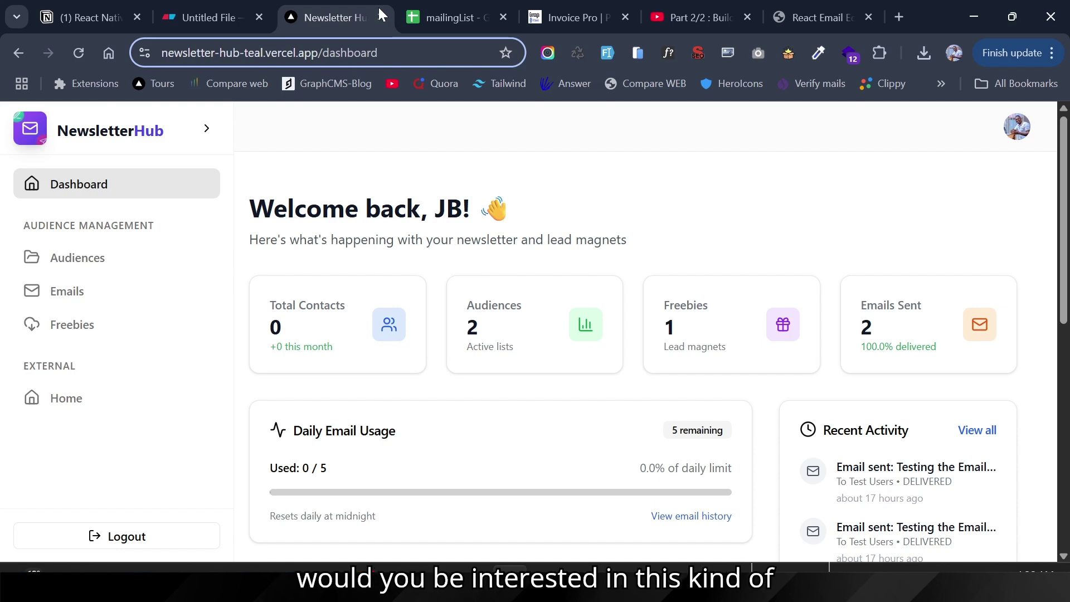
pyautogui.click(189, 15)
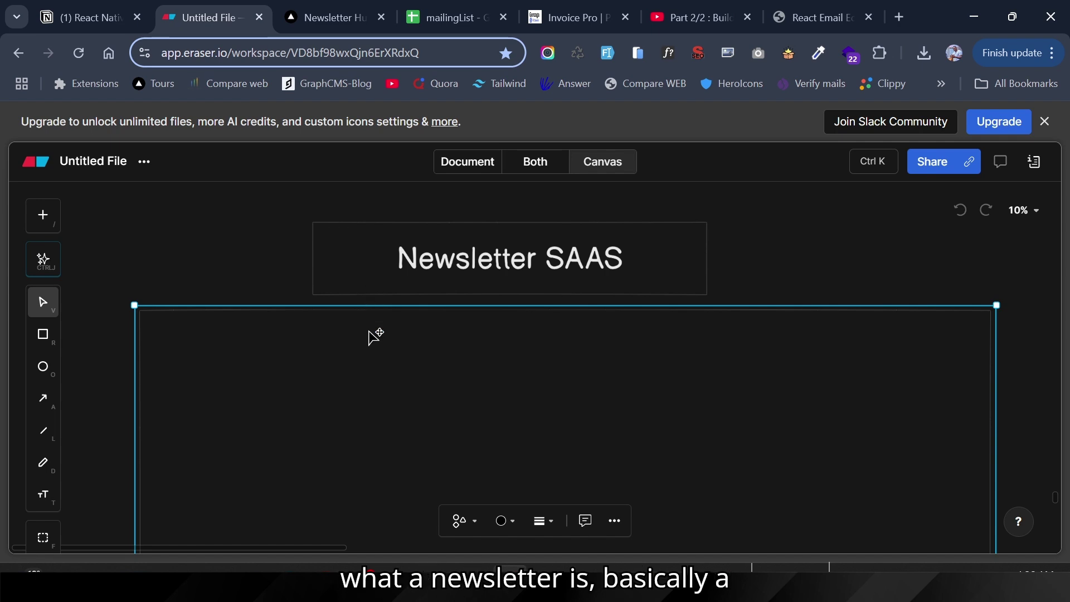
# Step: Drag the empty frame down to expose the email-newsletter purpose paragraph under the heading
pyautogui.moveTo(375, 336); pyautogui.dragTo(372, 424)
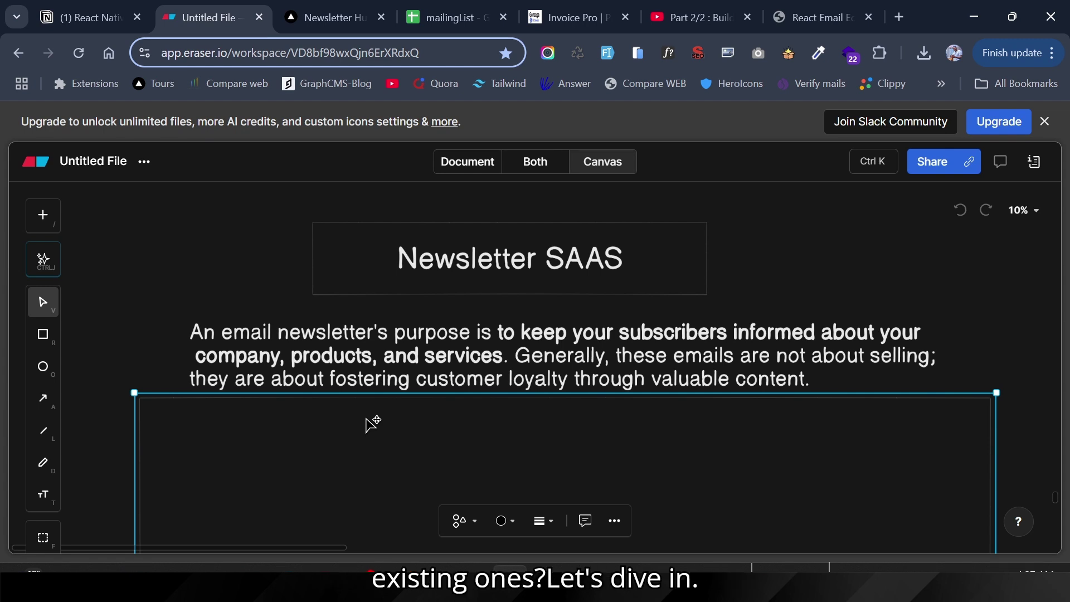
pyautogui.scroll(-3, 373, 424)
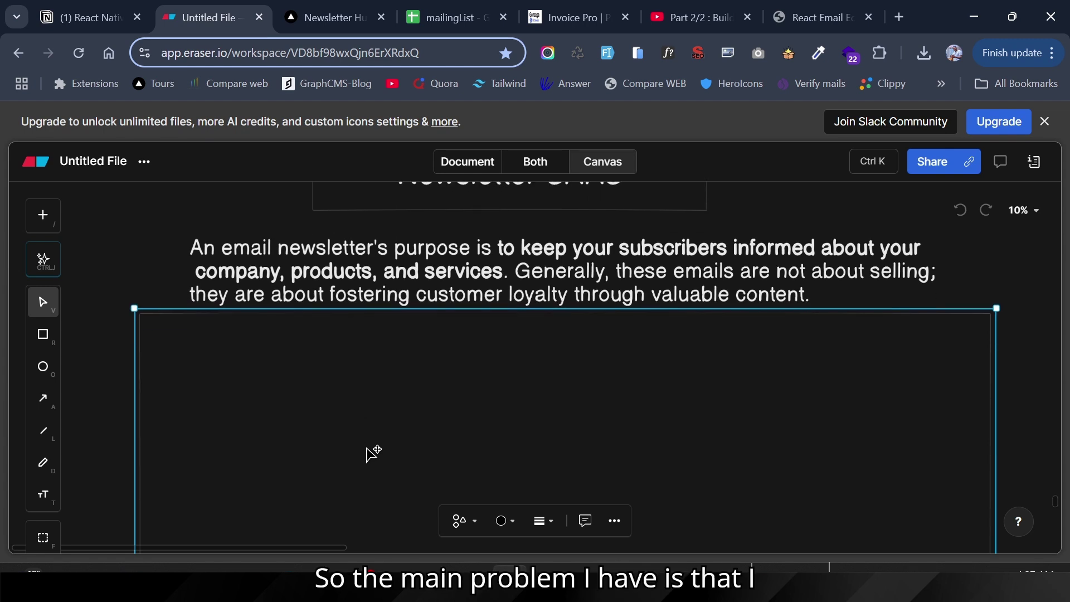
# Step: Move the frame down to reveal the product boxes and check the NextjsAcademy box text
pyautogui.moveTo(384, 380); pyautogui.dragTo(319, 496)
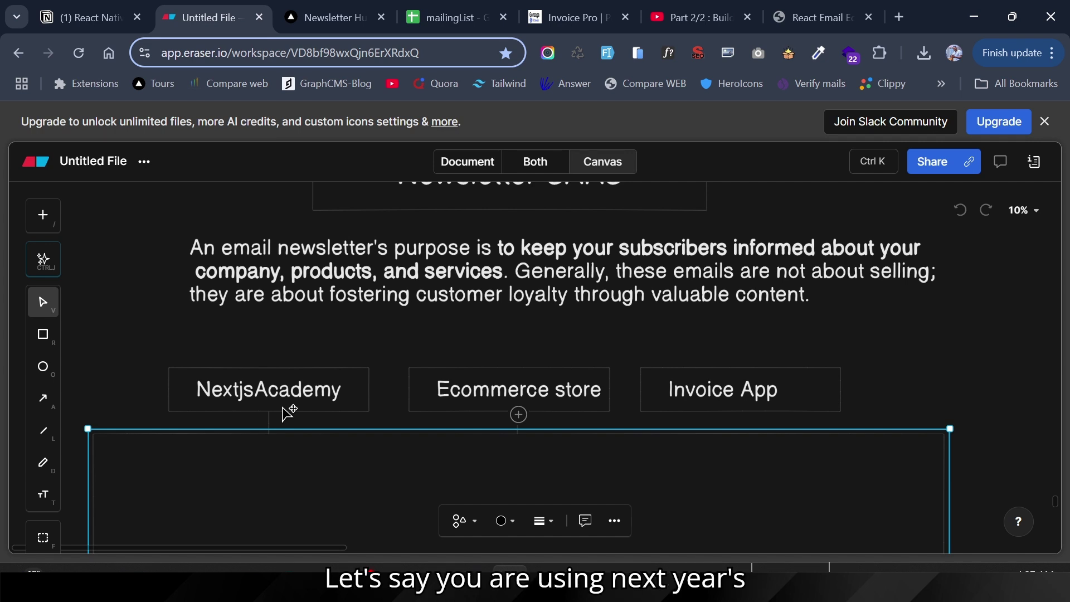
pyautogui.doubleClick(283, 408)
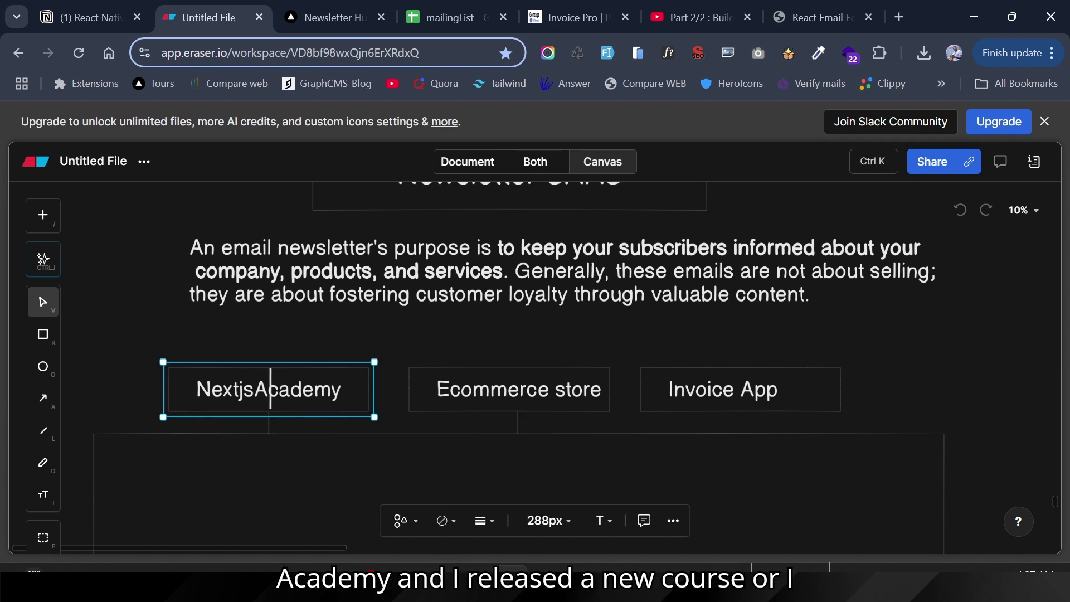
pyautogui.click(275, 329)
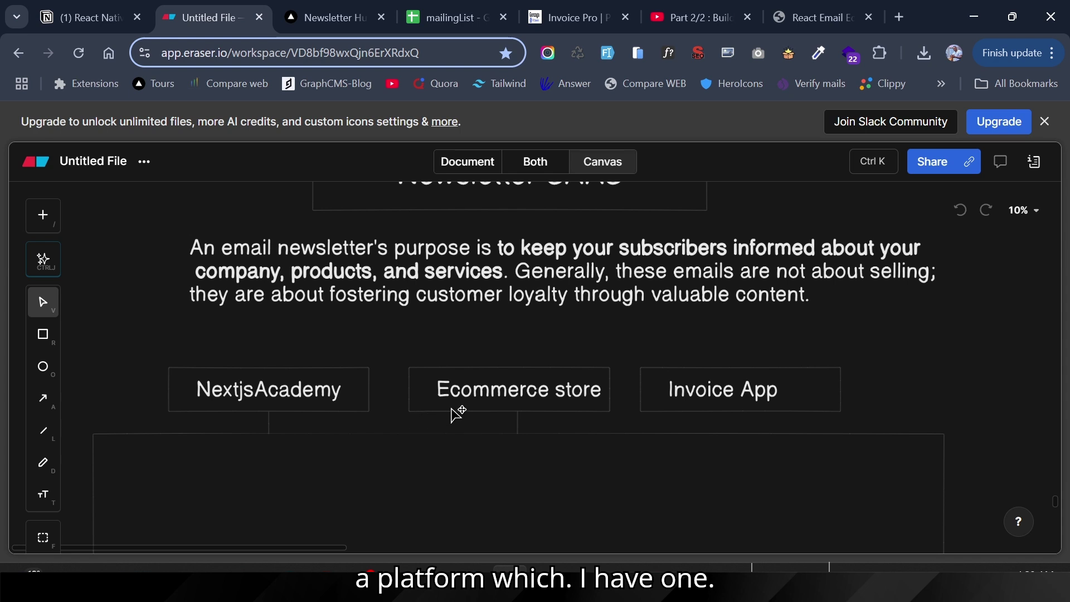
pyautogui.click(474, 401)
pyautogui.scroll(-1, 474, 404)
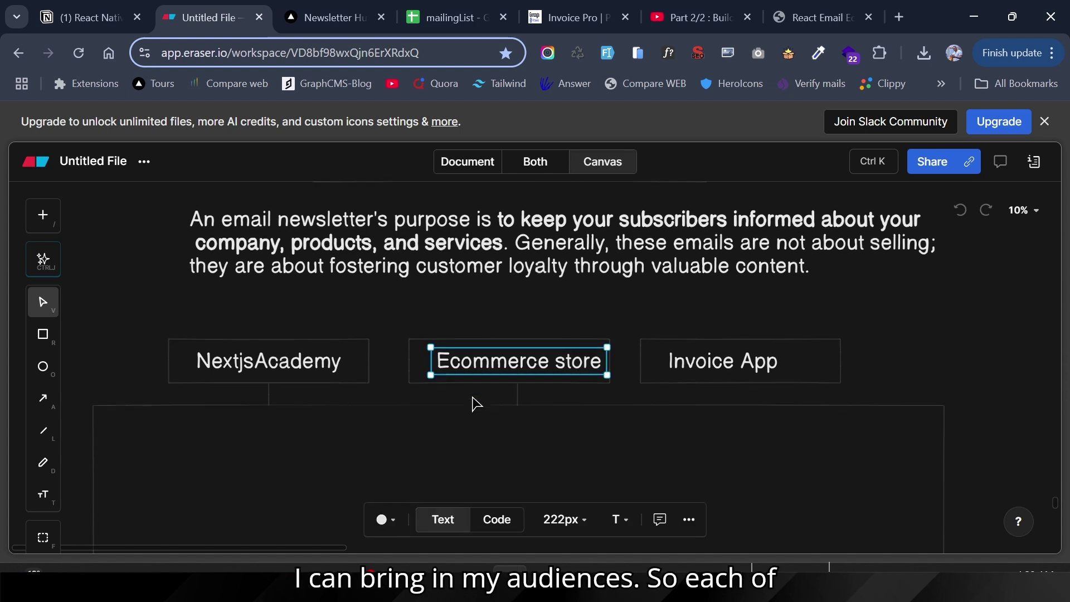
pyautogui.click(464, 420)
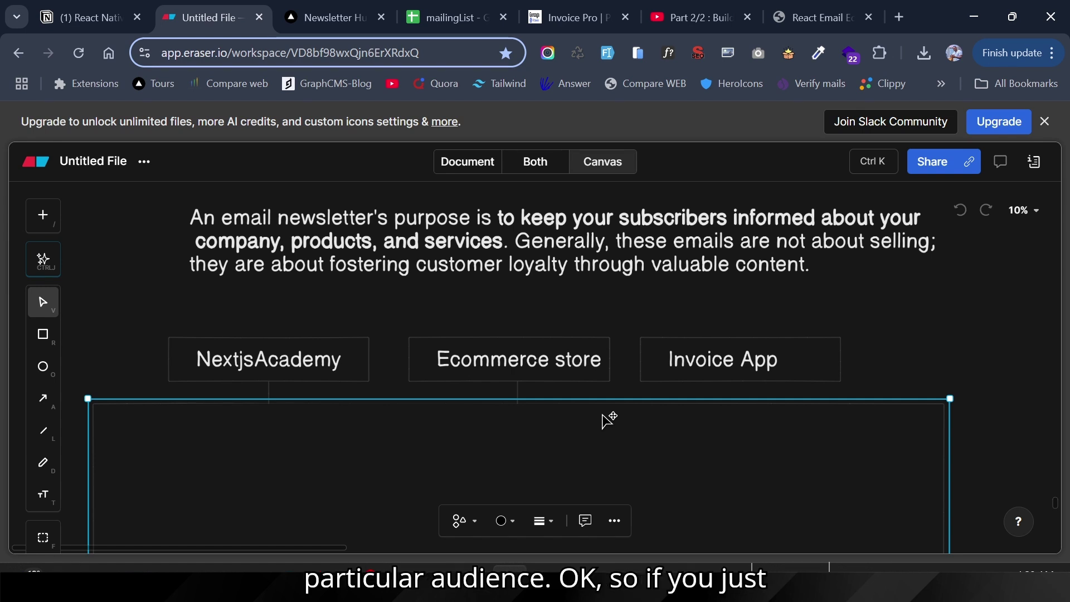
# Step: Push the large frame lower to uncover the Audience 1–3 connectors and Newsletter Platform box
pyautogui.scroll(-5, 609, 420)
pyautogui.moveTo(609, 375); pyautogui.dragTo(595, 504)
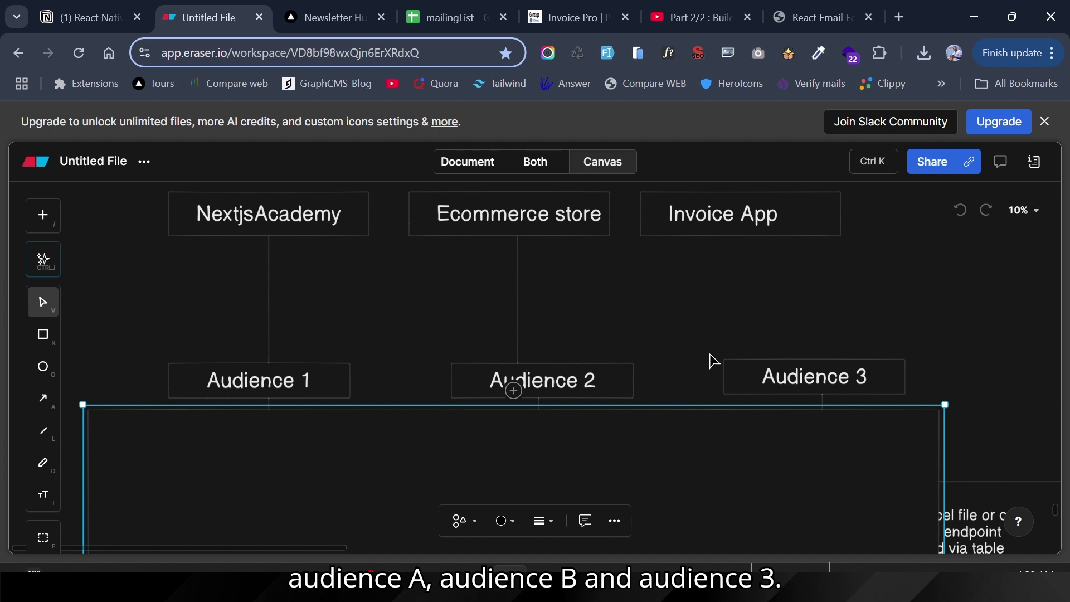
pyautogui.scroll(-2, 744, 422)
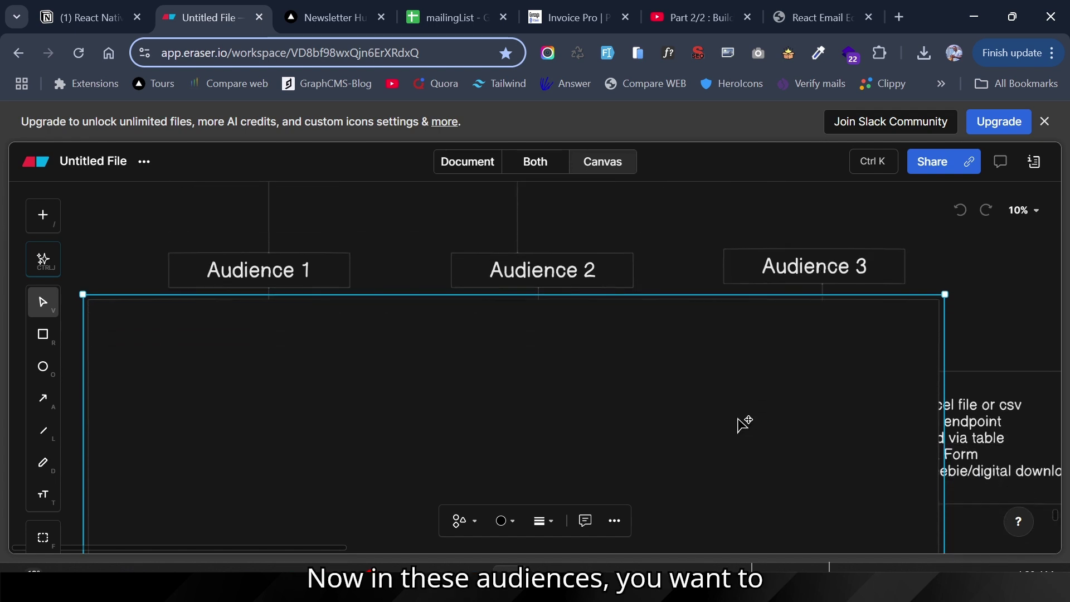
pyautogui.moveTo(608, 370); pyautogui.dragTo(687, 382)
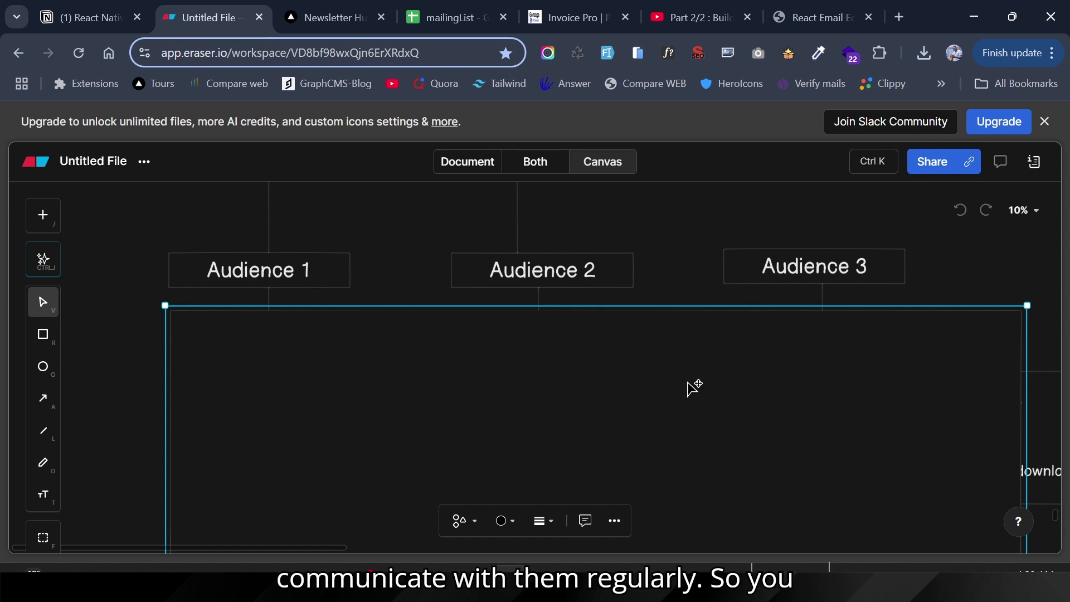
pyautogui.scroll(1, 688, 382)
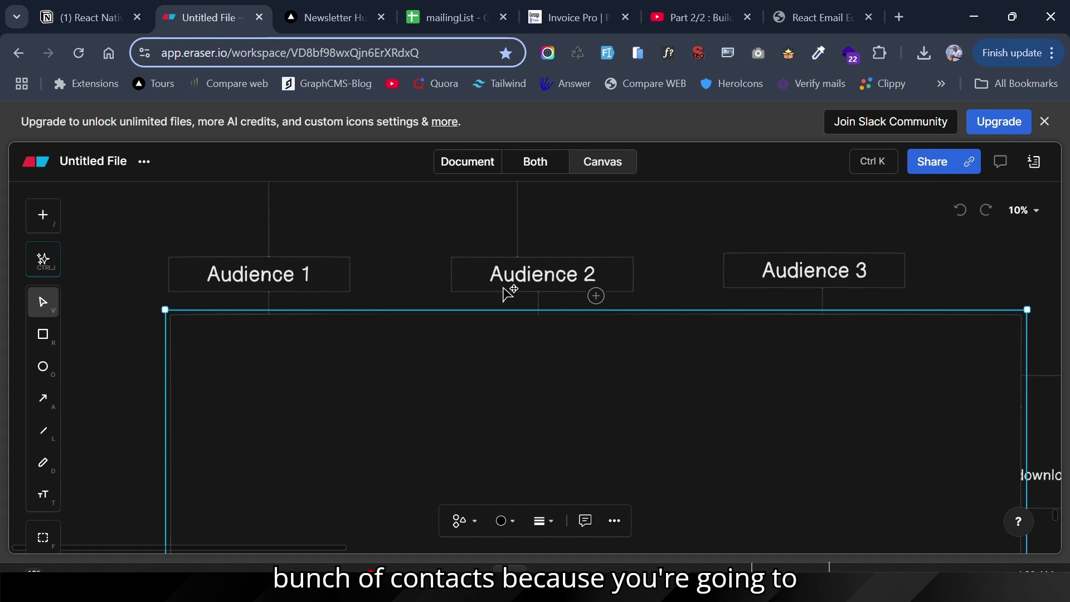
pyautogui.scroll(3, 507, 293)
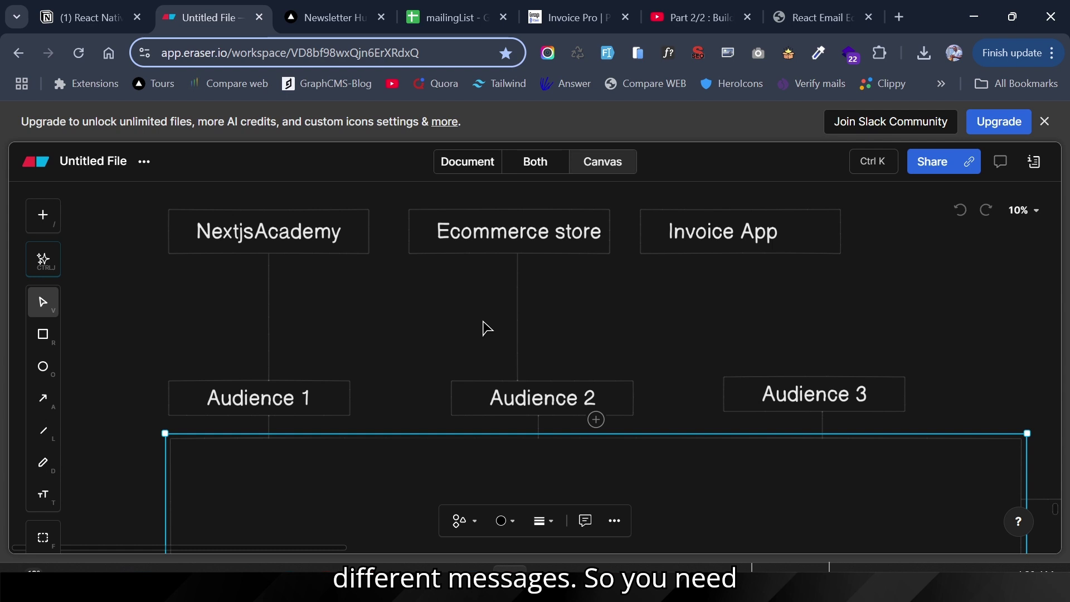
pyautogui.scroll(-3, 485, 328)
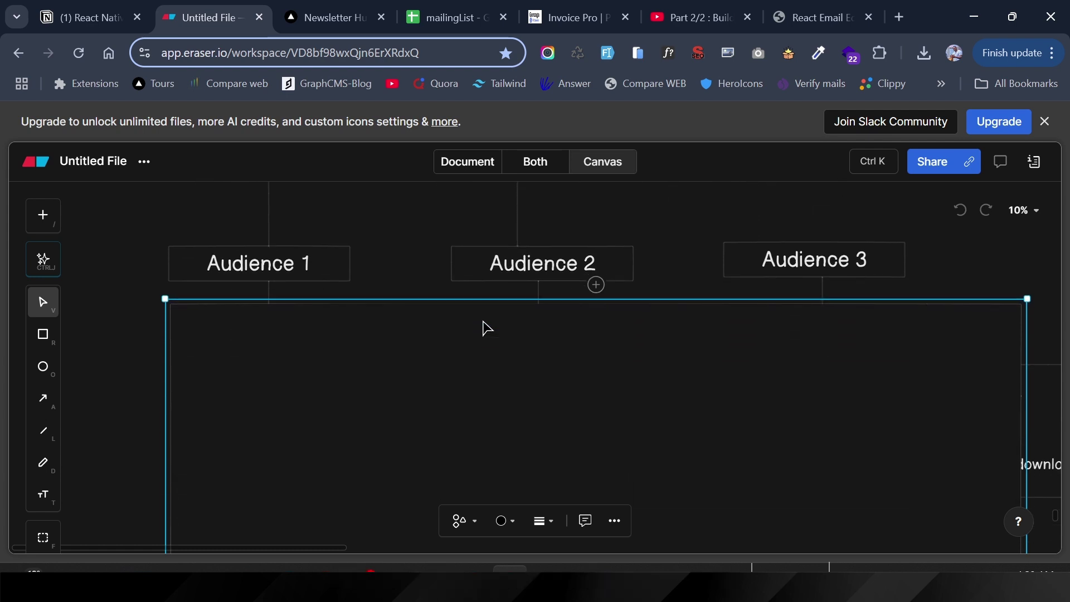
pyautogui.moveTo(477, 339); pyautogui.dragTo(468, 461)
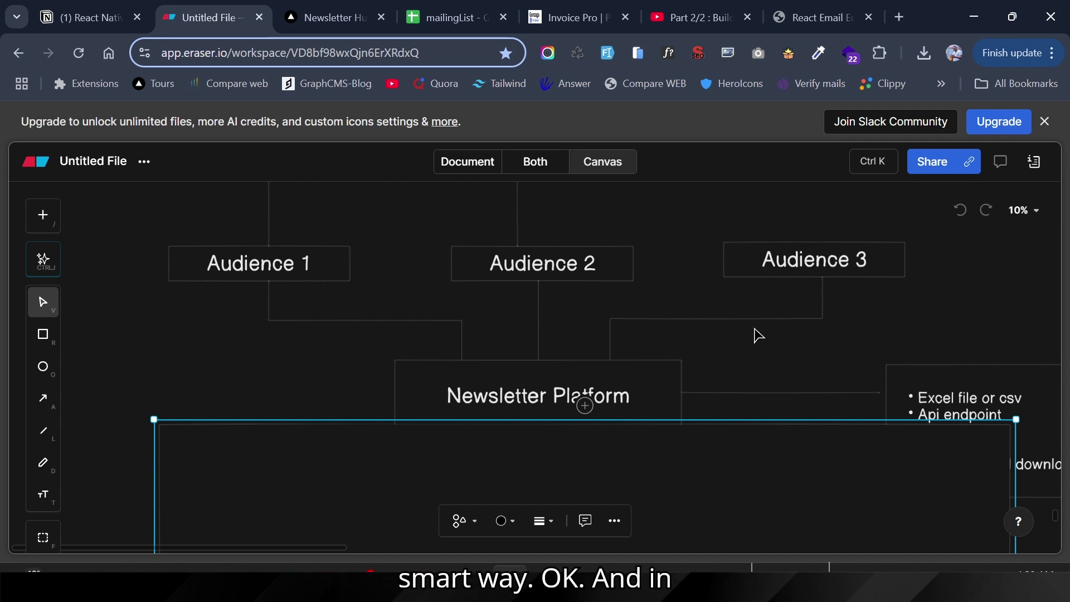
# Step: Push the frame below Newsletter Platform and move the import-methods list box up-left into view
pyautogui.scroll(-2, 756, 330)
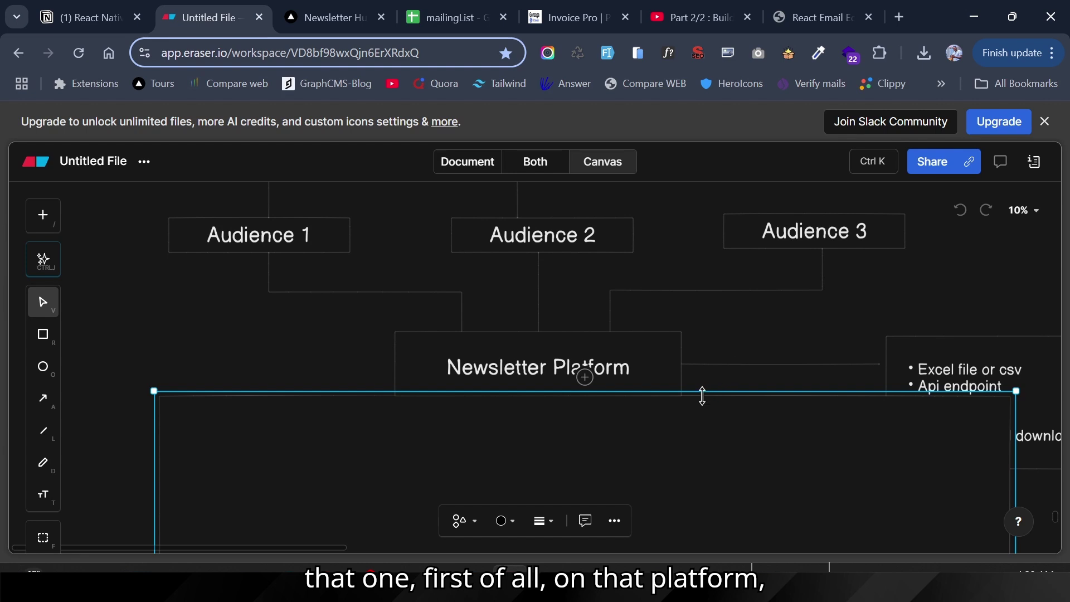
pyautogui.moveTo(704, 411); pyautogui.dragTo(698, 442)
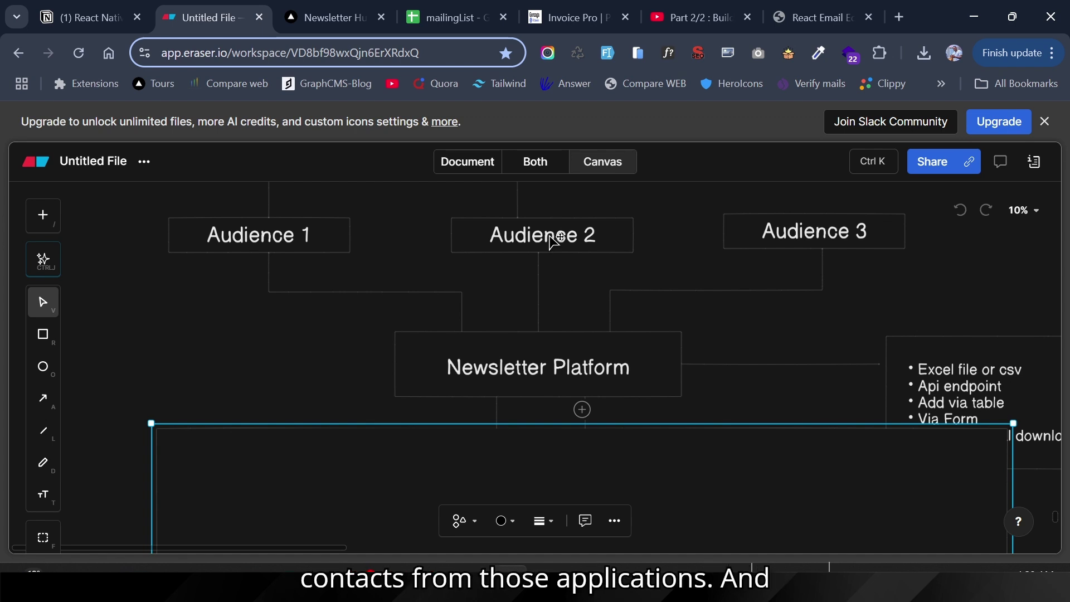
pyautogui.click(935, 384)
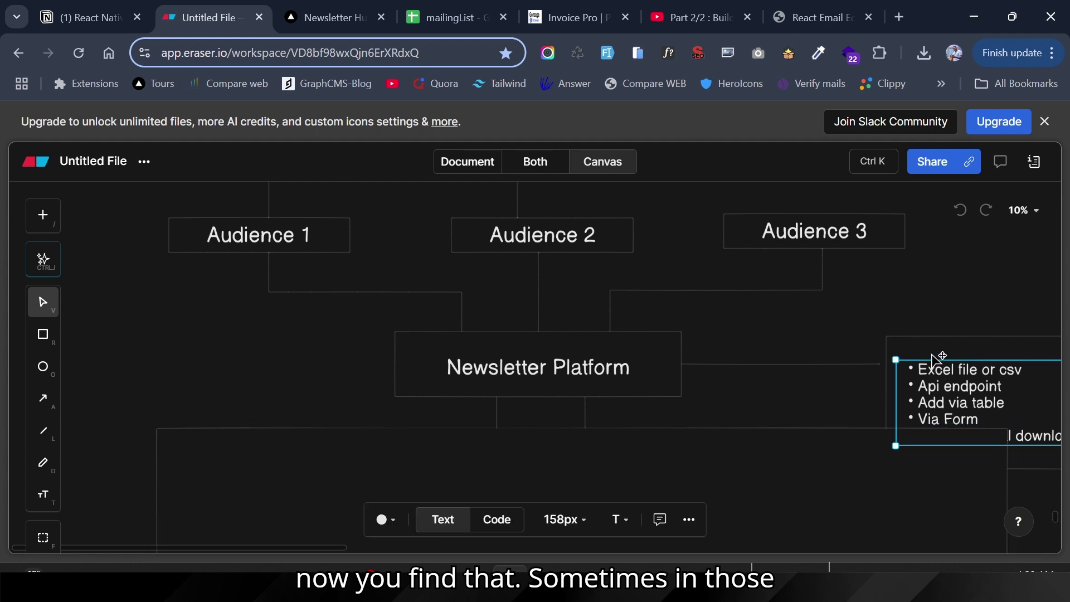
pyautogui.click(936, 357)
pyautogui.moveTo(936, 357); pyautogui.dragTo(896, 319)
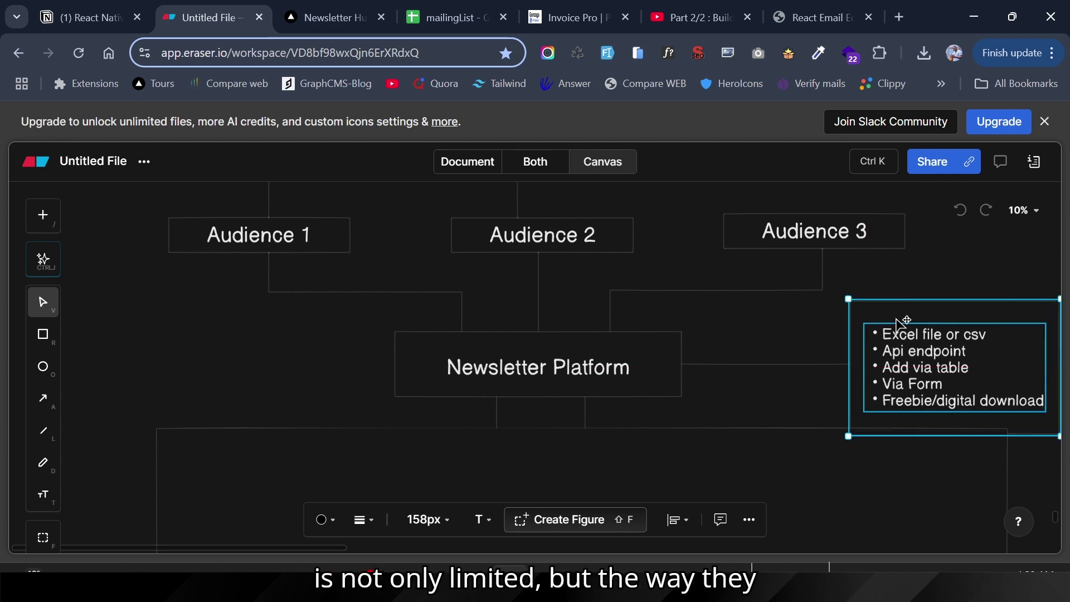
pyautogui.click(829, 338)
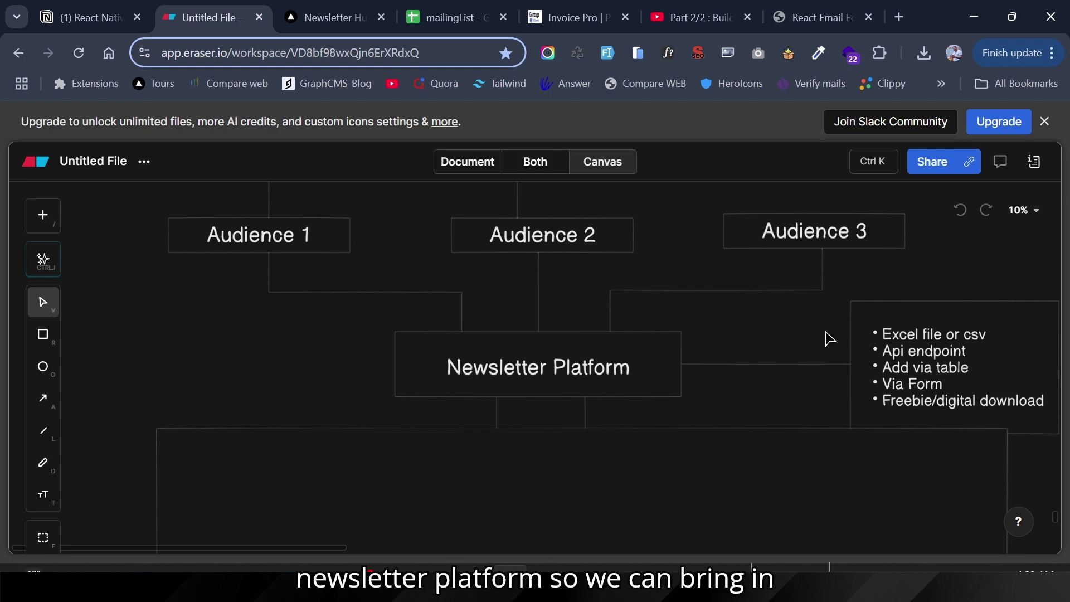
pyautogui.scroll(-1, 691, 328)
pyautogui.scroll(-1, 691, 328)
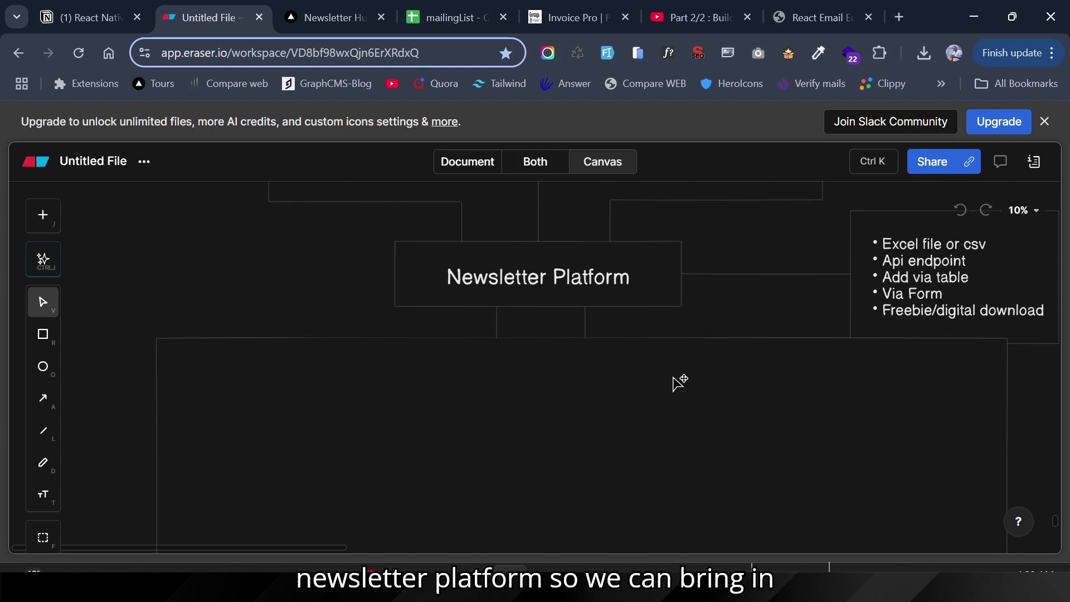
# Step: Drag the lower frame down to reveal the email builder and Lead Magnets notes, then open React Email Editor
pyautogui.moveTo(681, 382); pyautogui.dragTo(701, 486)
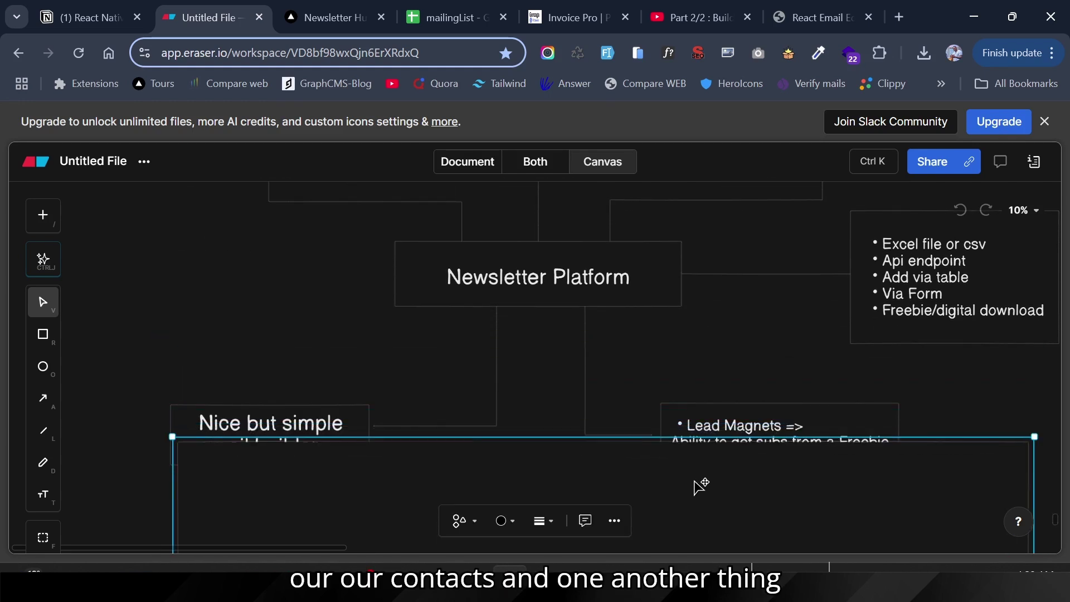
pyautogui.scroll(-1, 701, 487)
pyautogui.moveTo(625, 426); pyautogui.dragTo(619, 464)
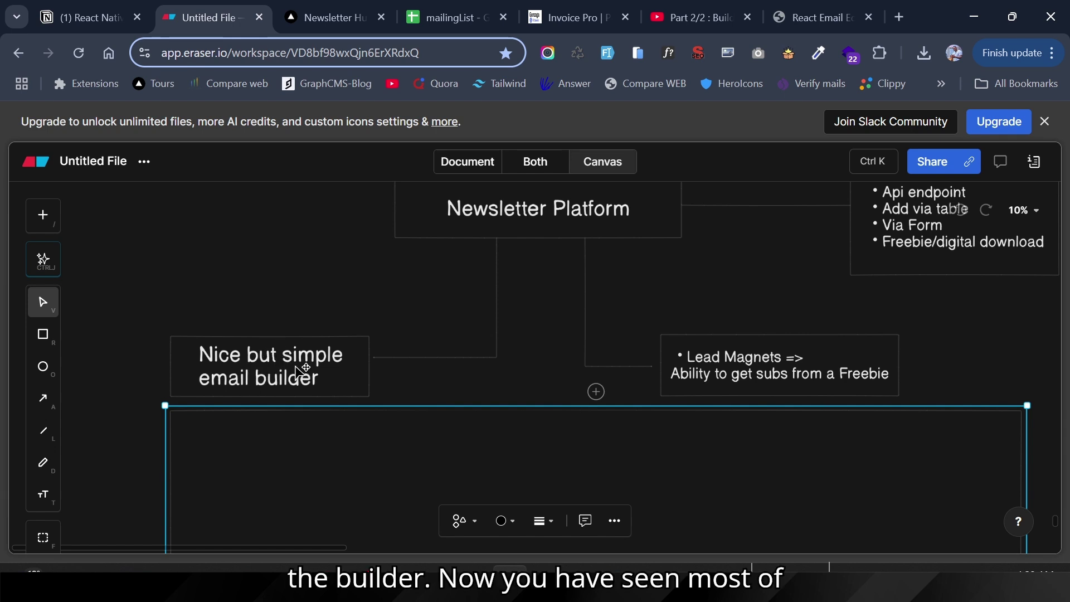
pyautogui.click(833, 13)
pyautogui.scroll(1, 348, 339)
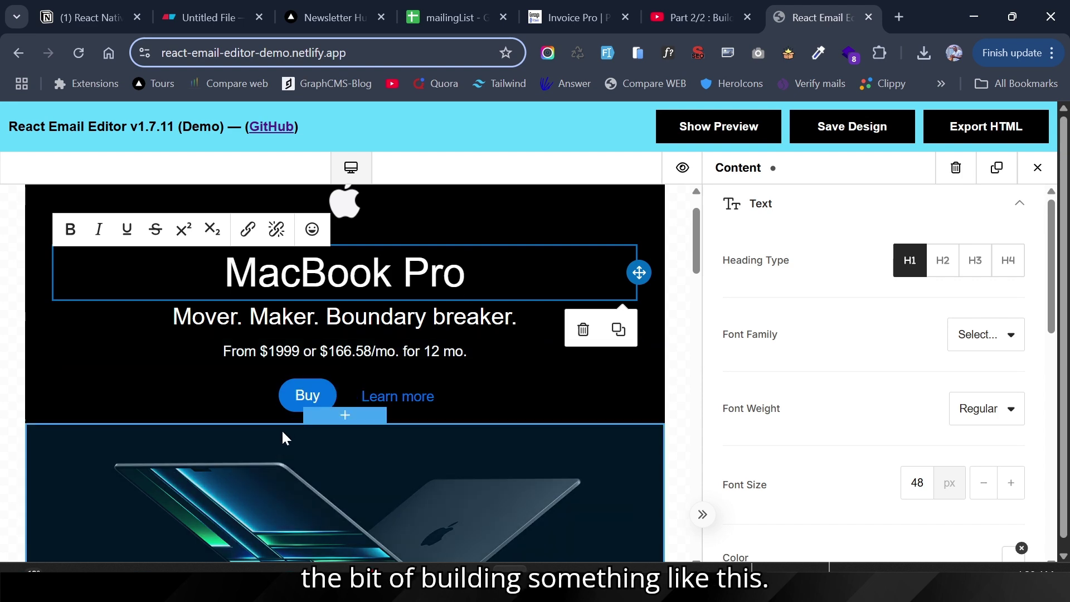
# Step: Scroll through the MacBook Pro demo email, then return to the NewsletterHub dashboard
pyautogui.scroll(-2, 415, 493)
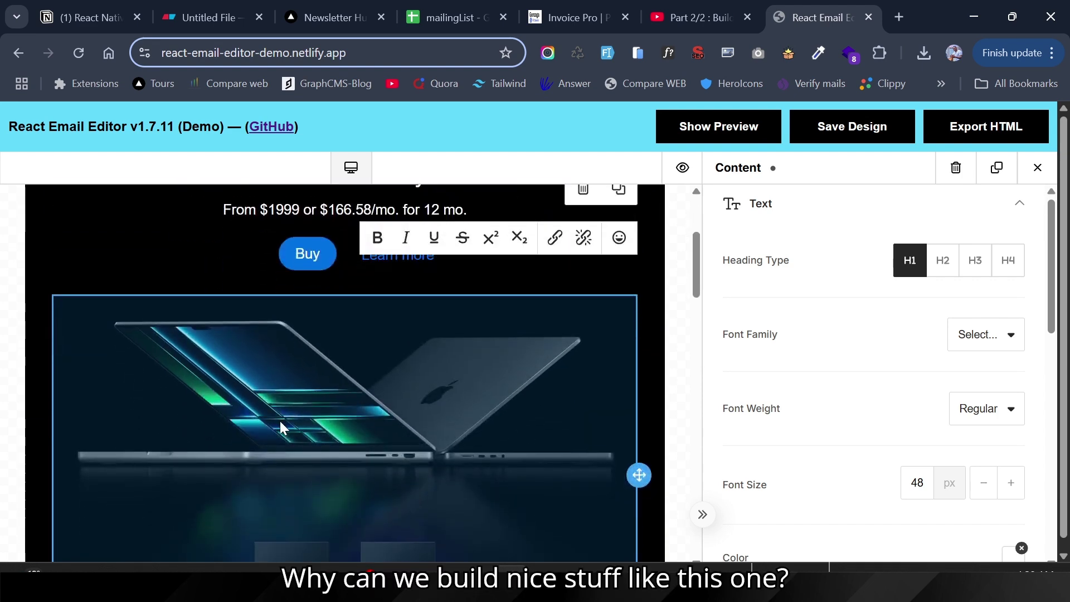
pyautogui.scroll(-3, 382, 446)
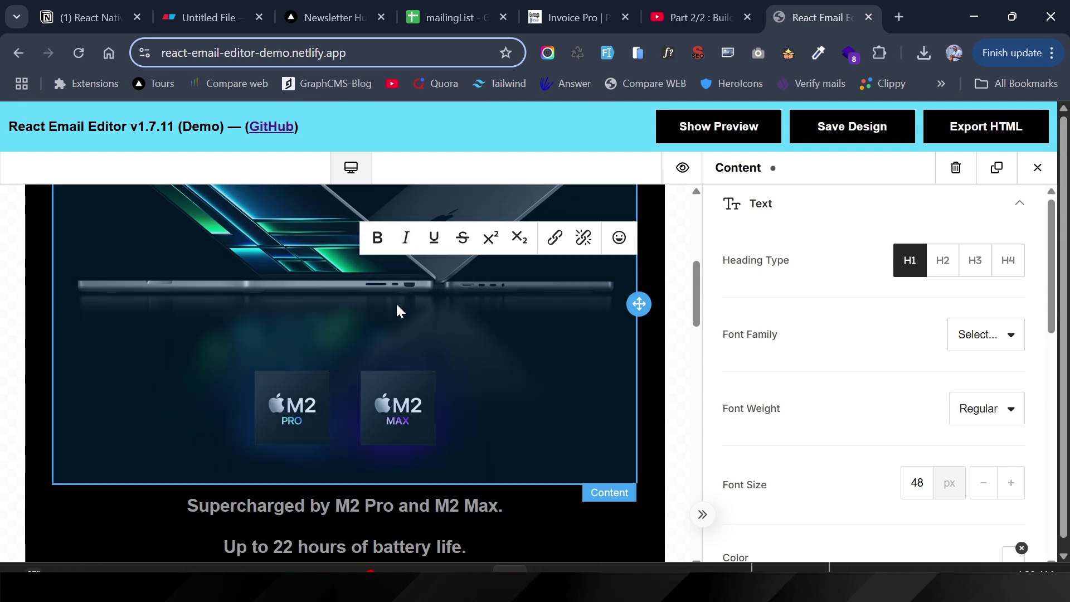
pyautogui.click(340, 5)
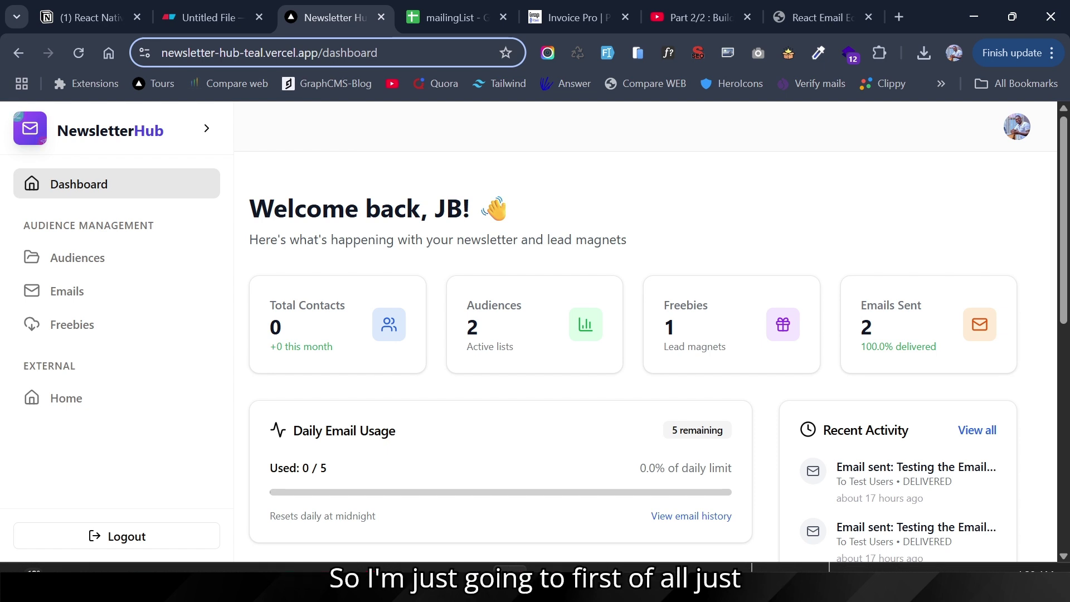
# Step: Load the copied dashboard URL in Edge and begin signing in with Google
pyautogui.moveTo(384, 53); pyautogui.dragTo(125, 58)
pyautogui.hotkey('ctrl', 'c')
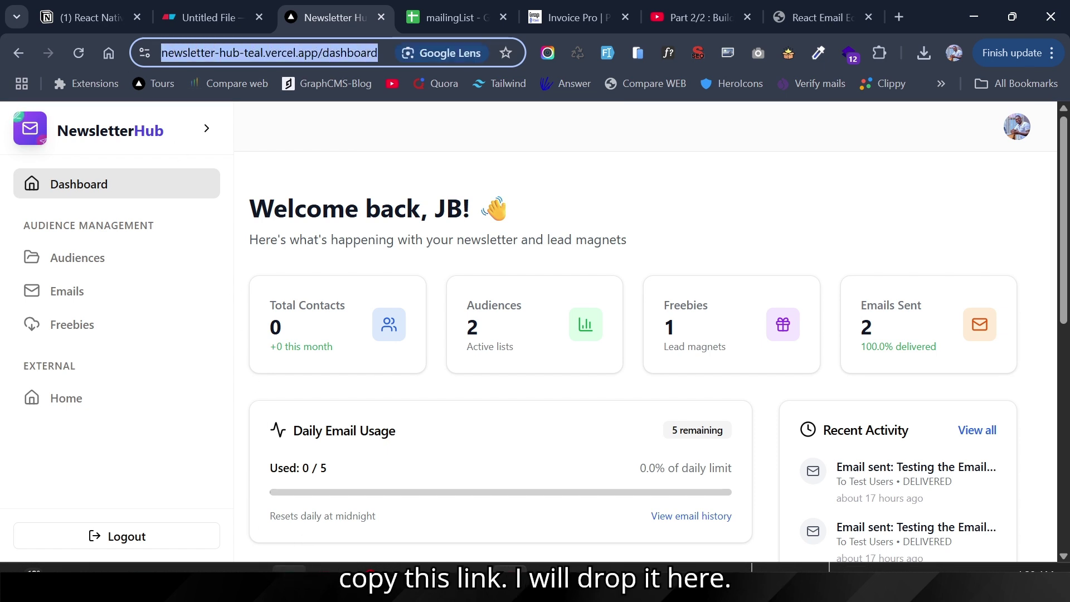
pyautogui.click(290, 582)
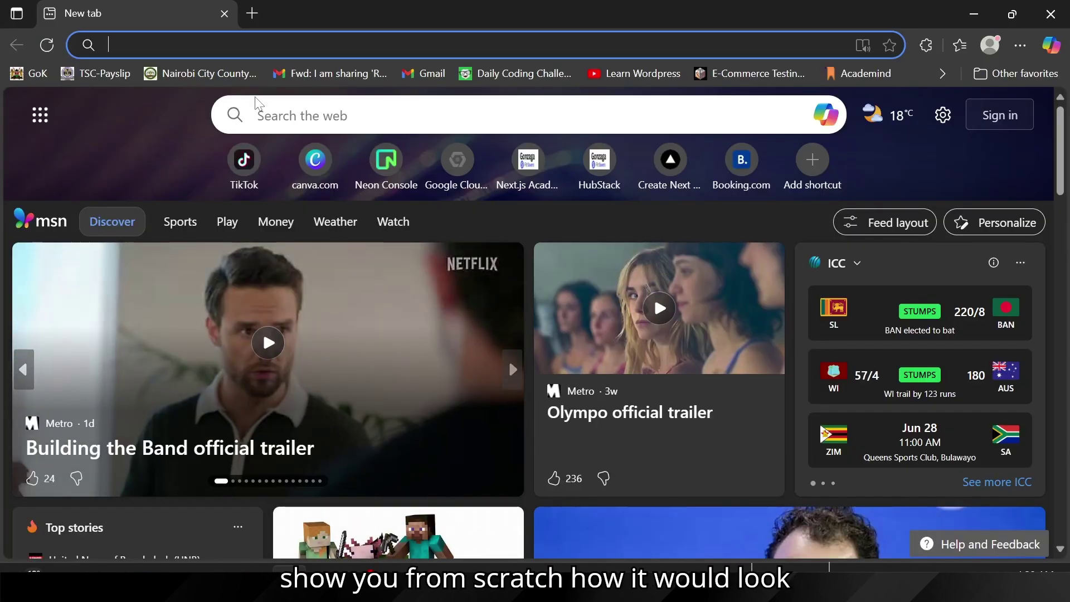
pyautogui.hotkey('ctrl', 'v')
pyautogui.press('Return')
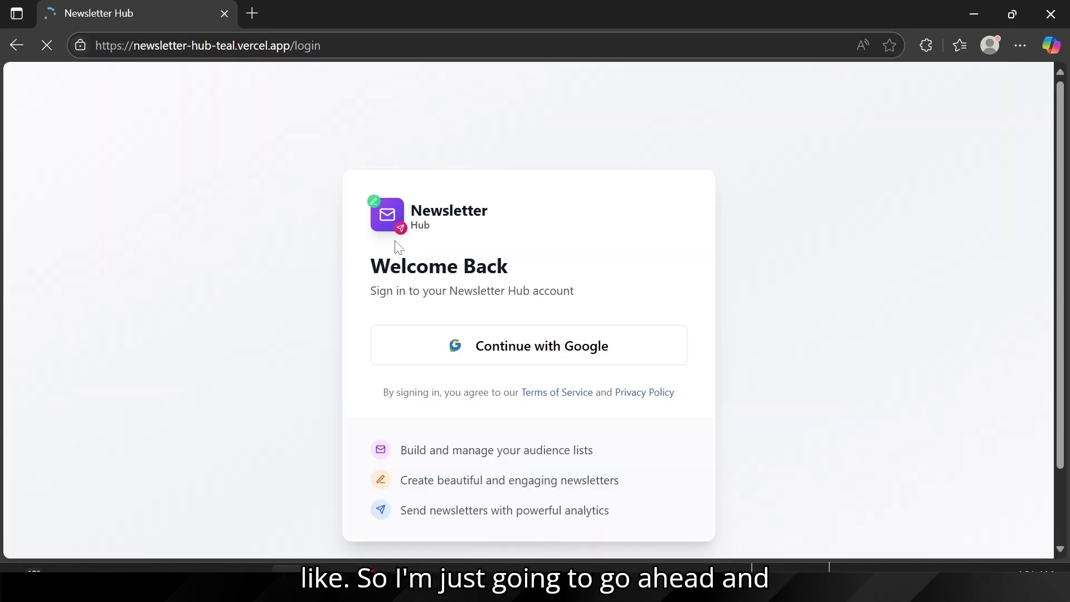
pyautogui.click(479, 361)
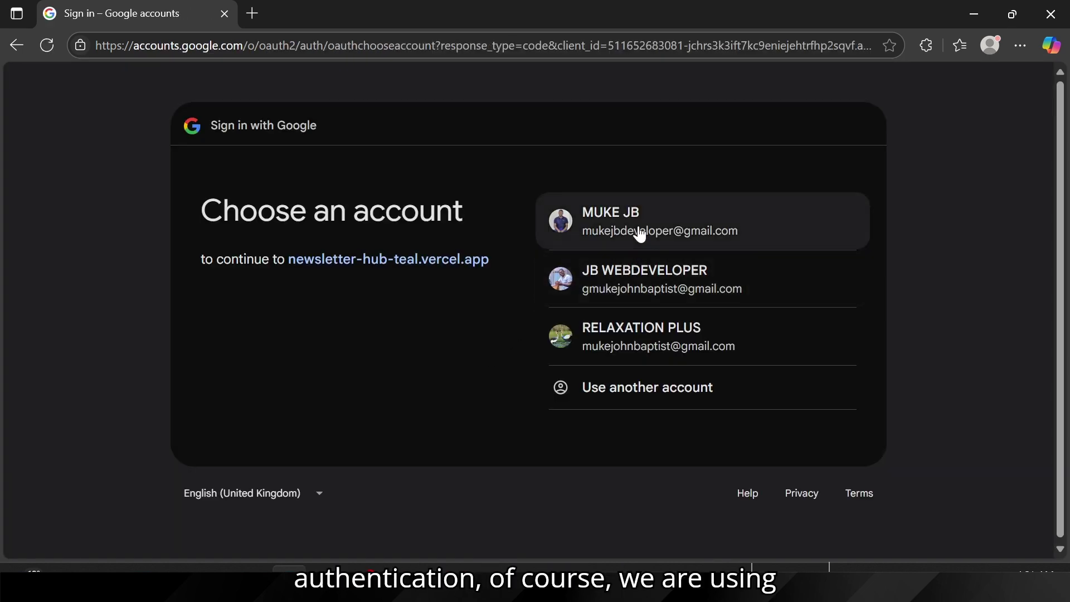
# Step: Choose the first Google account, approve the consent page, and go to the Dashboard
pyautogui.click(640, 233)
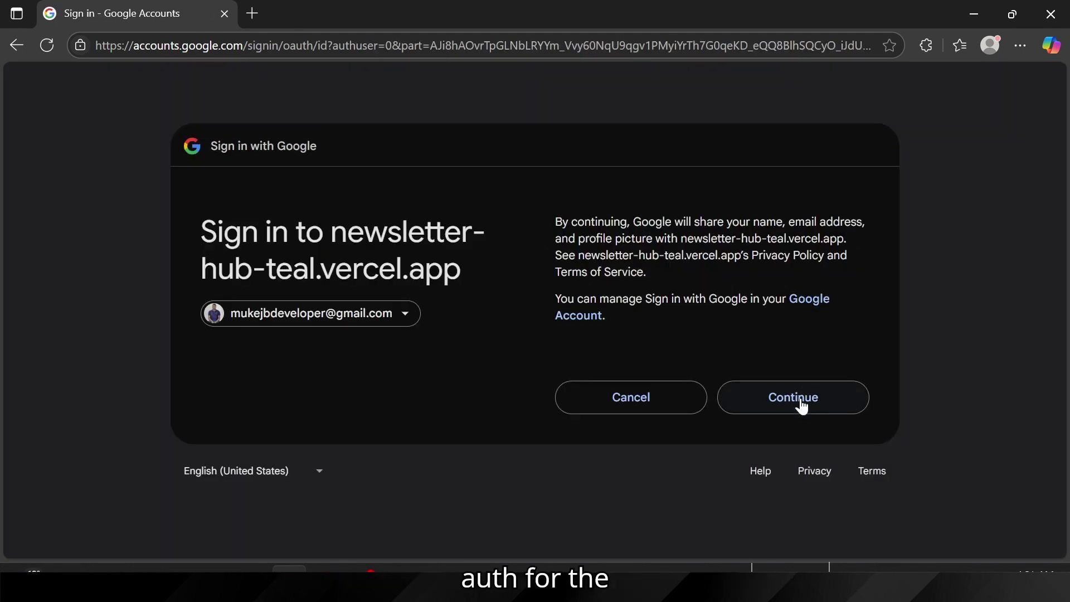
pyautogui.click(801, 400)
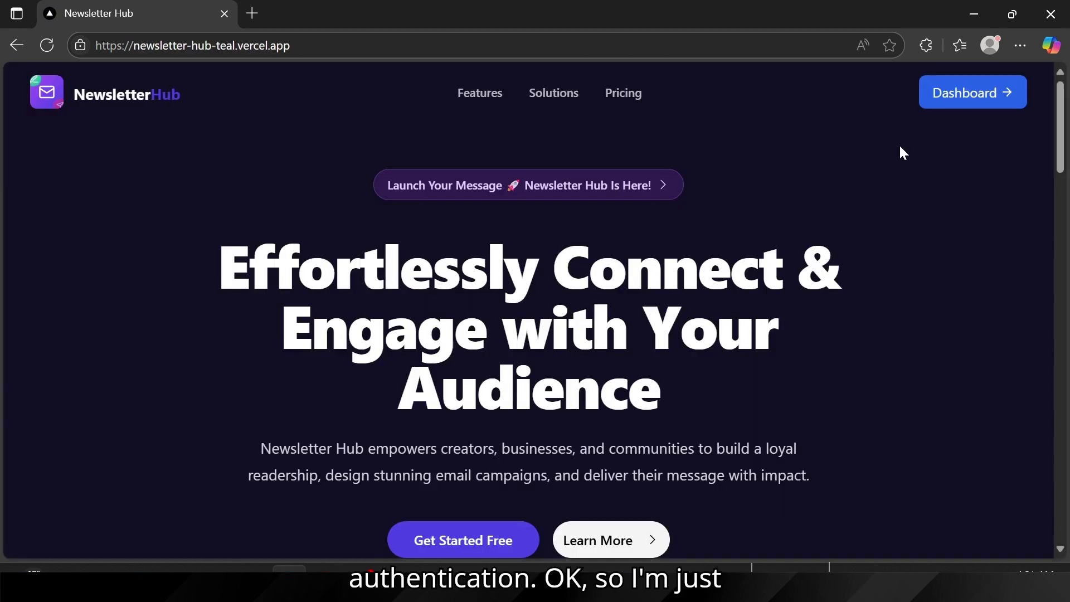
pyautogui.click(984, 96)
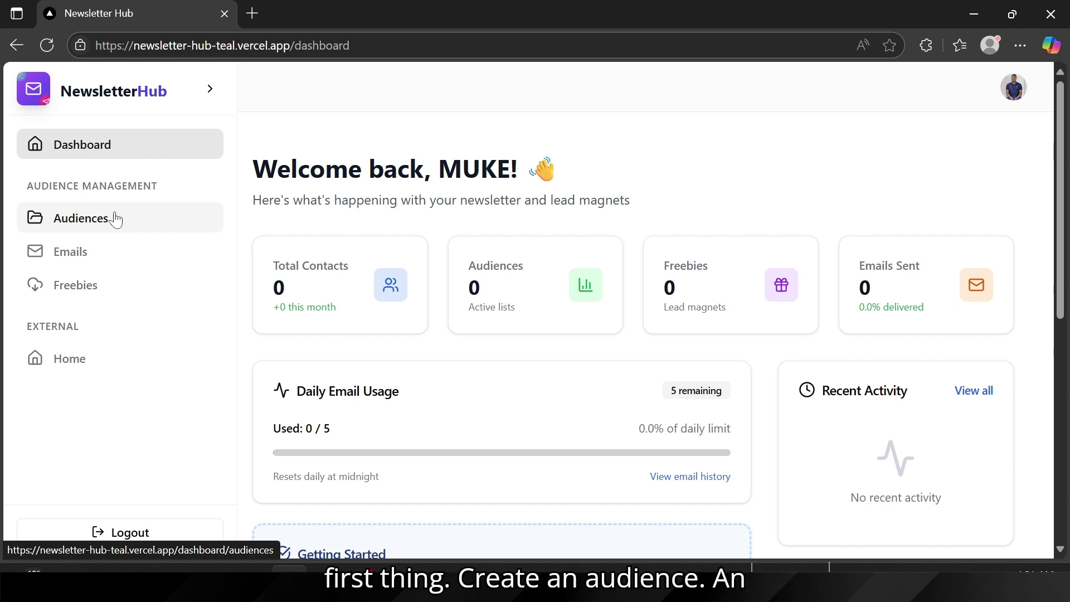
# Step: Open Audiences, glance at the Invoice Pro tab in Chrome, then start creating a new audience
pyautogui.click(116, 220)
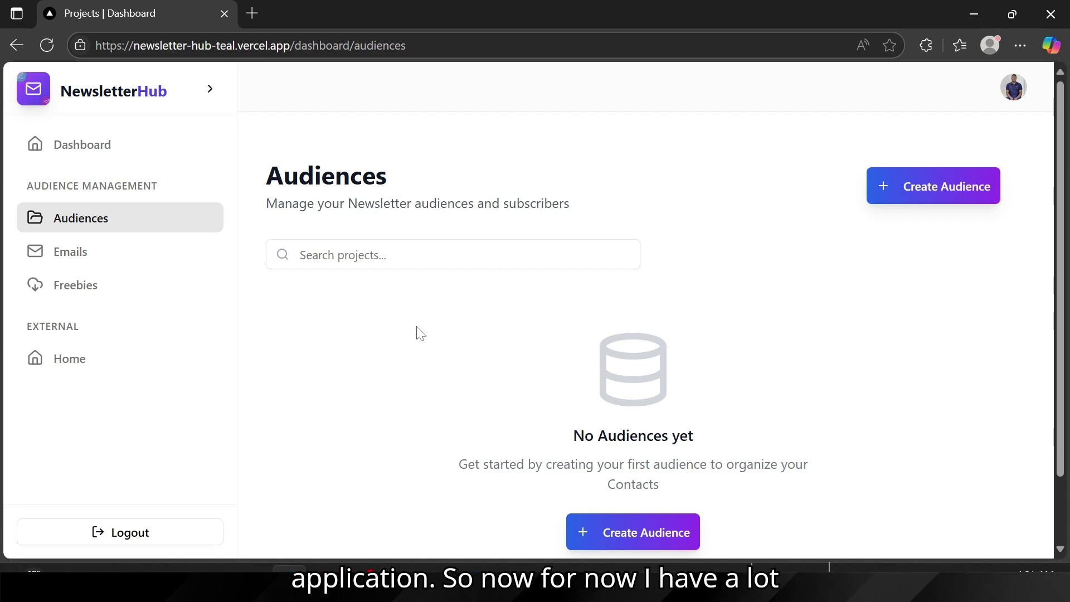
pyautogui.moveTo(510, 585)
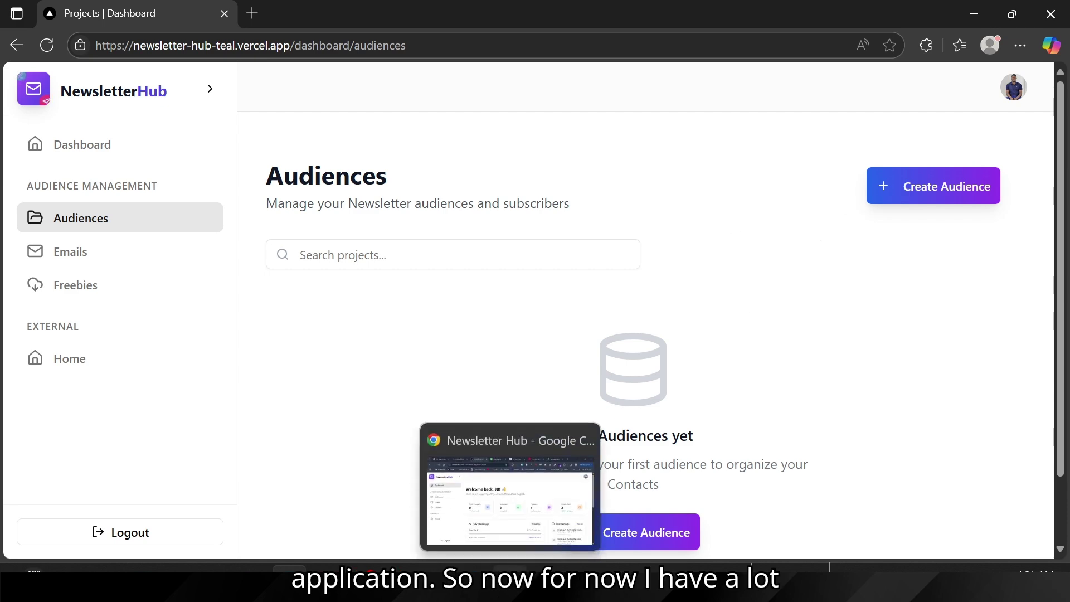
pyautogui.click(509, 519)
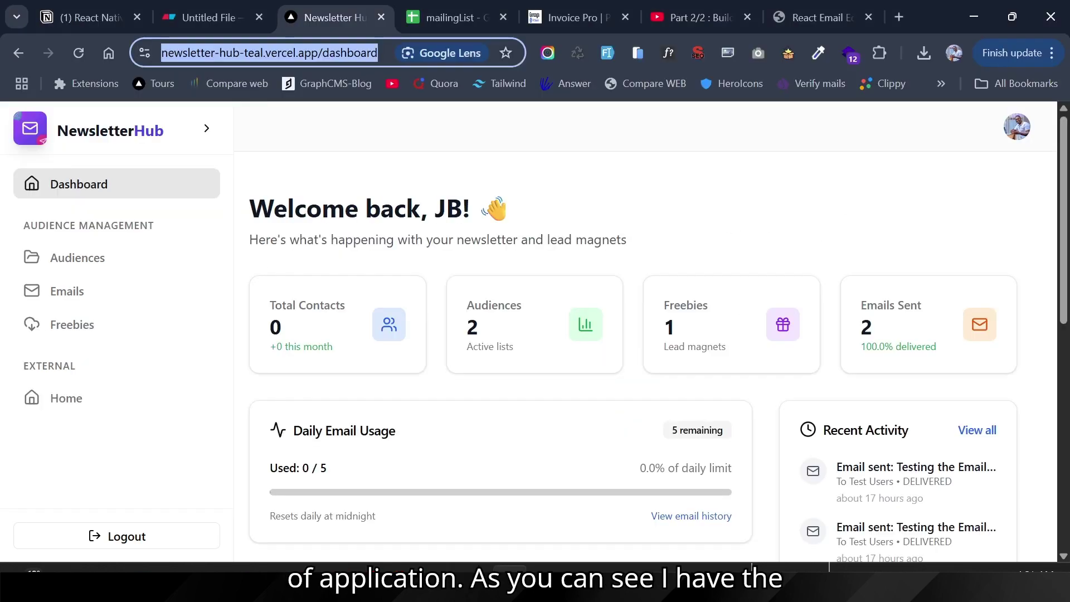
pyautogui.click(563, 15)
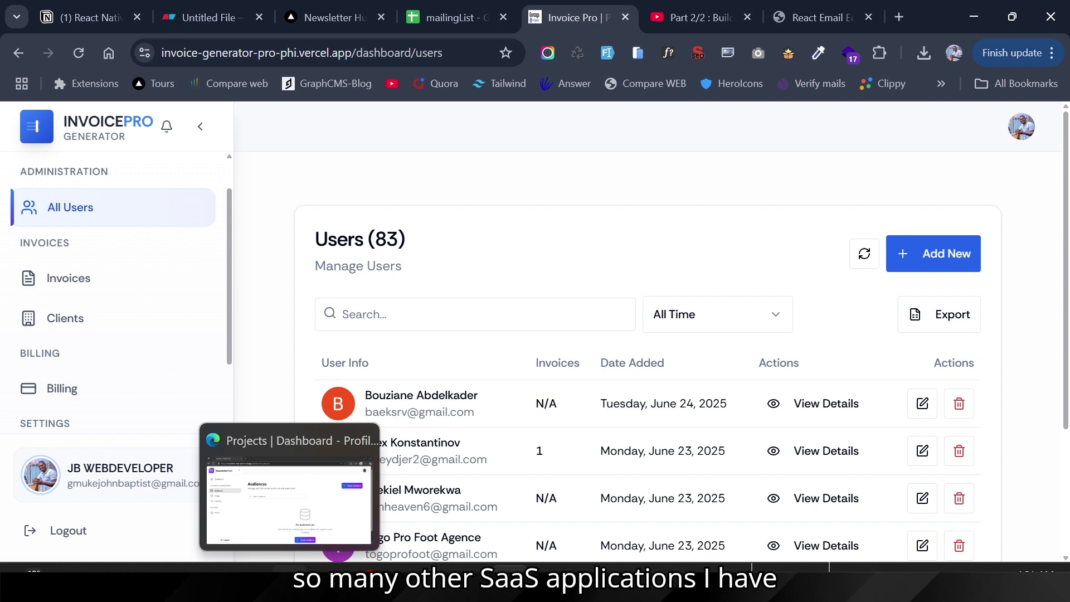
pyautogui.click(289, 582)
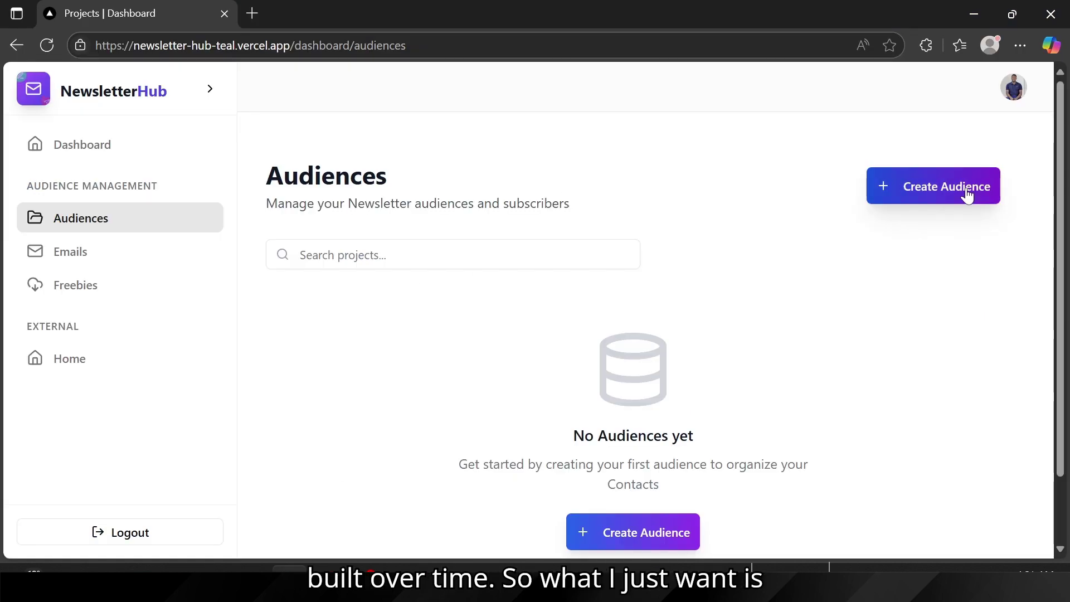
pyautogui.click(934, 201)
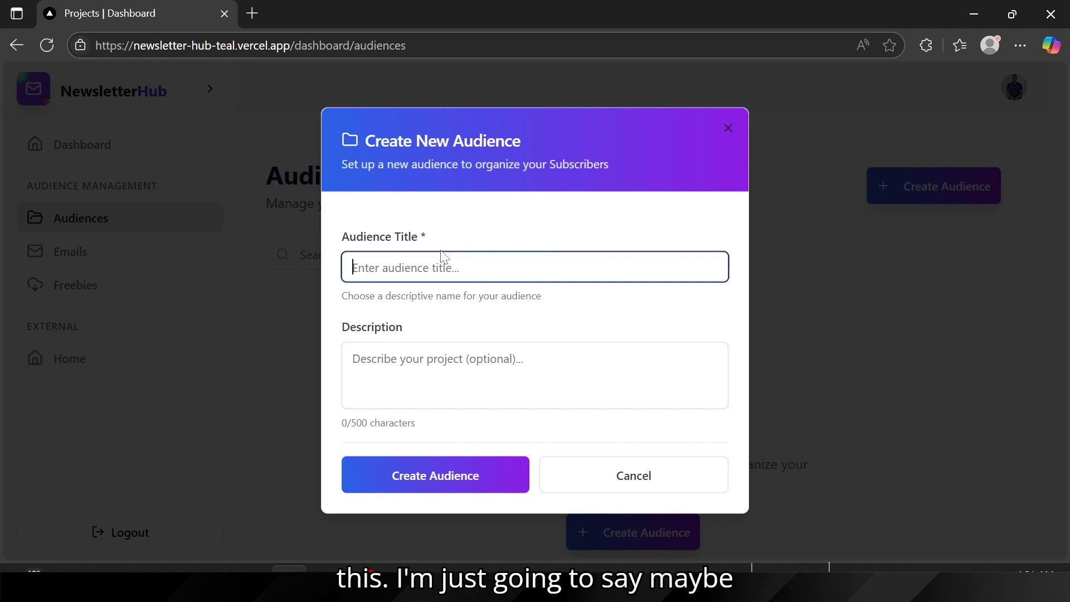
# Step: Title the audience 'My Invoice Pro App Users' and start describing them as invoice generator app users
pyautogui.write('N')
pyautogui.press('BackSpace')
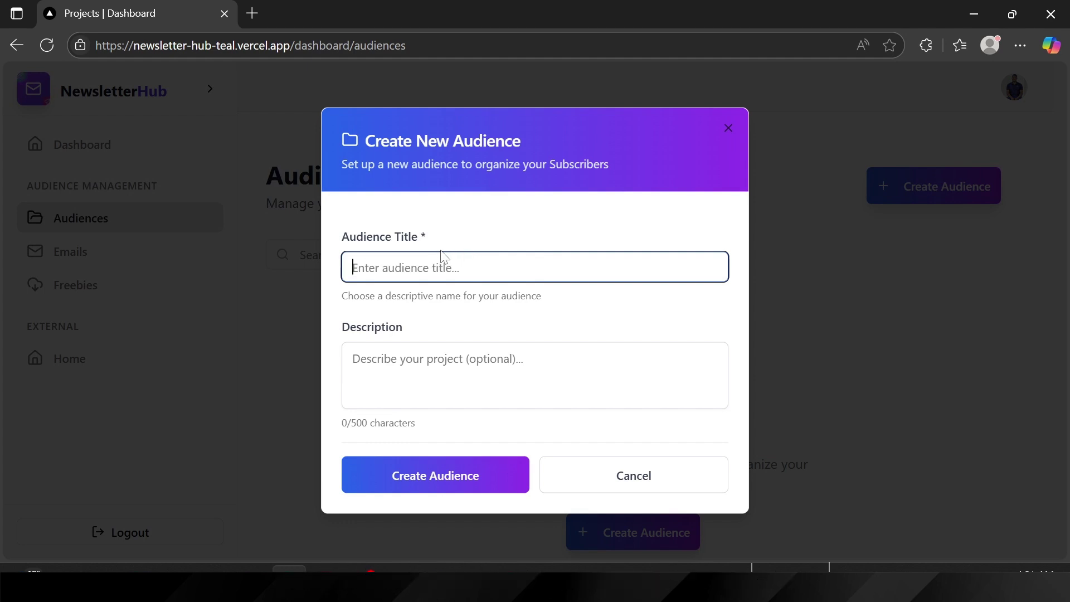
pyautogui.write('My In')
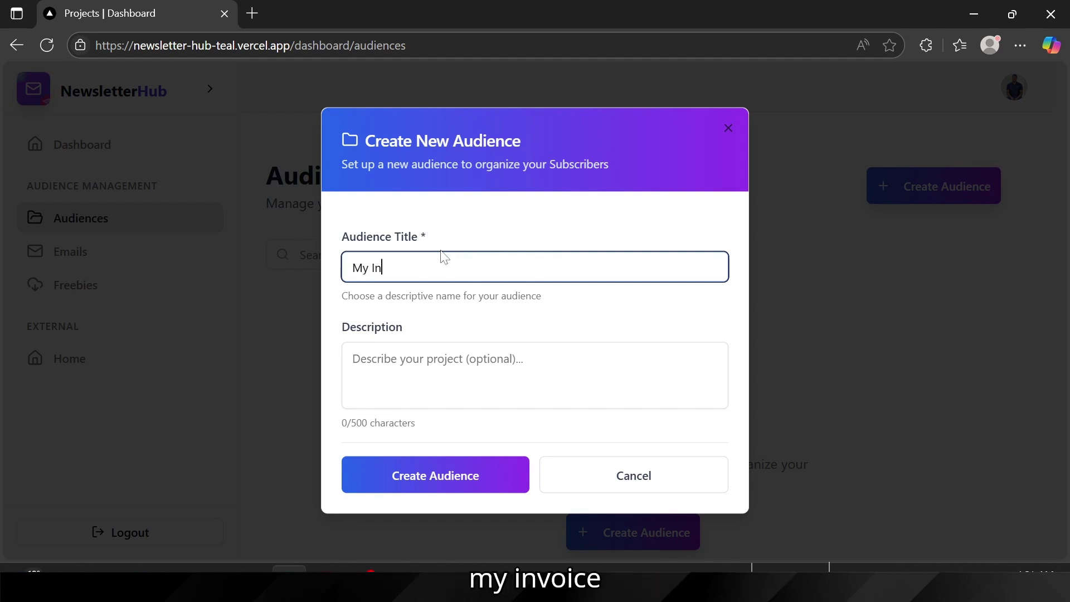
pyautogui.write('voice')
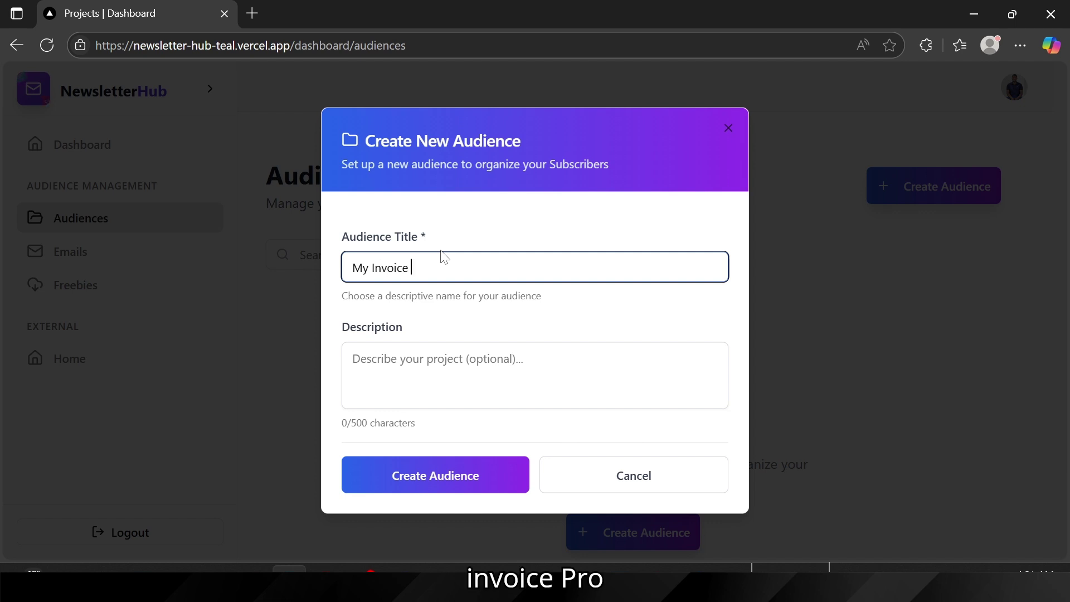
pyautogui.write(' Pro')
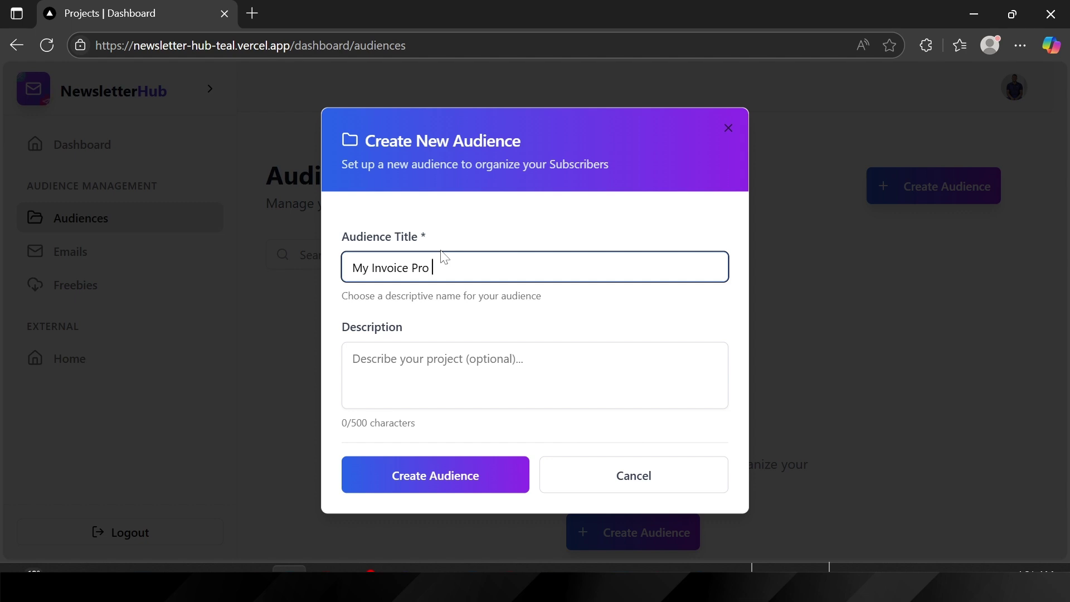
pyautogui.write(' App Users')
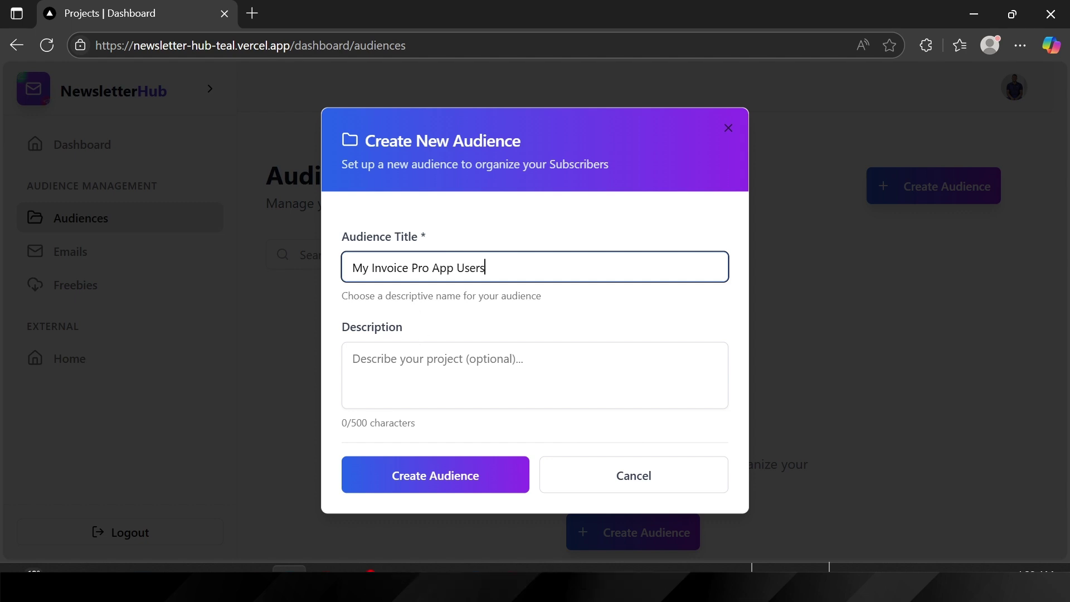
pyautogui.click(441, 369)
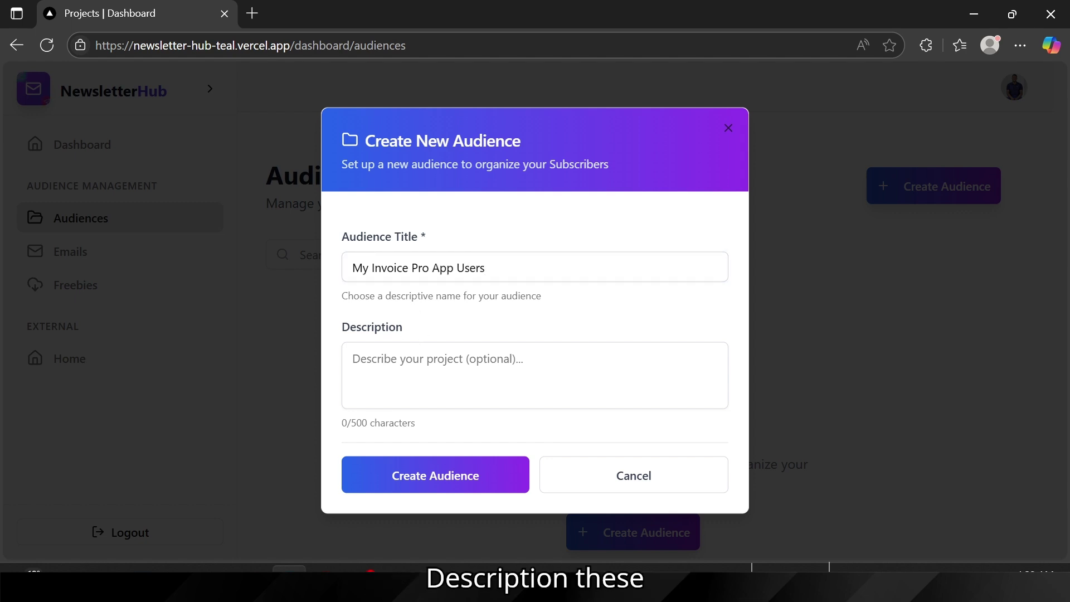
pyautogui.write('These')
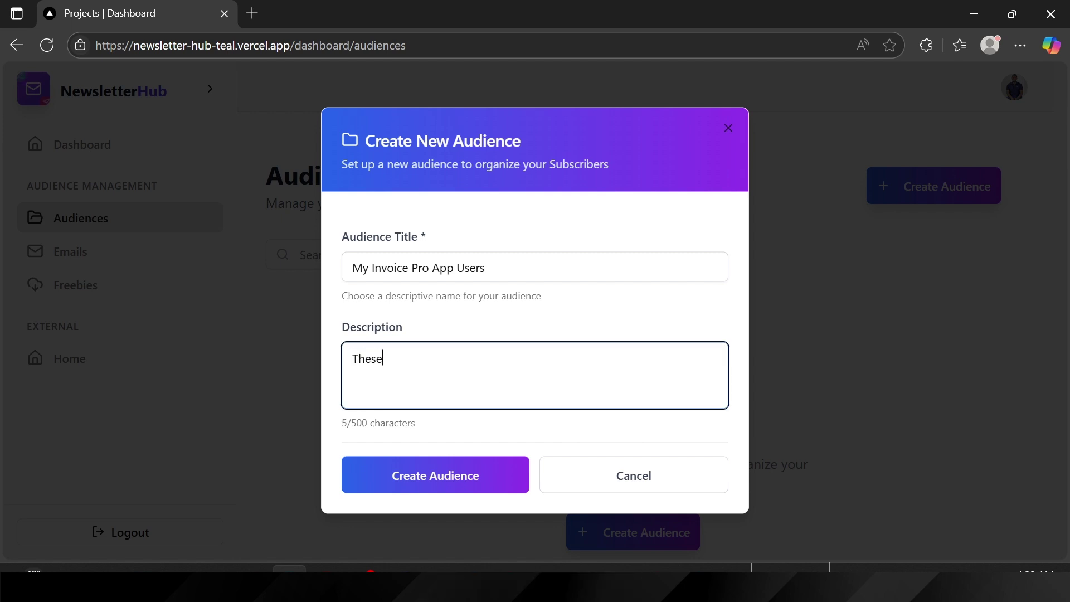
pyautogui.write(' are us')
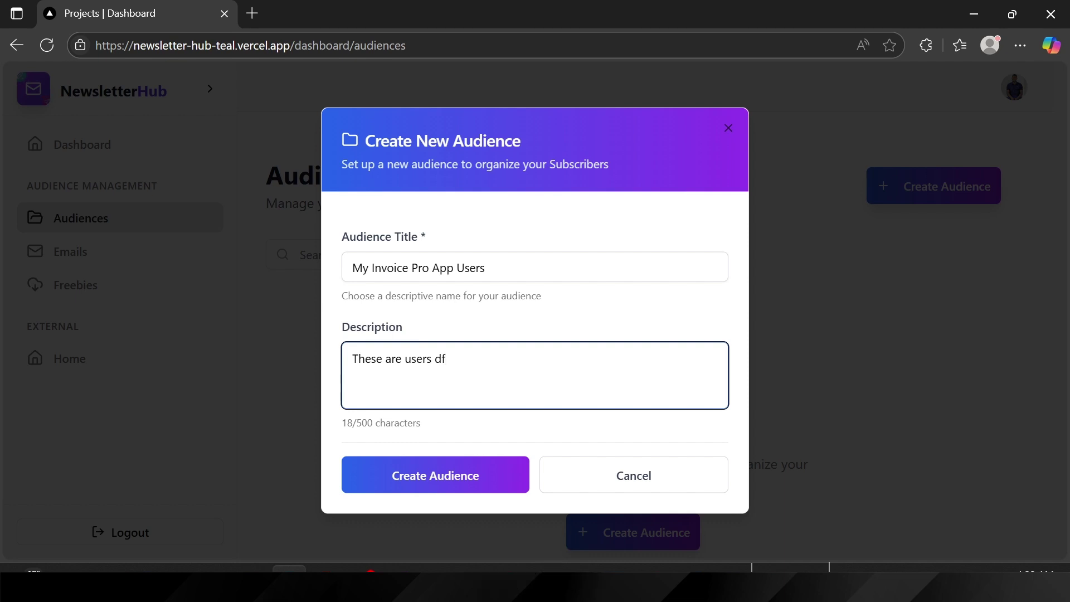
pyautogui.write('ers from ')
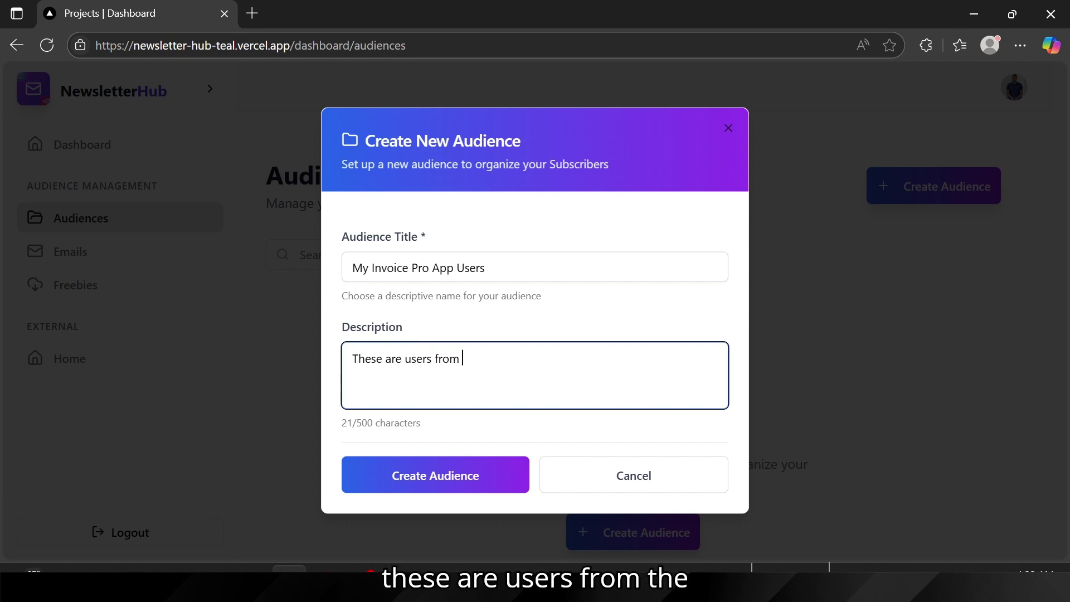
pyautogui.write('the invoi')
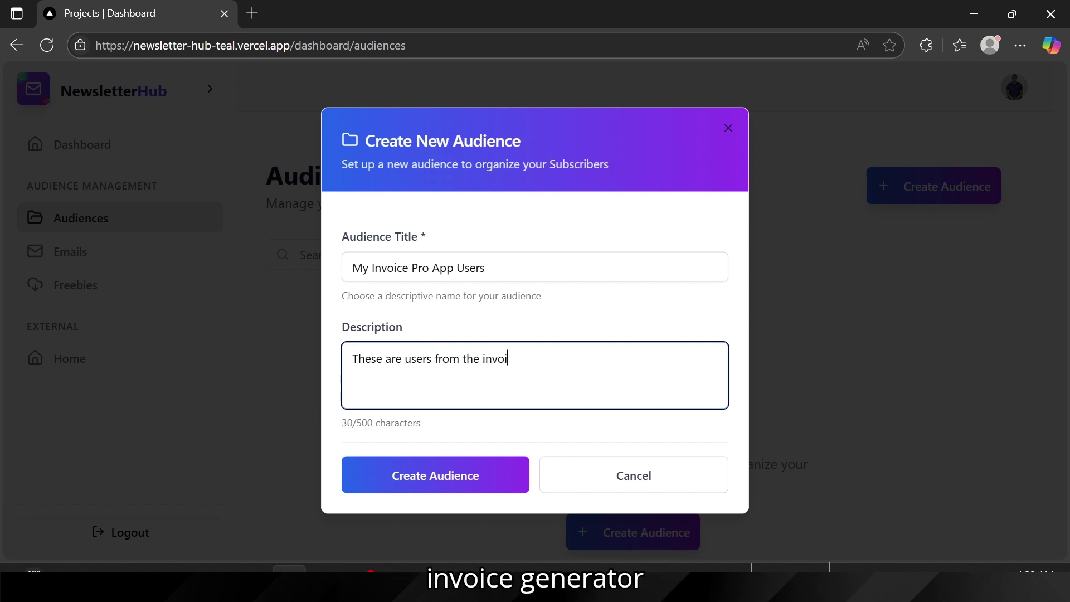
pyautogui.write('ce generate')
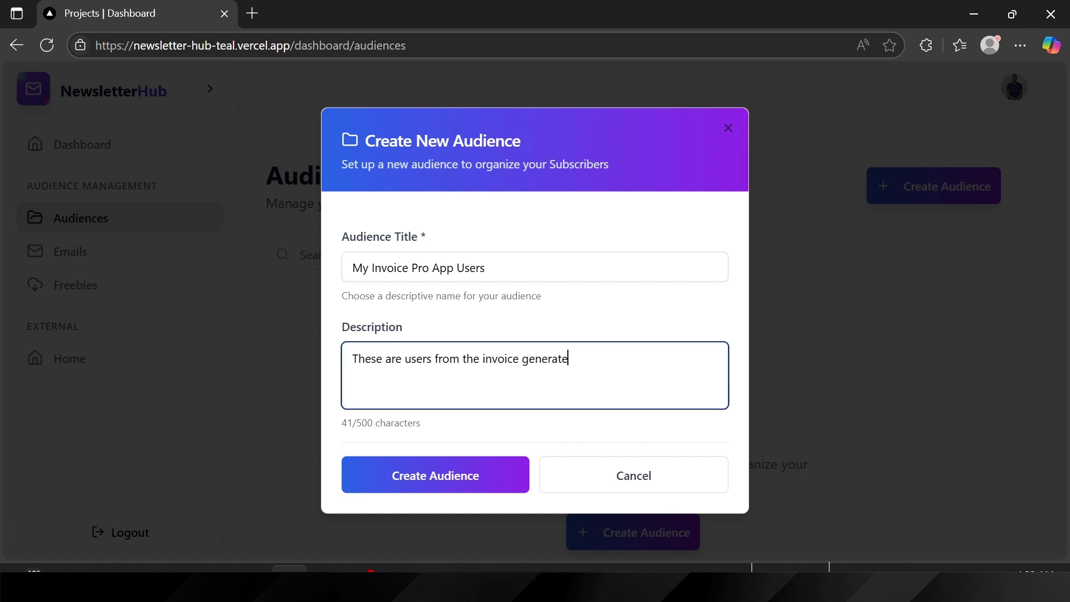
pyautogui.write('r app')
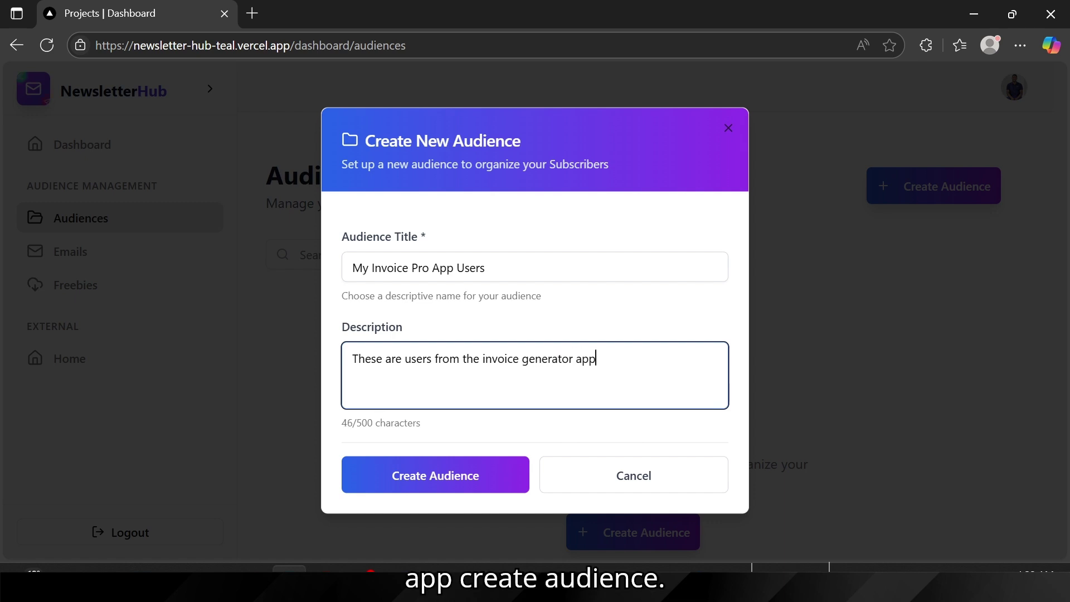
# Step: Create the My Invoice Pro App Users audience, open it, and bring up its Add Contacts dialog
pyautogui.click(445, 478)
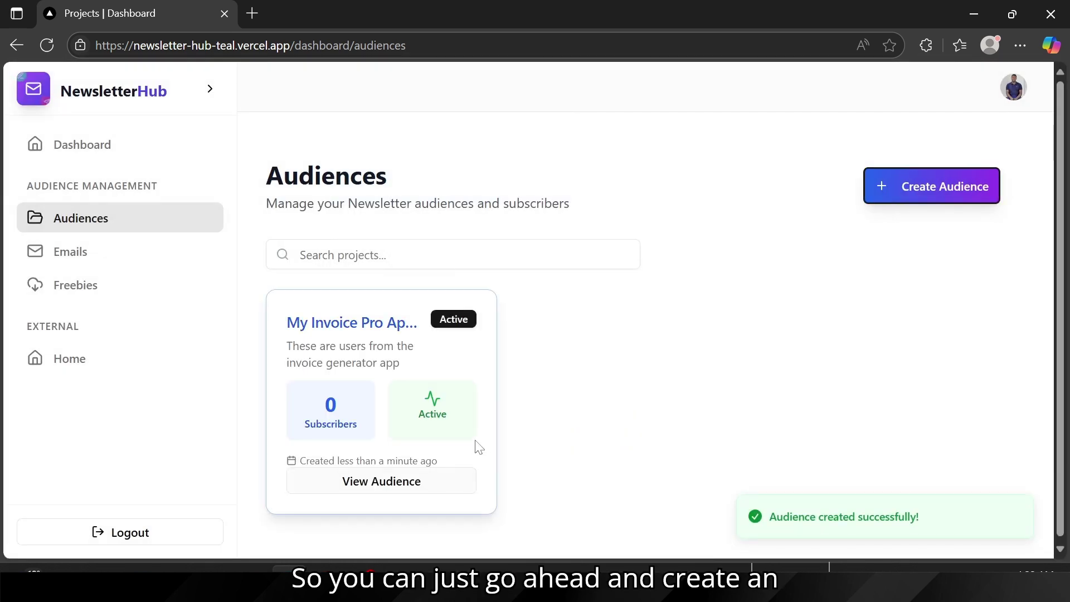
pyautogui.doubleClick(329, 411)
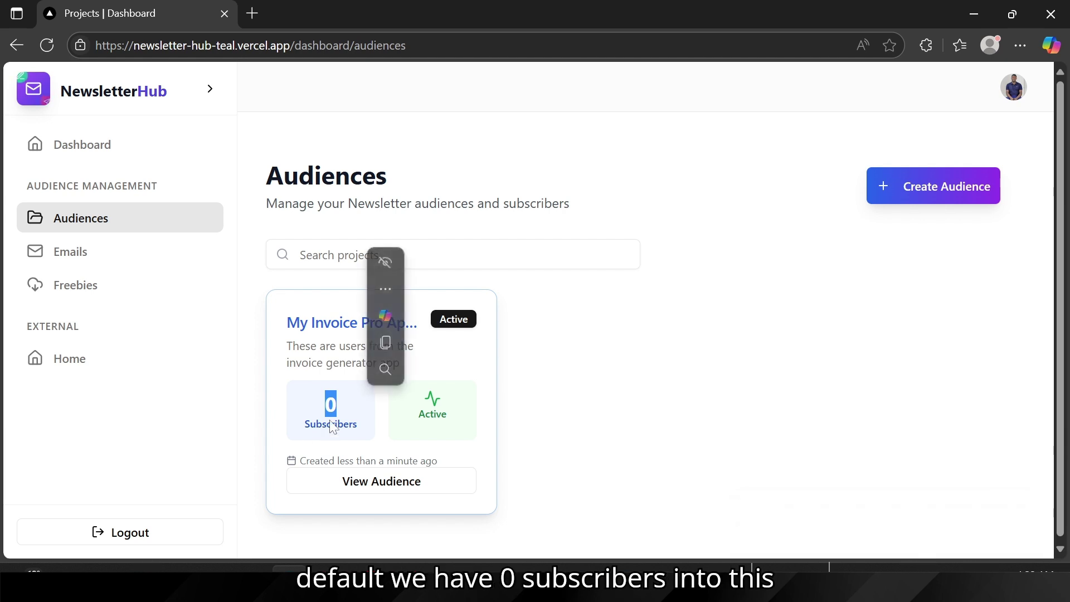
pyautogui.click(548, 441)
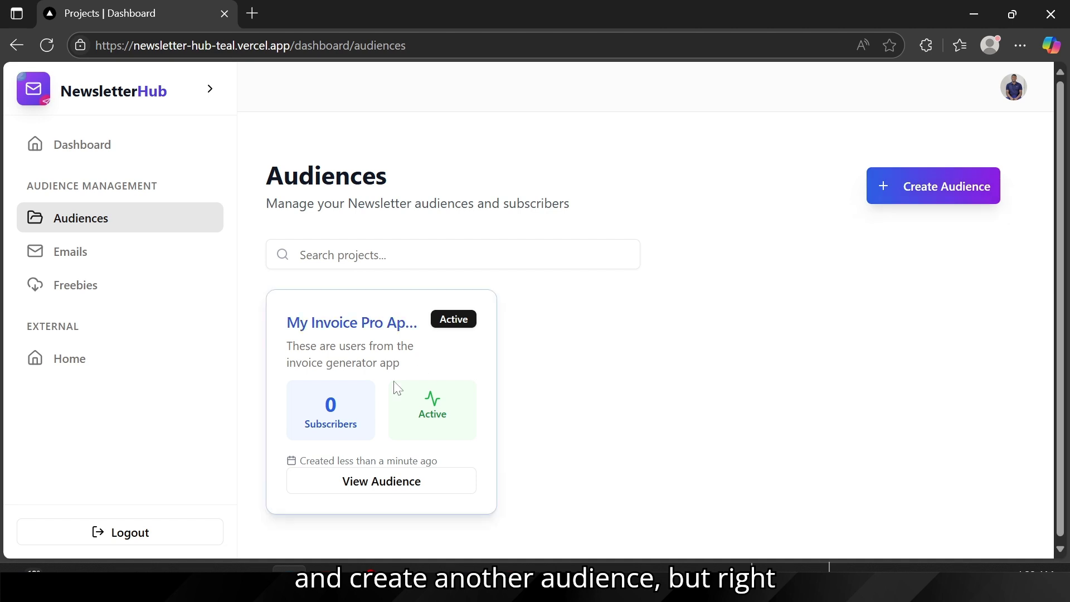
pyautogui.click(369, 481)
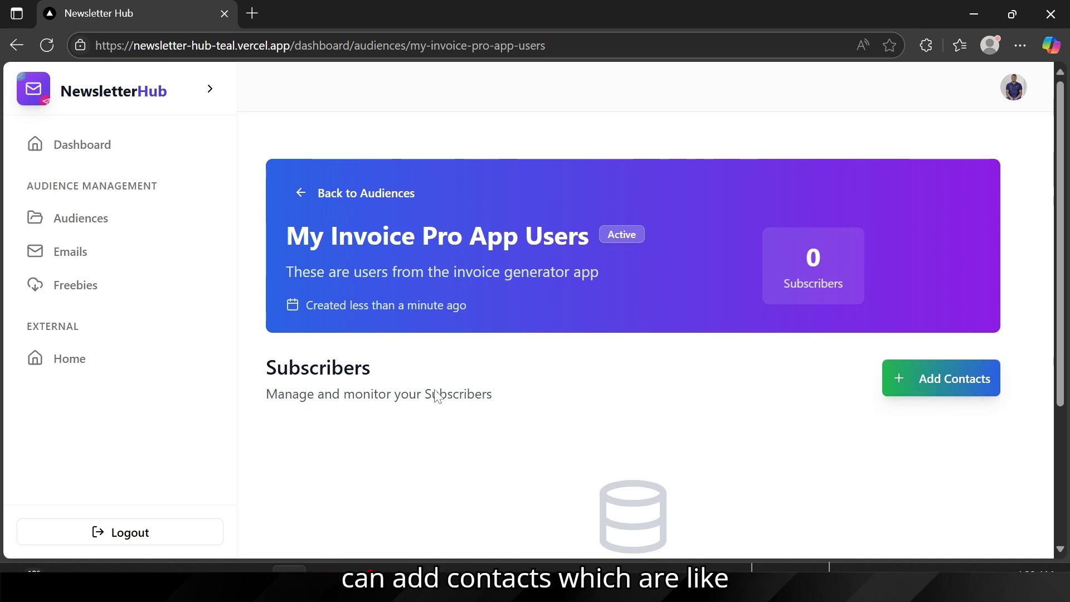
pyautogui.click(918, 368)
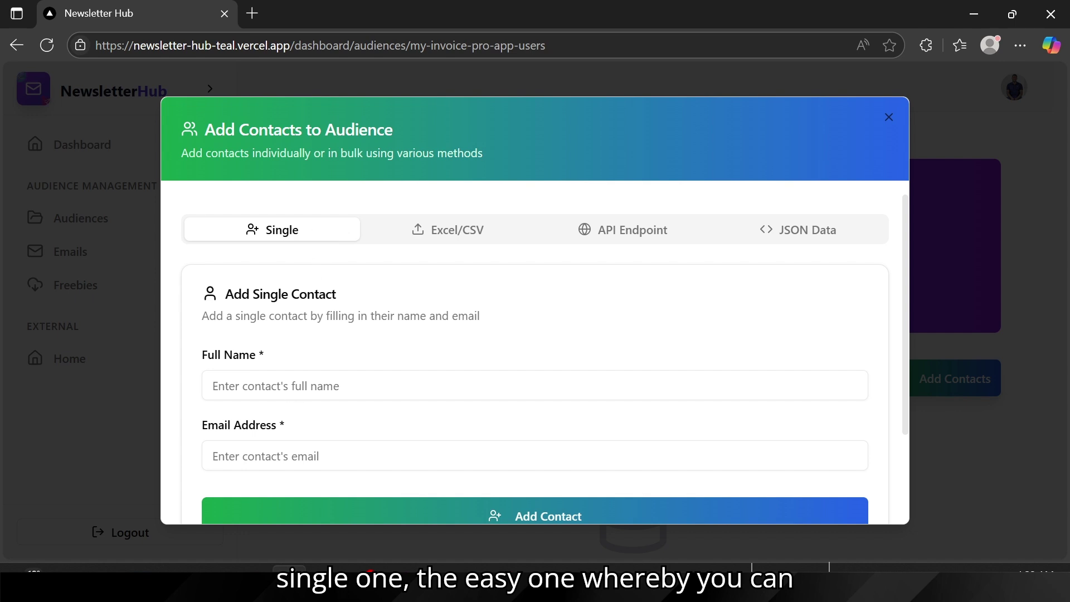
# Step: Add one contact with an autofilled full name and e-mail, then check the new subscriber row
pyautogui.scroll(-2, 277, 400)
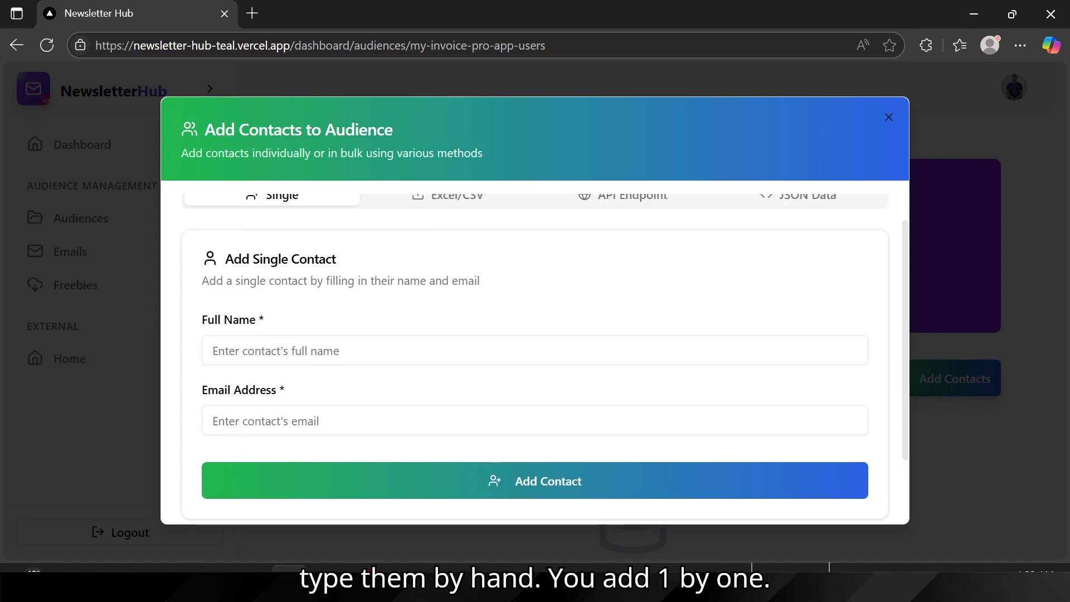
pyautogui.click(277, 351)
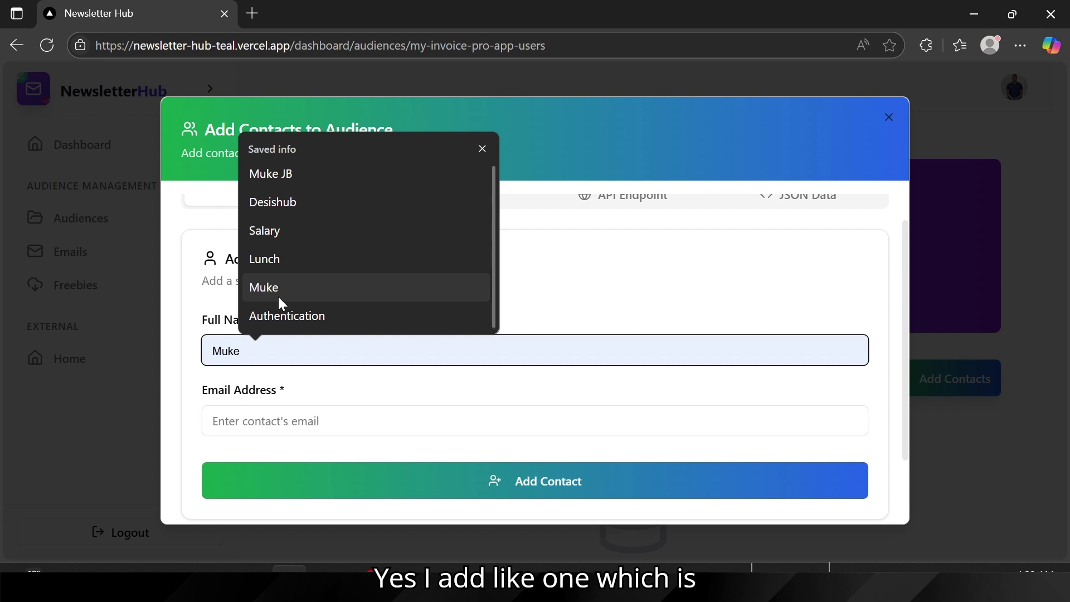
pyautogui.write('Desishub')
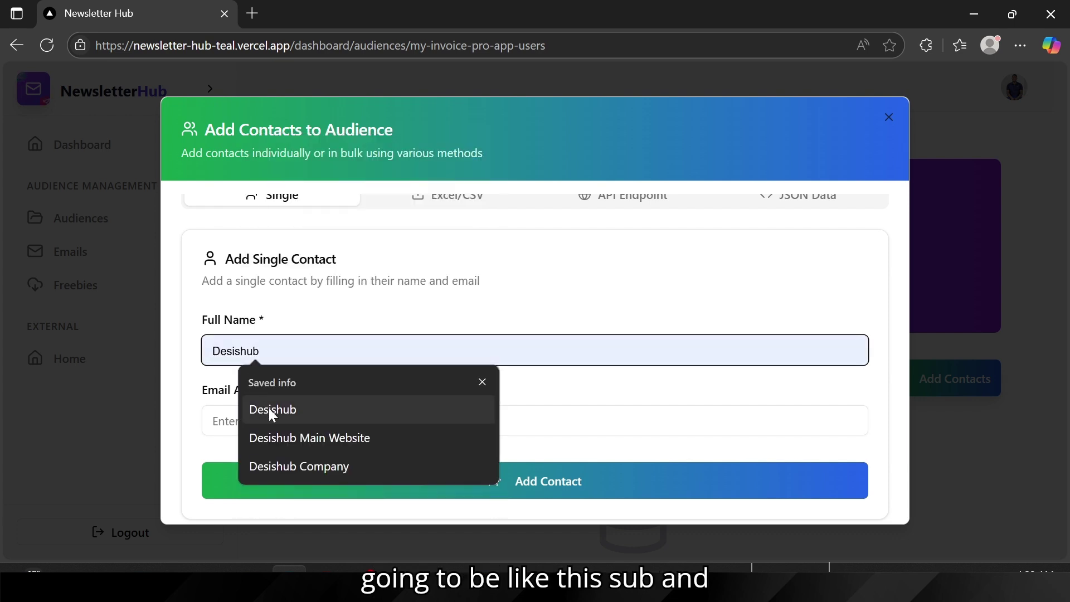
pyautogui.click(268, 408)
pyautogui.click(269, 412)
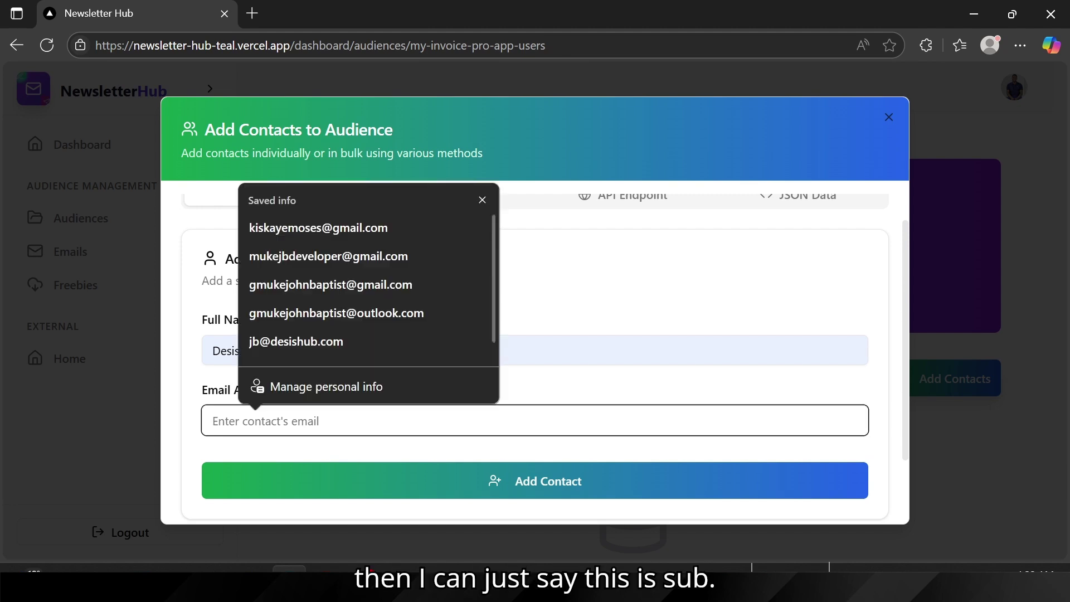
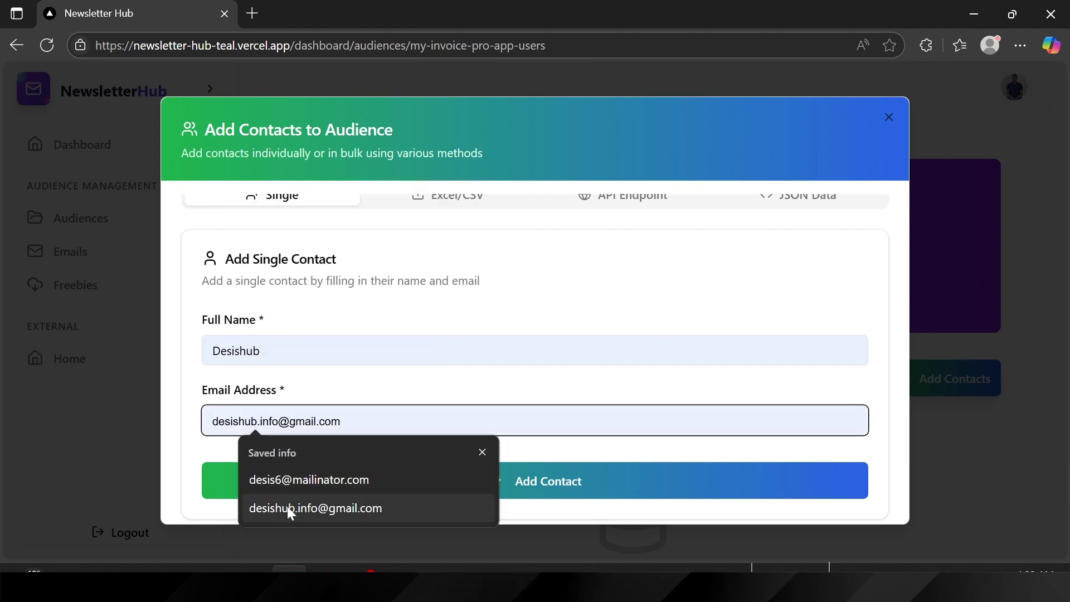
pyautogui.click(290, 509)
pyautogui.click(377, 493)
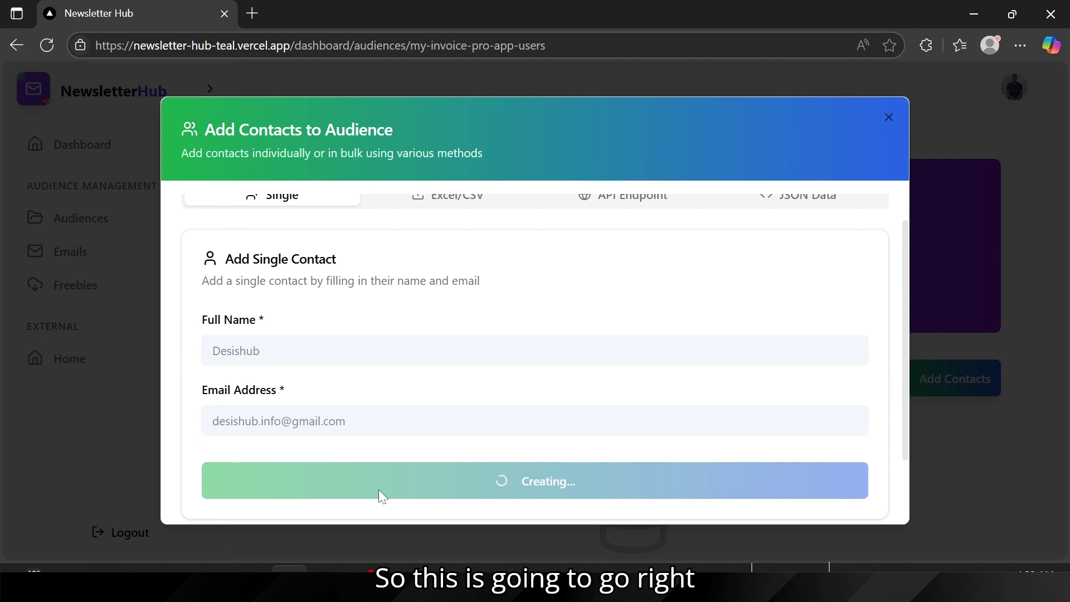
pyautogui.scroll(-4, 643, 437)
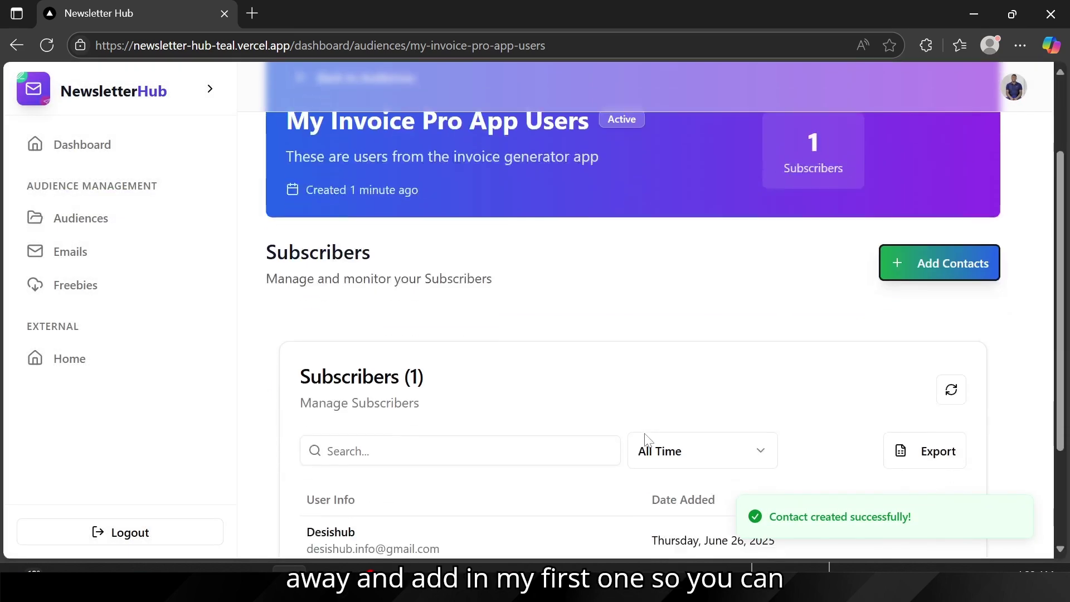
pyautogui.moveTo(314, 413); pyautogui.dragTo(485, 434)
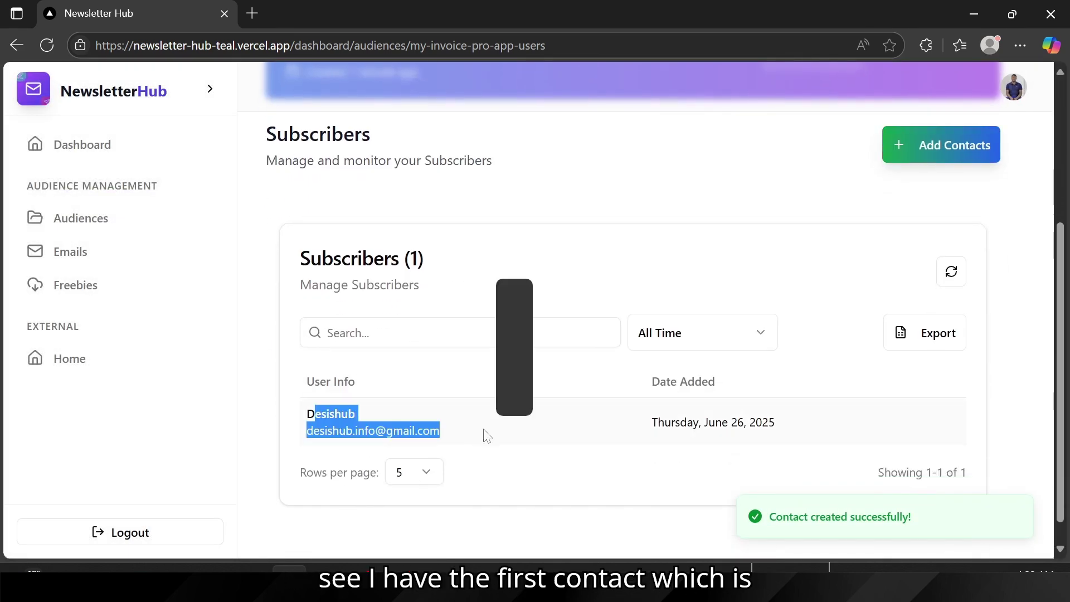
pyautogui.scroll(2, 363, 362)
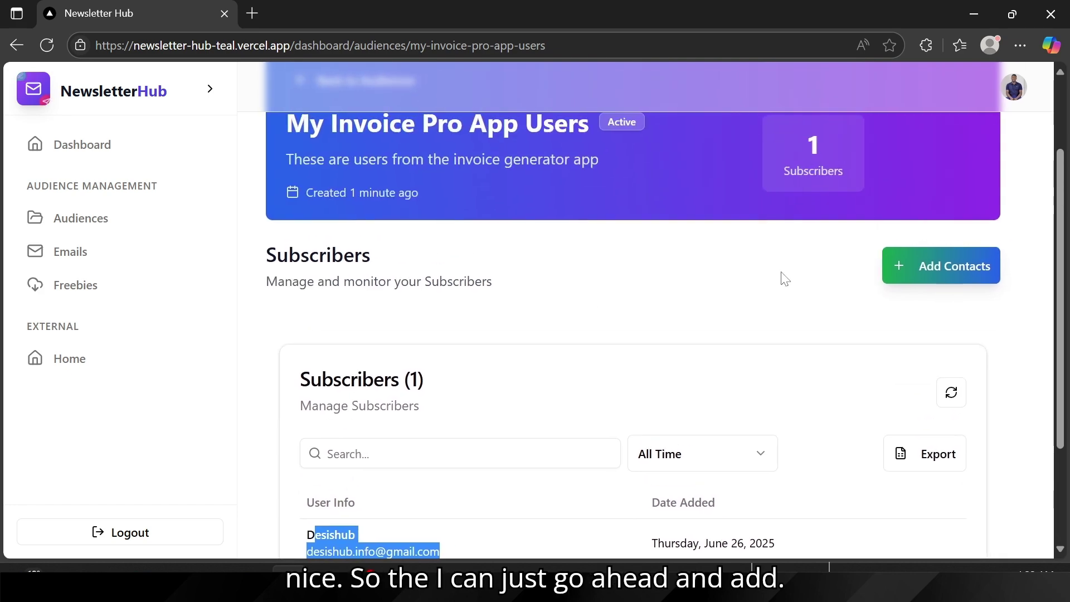
# Step: Choose the Excel/CSV contact upload option, then bring up the Invoice Pro users list
pyautogui.click(941, 276)
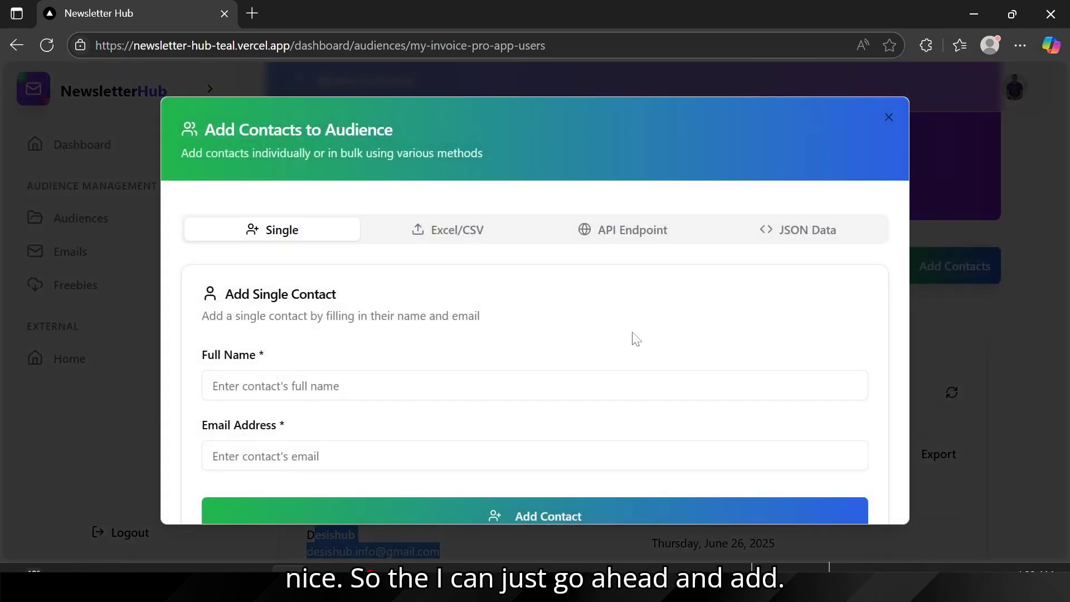
pyautogui.click(444, 228)
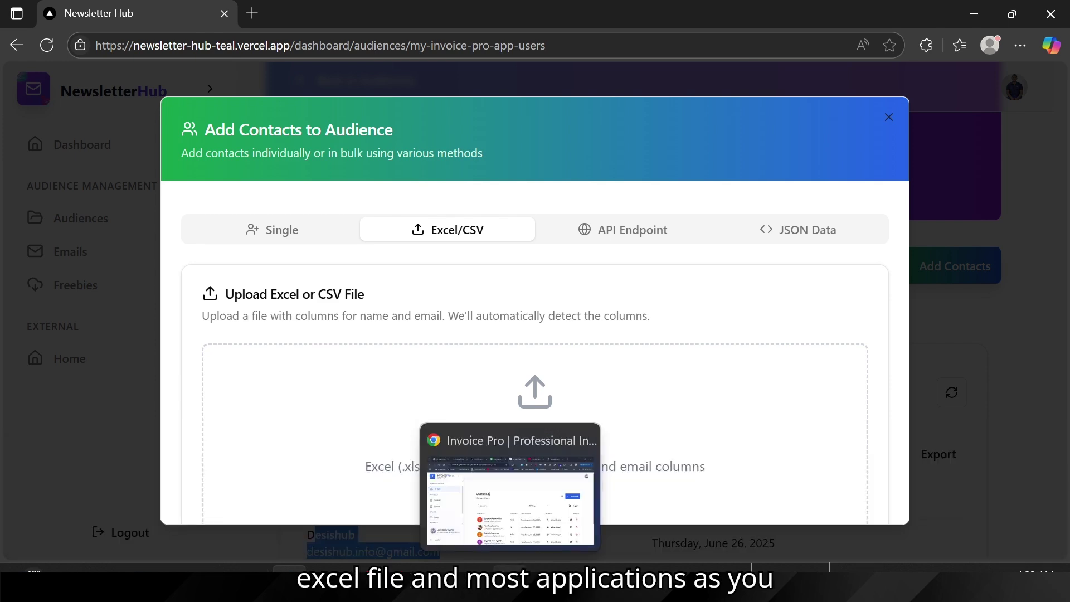
pyautogui.click(509, 580)
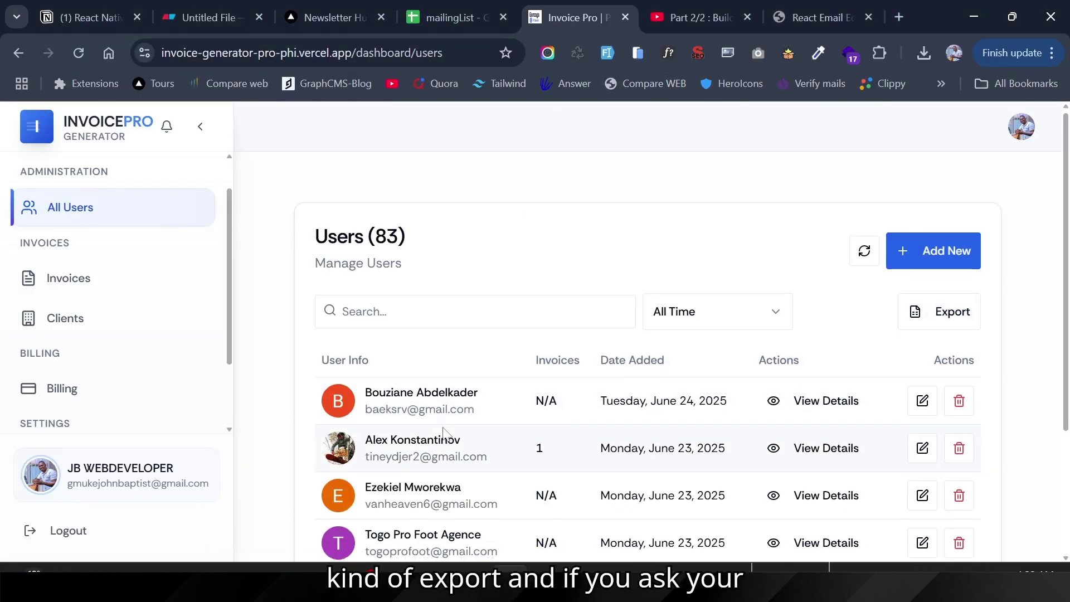
pyautogui.scroll(-1, 931, 312)
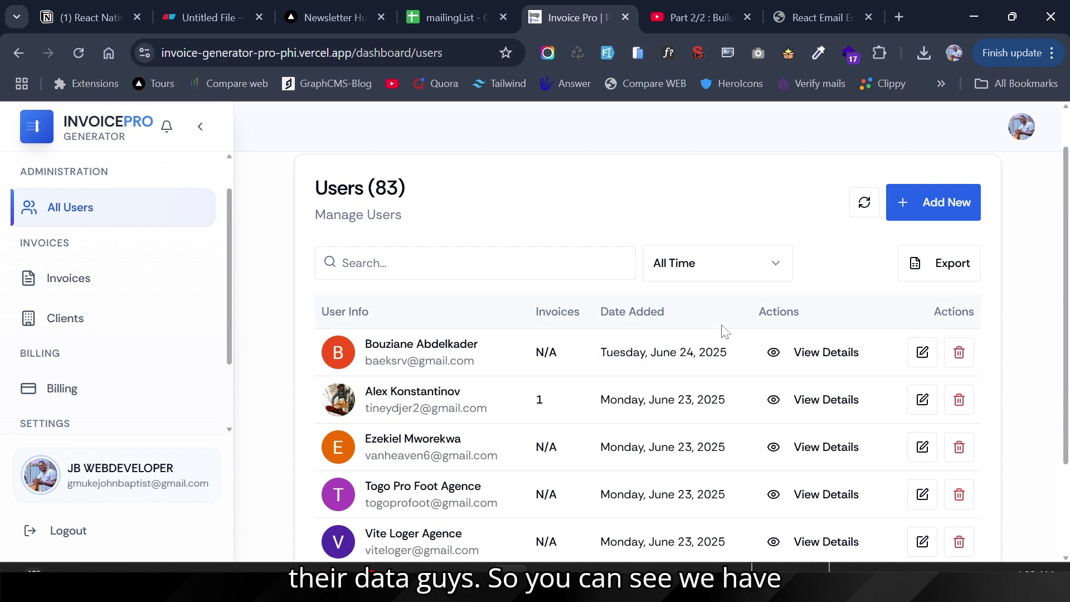
# Step: Export the 83 Invoice Pro users to Excel and switch to the mailingList sheet
pyautogui.click(940, 271)
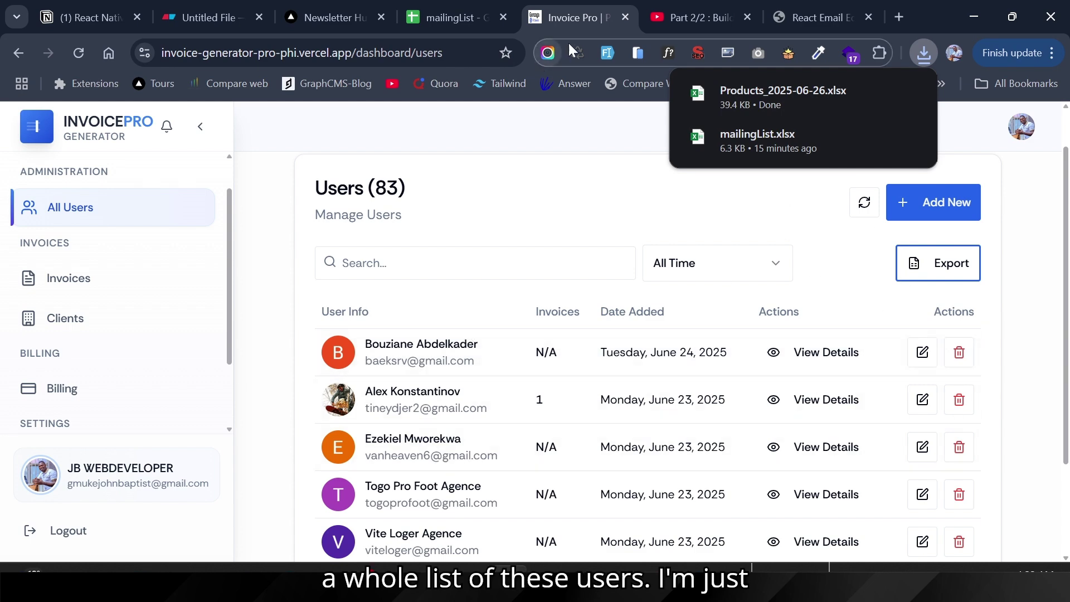
pyautogui.click(454, 18)
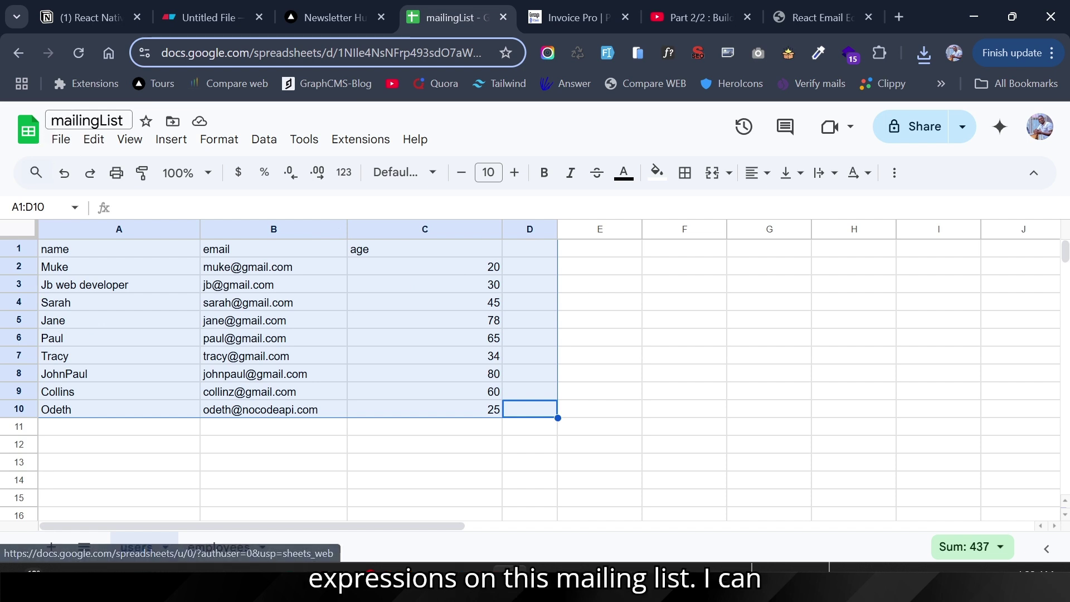
# Step: Download mailingList as Microsoft Excel (.xlsx) and go back to NewsletterHub's upload form
pyautogui.click(60, 139)
pyautogui.moveTo(101, 354)
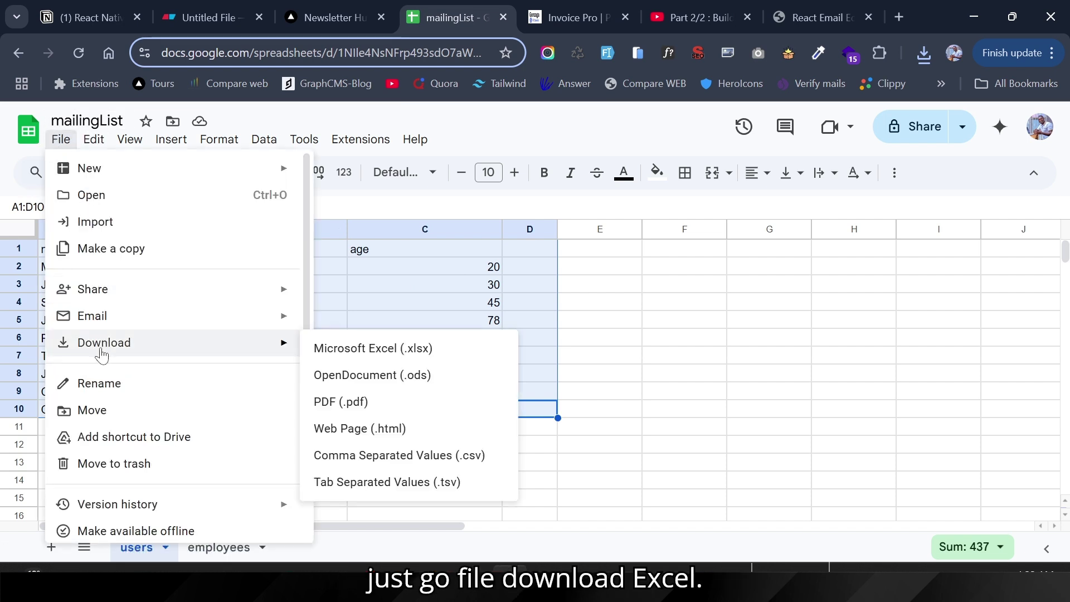
pyautogui.click(371, 350)
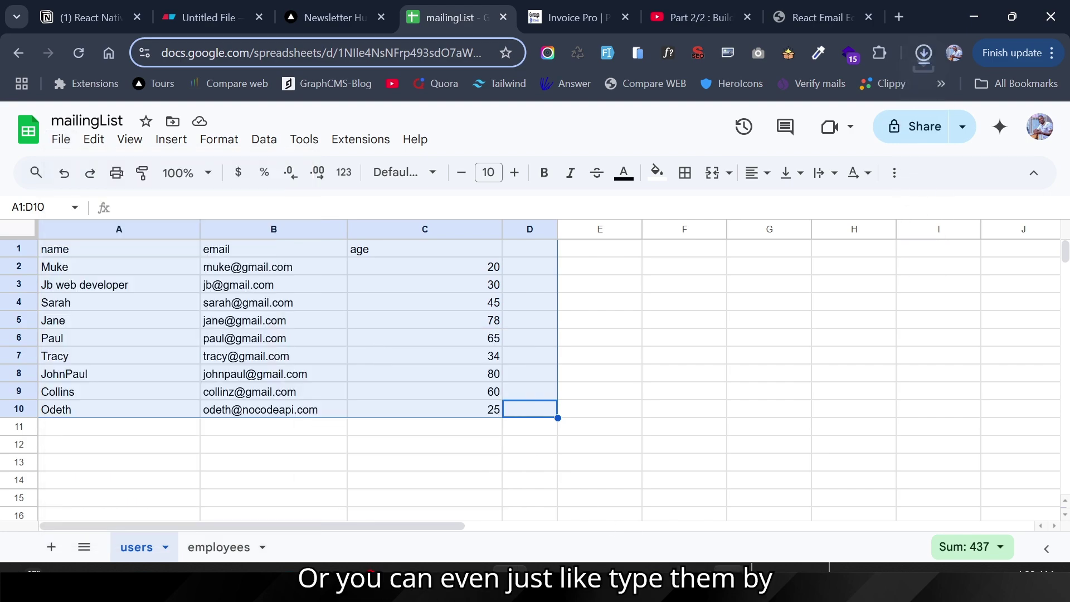
pyautogui.moveTo(731, 581)
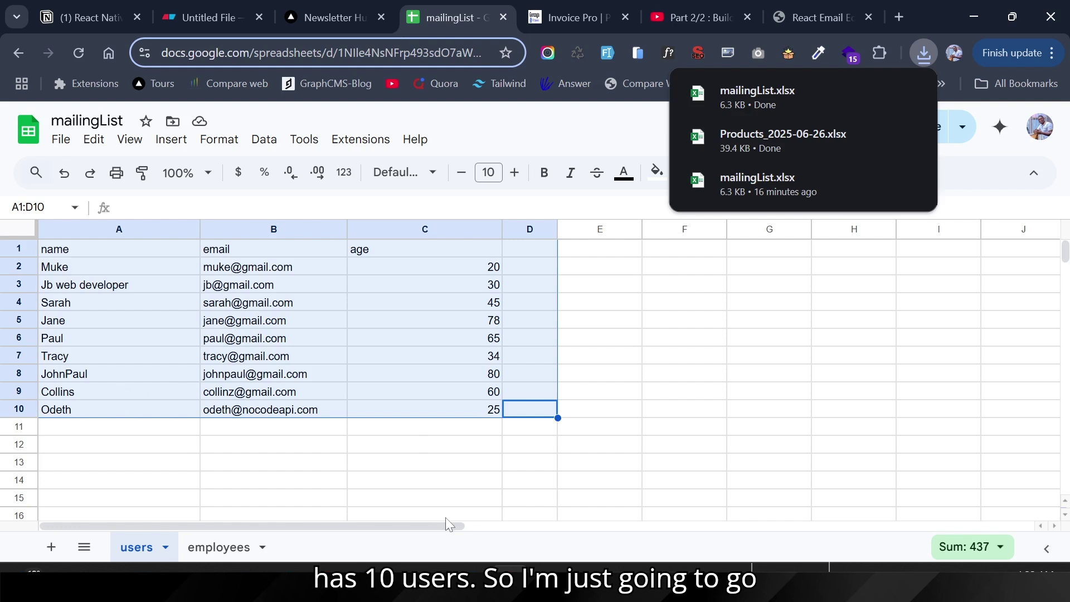
pyautogui.moveTo(289, 583)
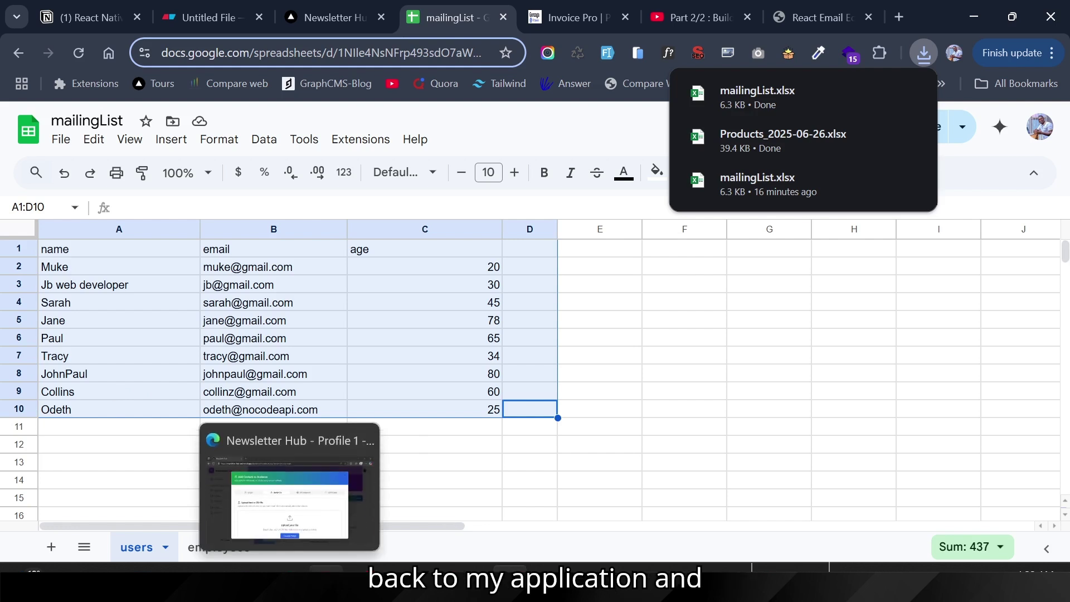
pyautogui.click(289, 583)
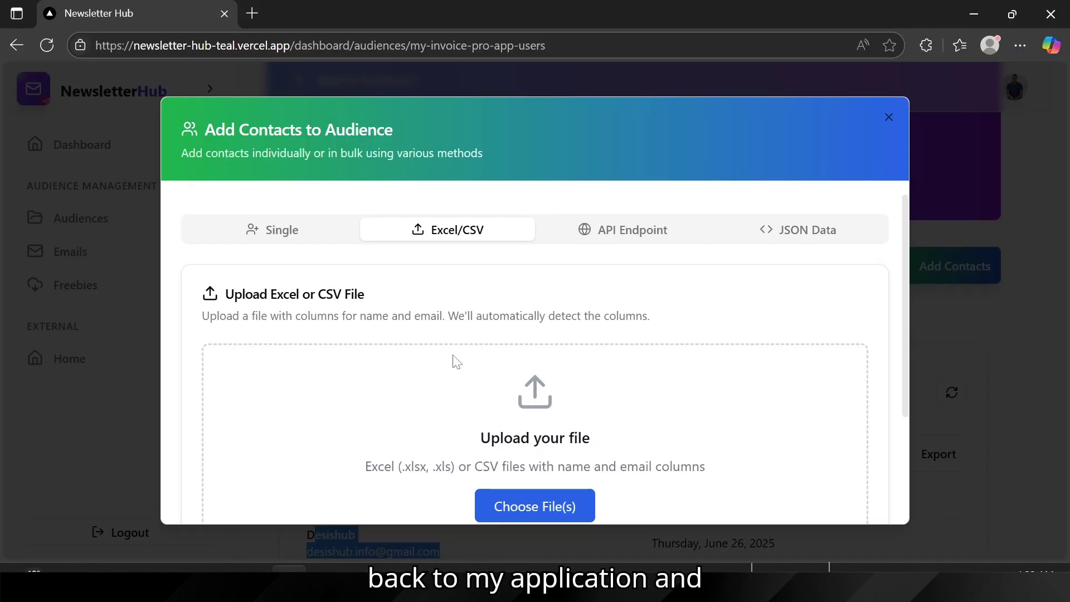
# Step: Upload mailingList.xlsx and review its count of valid contacts
pyautogui.click(499, 507)
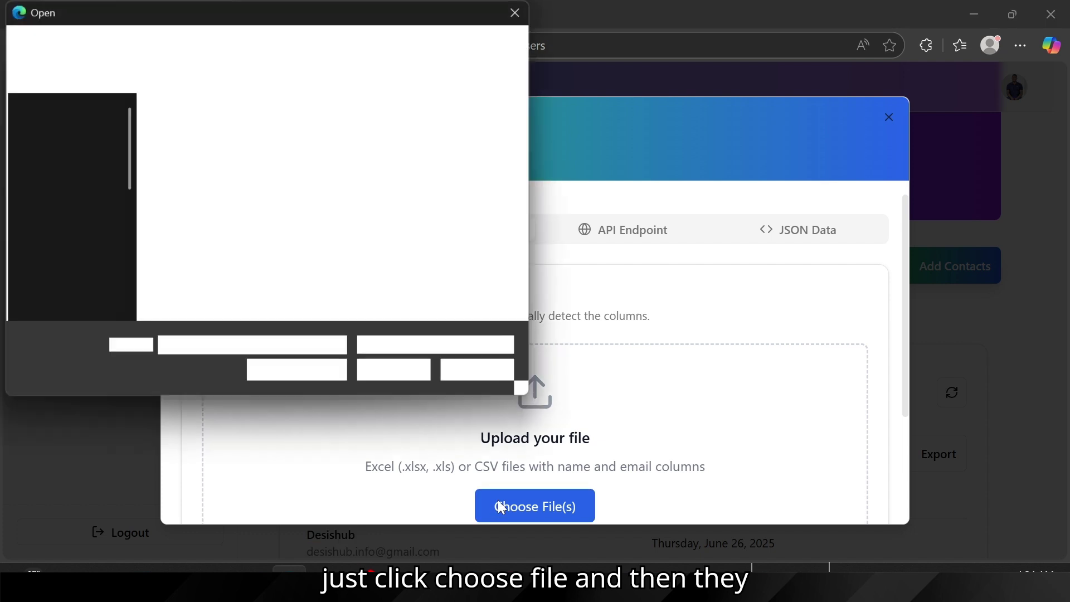
pyautogui.click(169, 148)
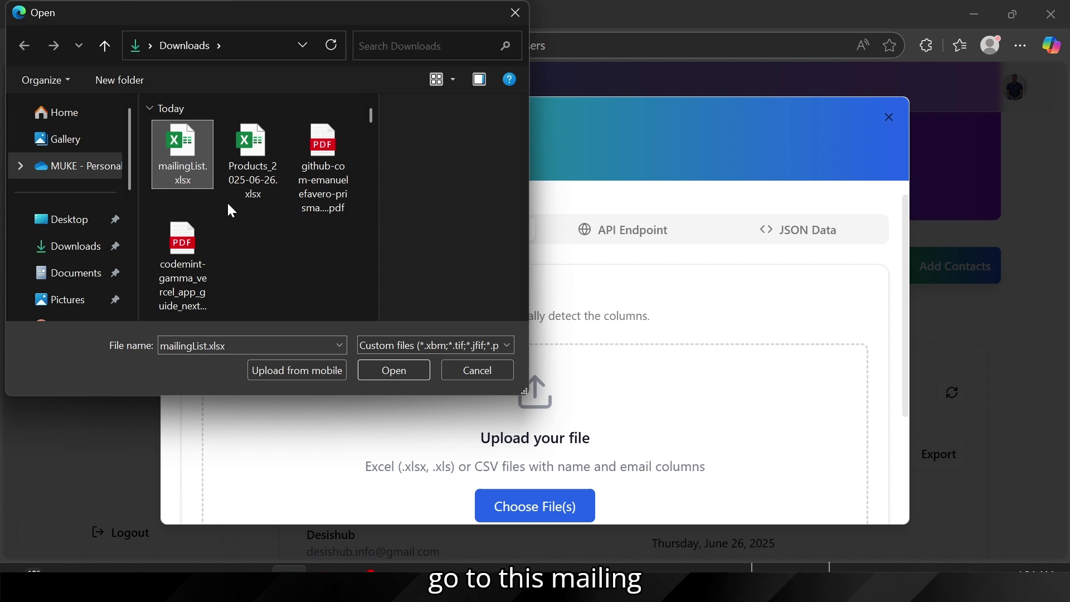
pyautogui.click(390, 366)
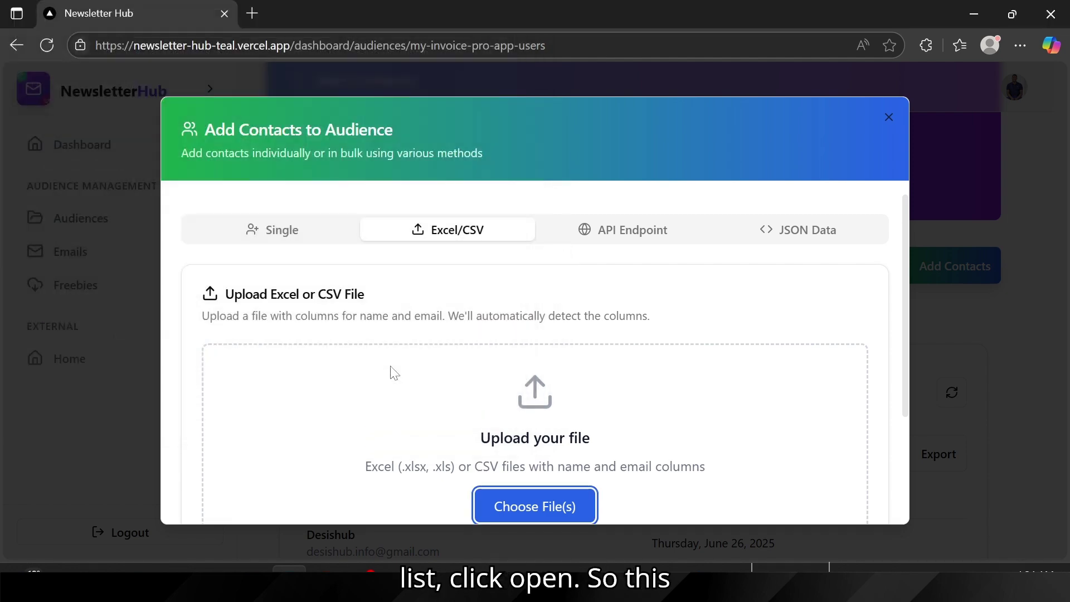
pyautogui.scroll(-1, 535, 360)
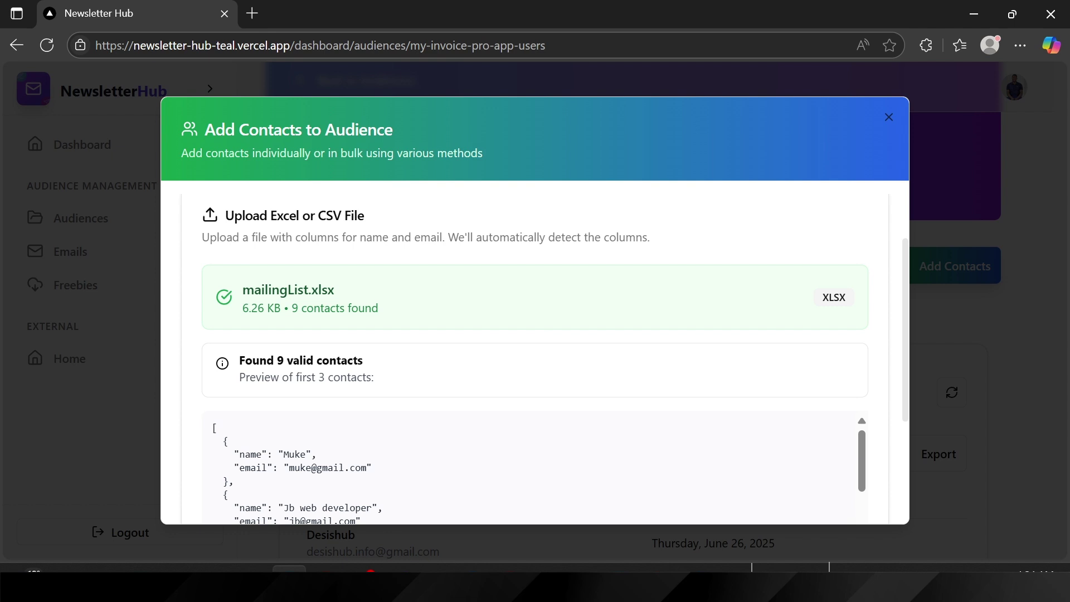
pyautogui.moveTo(287, 361); pyautogui.dragTo(413, 369)
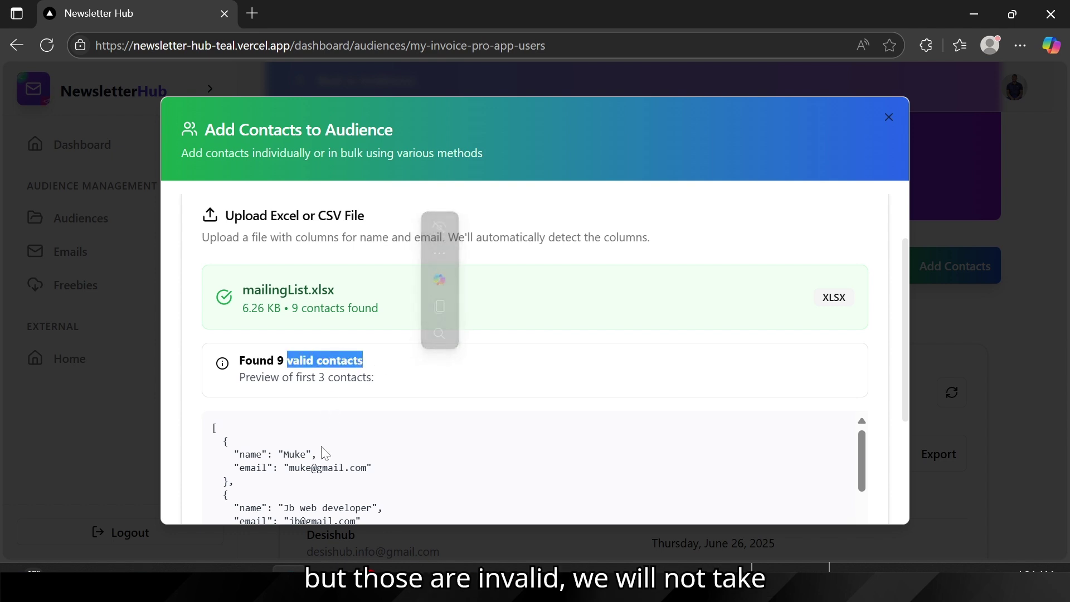
pyautogui.scroll(-1, 326, 453)
pyautogui.scroll(1, 326, 453)
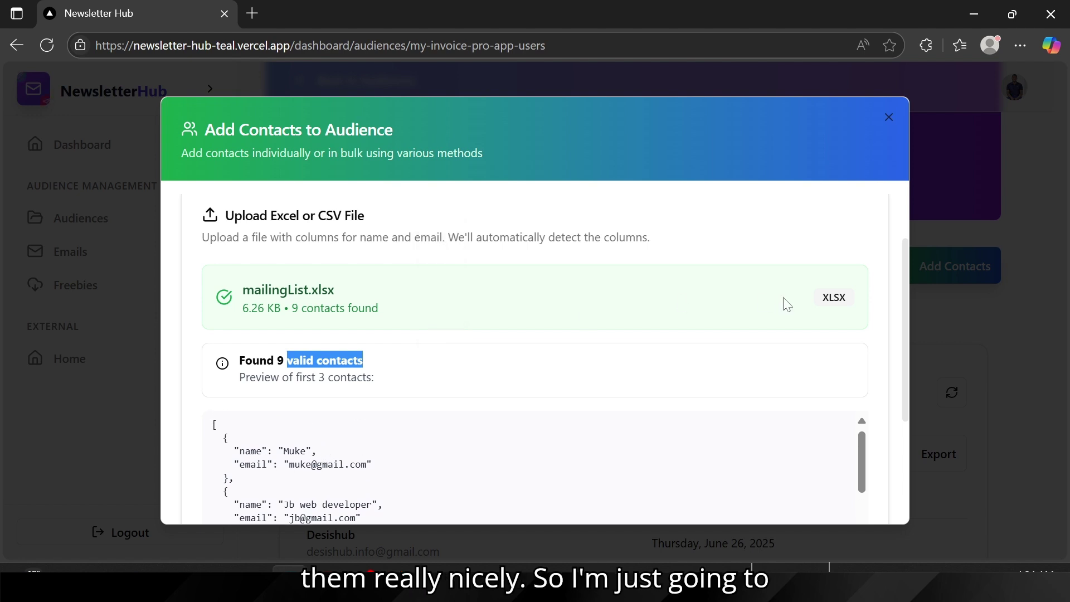
pyautogui.scroll(-3, 697, 335)
# Step: Create the 9 contacts, bringing the audience to 10 subscribers, and reopen Add Contacts
pyautogui.click(565, 396)
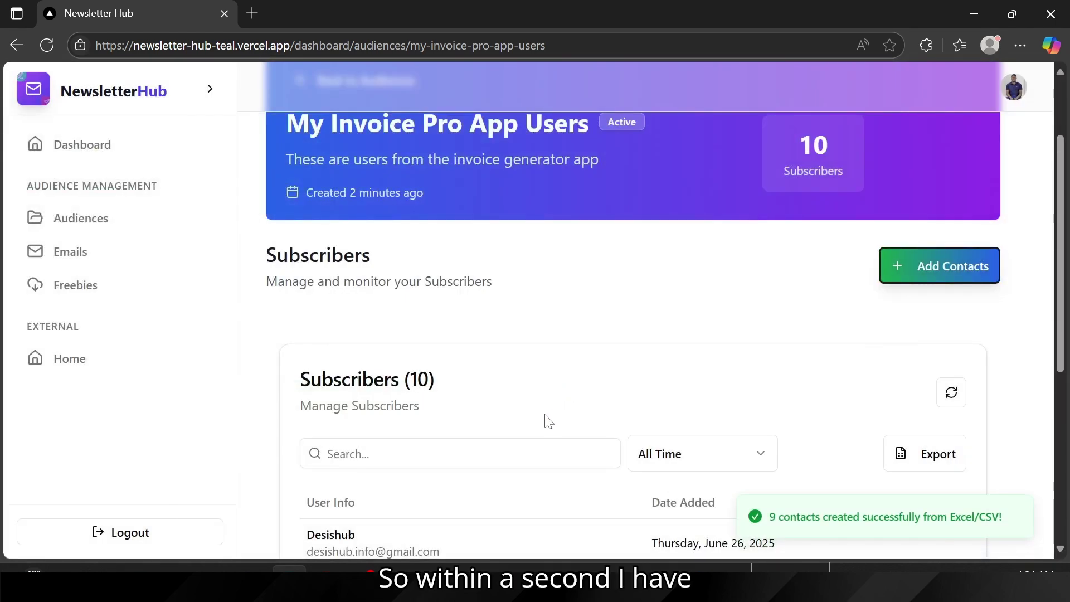
pyautogui.scroll(-4, 549, 422)
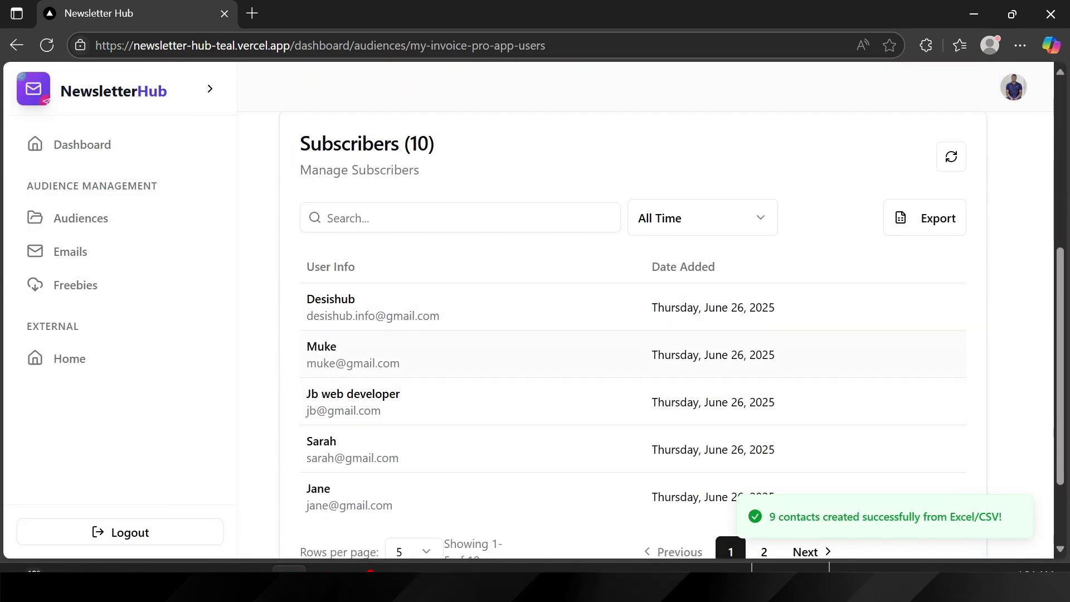
pyautogui.moveTo(305, 341); pyautogui.dragTo(449, 489)
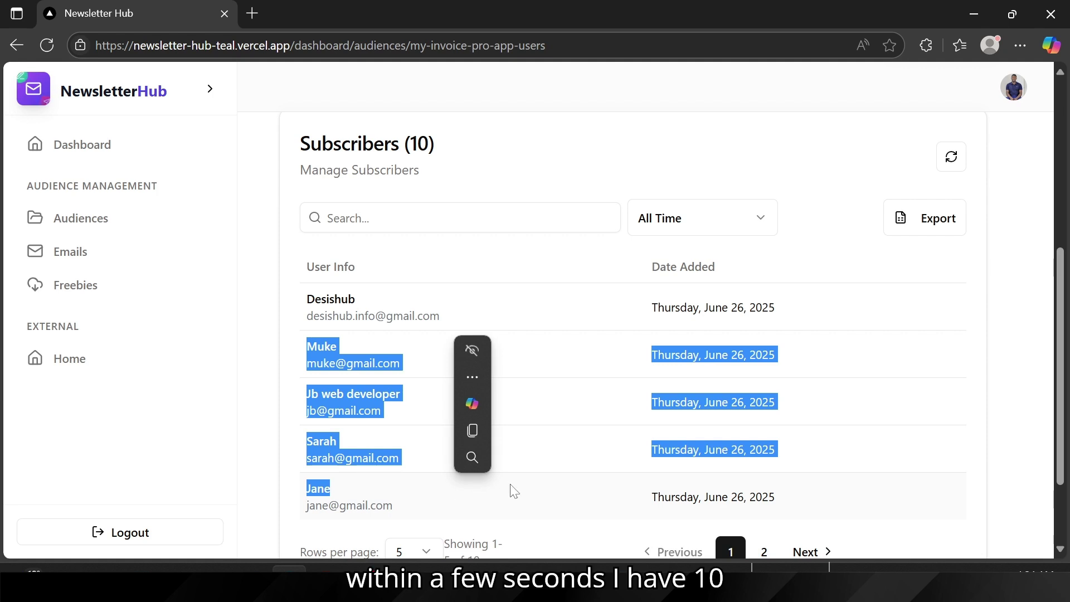
pyautogui.scroll(1, 492, 349)
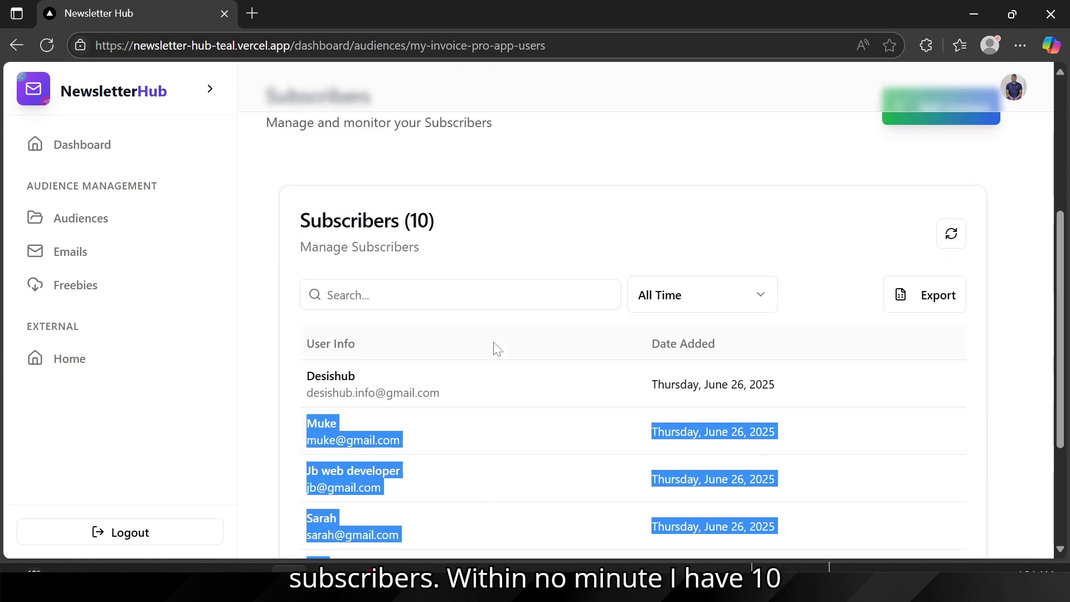
pyautogui.scroll(2, 495, 348)
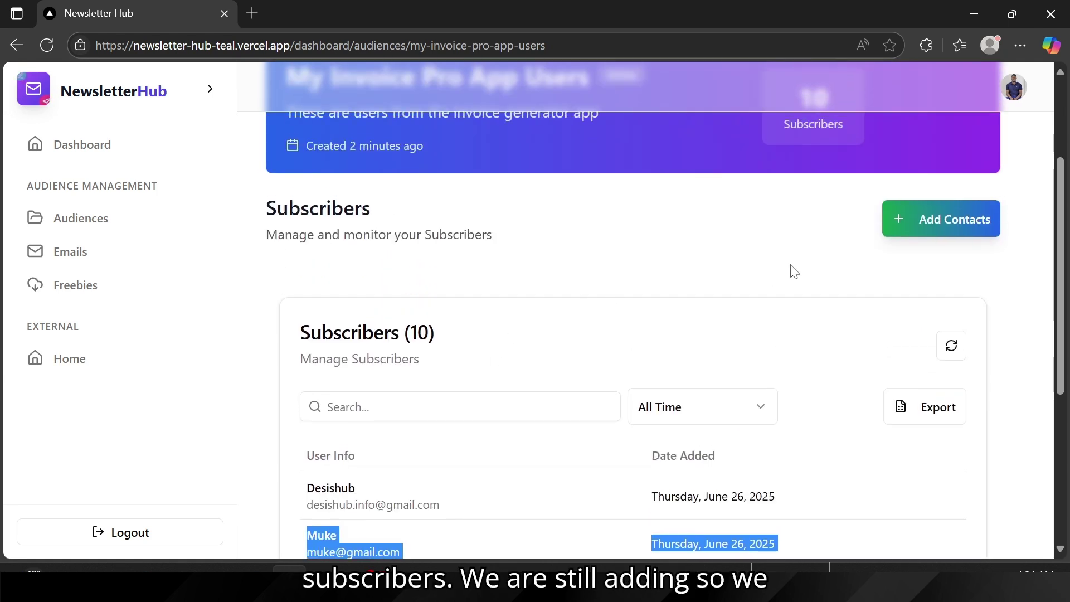
pyautogui.click(929, 220)
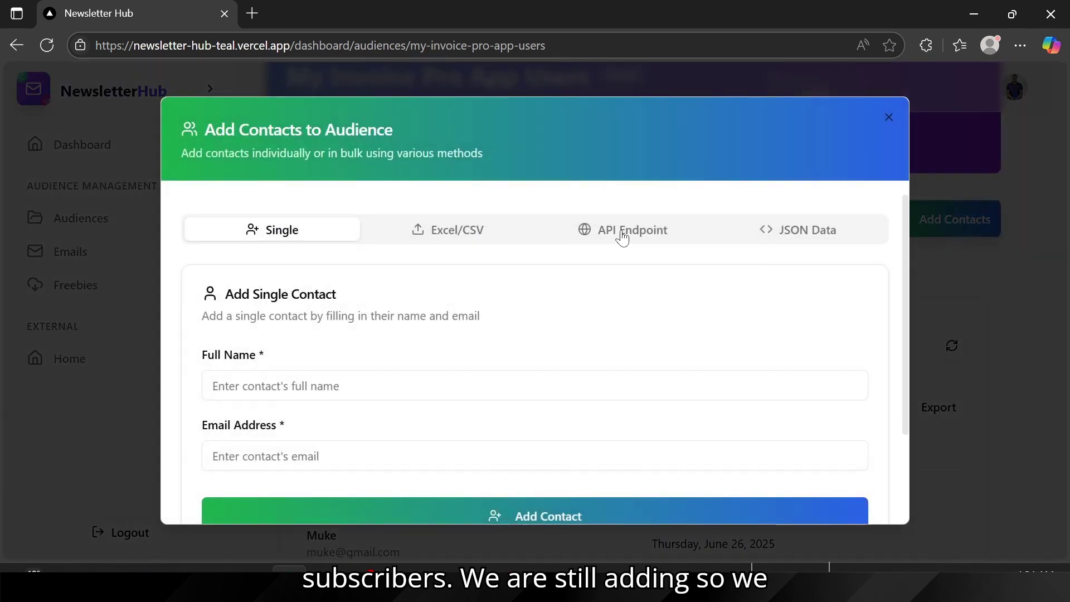
# Step: Select the API Endpoint import option and bring the HTTPie window forward
pyautogui.click(622, 237)
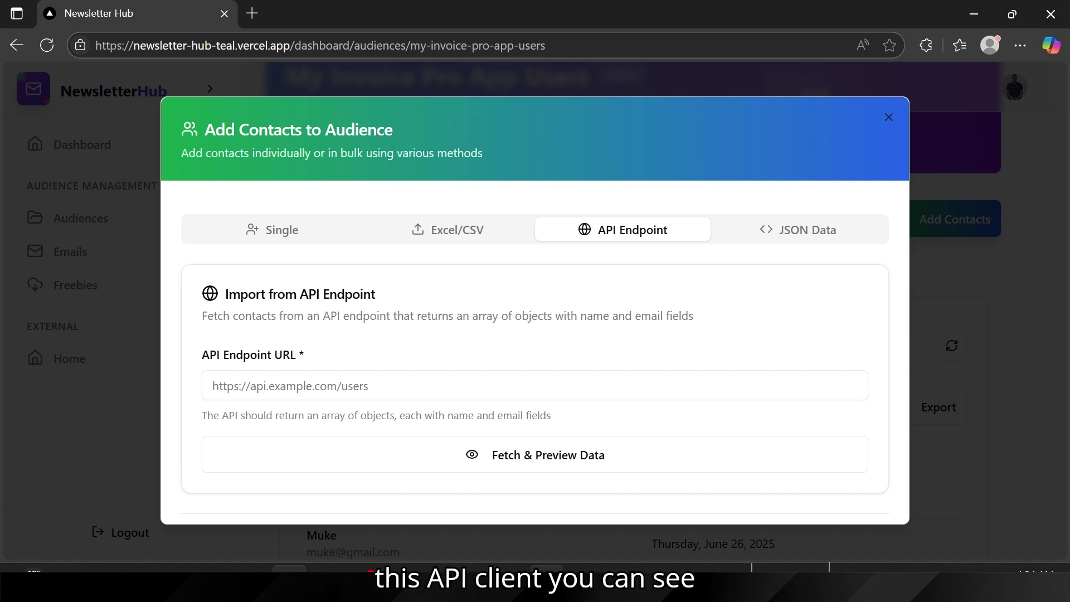
pyautogui.click(547, 581)
pyautogui.click(494, 270)
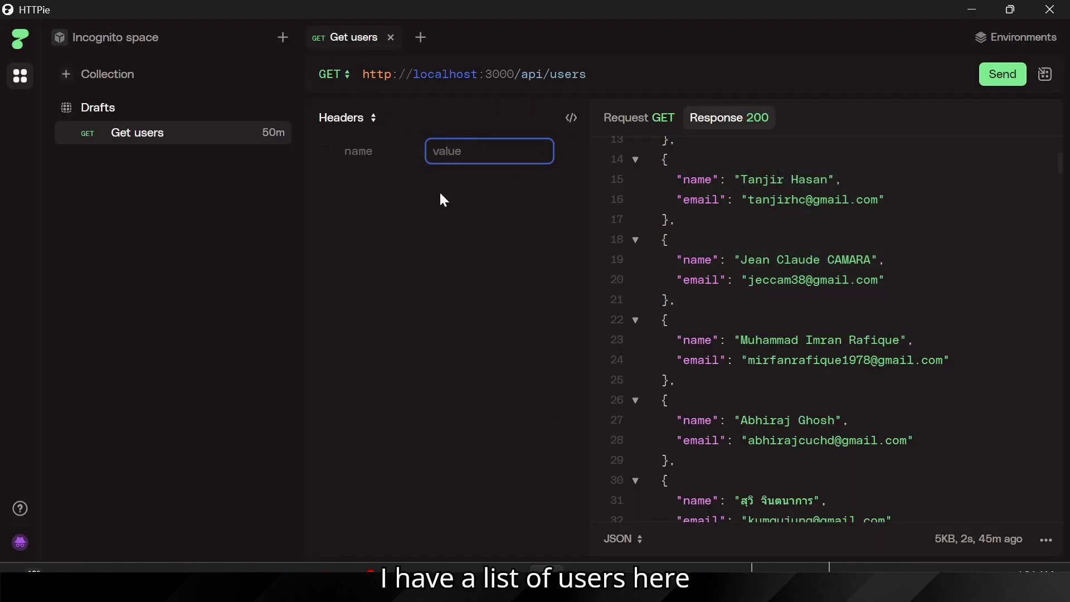
pyautogui.moveTo(586, 74); pyautogui.dragTo(346, 24)
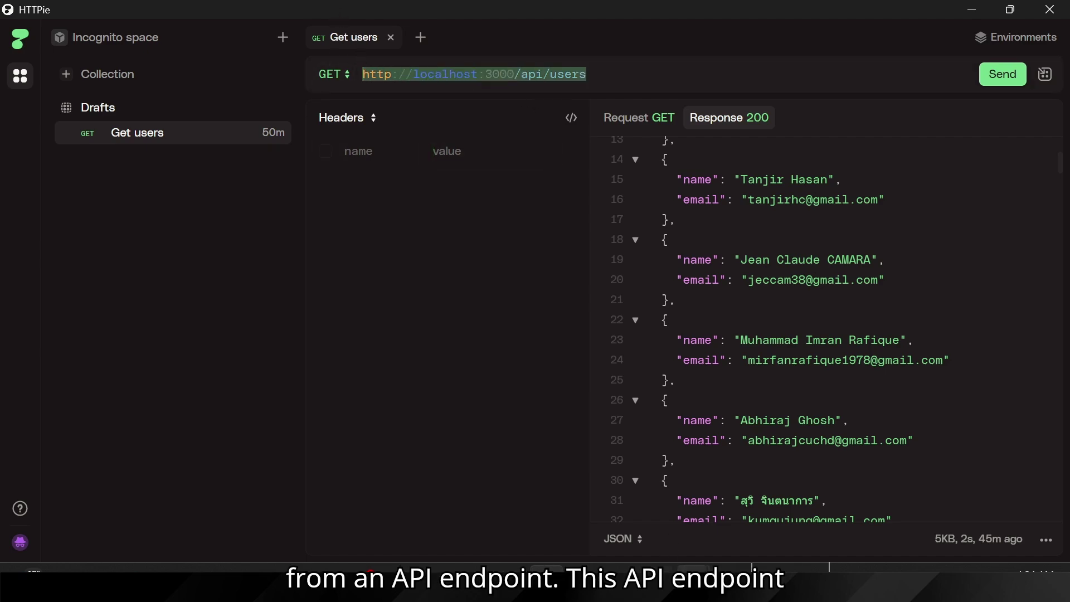
pyautogui.moveTo(694, 581)
pyautogui.moveTo(631, 495)
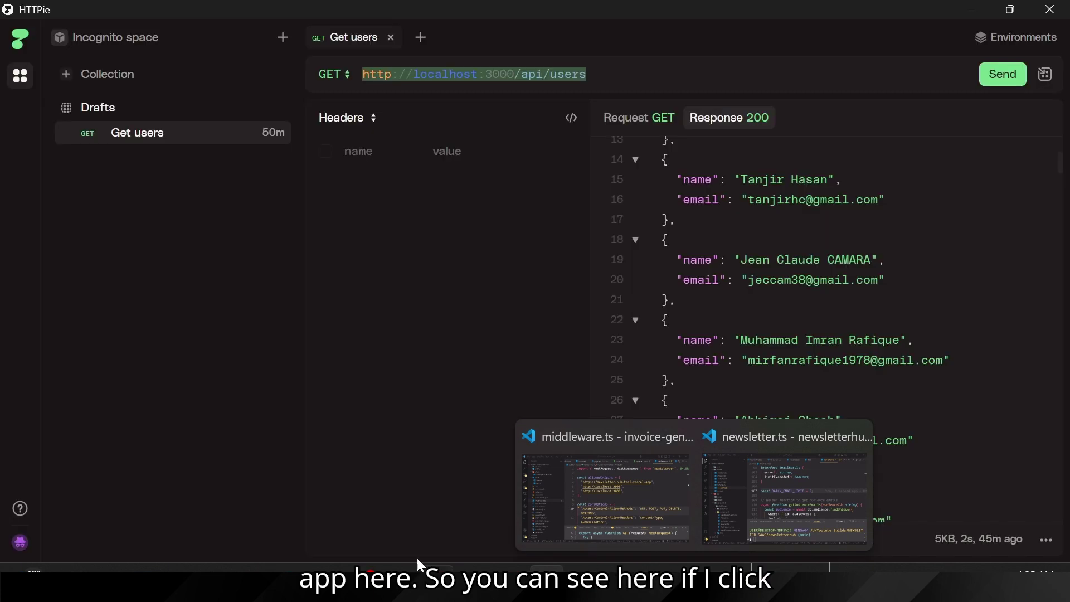
pyautogui.click(1009, 77)
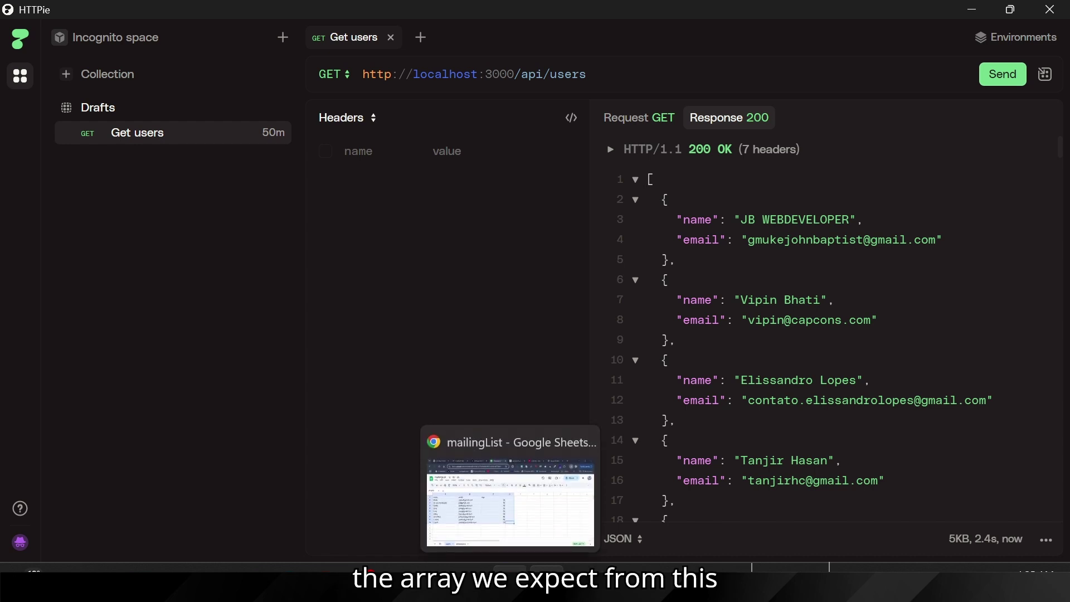
pyautogui.click(289, 579)
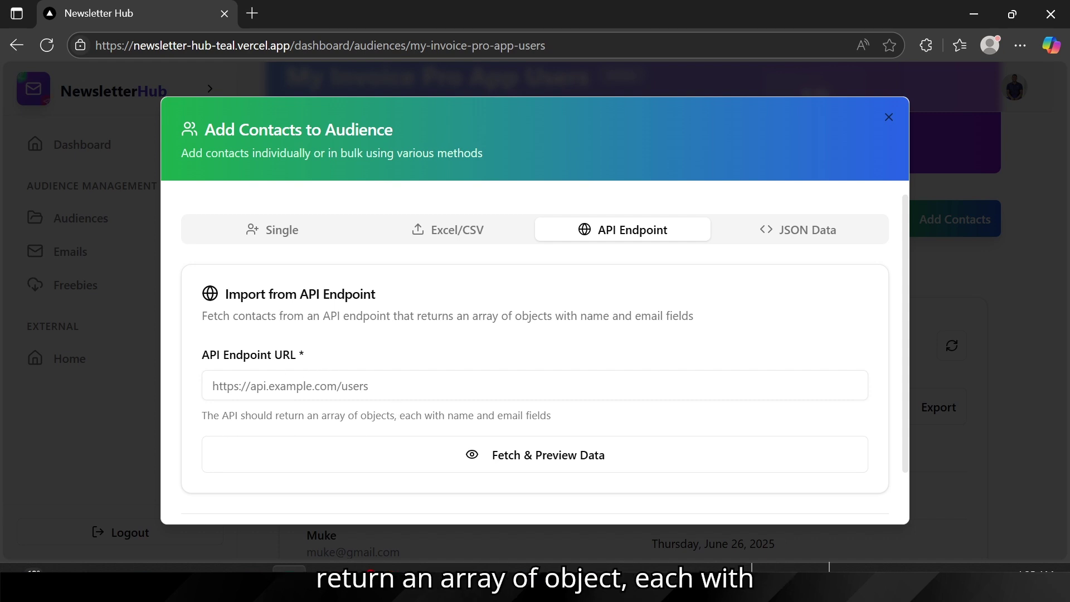
pyautogui.moveTo(285, 415); pyautogui.dragTo(392, 415)
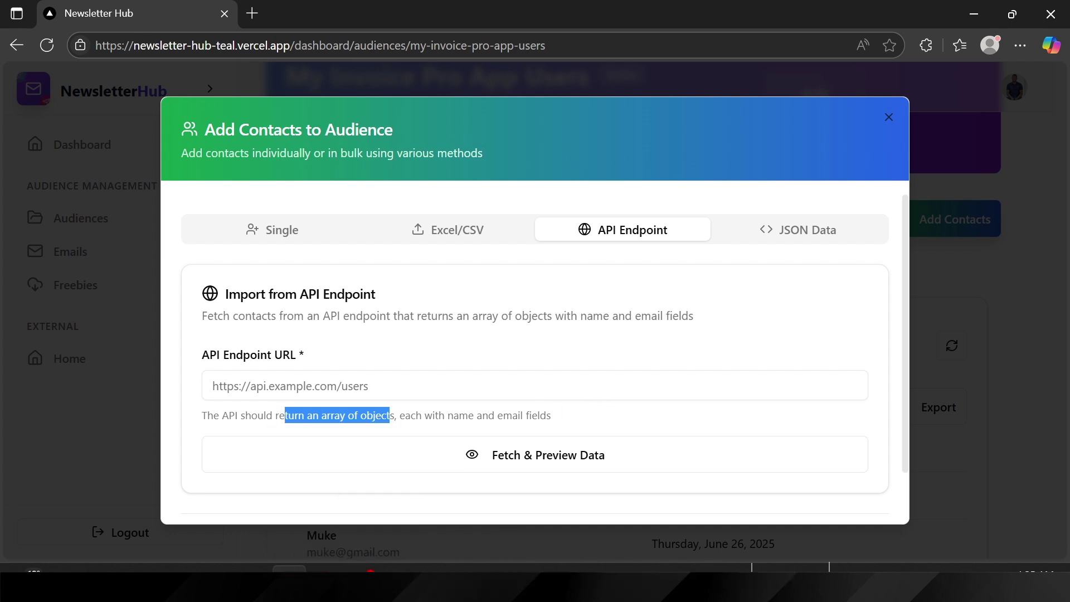
pyautogui.click(337, 416)
pyautogui.moveTo(213, 385); pyautogui.dragTo(366, 416)
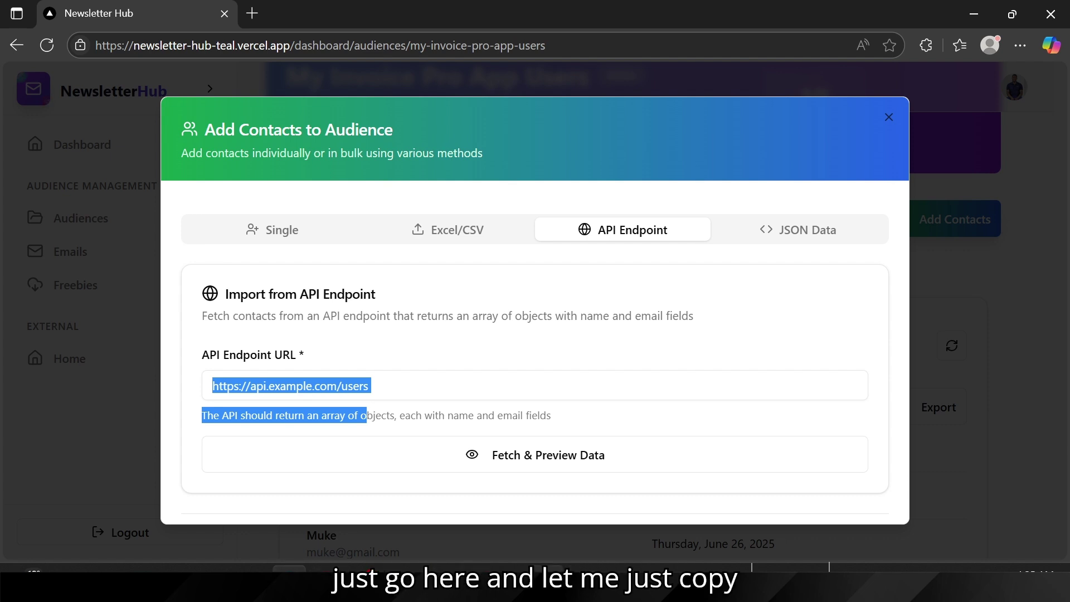
pyautogui.hotkey('alt', 'Tab')
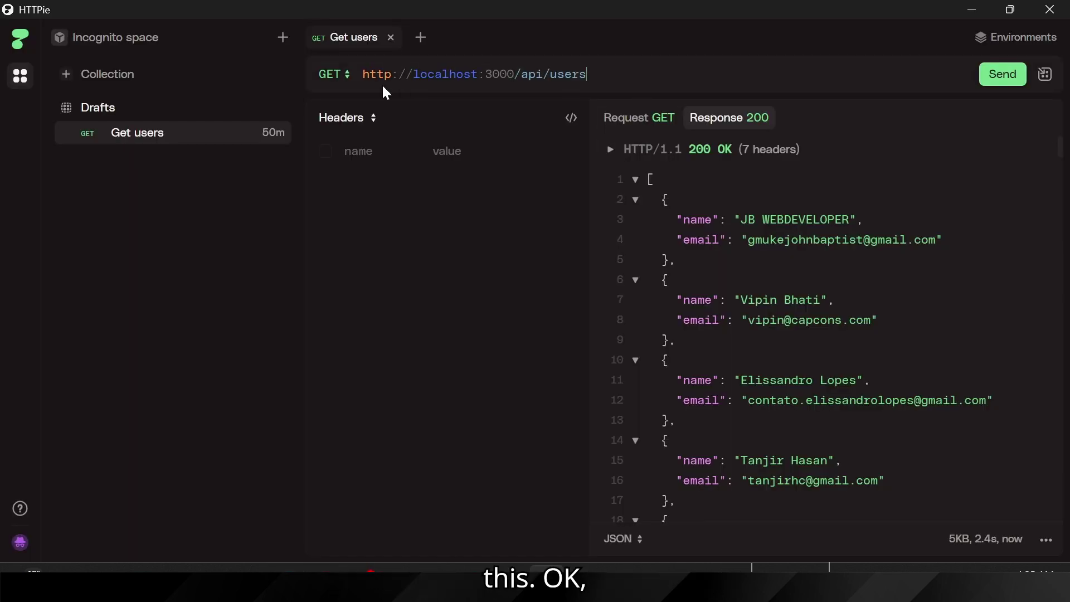
pyautogui.click(369, 74)
pyautogui.hotkey('ctrl', 'a')
pyautogui.hotkey('ctrl', 'c')
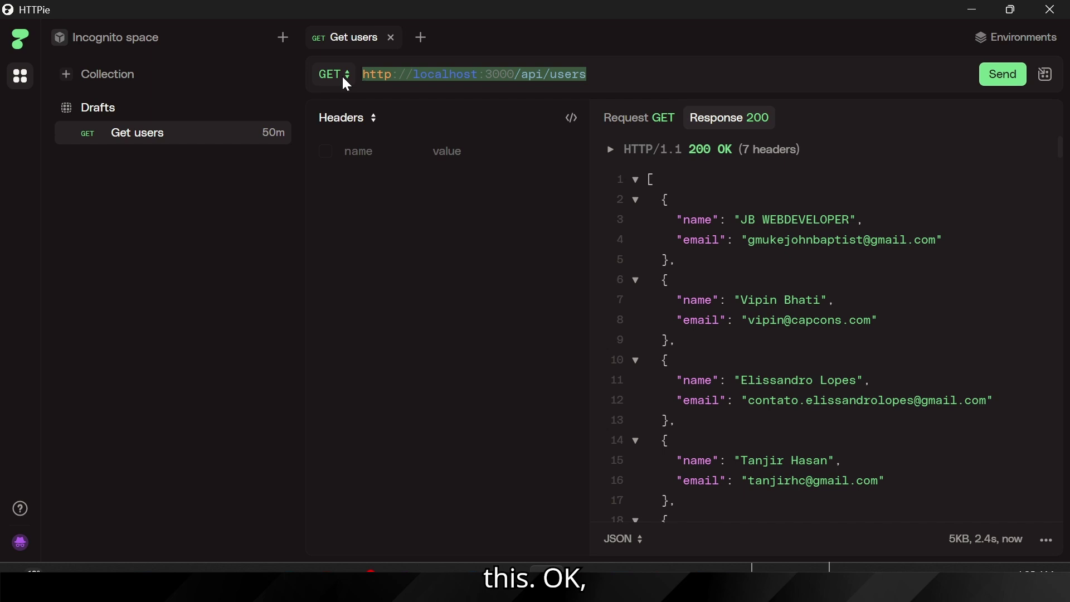
pyautogui.moveTo(294, 569)
pyautogui.click(372, 443)
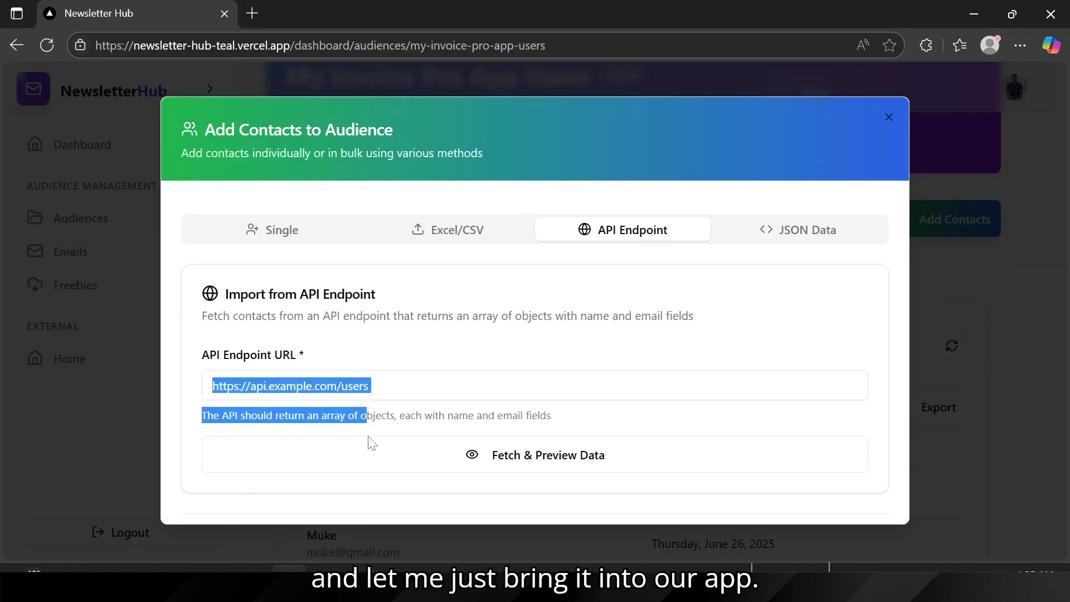
pyautogui.click(535, 386)
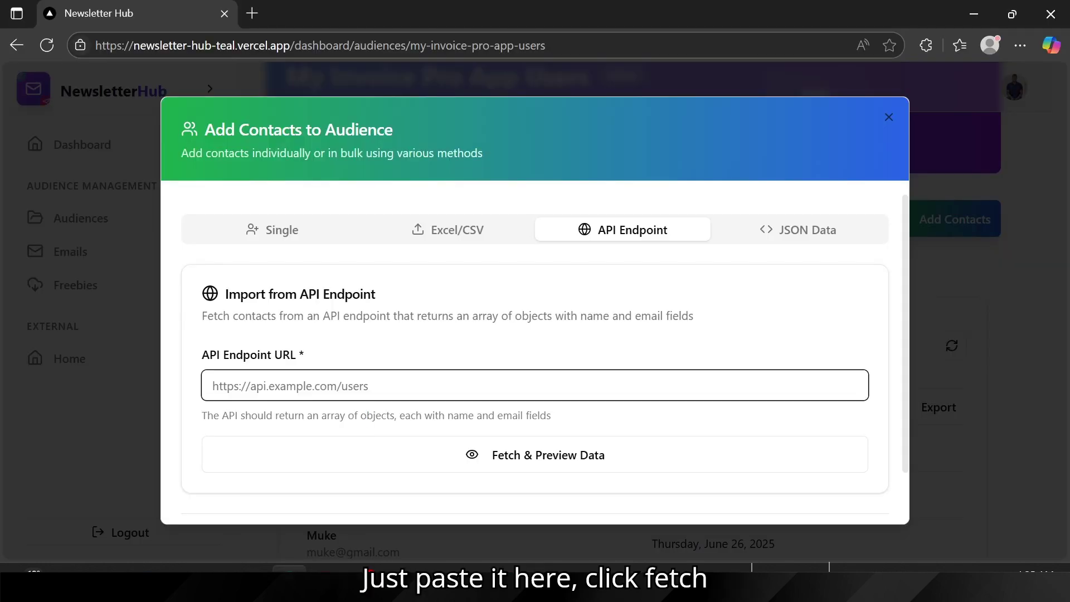
pyautogui.hotkey('ctrl', 'v')
# Step: Fetch the endpoint data and create 84 contacts, reaching 94 subscribers, then reopen Add Contacts
pyautogui.click(495, 459)
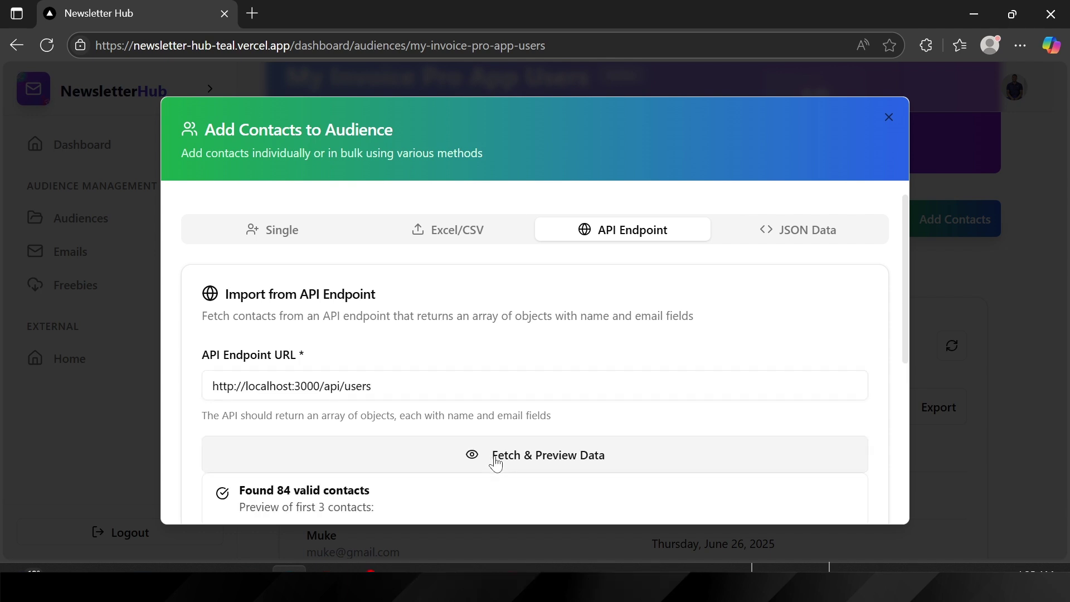
pyautogui.scroll(-3, 567, 450)
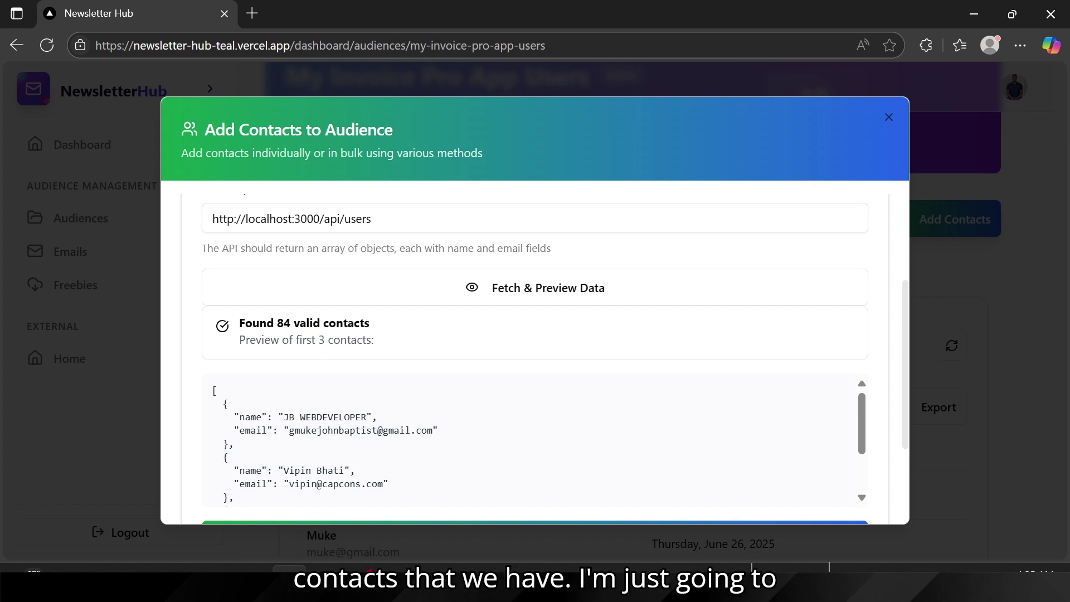
pyautogui.scroll(-5, 446, 412)
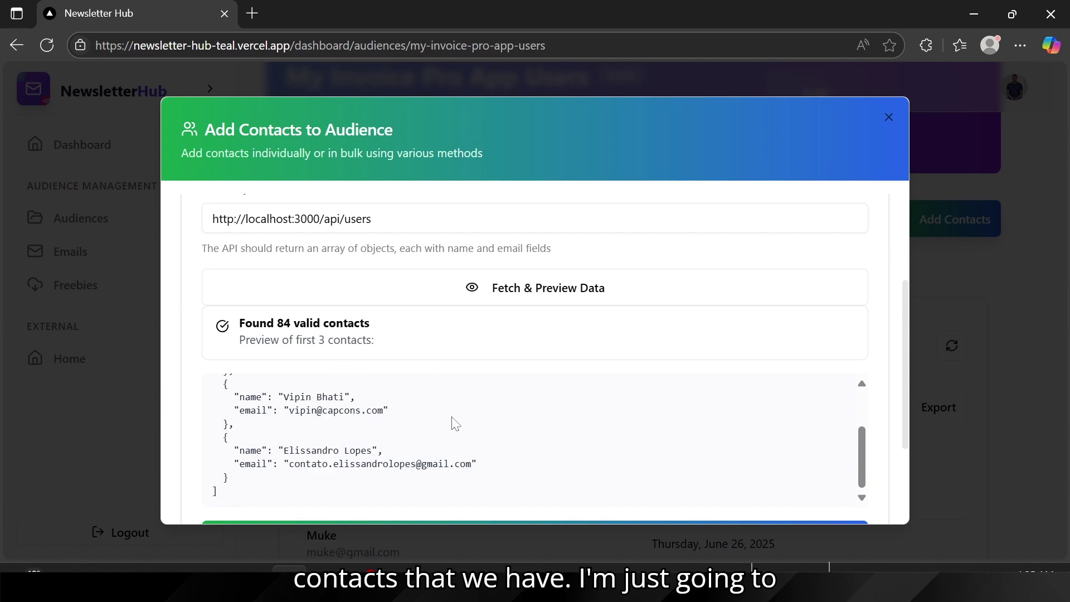
pyautogui.click(479, 396)
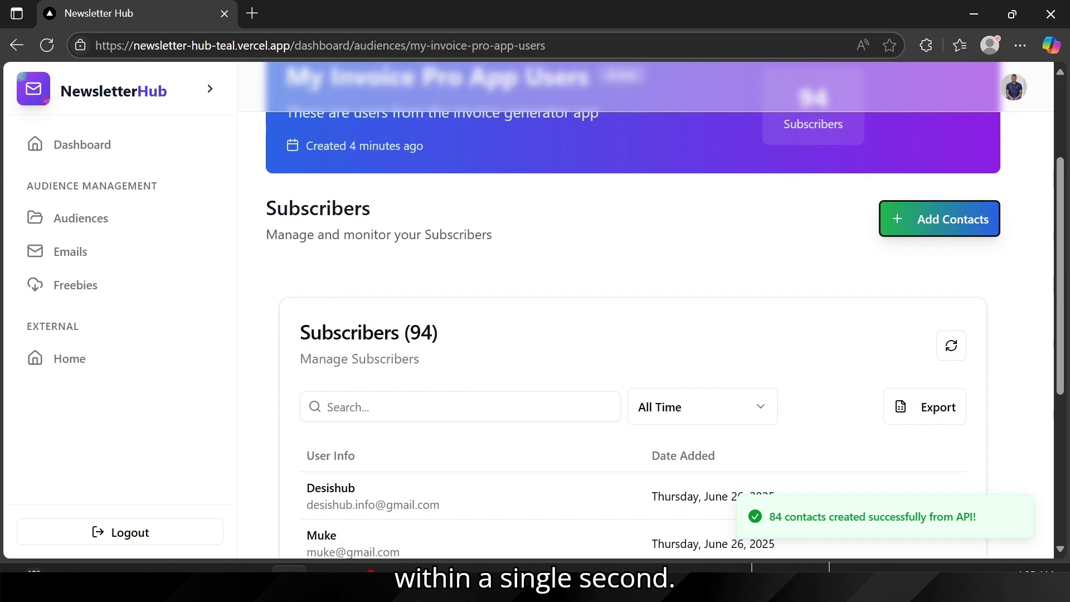
pyautogui.doubleClick(421, 332)
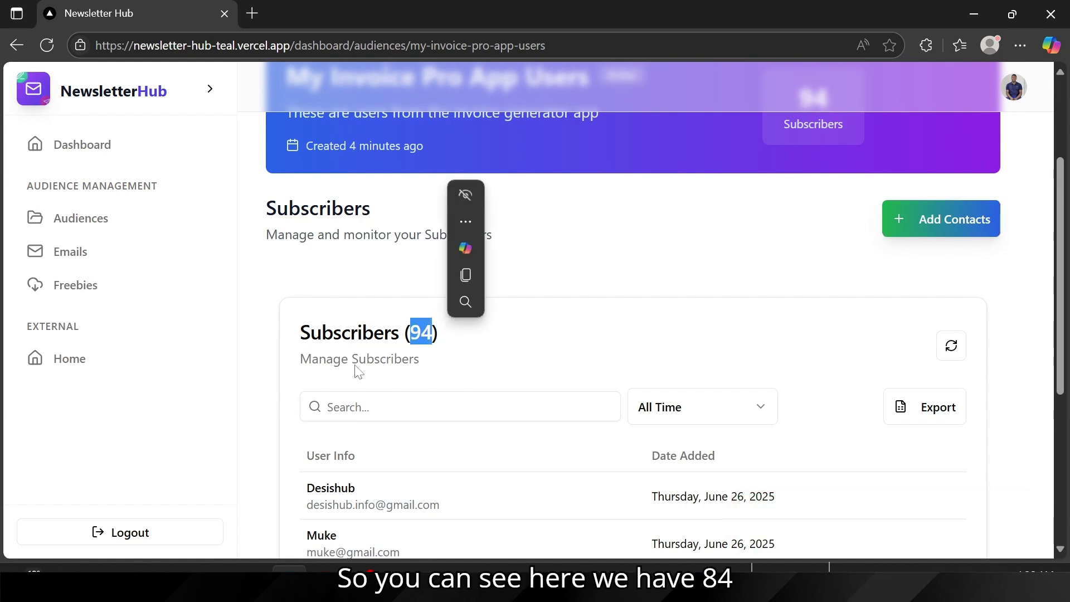
pyautogui.scroll(2, 585, 340)
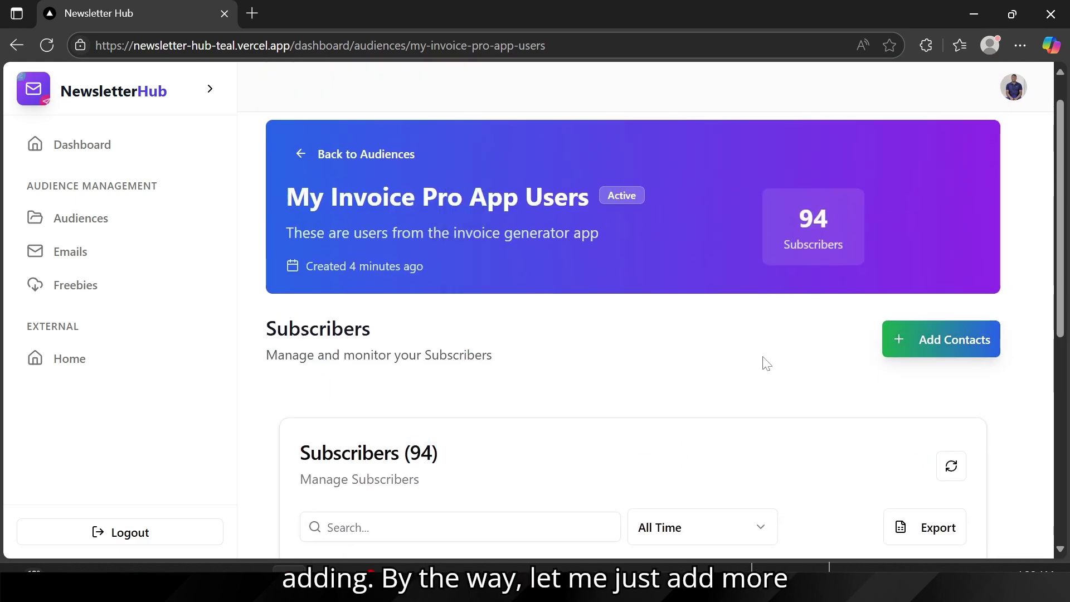
pyautogui.click(942, 342)
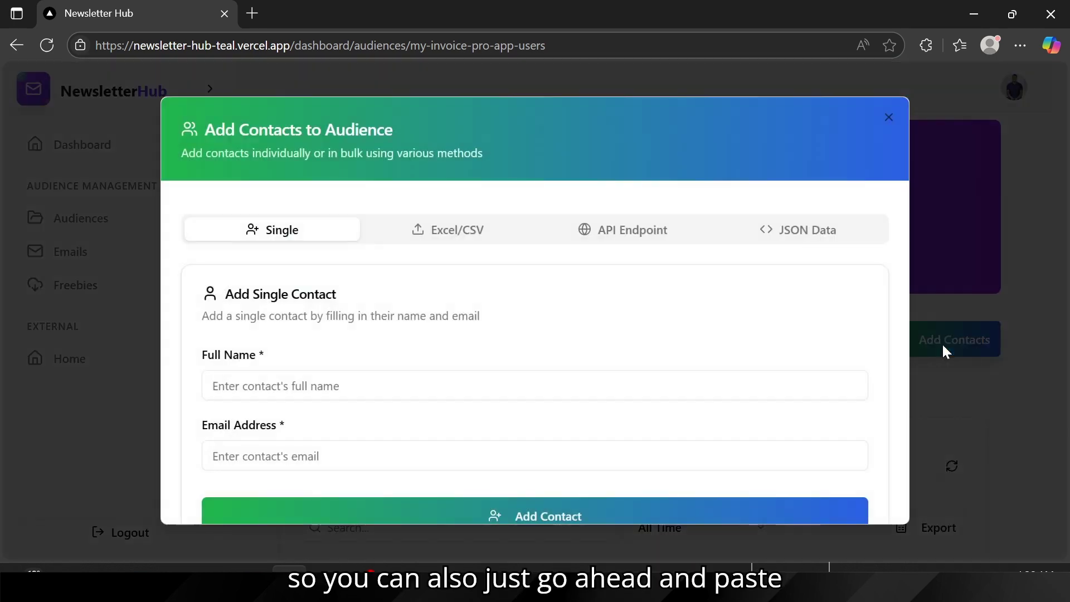
# Step: Open NewsletterHub's JSON Data paste form, then switch to HTTPie's users response
pyautogui.click(811, 232)
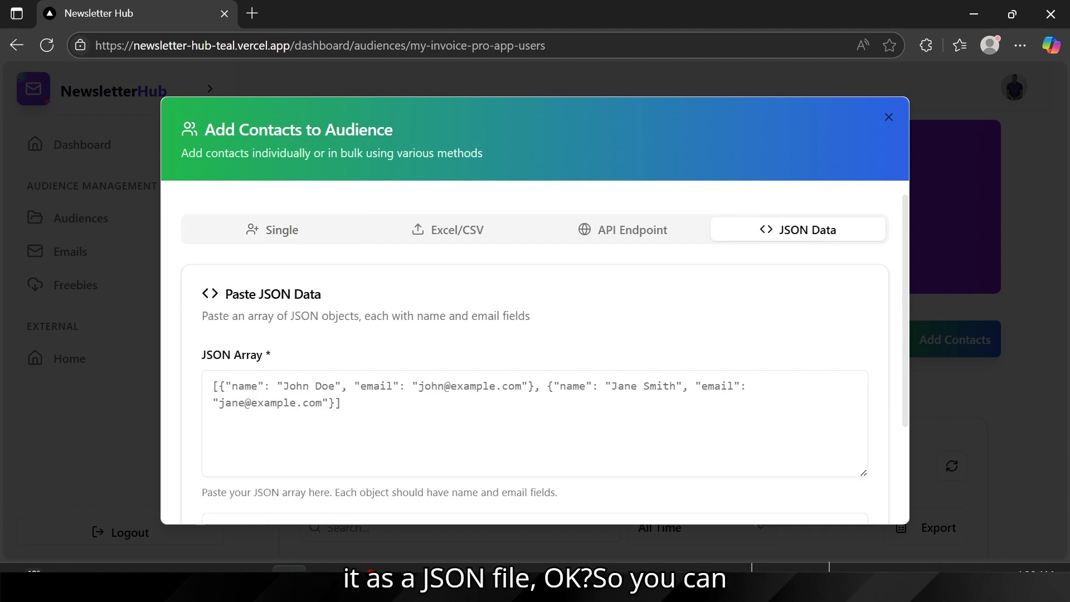
pyautogui.click(214, 386)
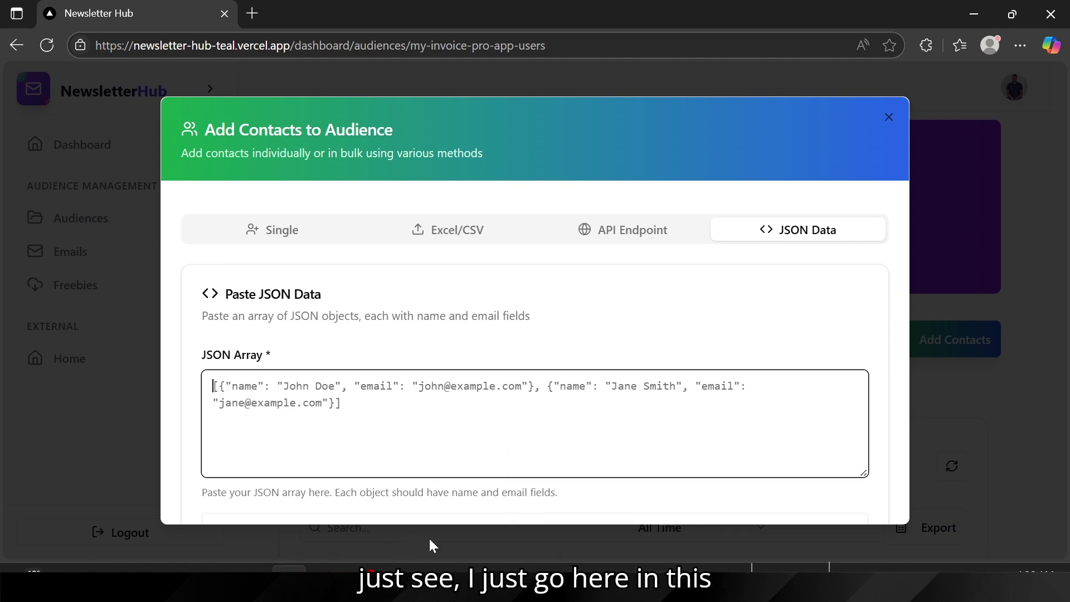
pyautogui.moveTo(546, 580)
pyautogui.click(547, 479)
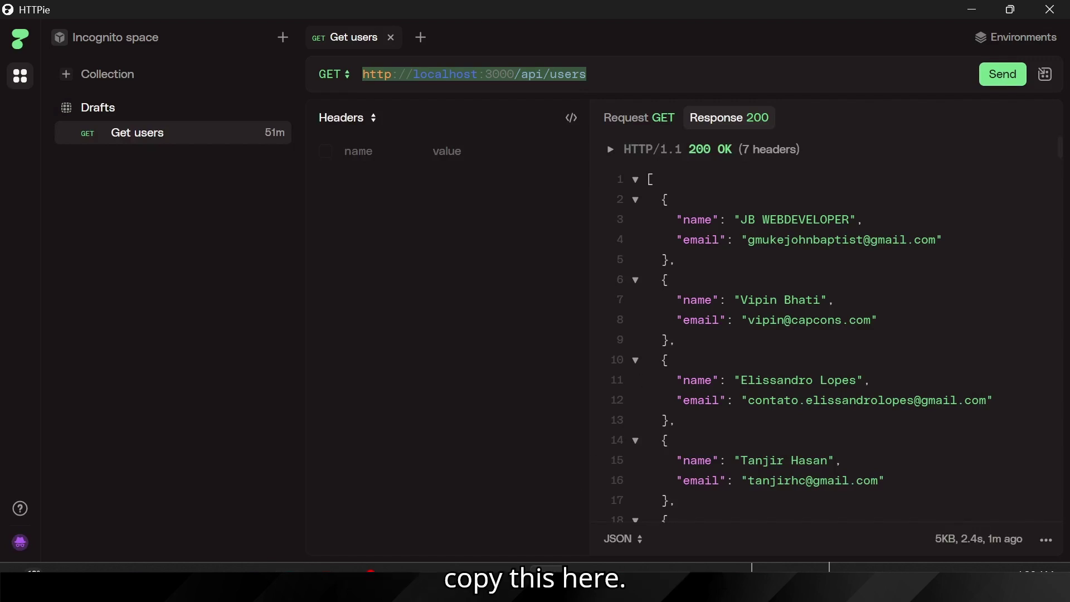
# Step: Copy the first three user records (lines 2–13) from HTTPie and return to NewsletterHub
pyautogui.moveTo(661, 199); pyautogui.dragTo(676, 419)
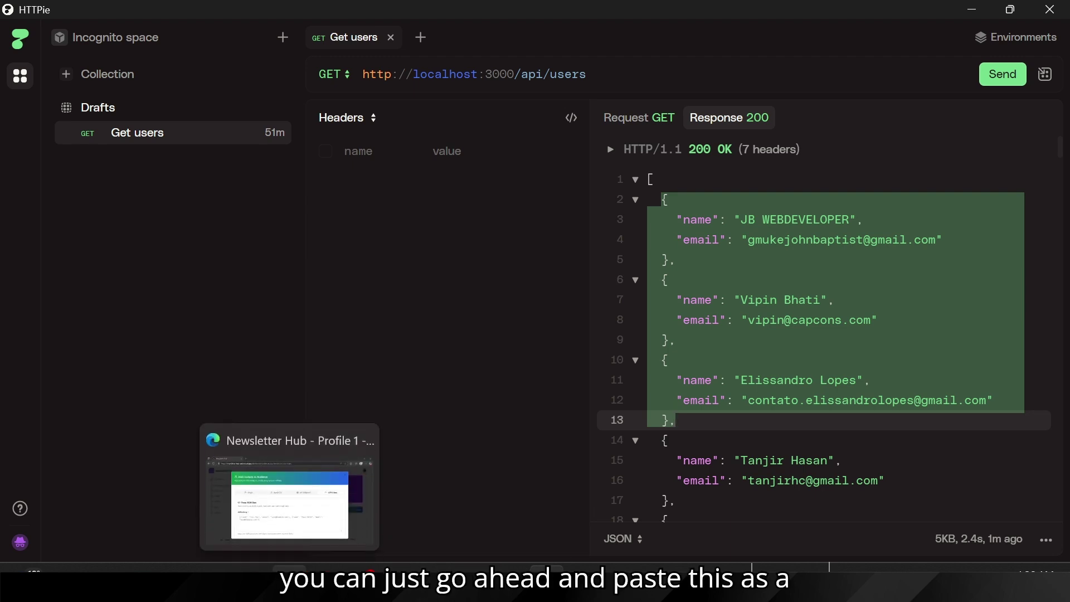
pyautogui.click(289, 580)
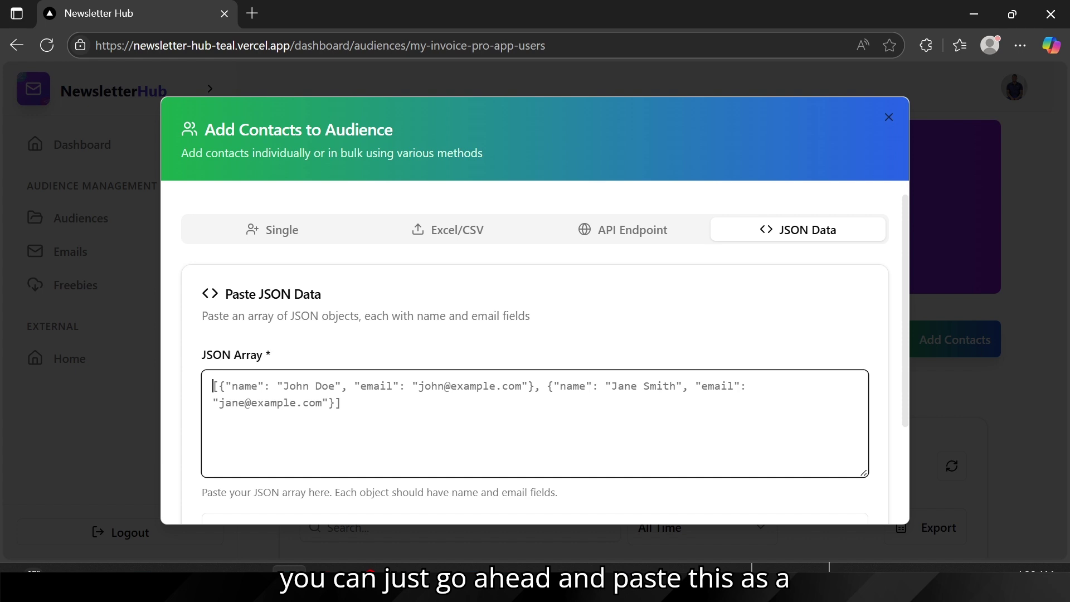
# Step: Paste the three user records inside [ ] and parse a preview of the contacts
pyautogui.write('[')
pyautogui.hotkey('ctrl', 'v')
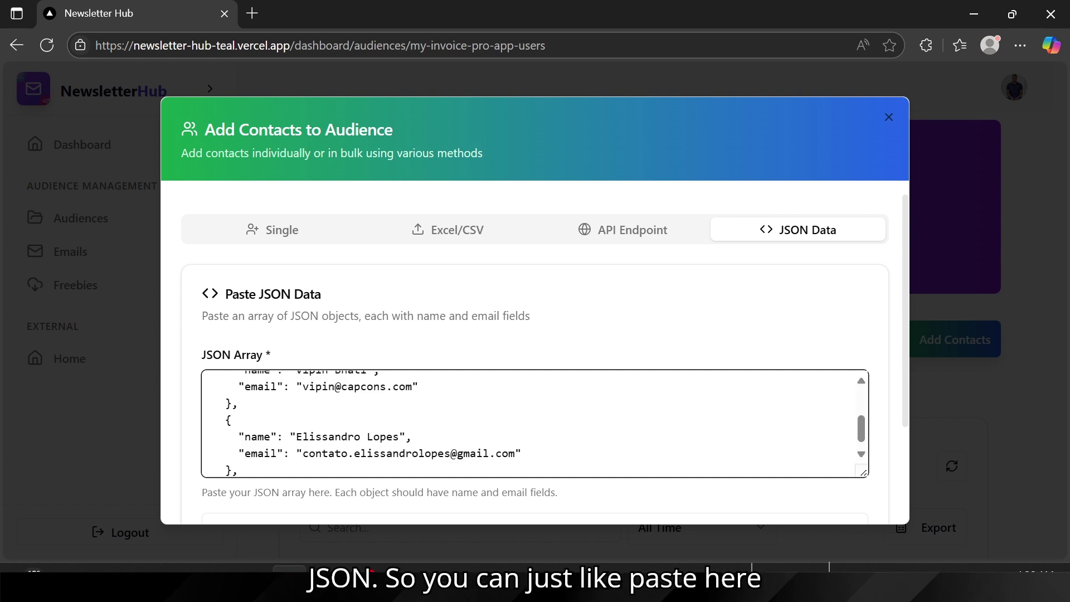
pyautogui.write(']')
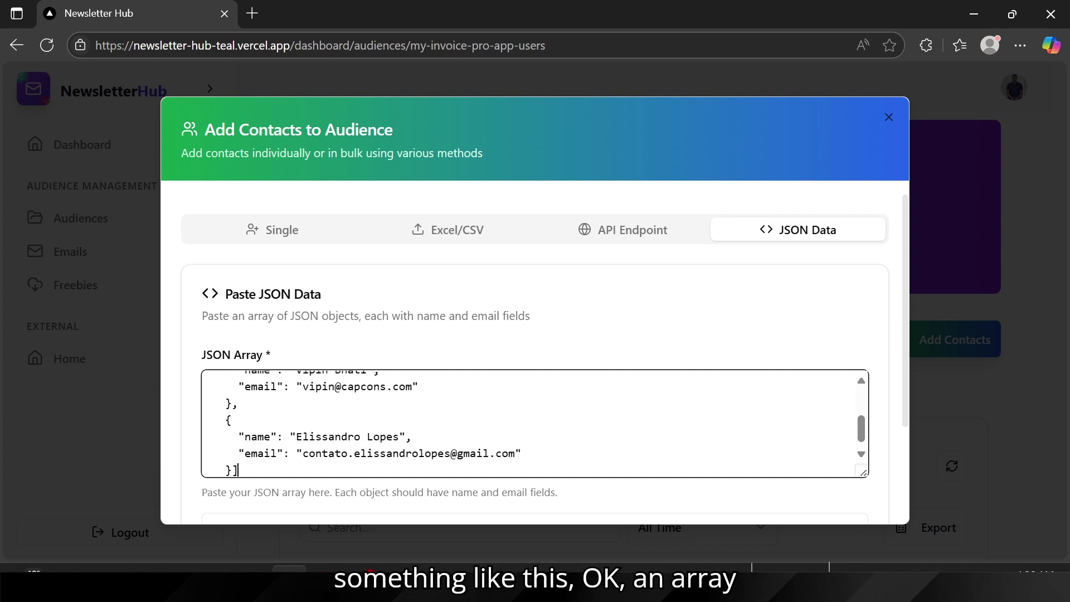
pyautogui.scroll(2, 535, 424)
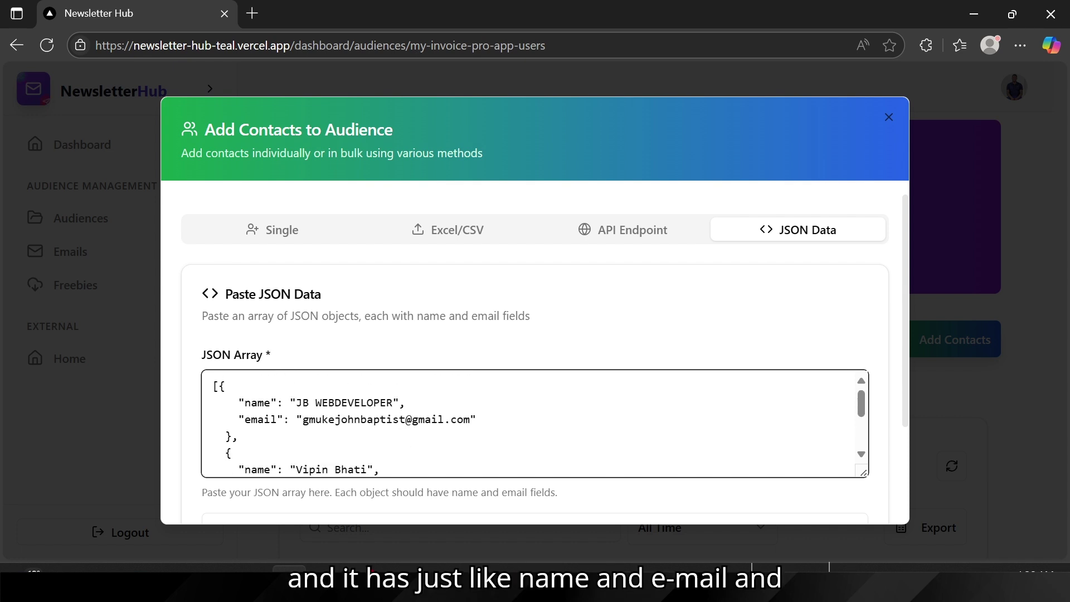
pyautogui.scroll(-3, 693, 310)
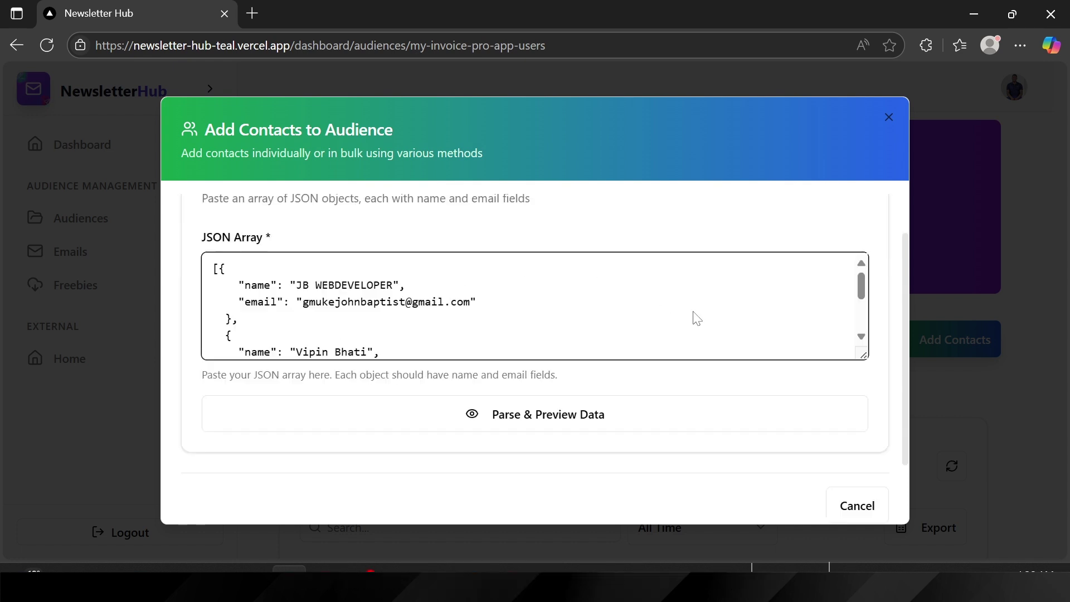
pyautogui.click(534, 409)
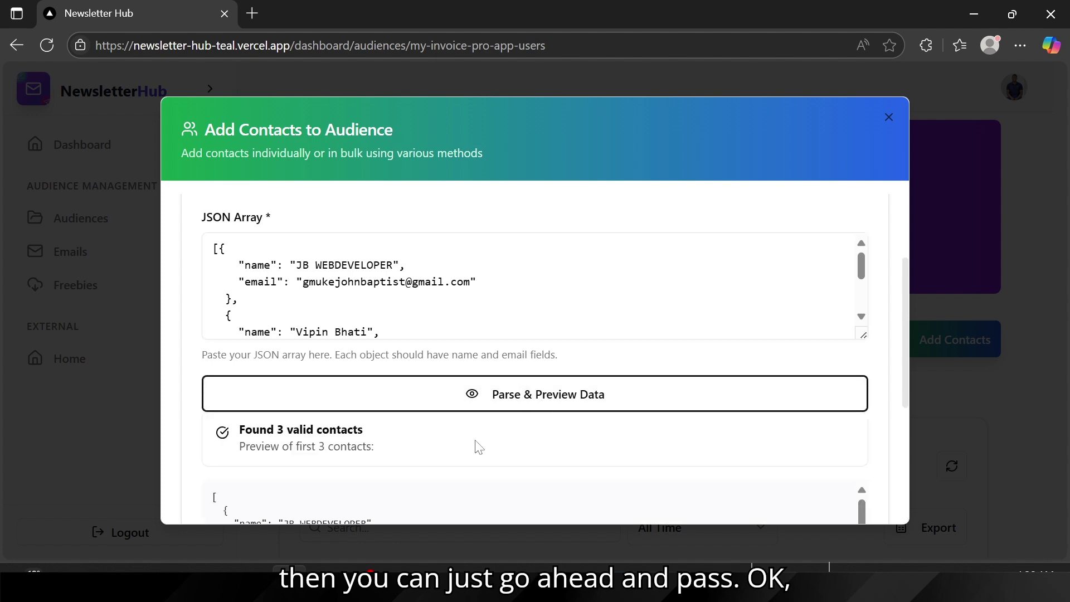
# Step: Create the 3 contacts (all skipped as duplicates, 94 remain) and go to the Audiences list
pyautogui.scroll(-2, 478, 447)
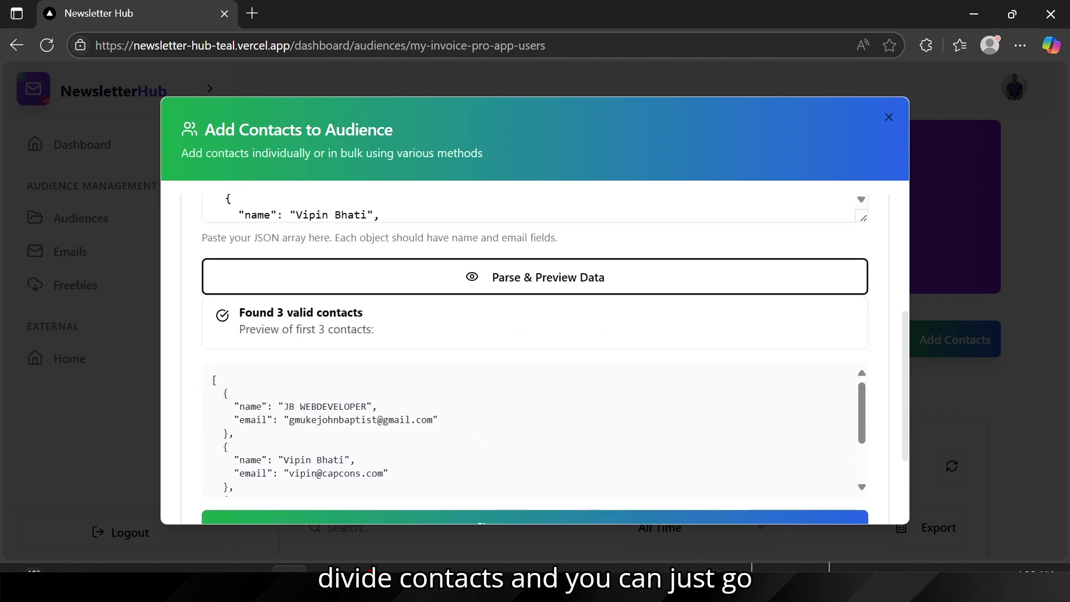
pyautogui.scroll(-2, 389, 505)
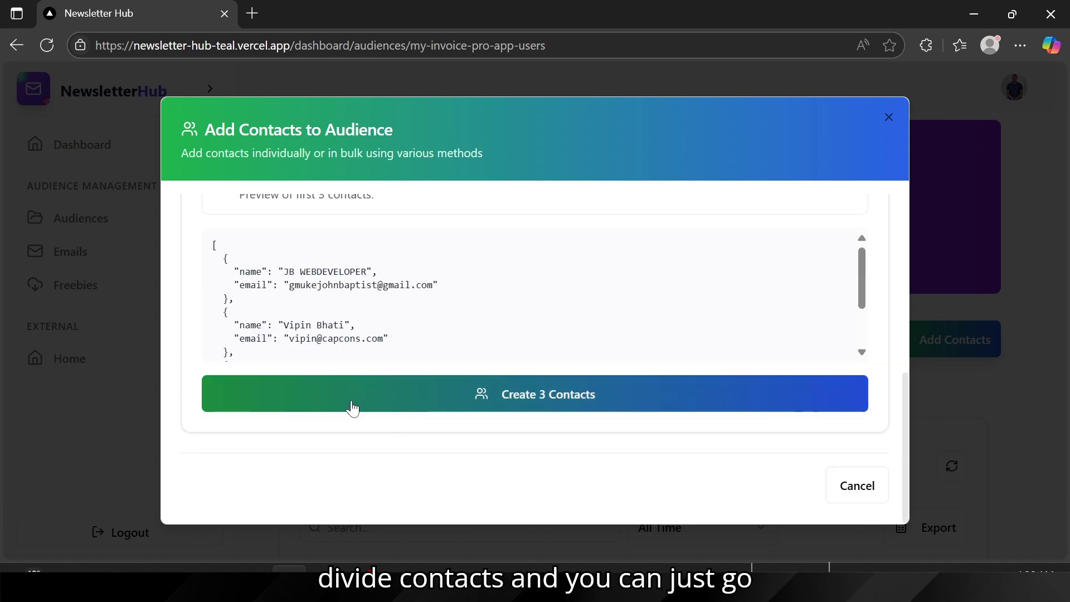
pyautogui.click(394, 400)
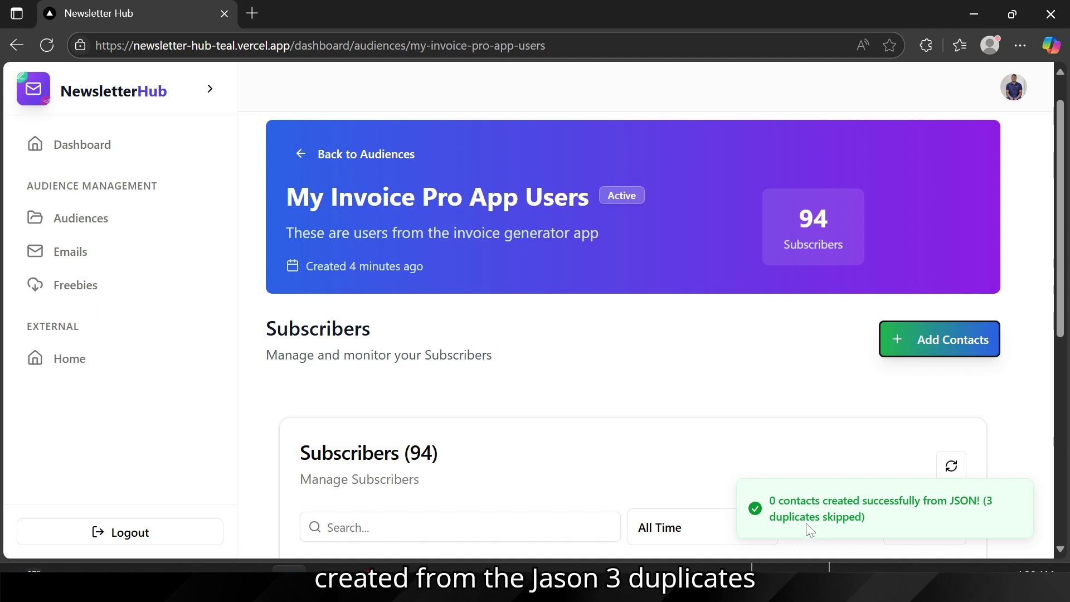
pyautogui.click(564, 432)
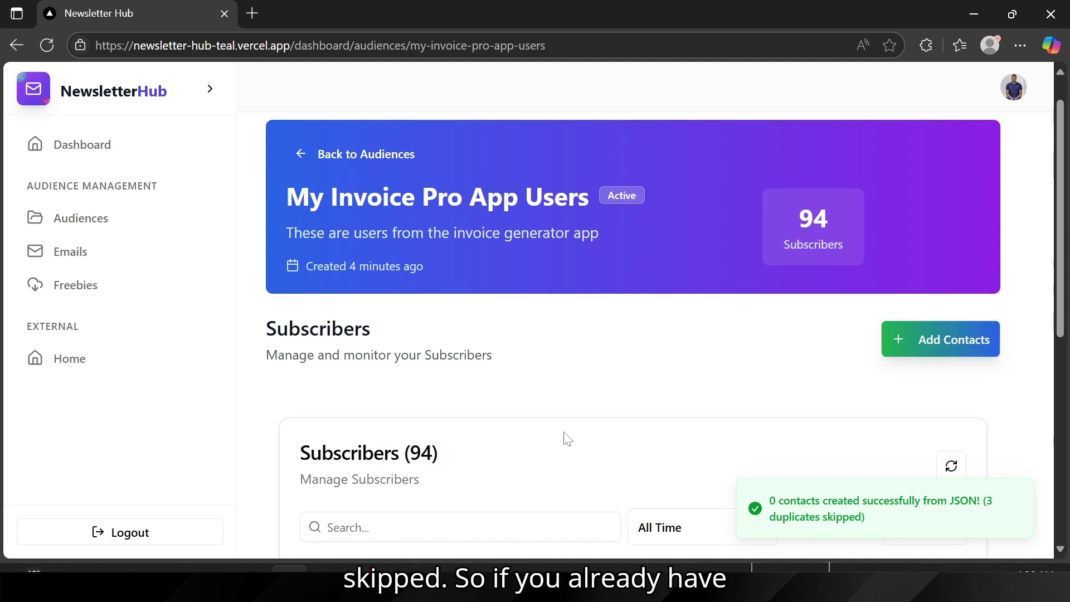
pyautogui.scroll(-1, 565, 435)
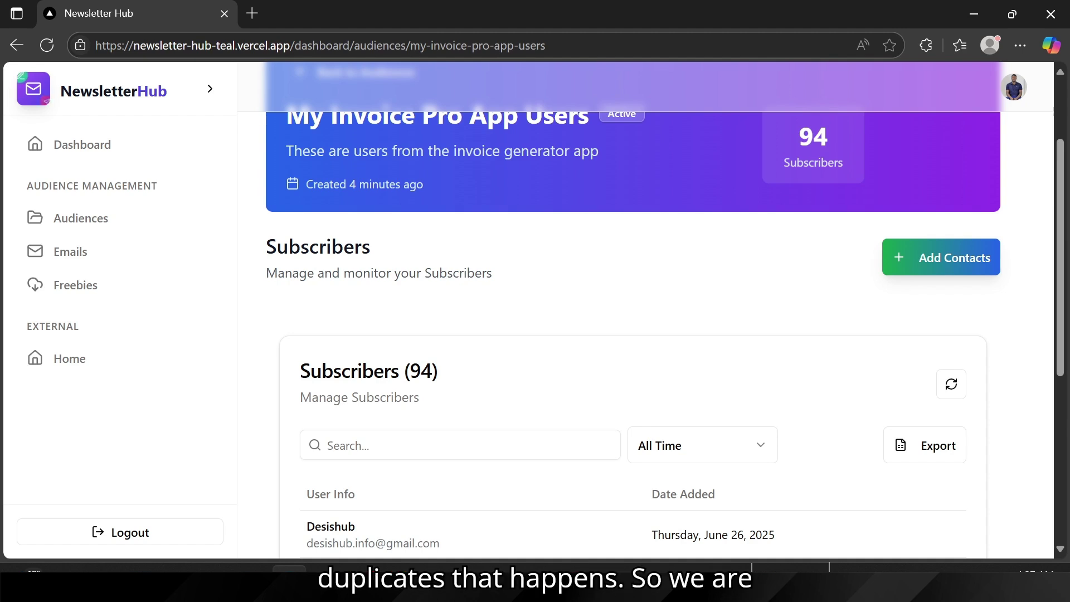
pyautogui.scroll(-3, 565, 437)
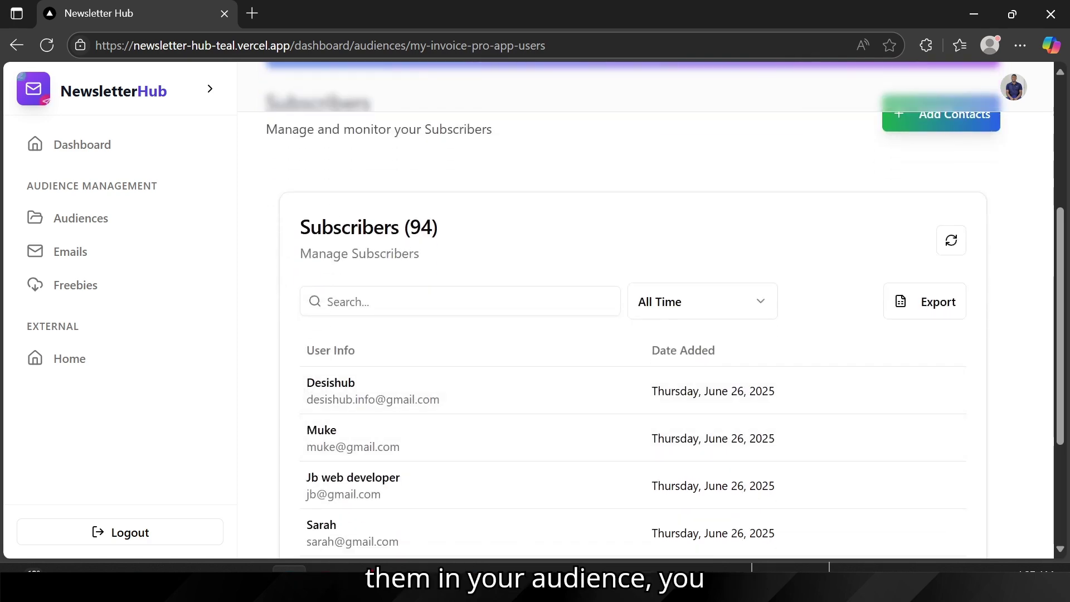
pyautogui.scroll(4, 304, 350)
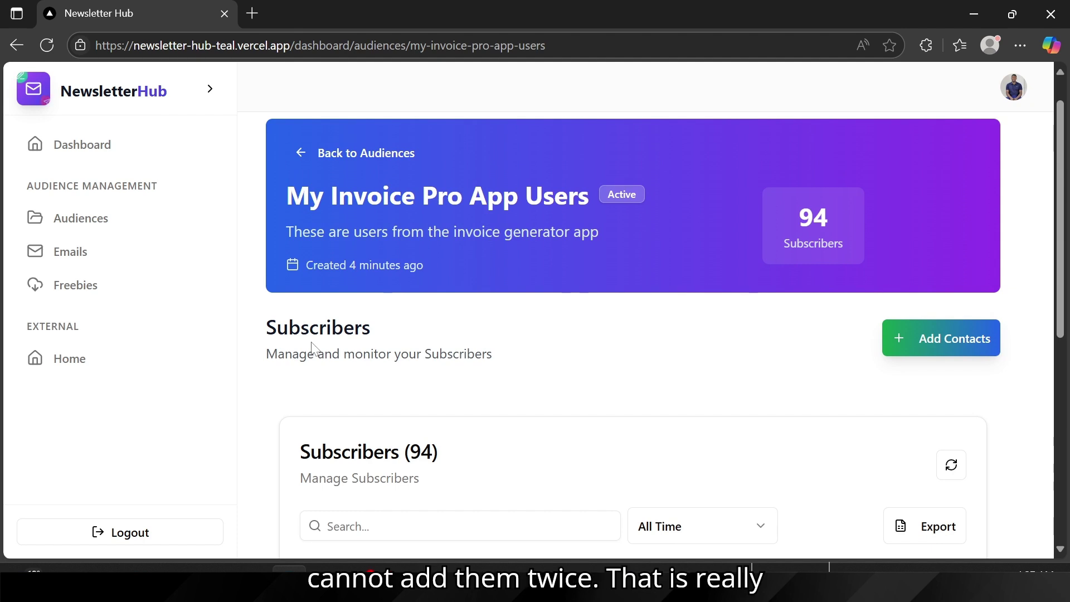
pyautogui.scroll(1, 313, 348)
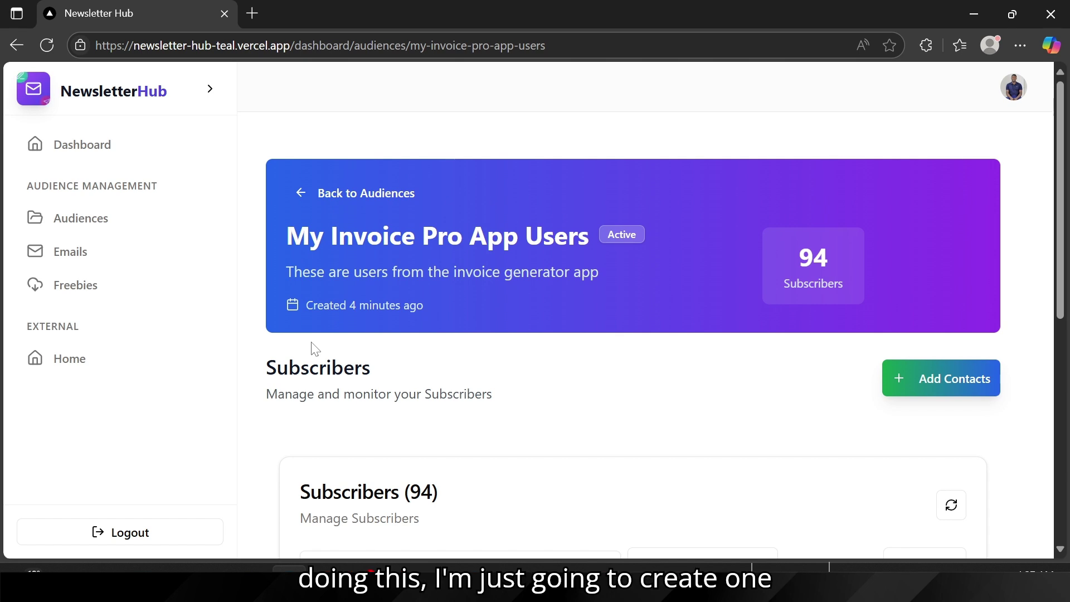
pyautogui.click(95, 230)
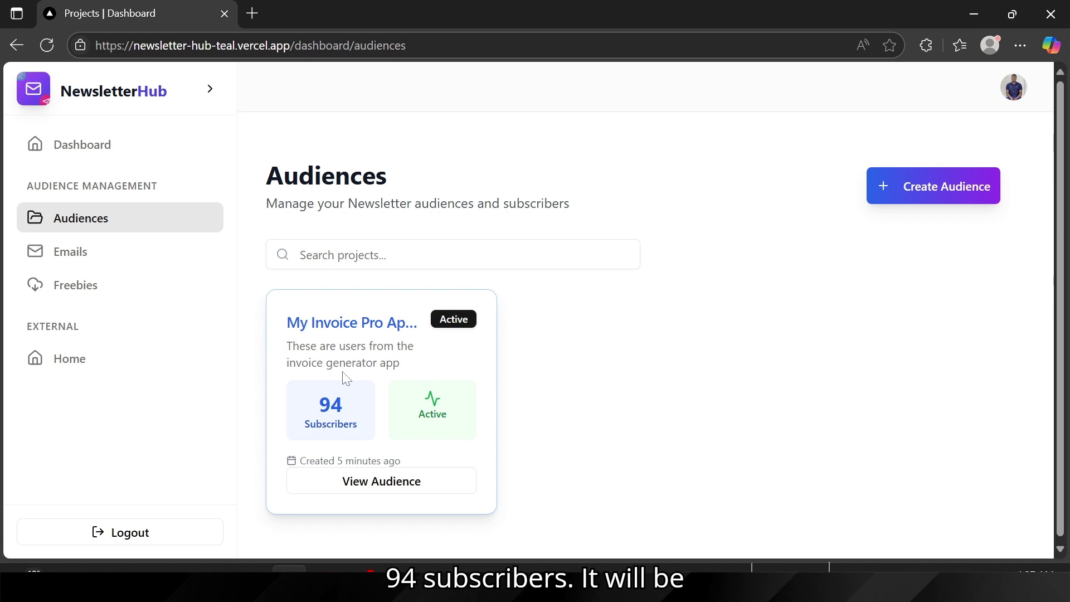
# Step: Create 'Testing Audience' with description 'This testing Audience' and open its detail page
pyautogui.click(945, 194)
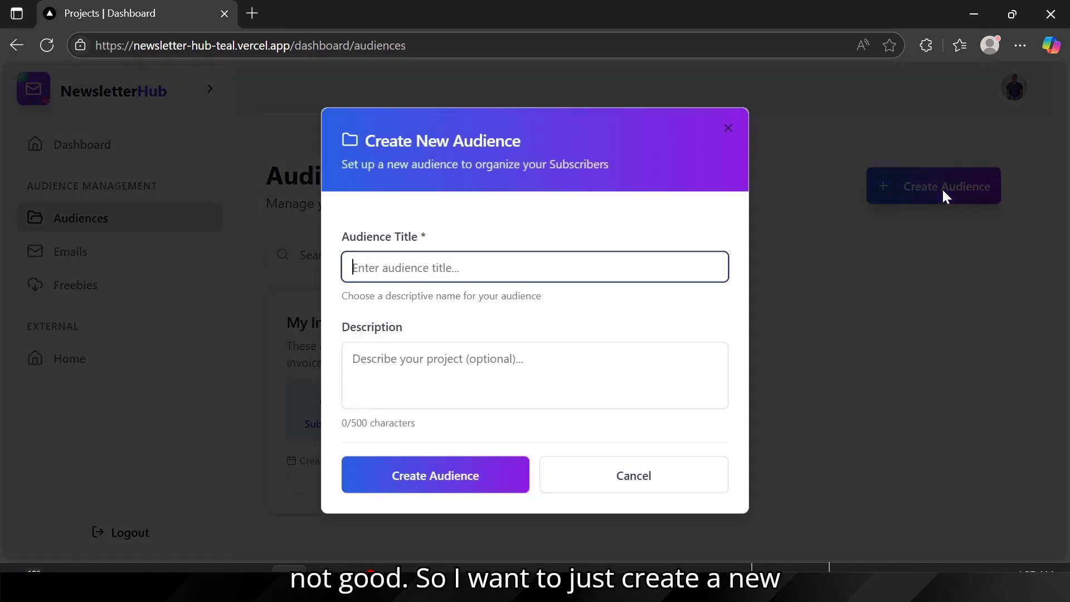
pyautogui.write('T')
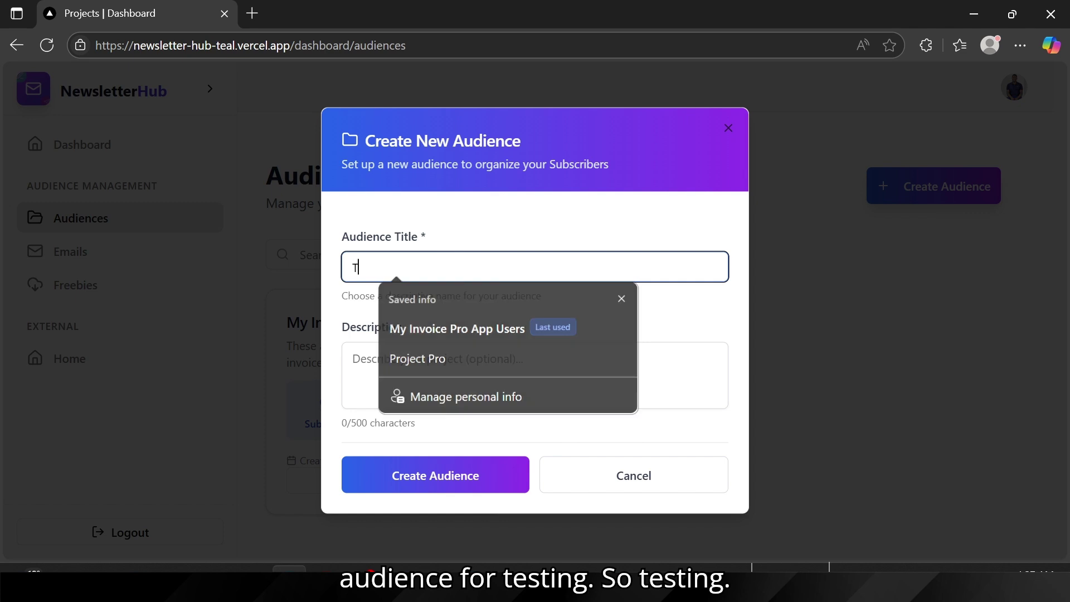
pyautogui.write('esting ')
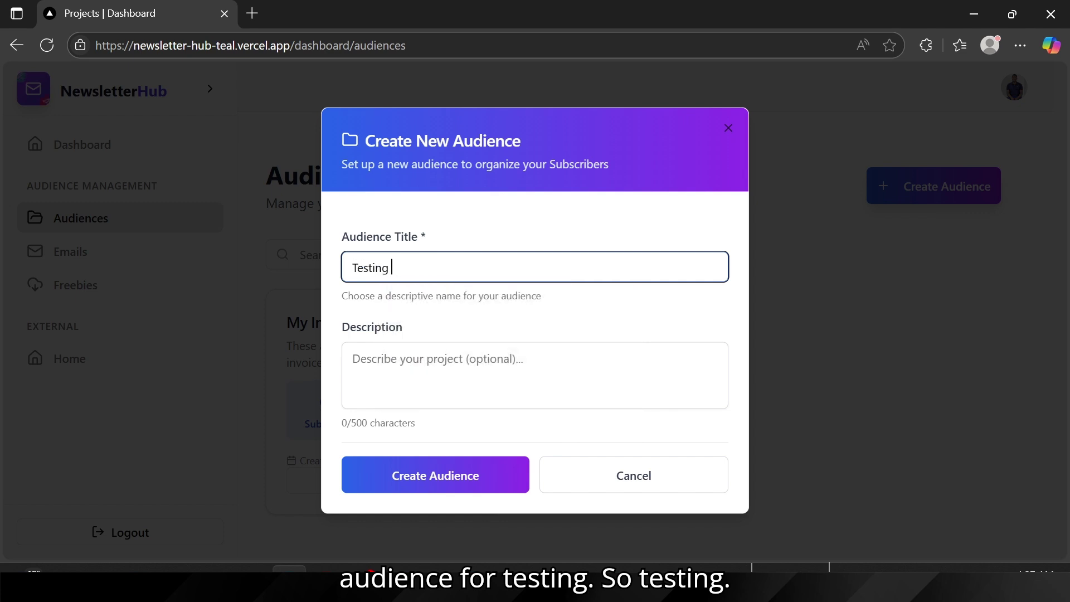
pyautogui.write('Audience')
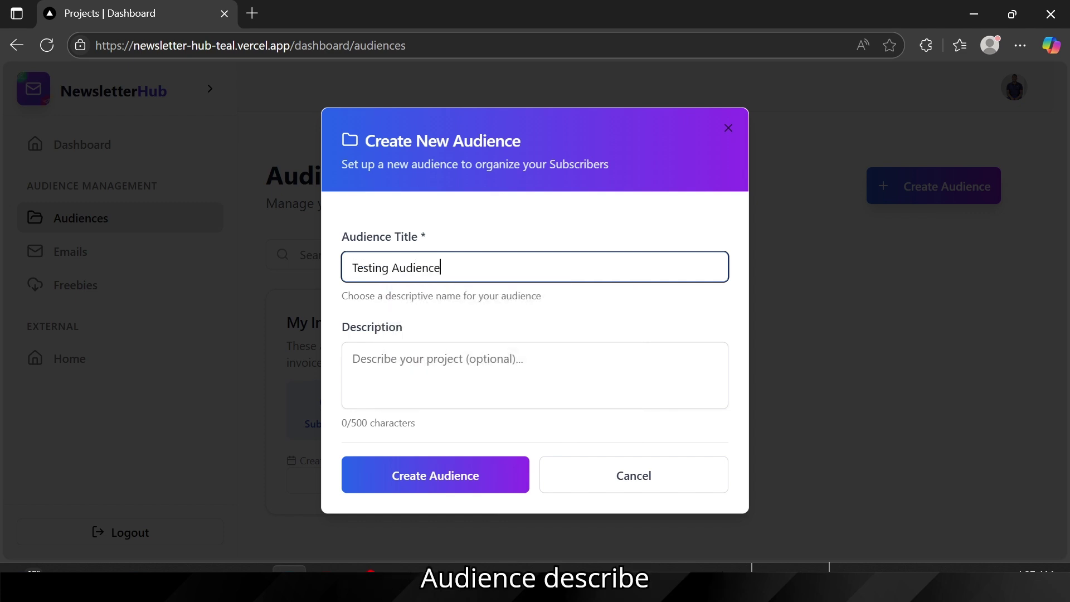
pyautogui.click(514, 359)
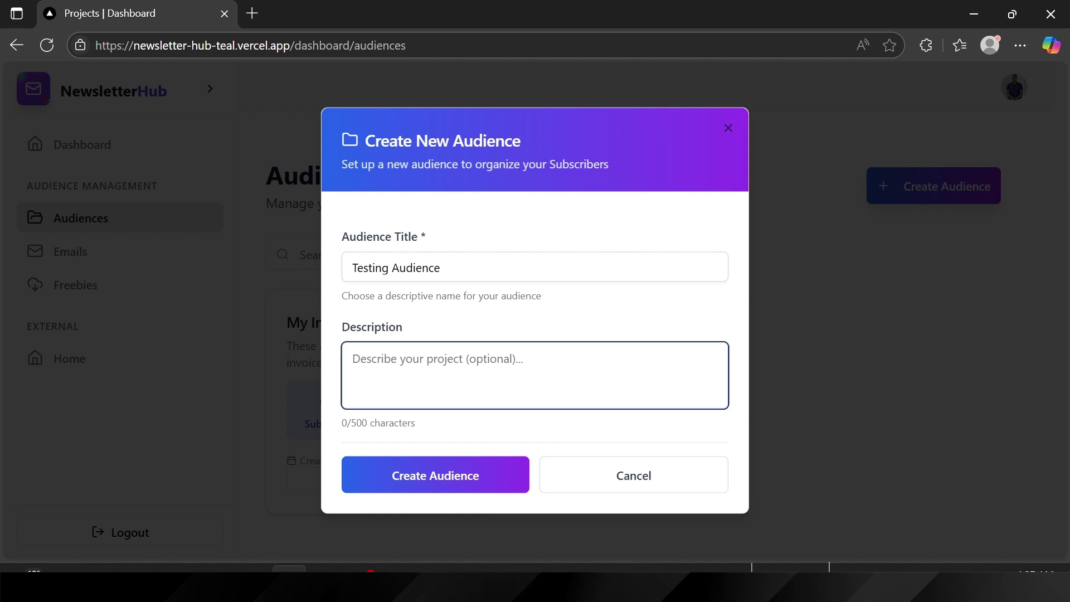
pyautogui.write('This test')
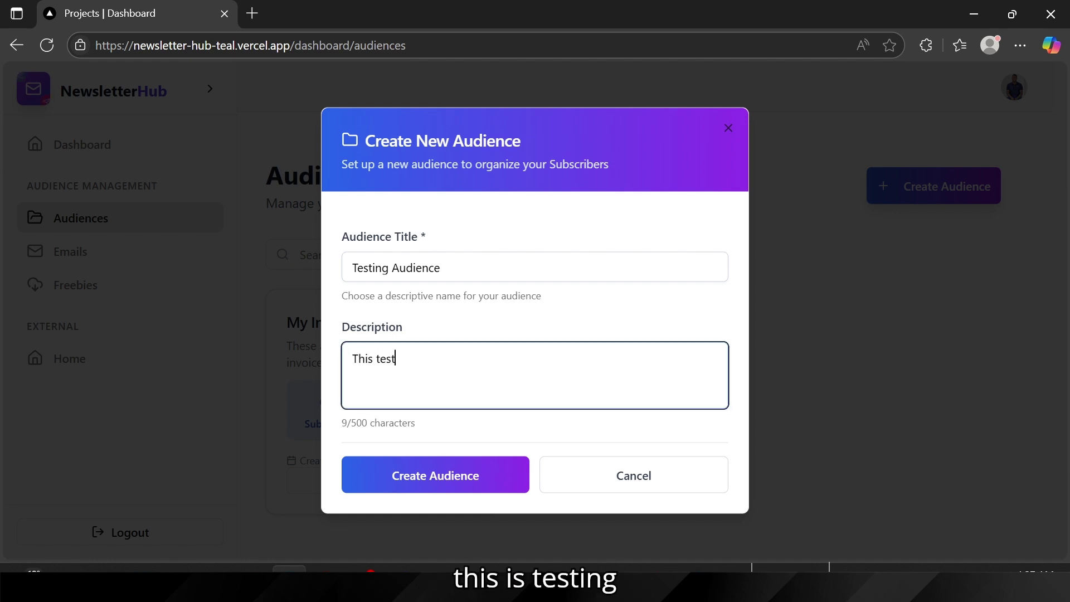
pyautogui.write('ing Audie')
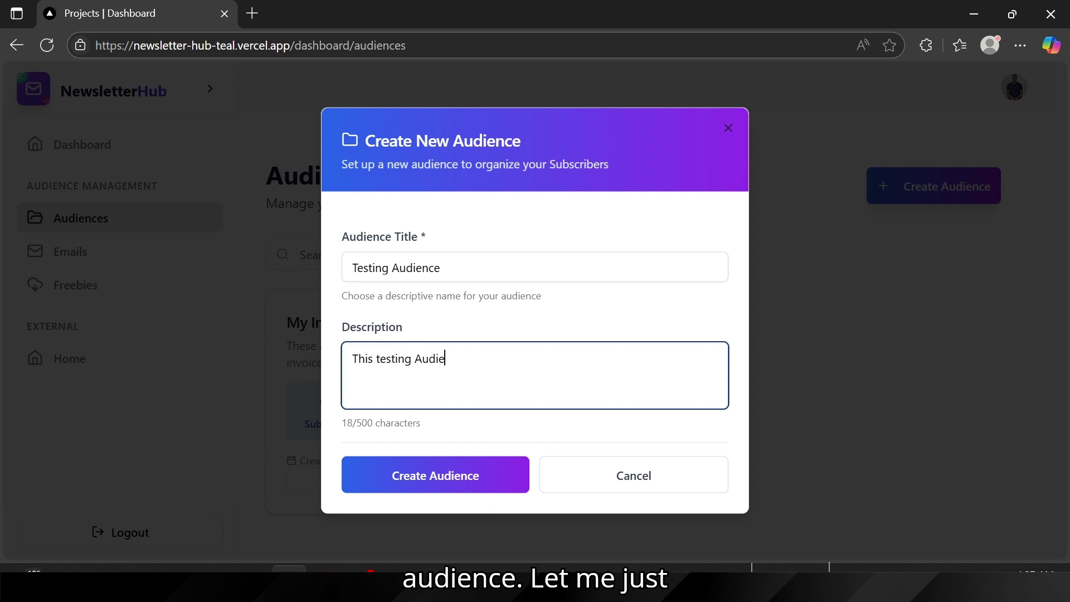
pyautogui.write('nce')
pyautogui.click(429, 481)
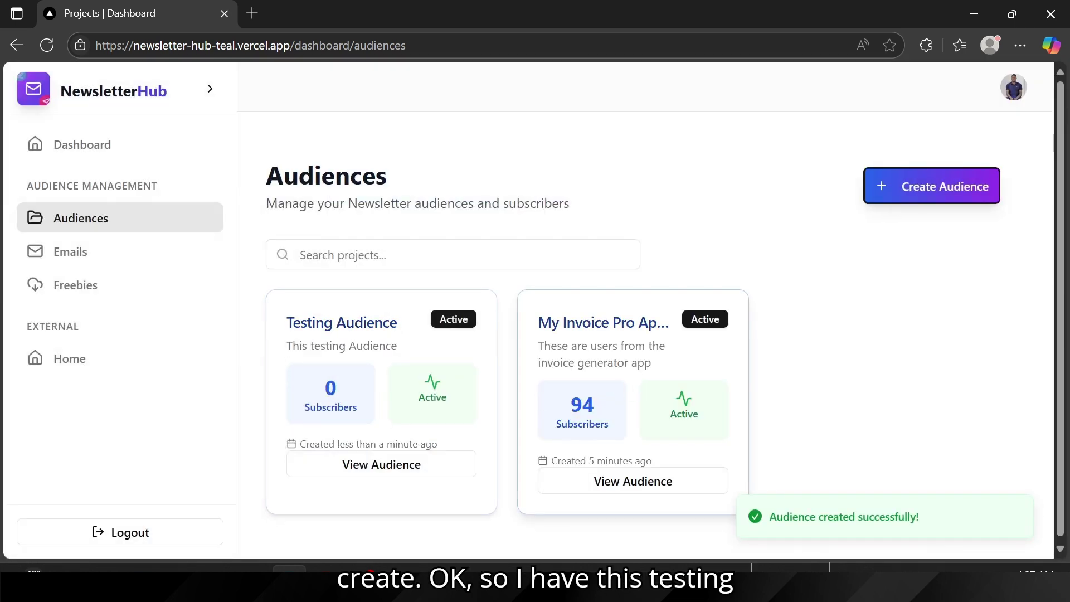
pyautogui.click(370, 464)
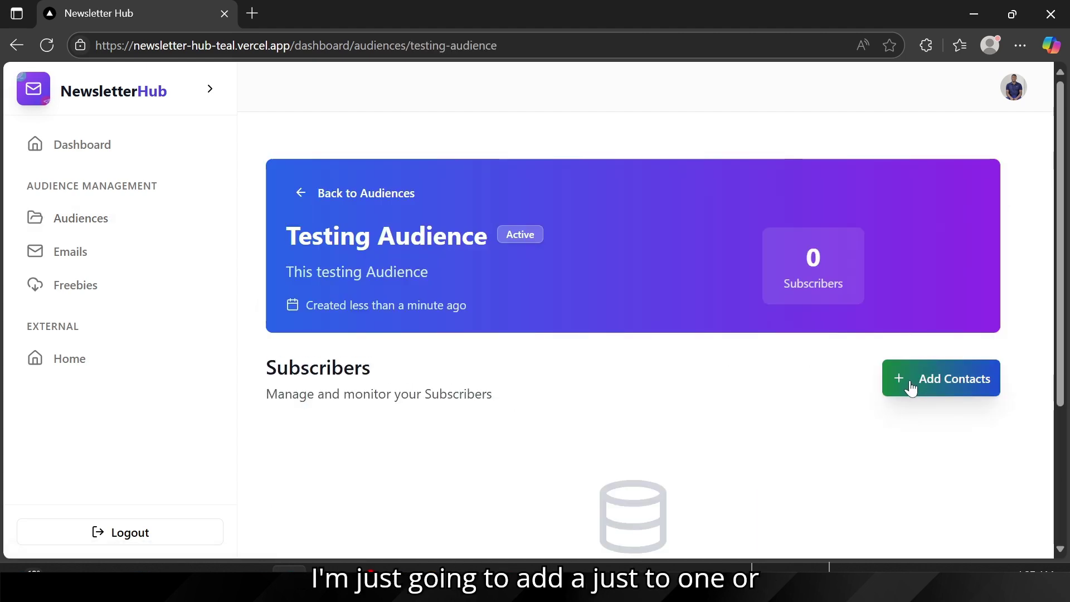
# Step: Select only the first user record in HTTPie's response, then return to the Testing Audience page
pyautogui.moveTo(694, 568)
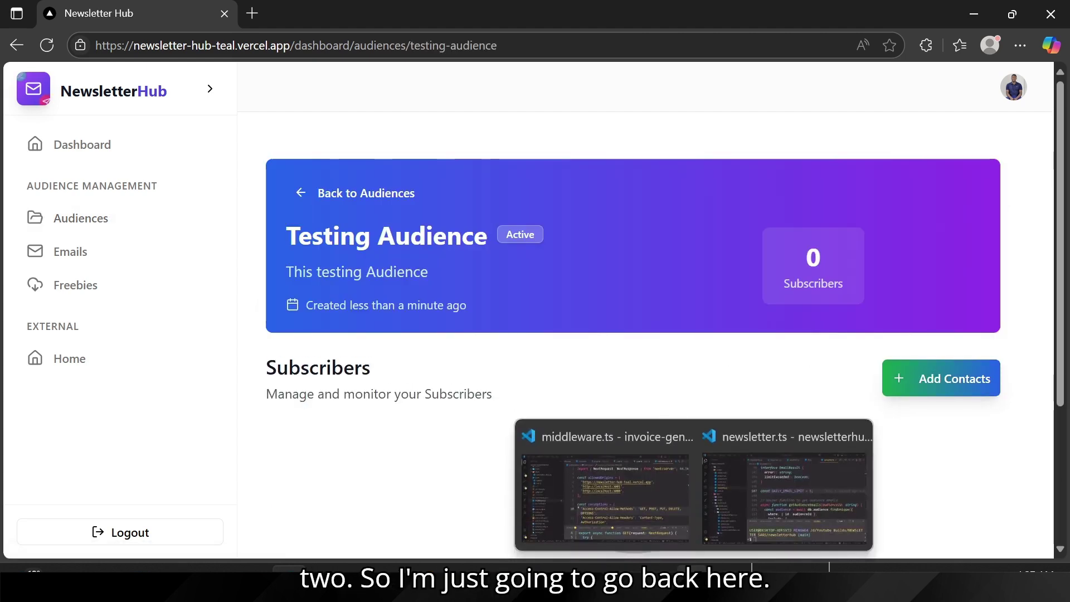
pyautogui.click(547, 569)
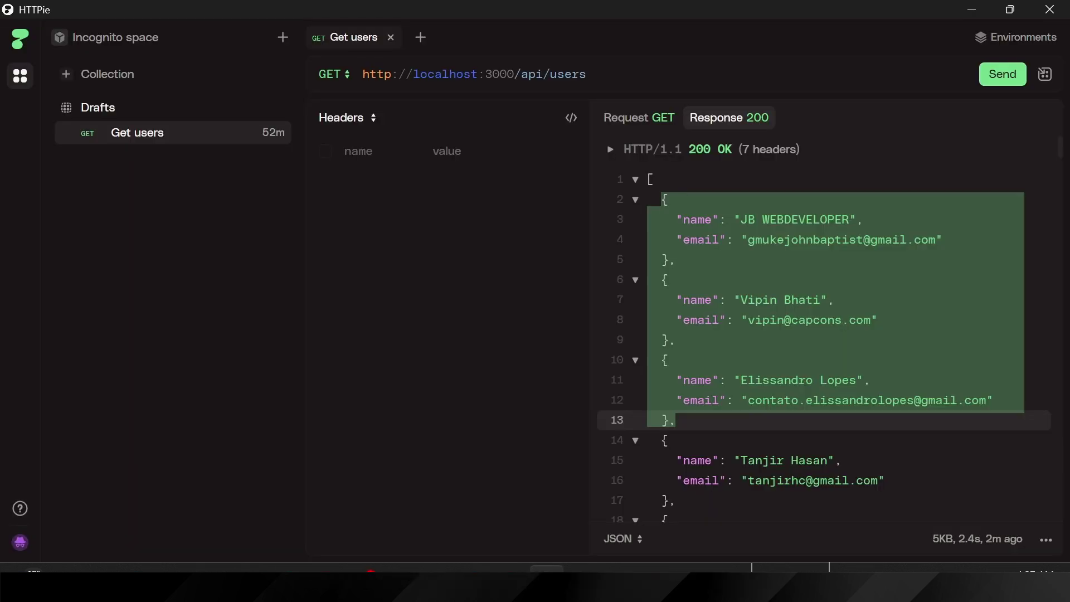
pyautogui.click(662, 199)
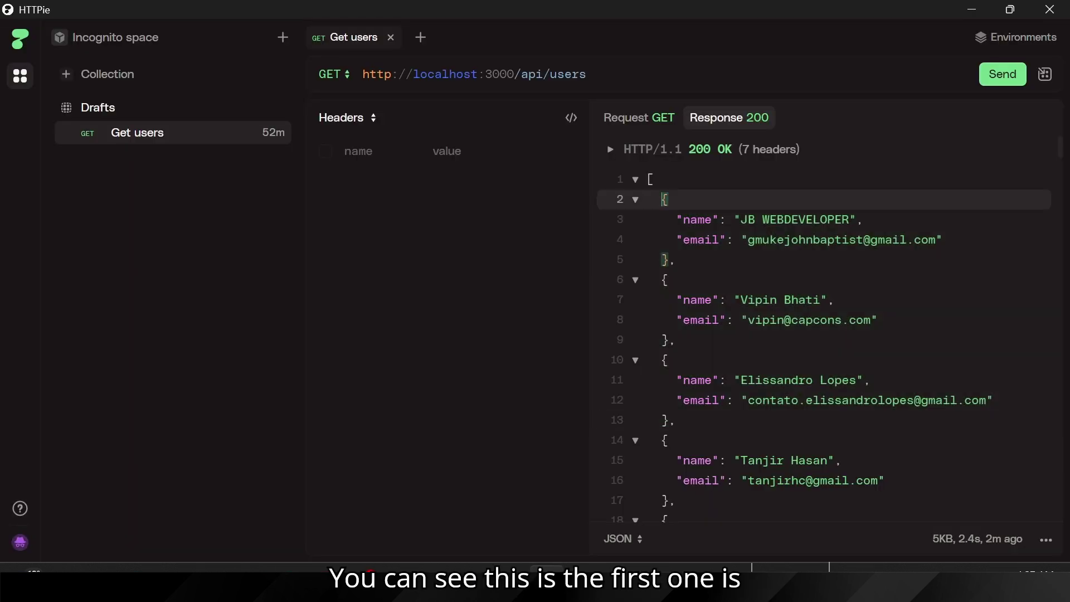
pyautogui.hotkey('shift', 'Down')
pyautogui.hotkey('shift', 'Down')
pyautogui.hotkey('shift', 'Down')
pyautogui.hotkey('shift', 'End')
pyautogui.hotkey('ctrl', 'c')
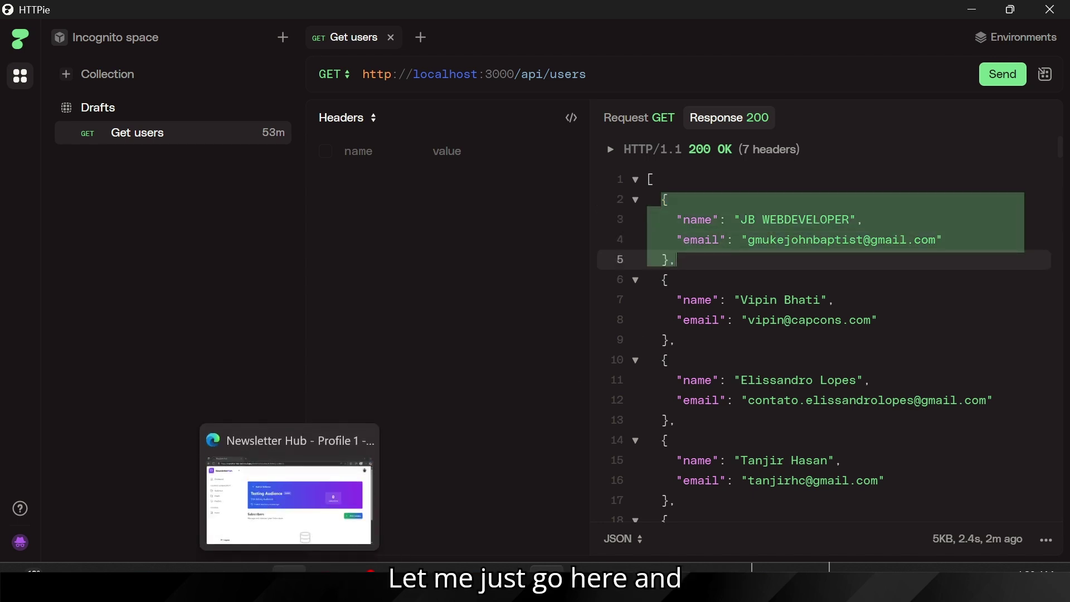
pyautogui.click(289, 569)
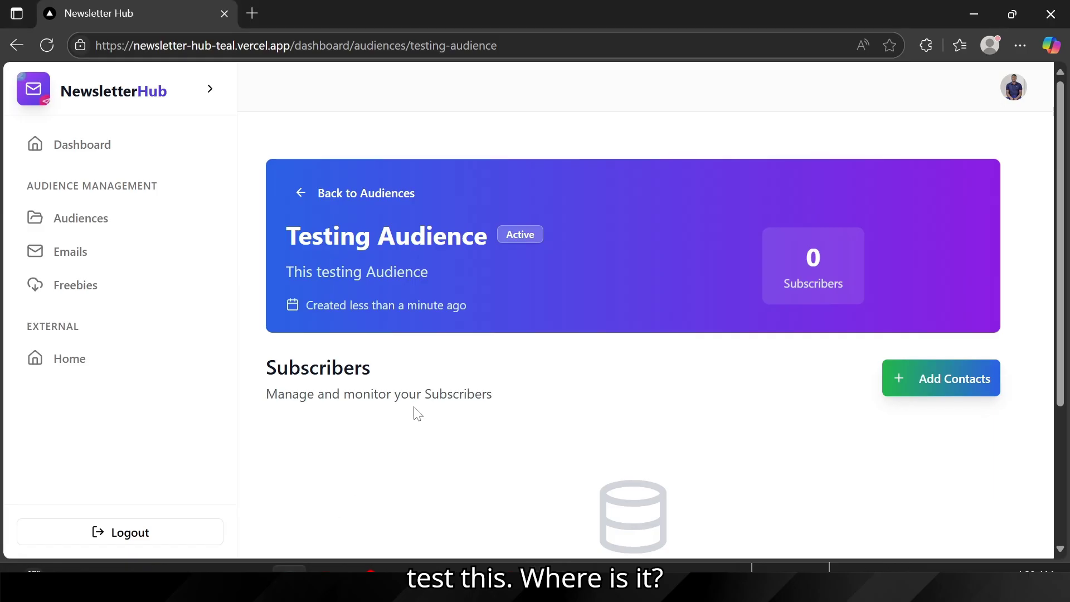
# Step: In the Add Contacts JSON Data box, paste one contact object inside [ ]
pyautogui.click(925, 384)
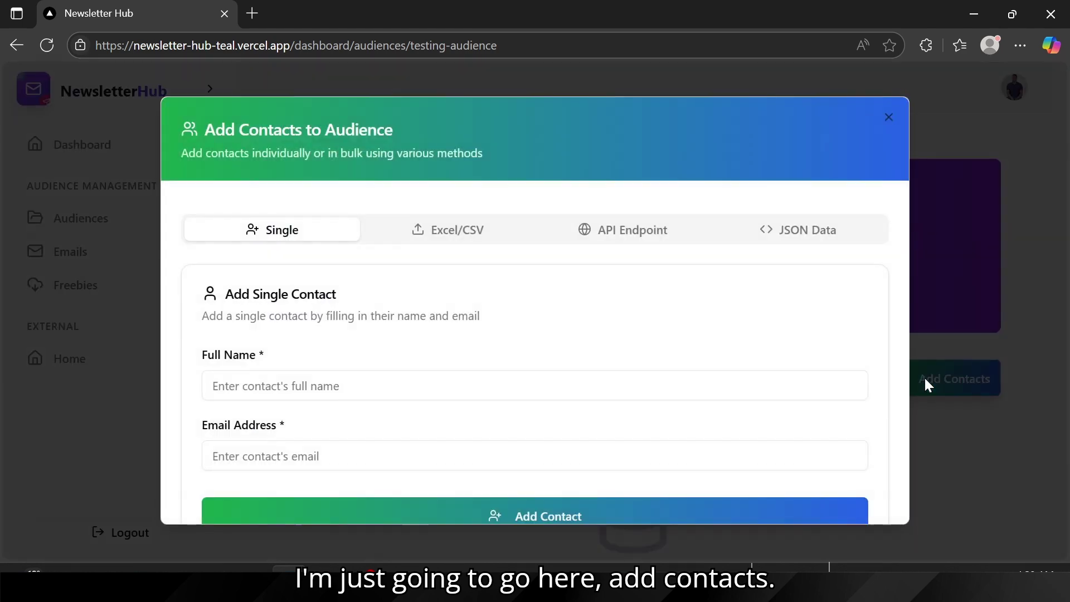
pyautogui.click(755, 229)
pyautogui.click(534, 423)
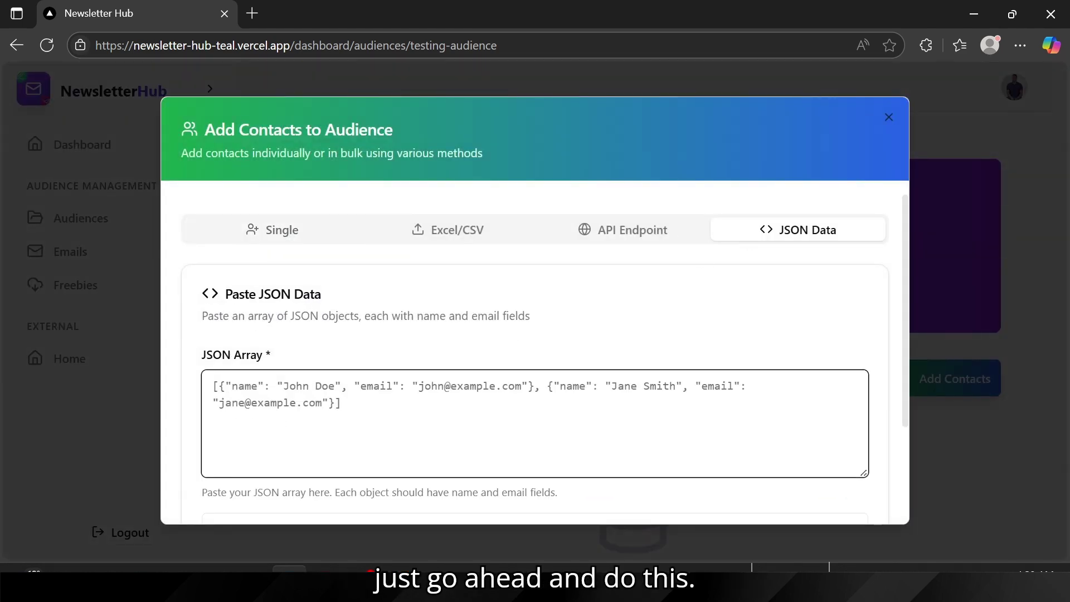
pyautogui.write('[')
pyautogui.hotkey('ctrl', 'v')
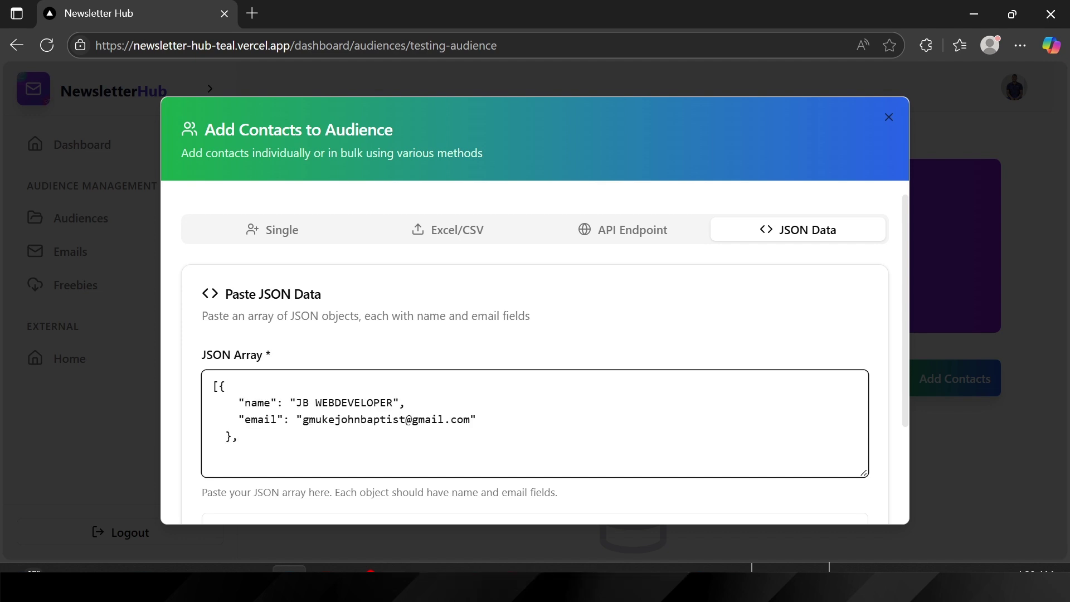
pyautogui.write(']')
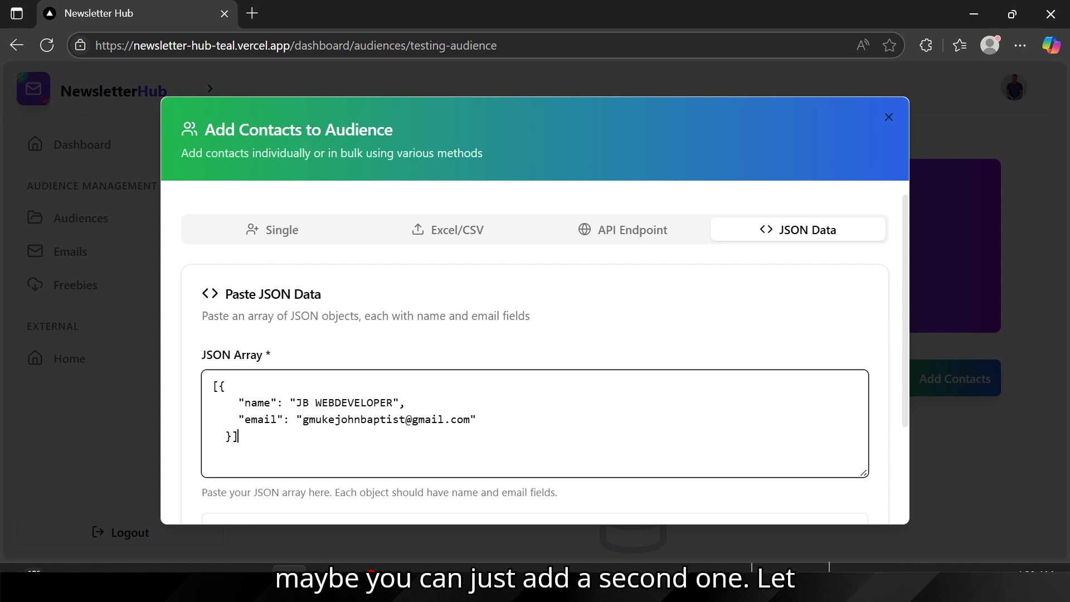
# Step: Duplicate the contact object and give the second copy a new name and email address
pyautogui.moveTo(219, 386); pyautogui.dragTo(232, 437)
pyautogui.hotkey('ctrl', 'c')
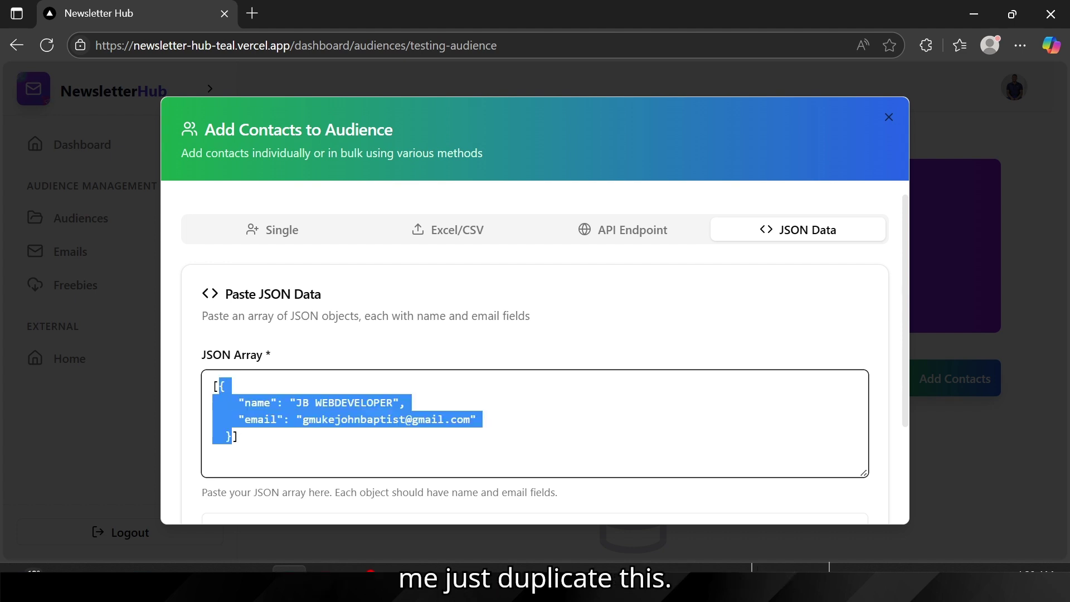
pyautogui.click(232, 436)
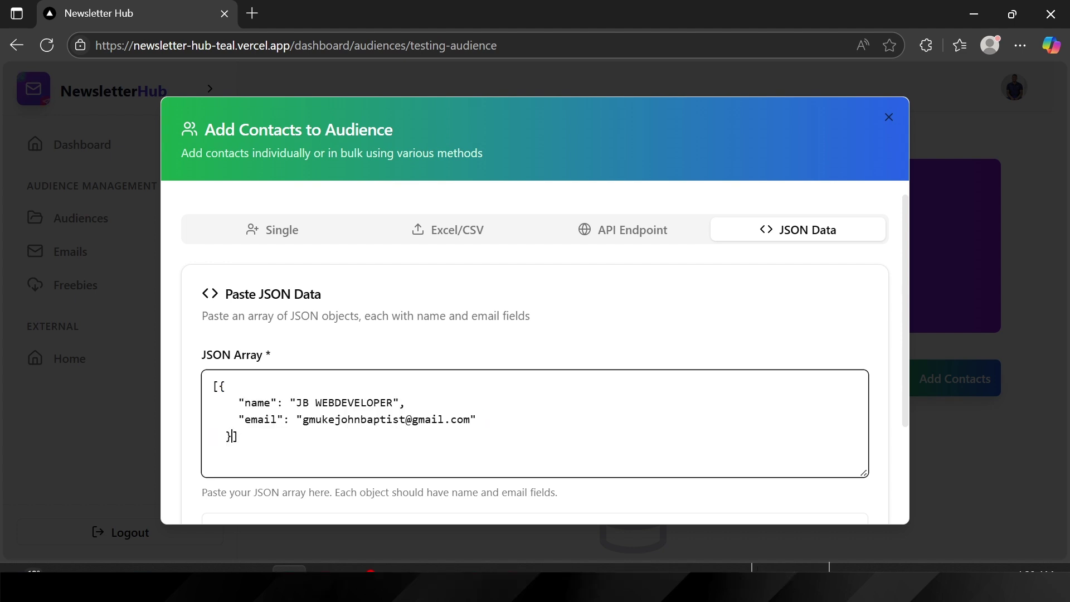
pyautogui.write(',')
pyautogui.hotkey('ctrl', 'v')
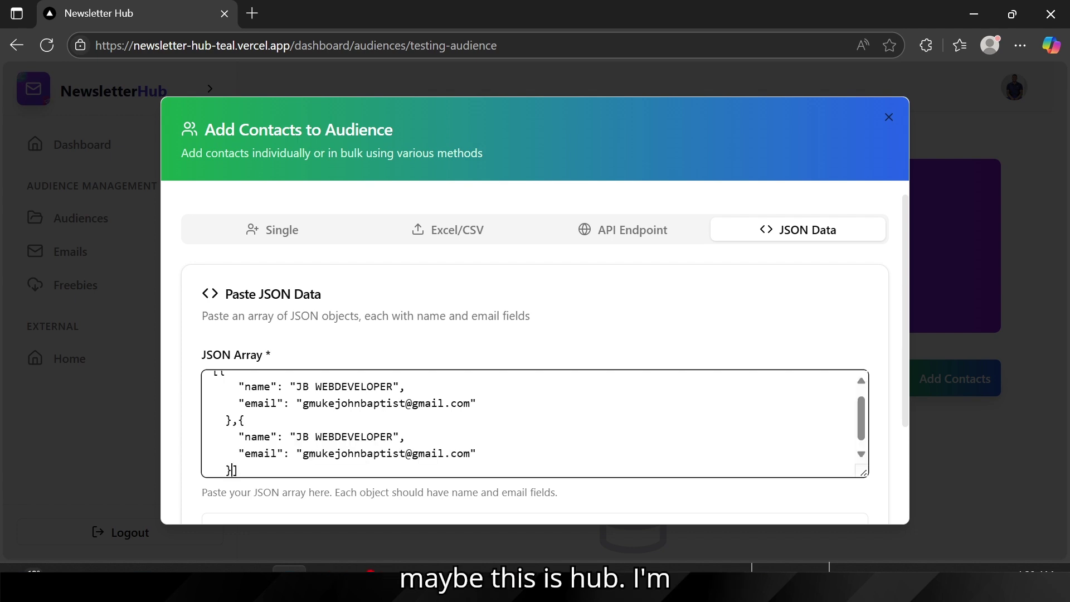
pyautogui.moveTo(296, 437); pyautogui.dragTo(393, 437)
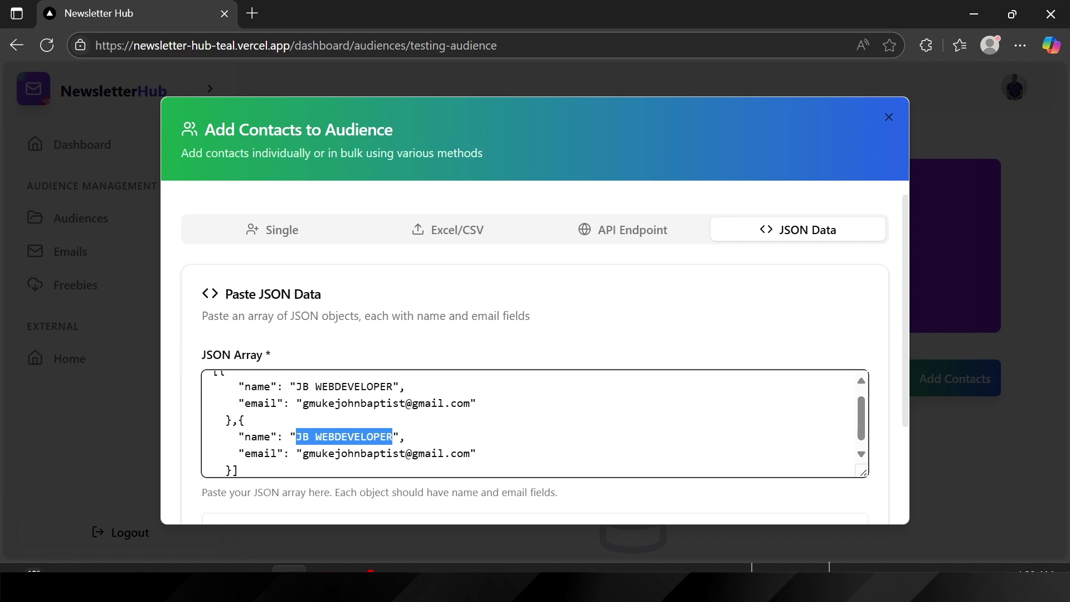
pyautogui.press('BackSpace')
pyautogui.write('D')
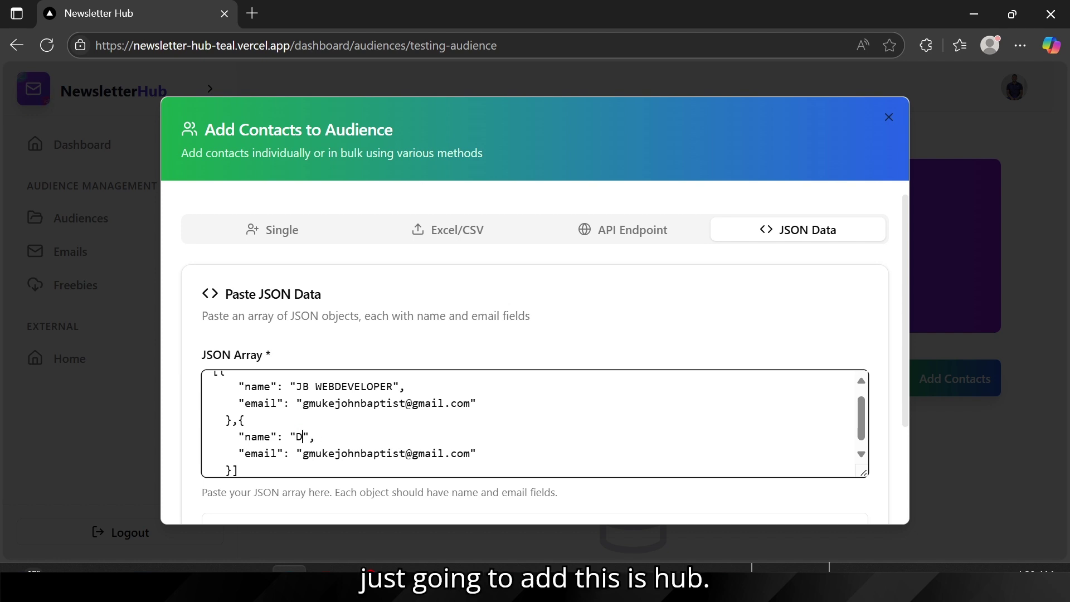
pyautogui.write('rs')
pyautogui.press('BackSpace')
pyautogui.press('BackSpace')
pyautogui.write('esishub')
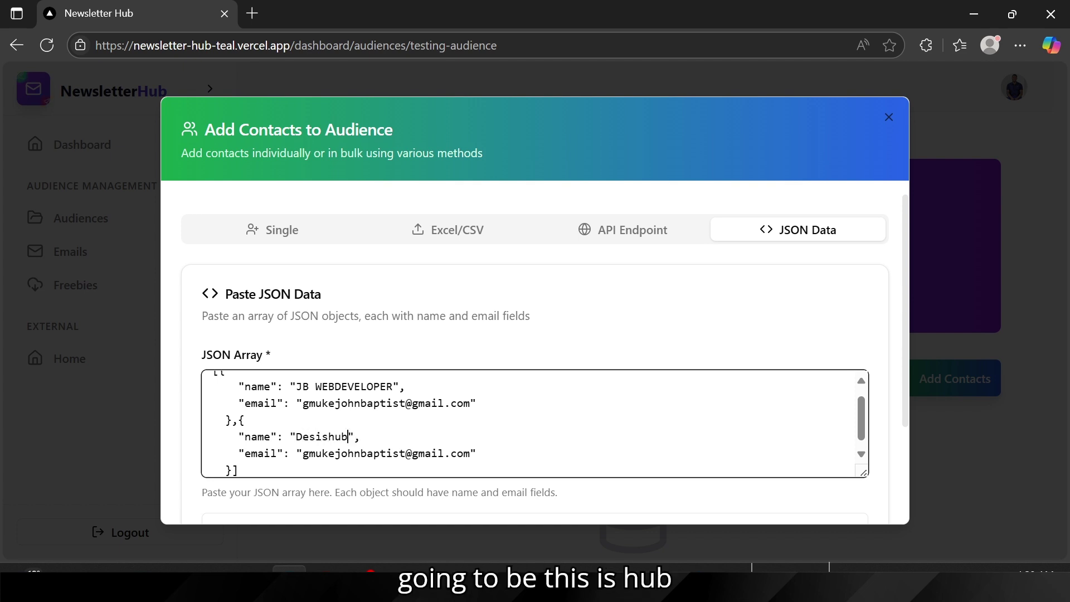
pyautogui.doubleClick(354, 453)
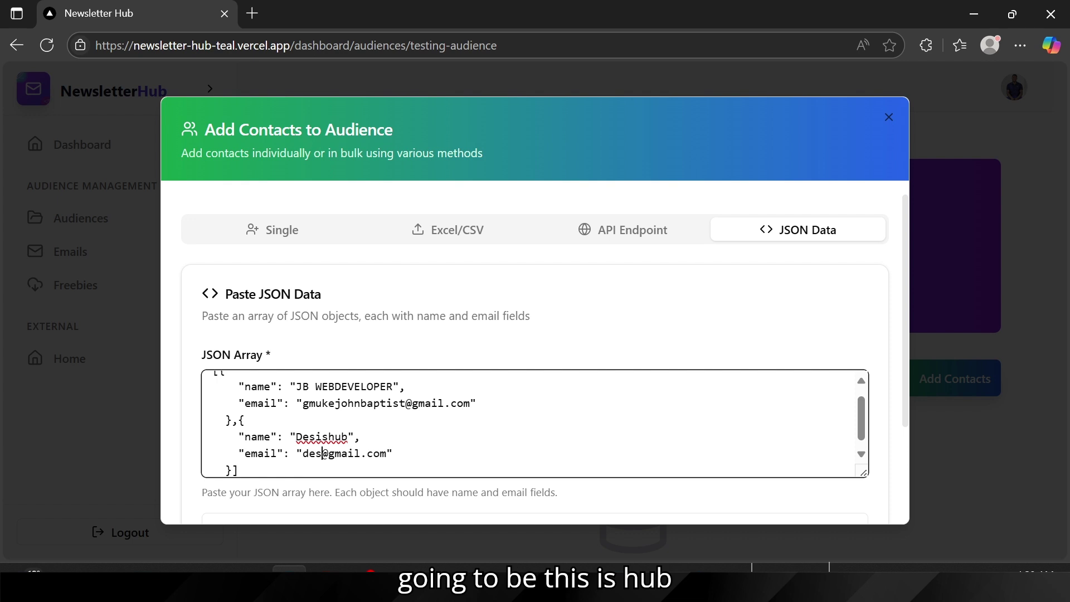
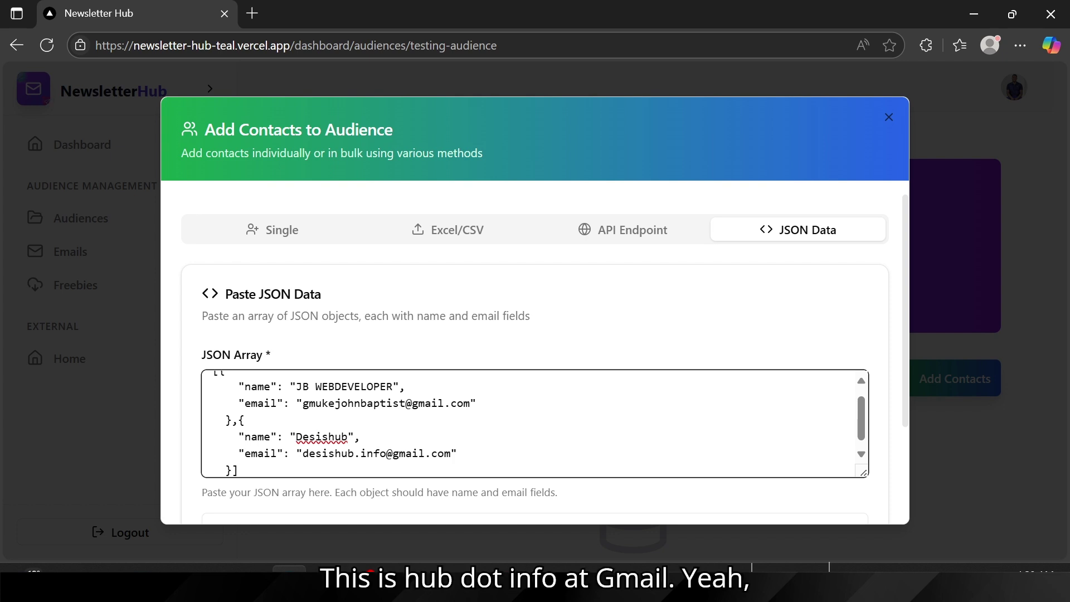
pyautogui.press('Down')
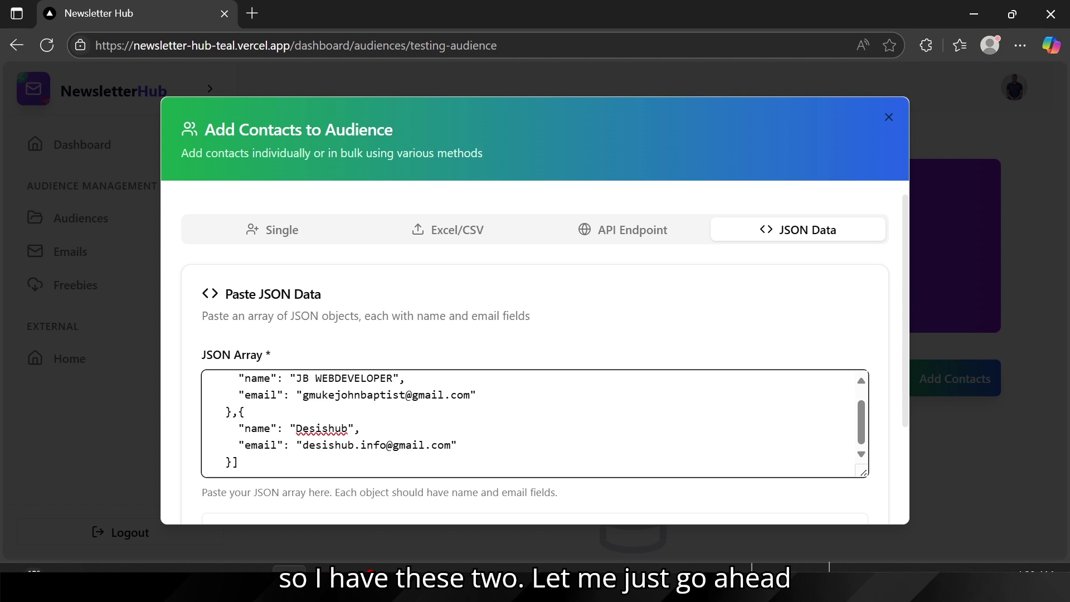
# Step: Parse the JSON array and create both contacts, then review Testing Audience's two new subscribers
pyautogui.click(545, 341)
pyautogui.scroll(-3, 544, 342)
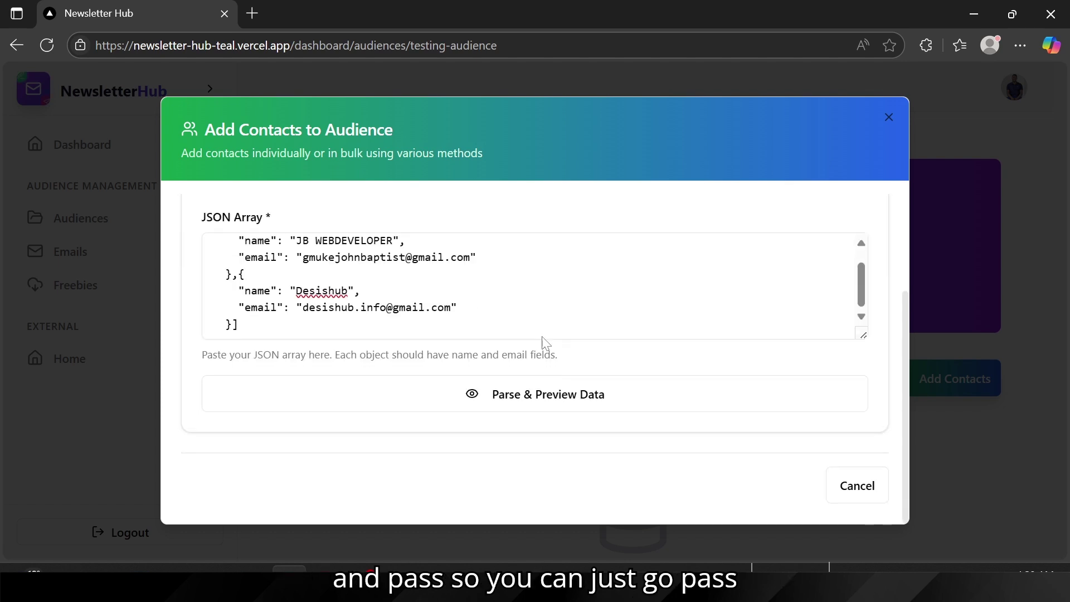
pyautogui.click(475, 409)
pyautogui.scroll(-3, 399, 442)
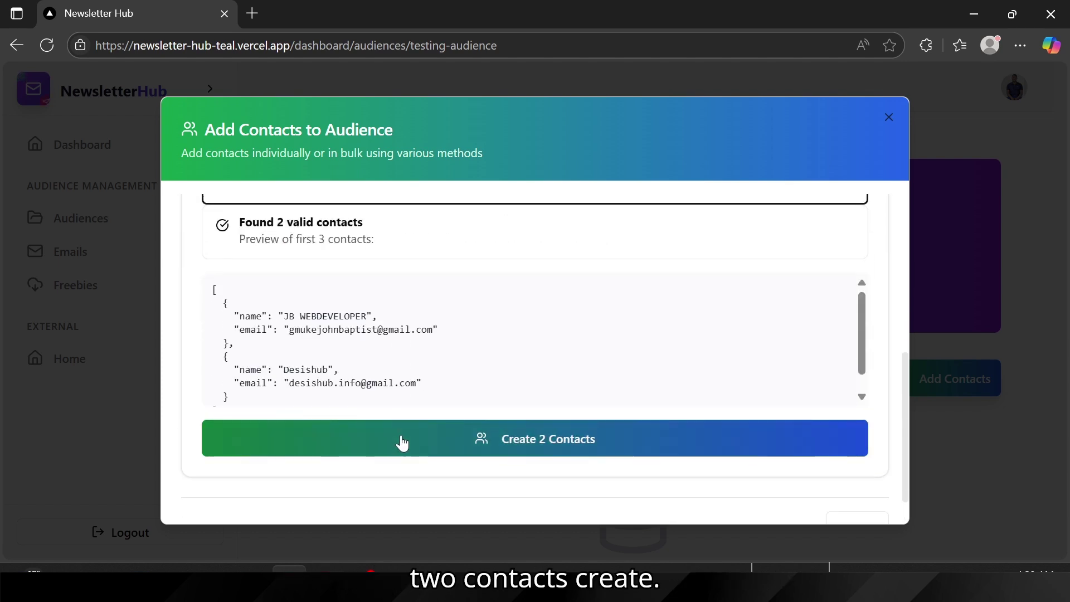
pyautogui.click(401, 440)
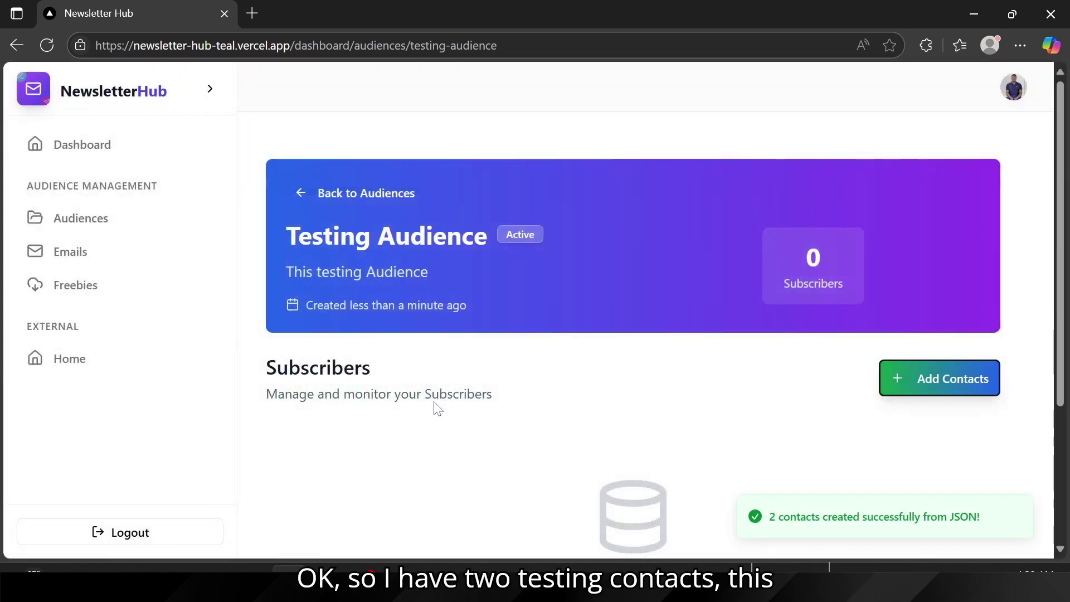
pyautogui.scroll(-4, 601, 408)
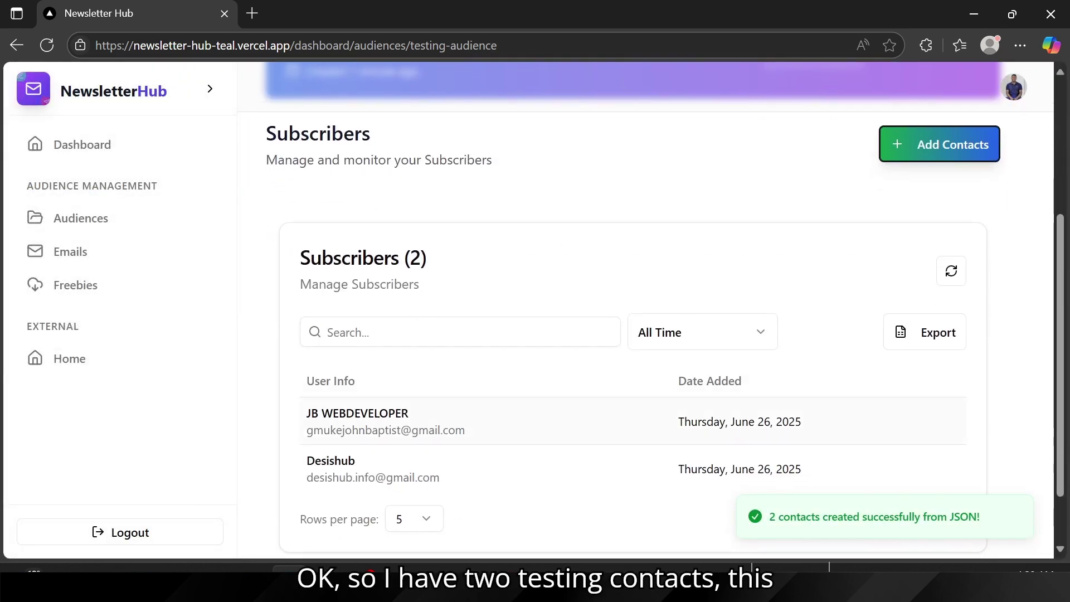
pyautogui.tripleClick(306, 417)
pyautogui.click(492, 478)
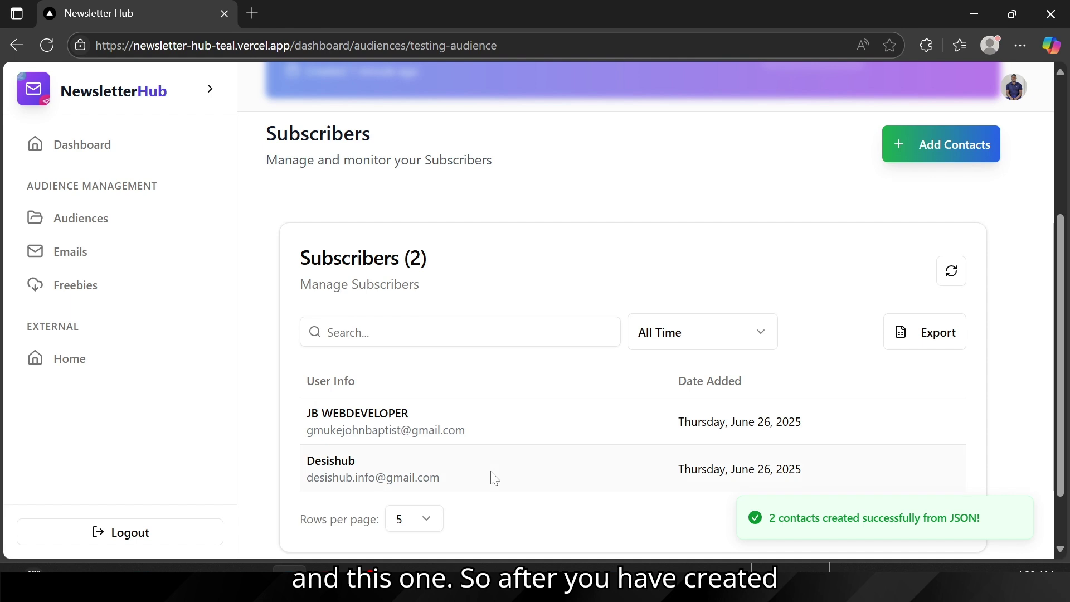
pyautogui.scroll(4, 493, 478)
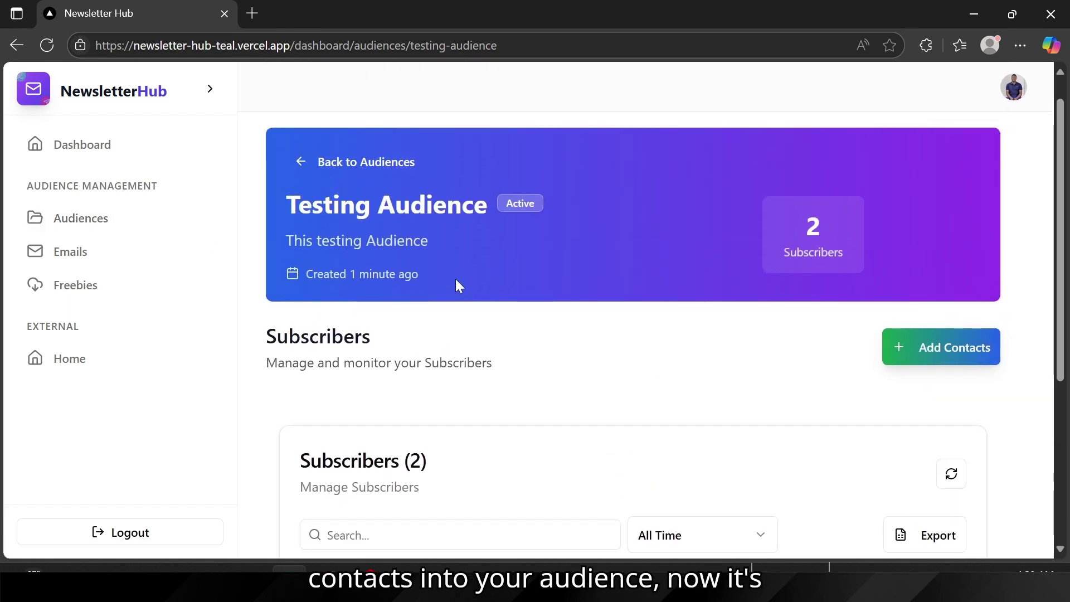
# Step: Check the Emails page's daily usage (0/5), then bring up the mailingList Google Sheet
pyautogui.click(70, 254)
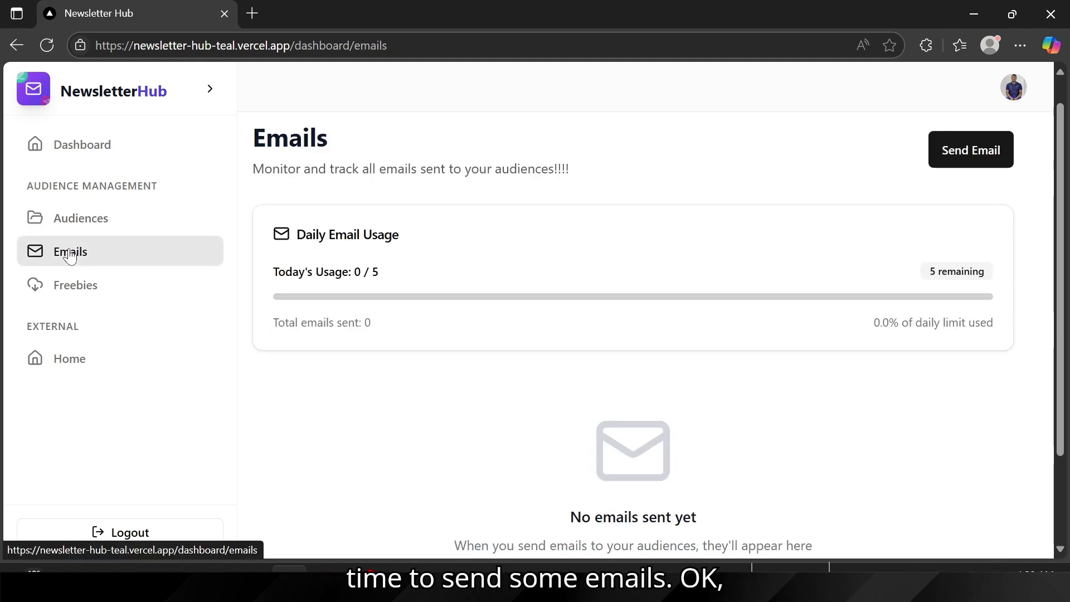
pyautogui.moveTo(383, 275); pyautogui.dragTo(273, 275)
pyautogui.click(440, 255)
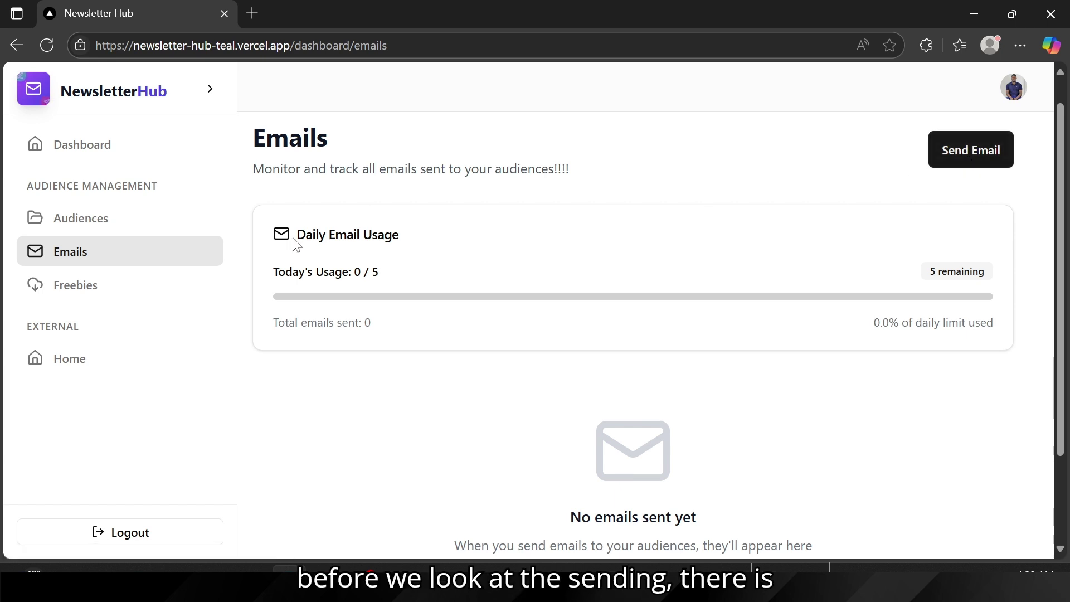
pyautogui.moveTo(296, 245); pyautogui.dragTo(433, 301)
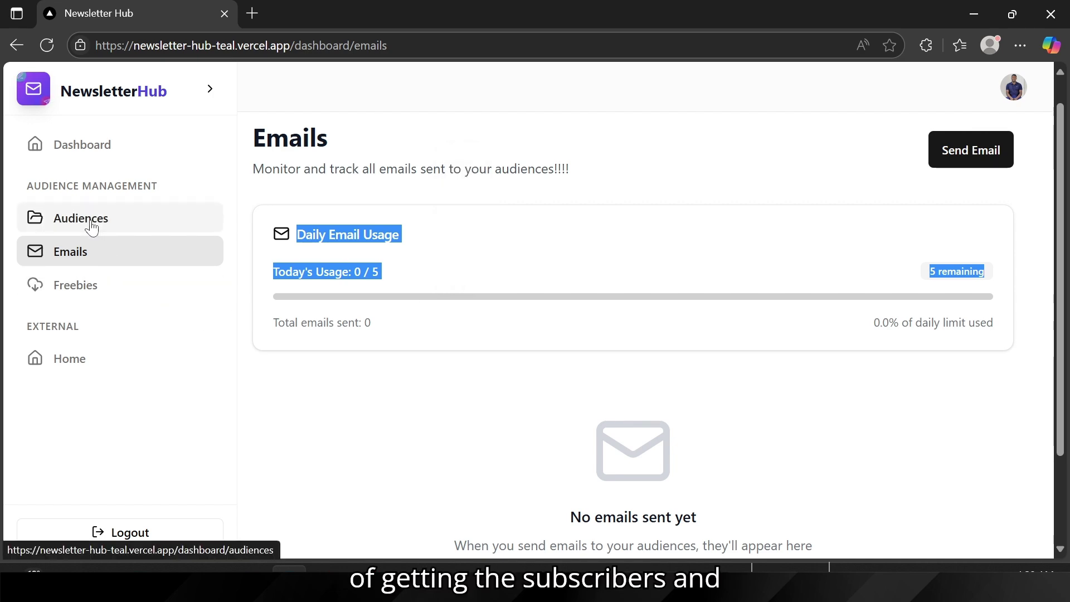
pyautogui.moveTo(518, 582)
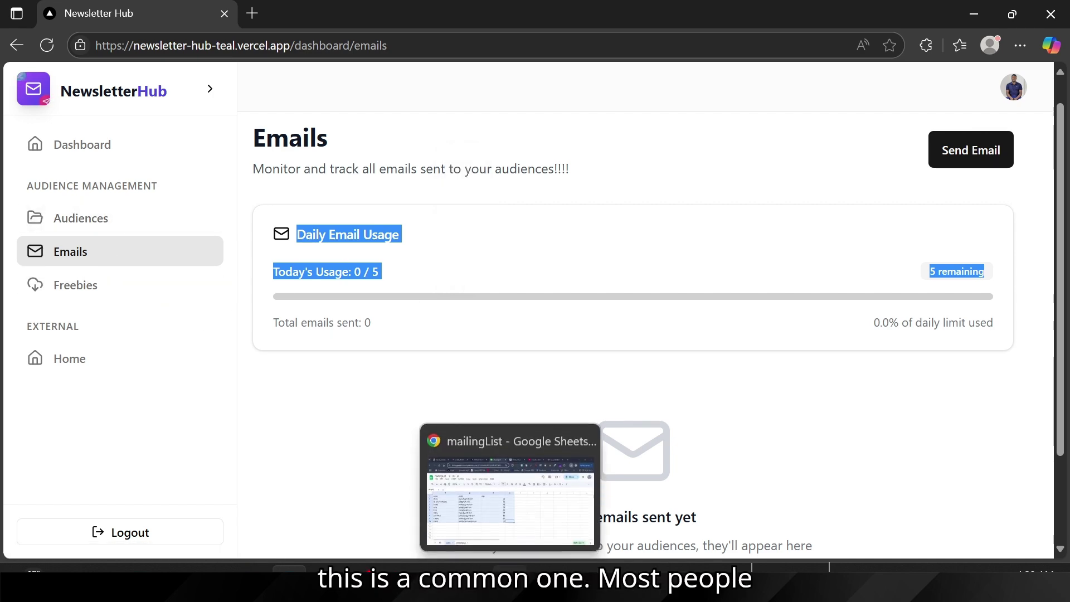
pyautogui.click(522, 490)
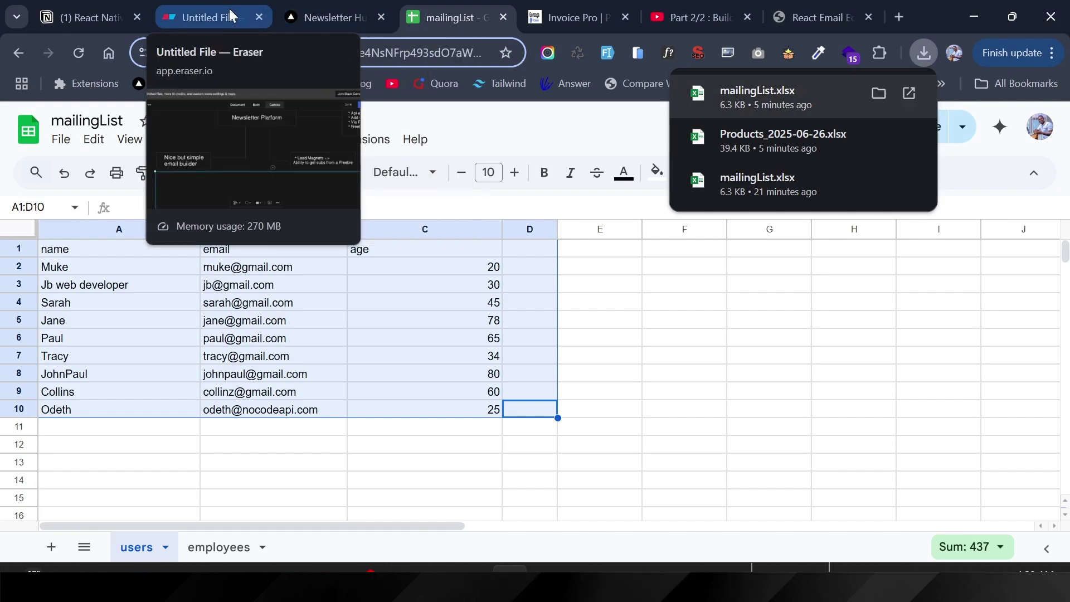
# Step: Review the Lead Magnets note in the Eraser diagram, then return to NewsletterHub's Emails page
pyautogui.click(228, 7)
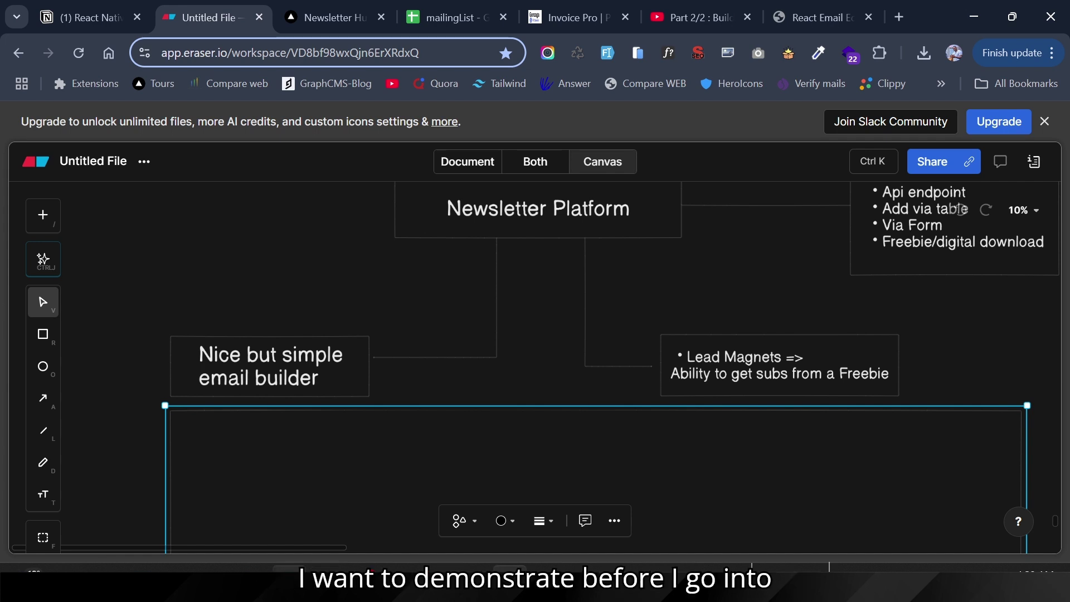
pyautogui.moveTo(326, 569)
pyautogui.click(361, 478)
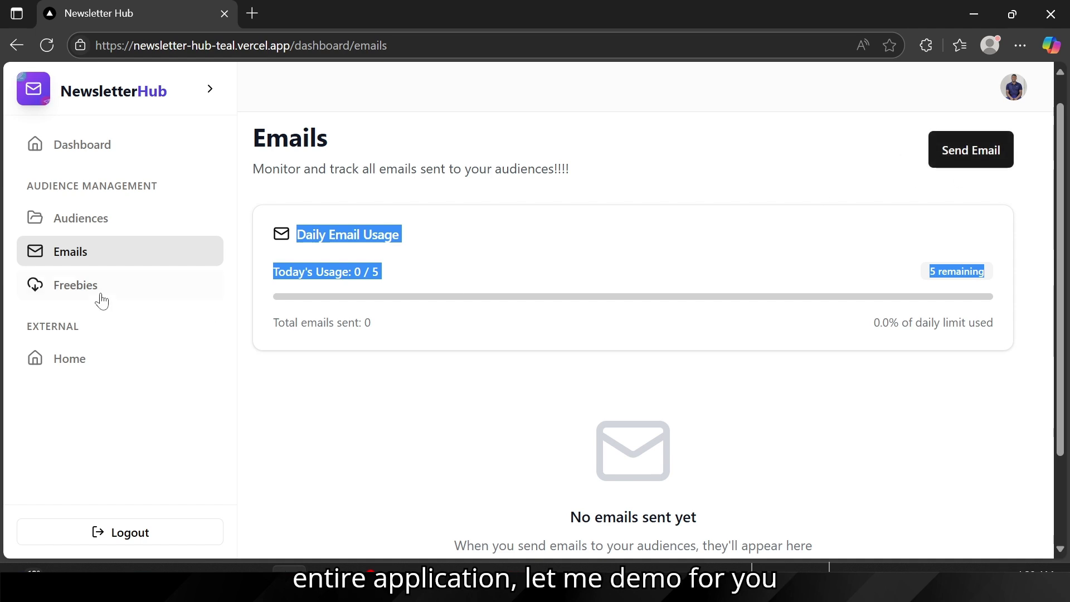
# Step: Open the Lead Magnets page, showing zero freebies, views and downloads
pyautogui.click(72, 287)
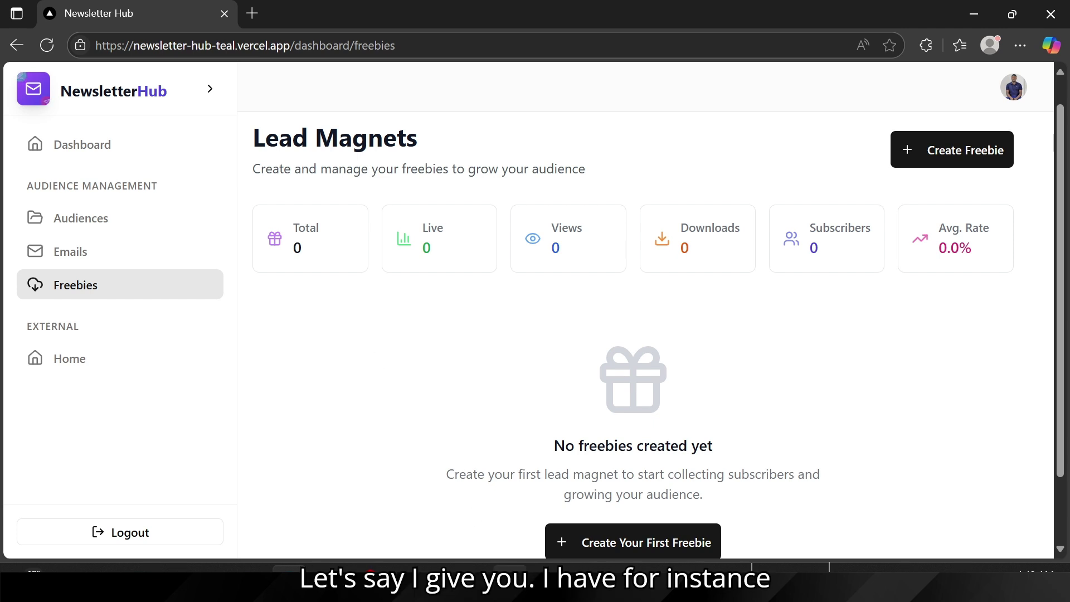
pyautogui.moveTo(510, 569)
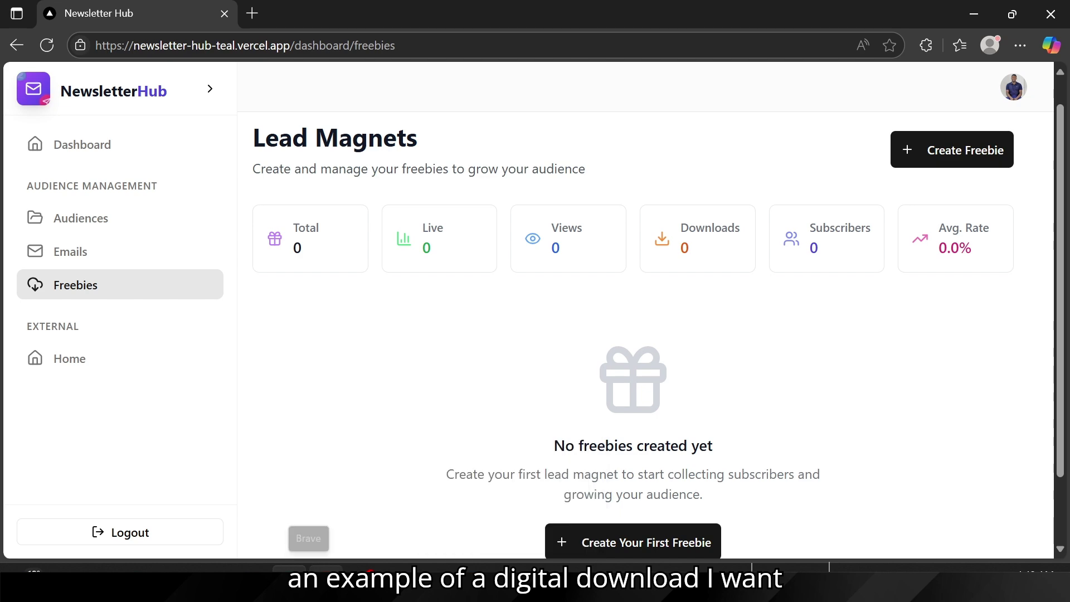
# Step: Open the Prisma cheat sheet PDF from Downloads in Edge and scroll through its pages
pyautogui.moveTo(289, 569)
pyautogui.moveTo(250, 569)
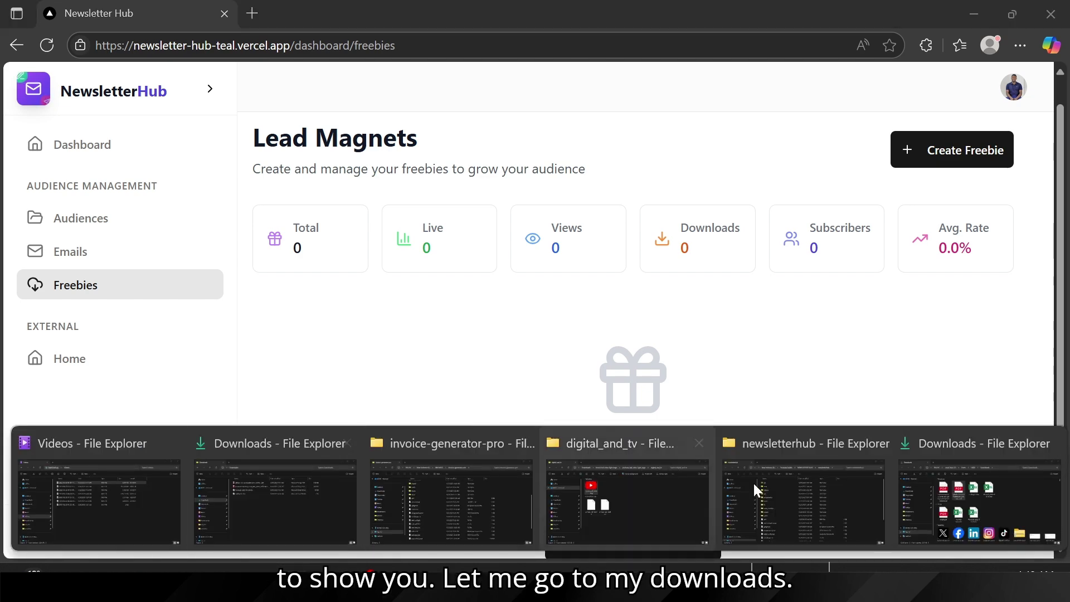
pyautogui.click(951, 493)
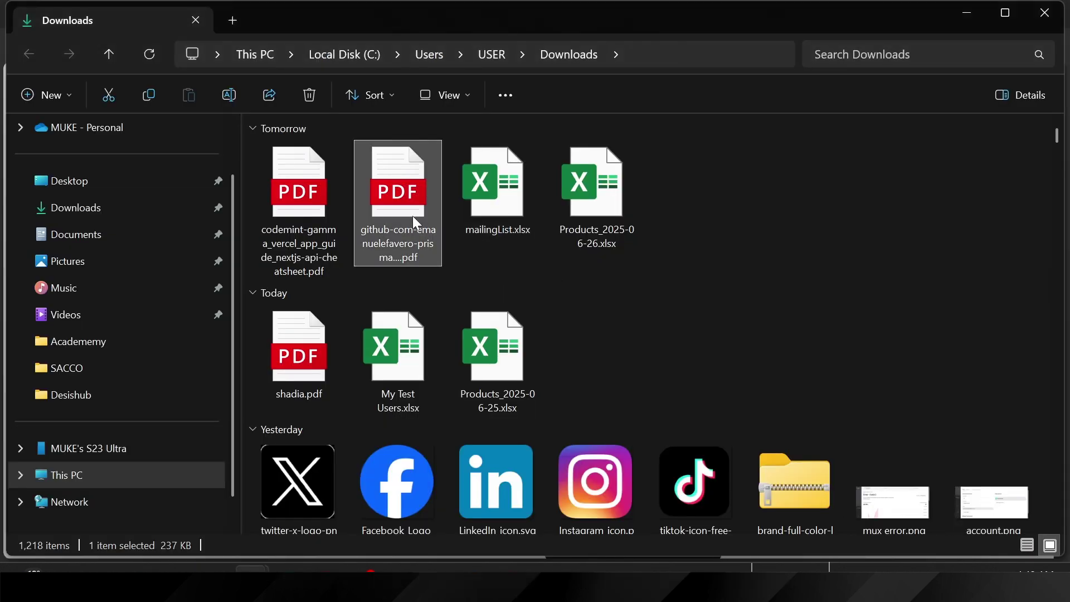
pyautogui.doubleClick(401, 216)
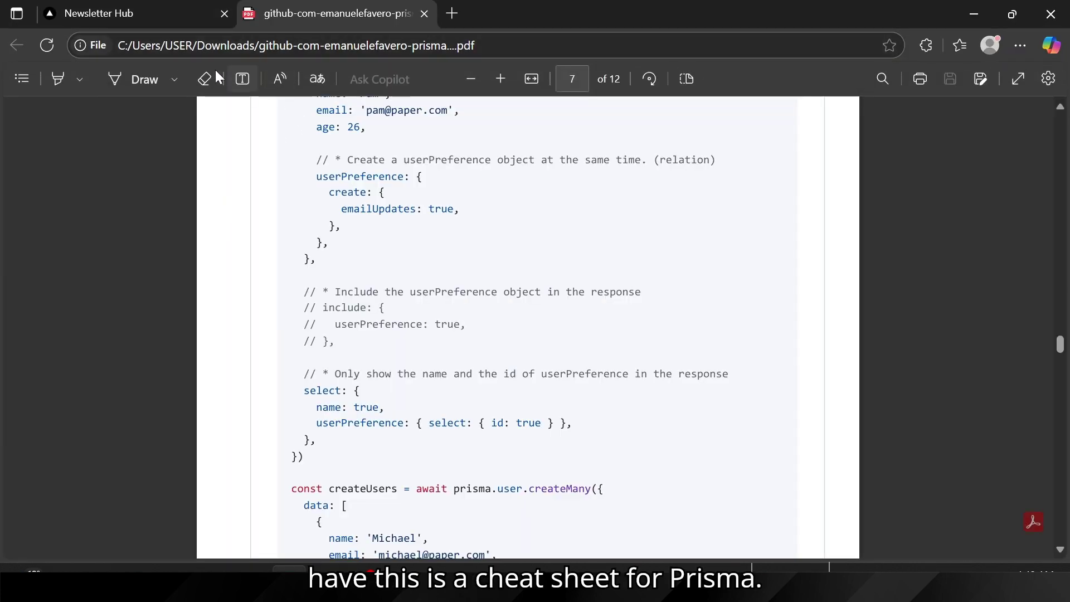
pyautogui.scroll(-20, 528, 327)
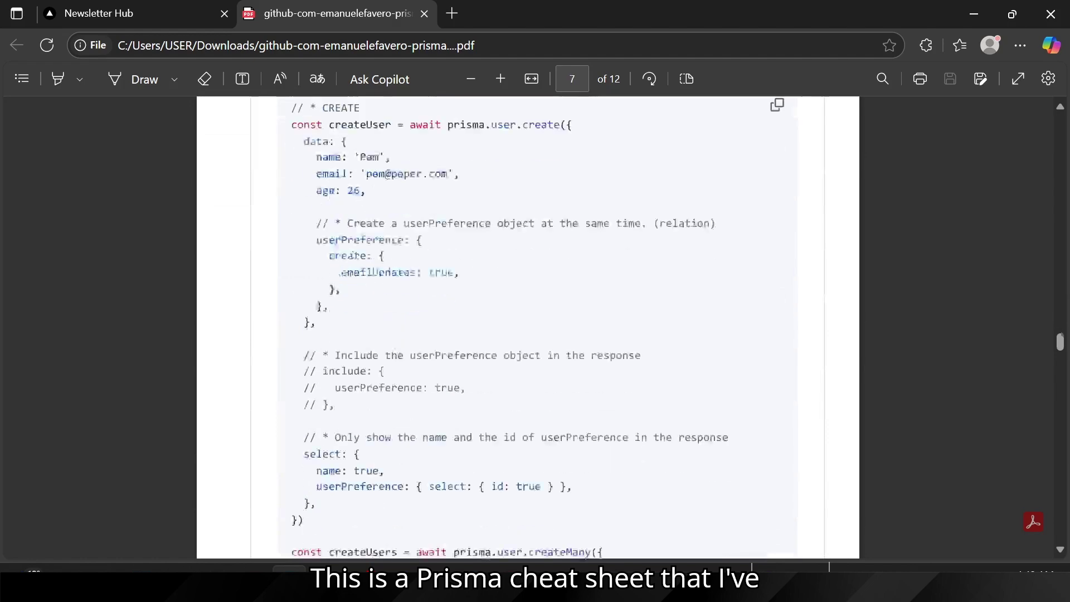
pyautogui.scroll(-6, 528, 327)
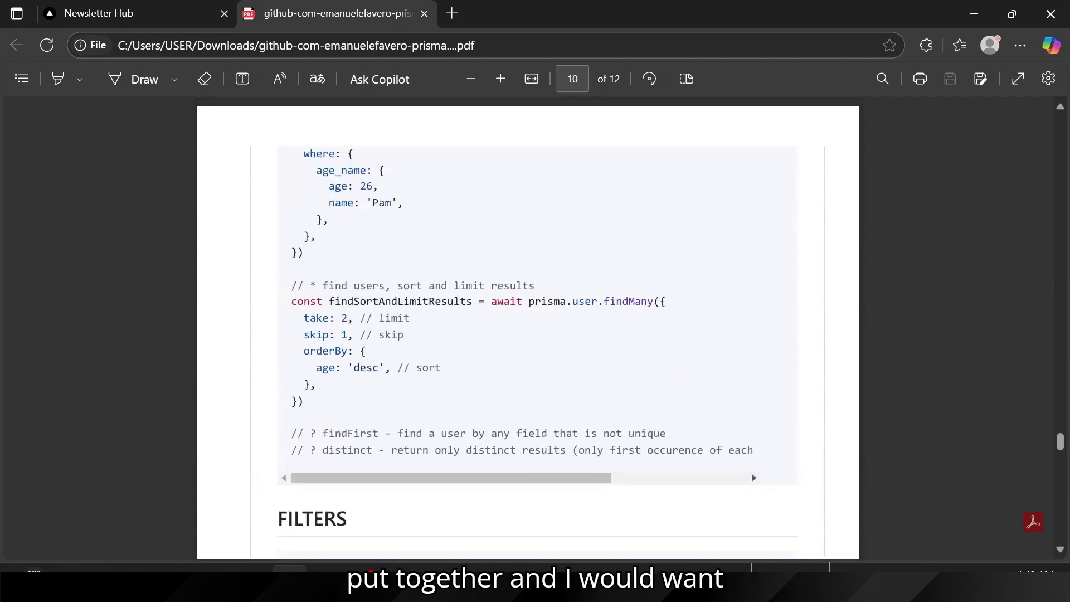
pyautogui.scroll(10, 528, 327)
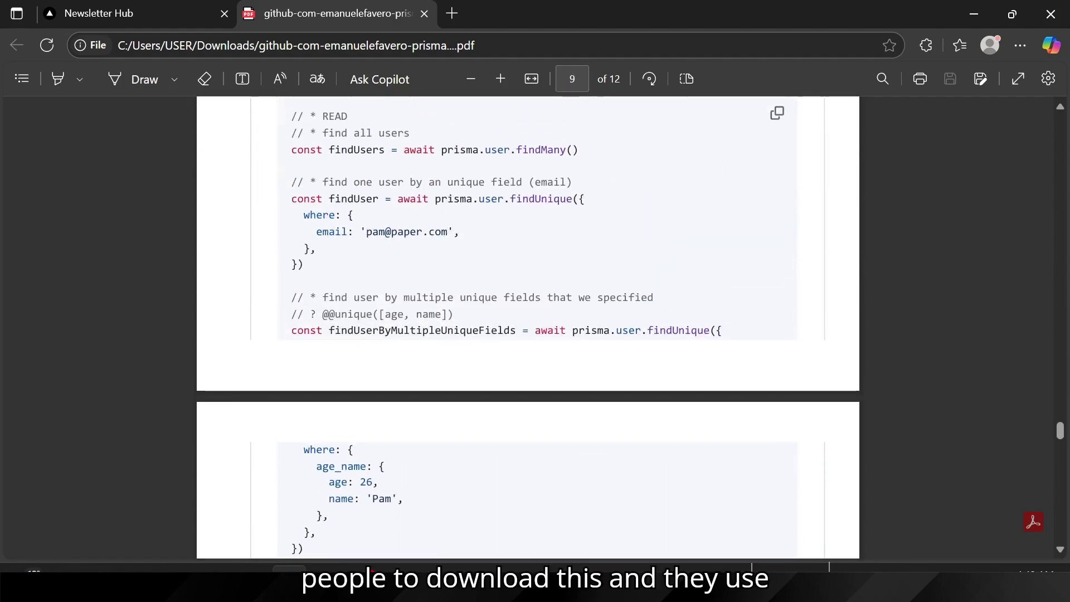
pyautogui.scroll(12, 384, 329)
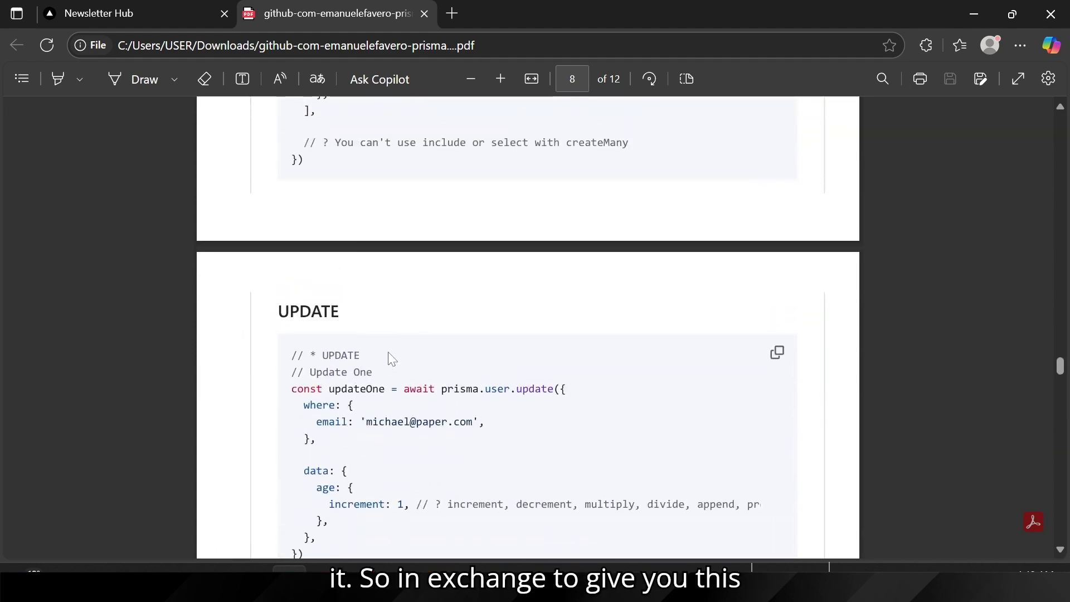
pyautogui.scroll(10, 422, 326)
pyautogui.scroll(12, 422, 326)
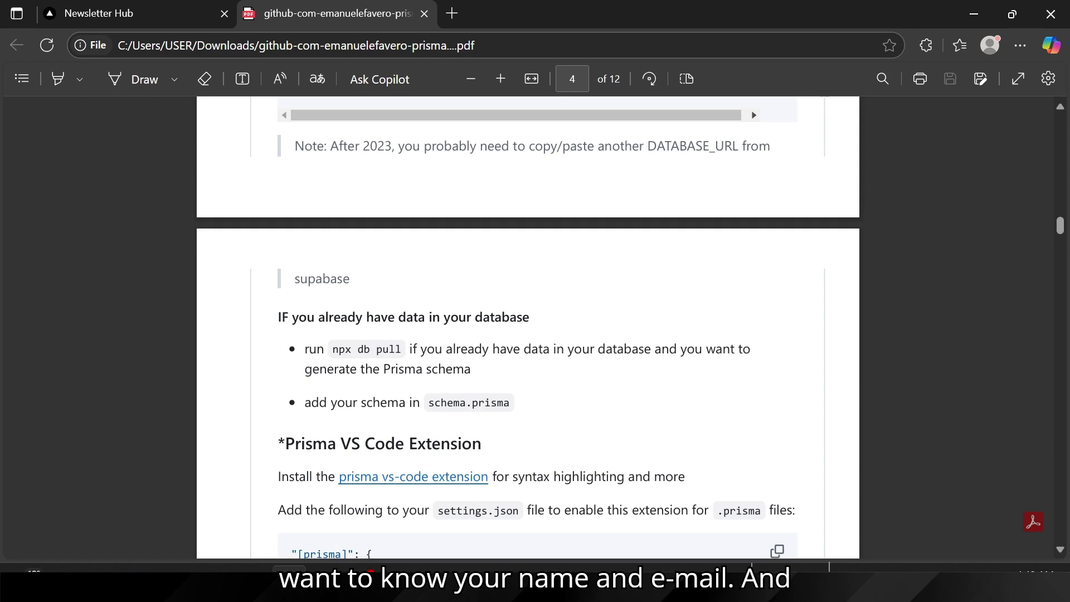
# Step: Glance at the Eraser planning diagram, then bring the Prisma cheat sheet PDF back up
pyautogui.hotkey('alt', 'Tab')
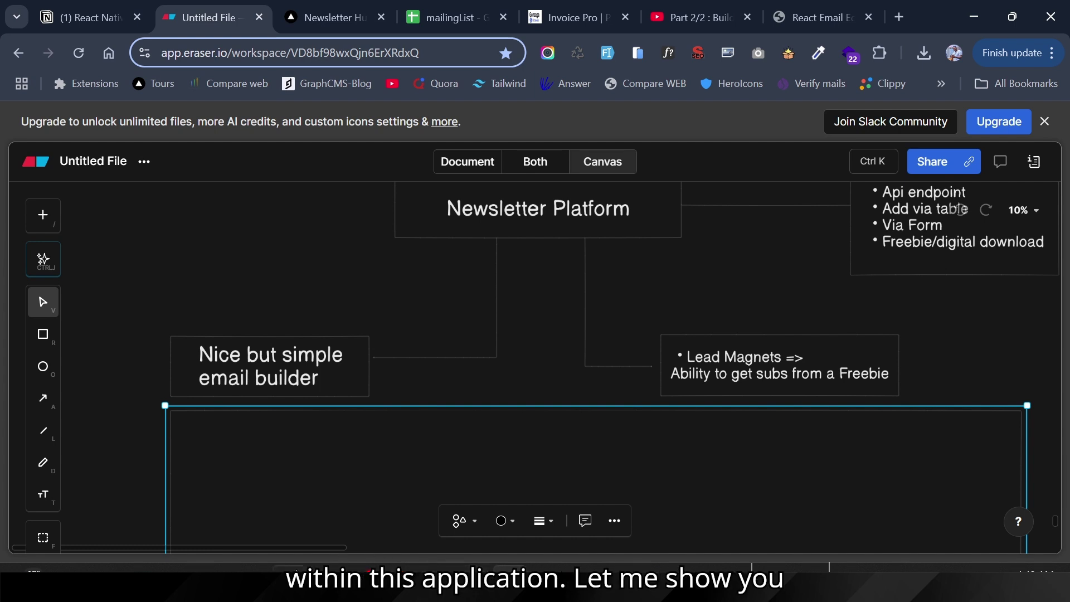
pyautogui.moveTo(290, 569)
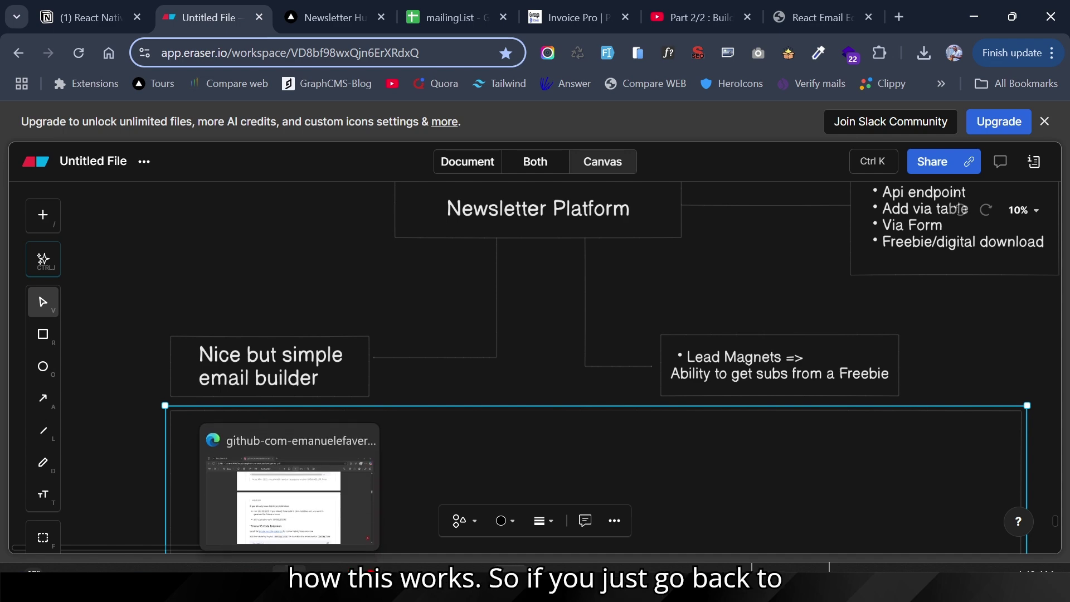
pyautogui.click(289, 490)
# Step: Start a new freebie from the NewsletterHub dashboard and review the Choose Your Username prompt
pyautogui.click(166, 6)
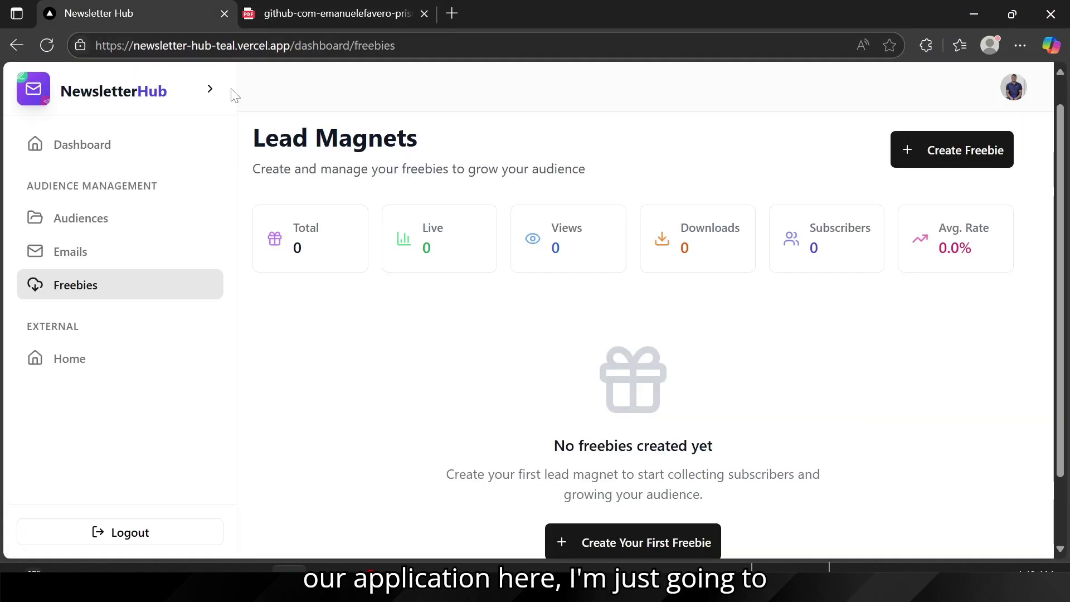
pyautogui.click(968, 161)
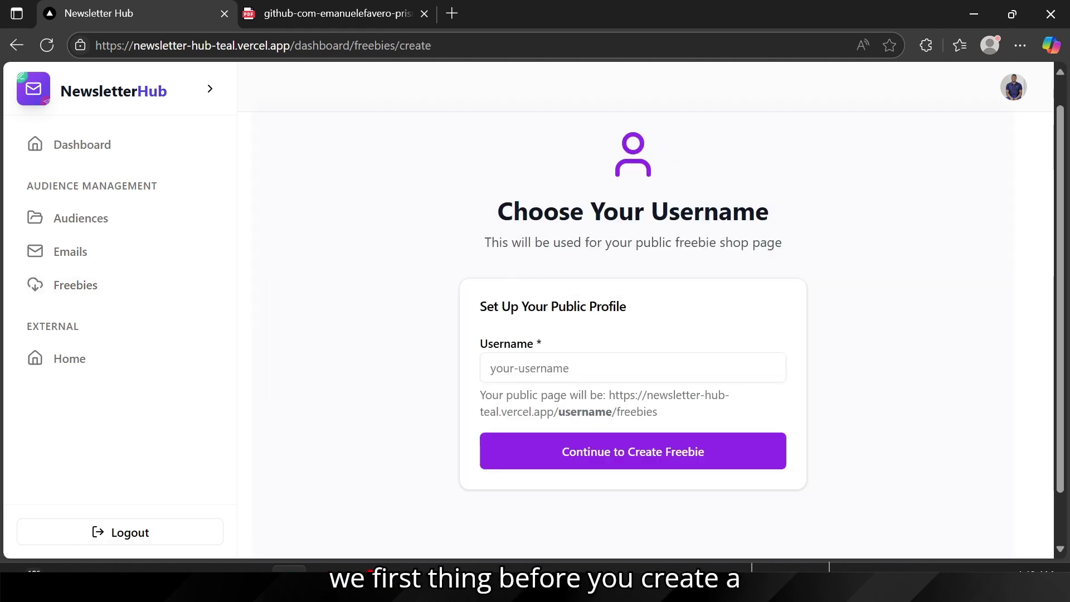
pyautogui.moveTo(497, 212); pyautogui.dragTo(847, 223)
pyautogui.click(847, 222)
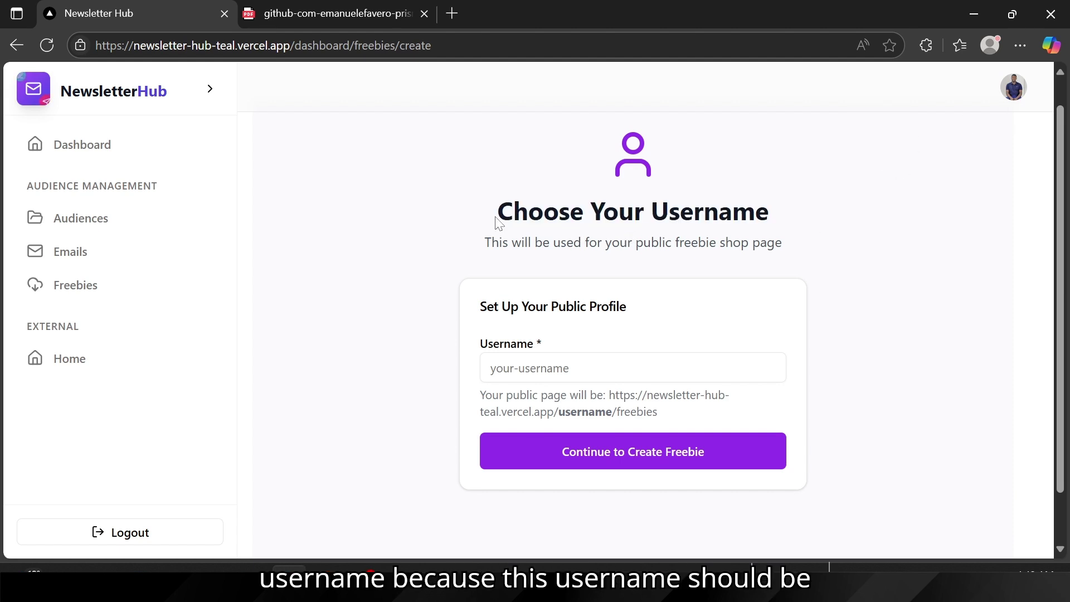
pyautogui.moveTo(499, 221); pyautogui.dragTo(805, 227)
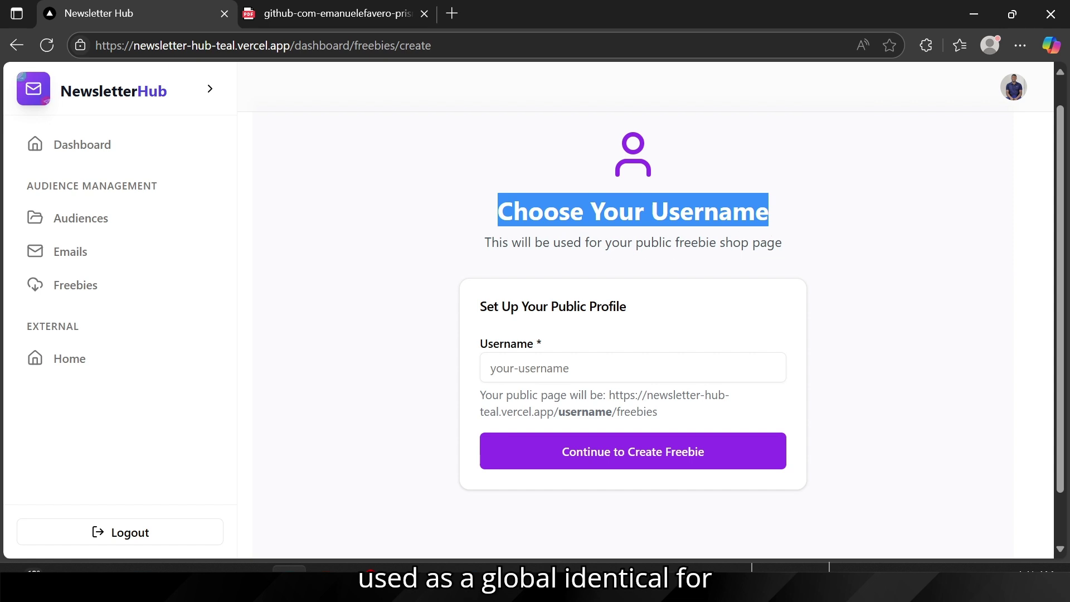
pyautogui.moveTo(725, 243); pyautogui.dragTo(850, 257)
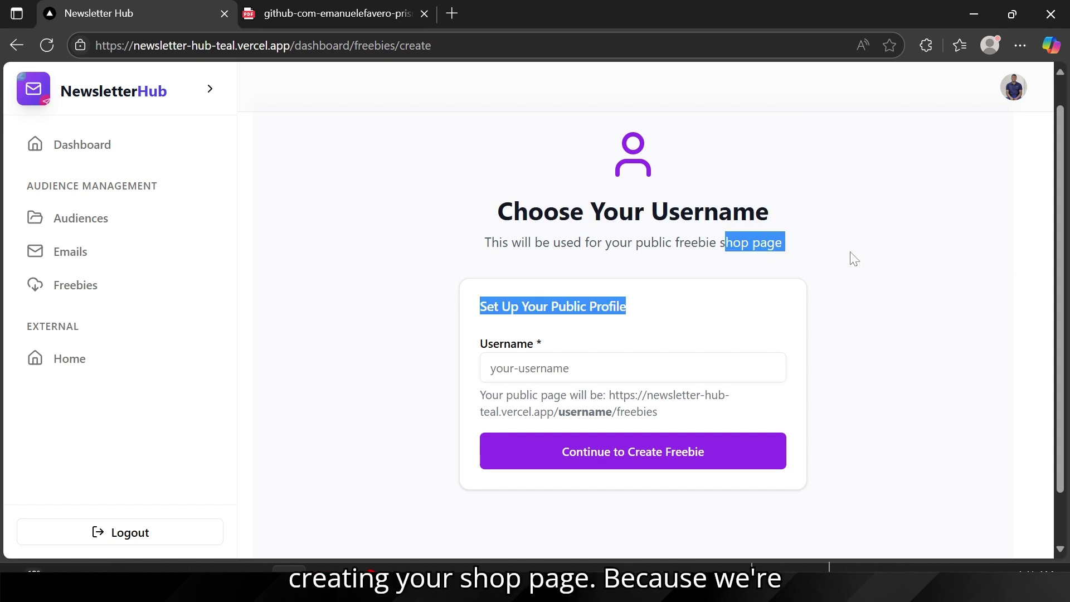
pyautogui.click(850, 257)
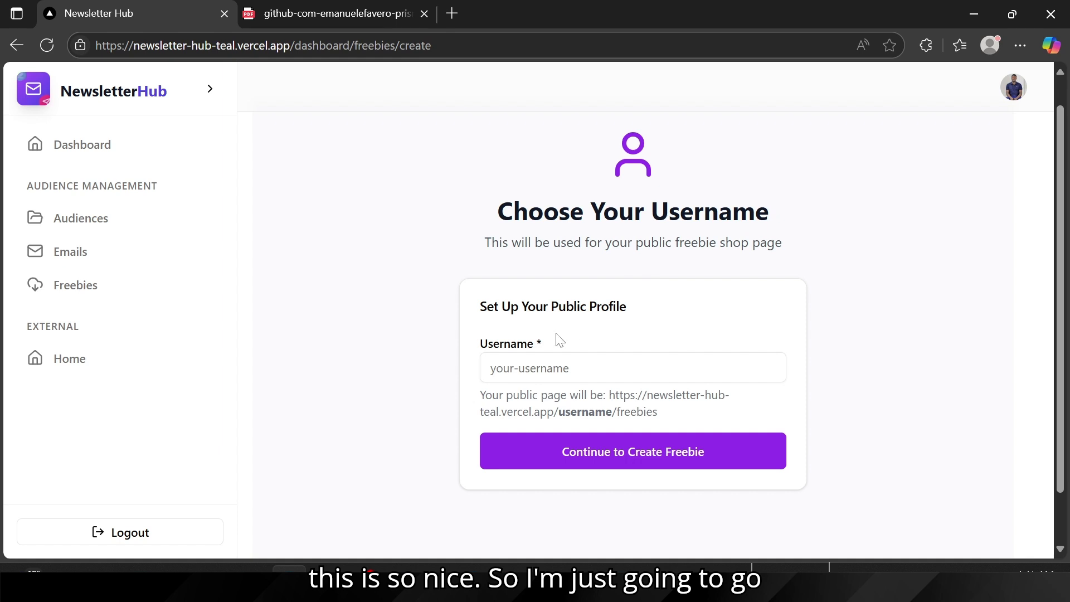
# Step: Paste the name part of the account e-mail as the shop username and submit it
pyautogui.click(1014, 88)
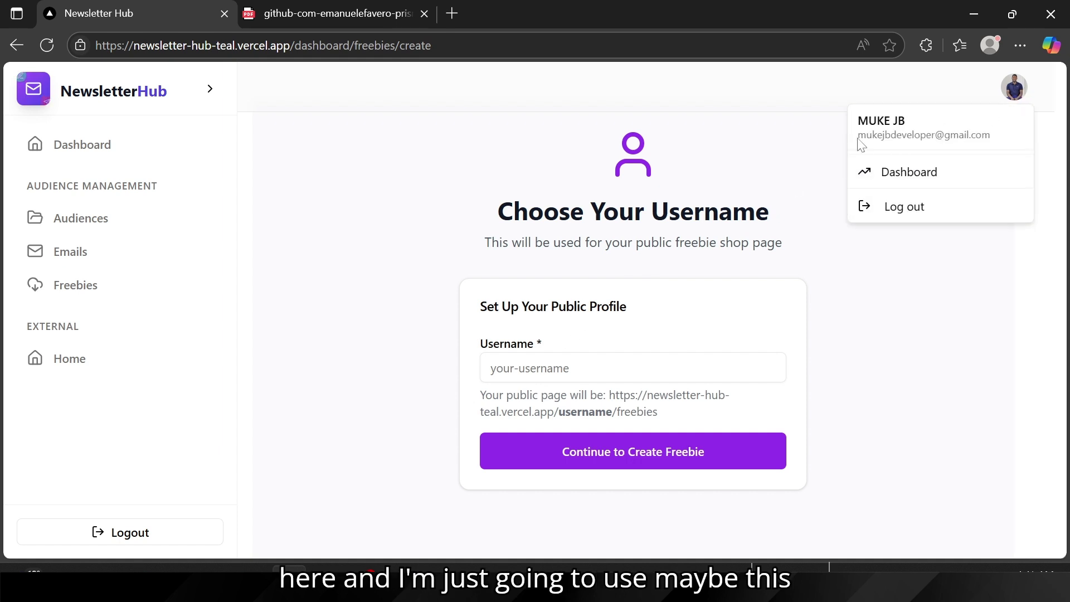
pyautogui.moveTo(858, 136); pyautogui.dragTo(935, 136)
pyautogui.hotkey('ctrl', 'c')
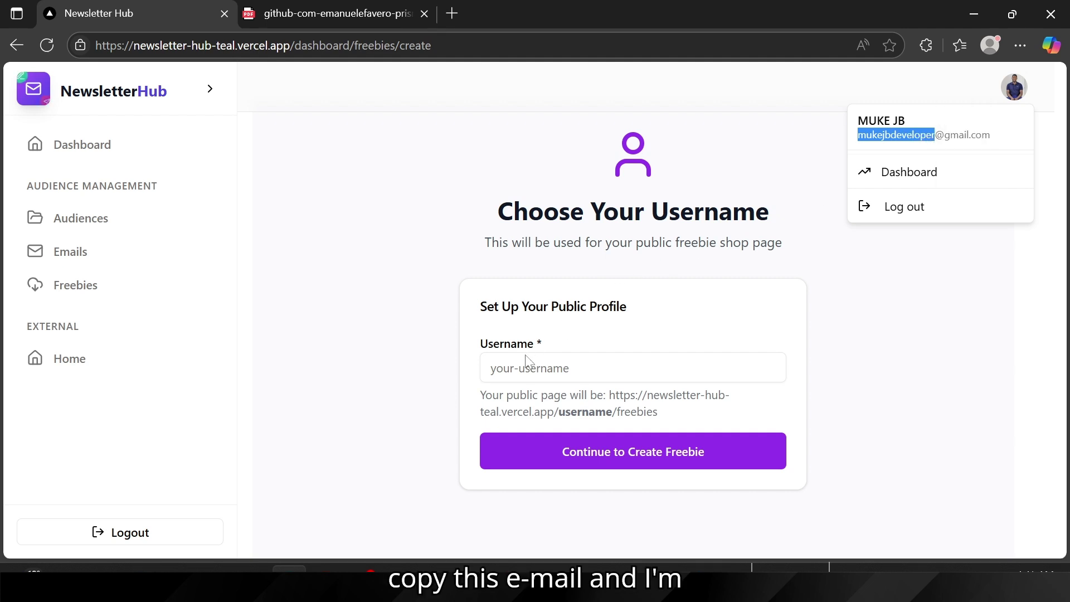
pyautogui.click(516, 368)
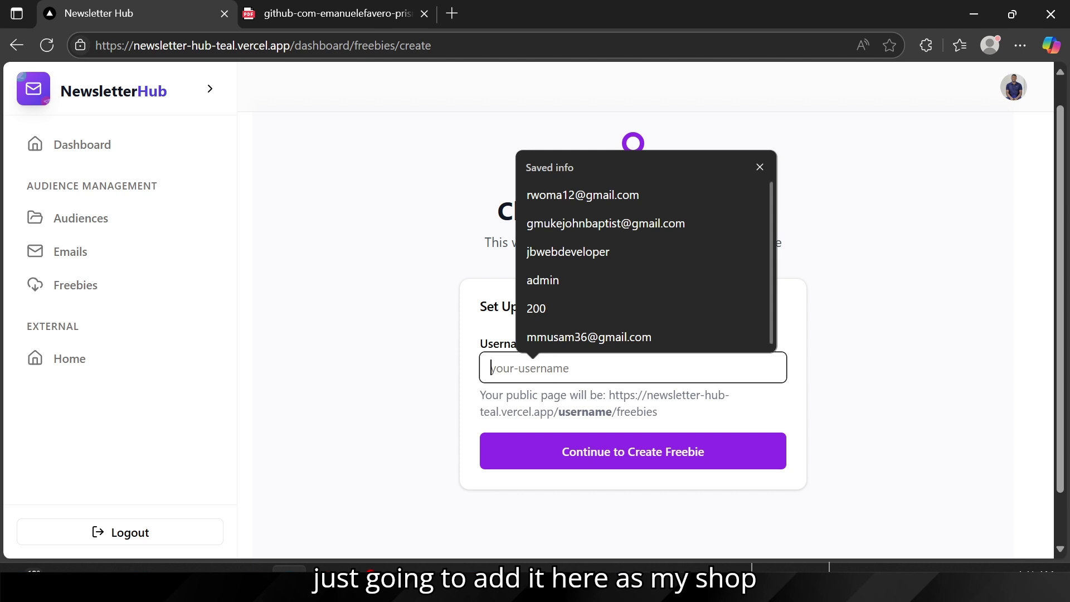
pyautogui.hotkey('ctrl', 'v')
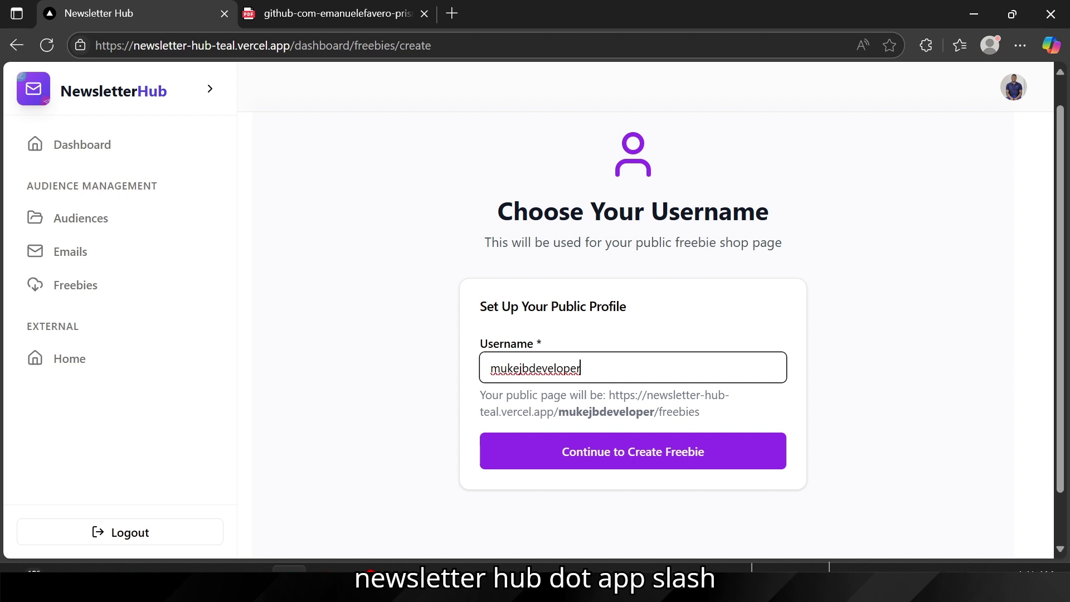
pyautogui.click(580, 454)
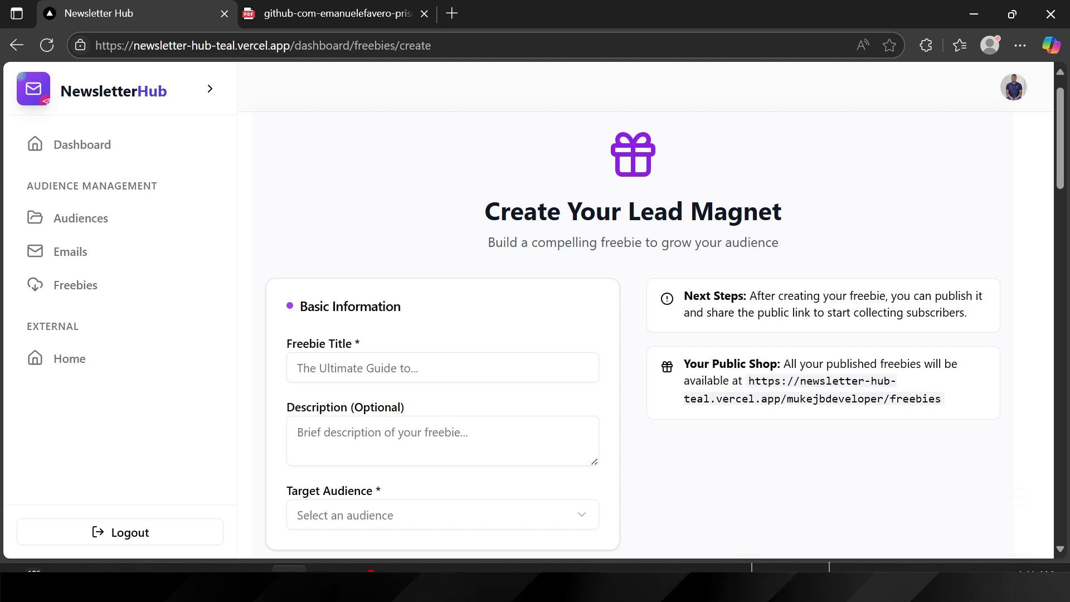
# Step: Open the public shop URL in a new tab, confirm 'No freebies available yet', and return to the form
pyautogui.moveTo(748, 382); pyautogui.dragTo(946, 405)
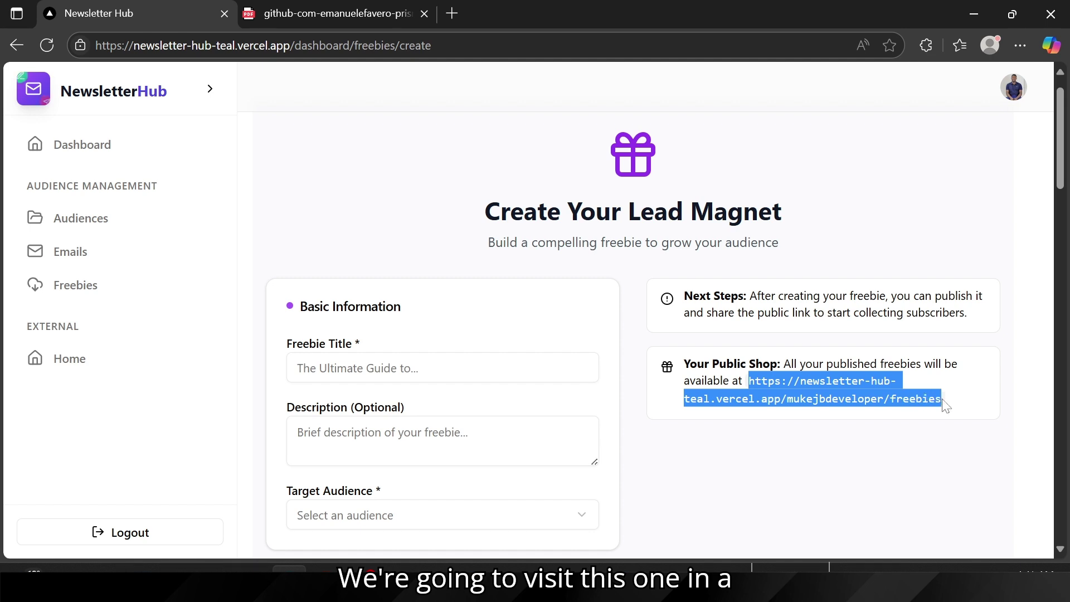
pyautogui.rightClick(810, 385)
pyautogui.click(485, 246)
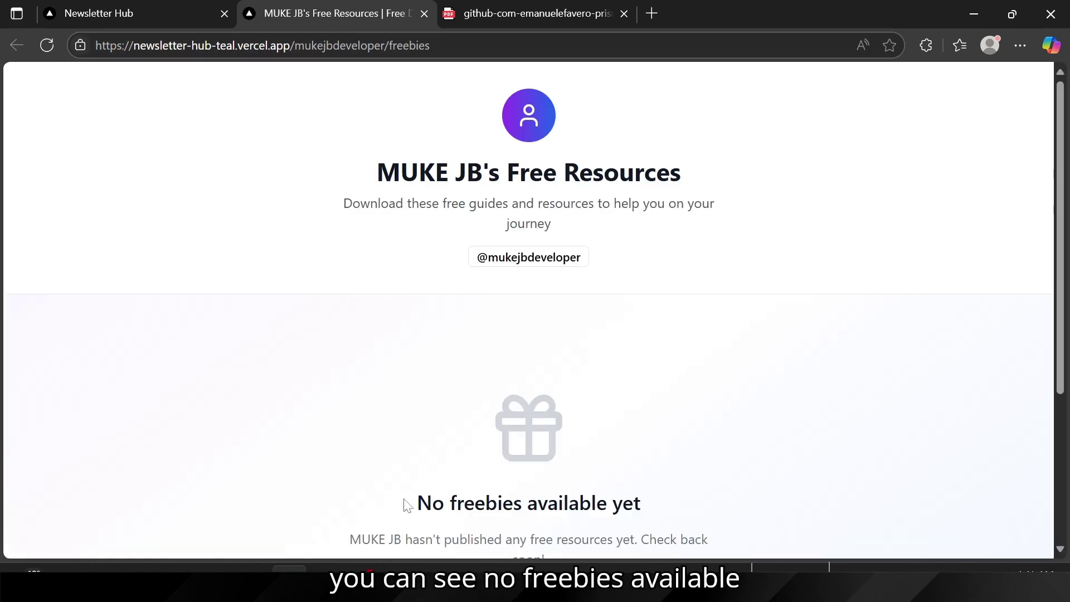
pyautogui.moveTo(411, 504); pyautogui.dragTo(662, 505)
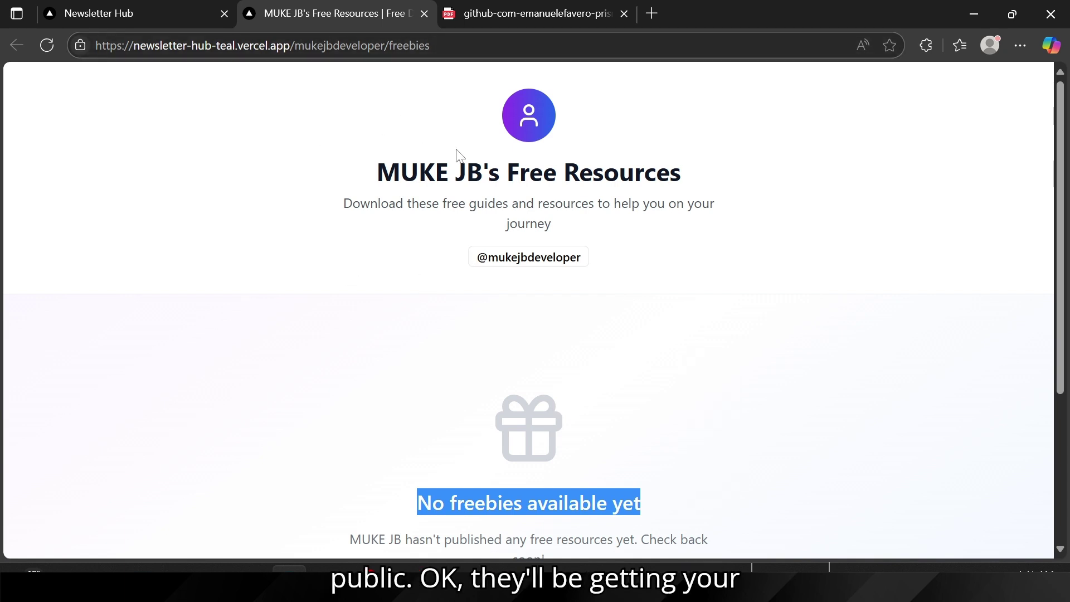
pyautogui.moveTo(345, 180); pyautogui.dragTo(530, 174)
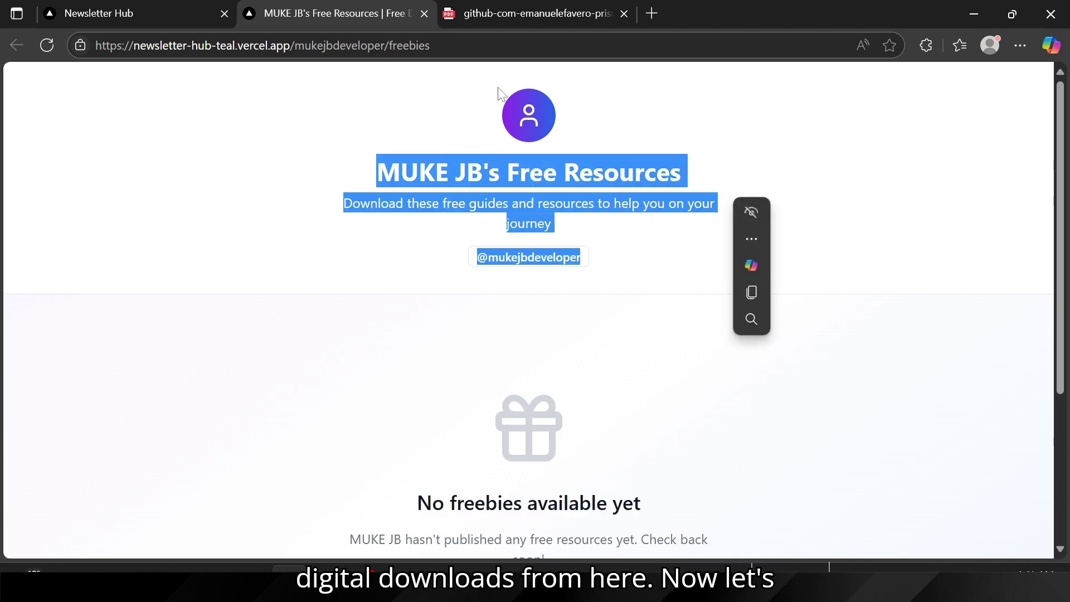
pyautogui.click(175, 7)
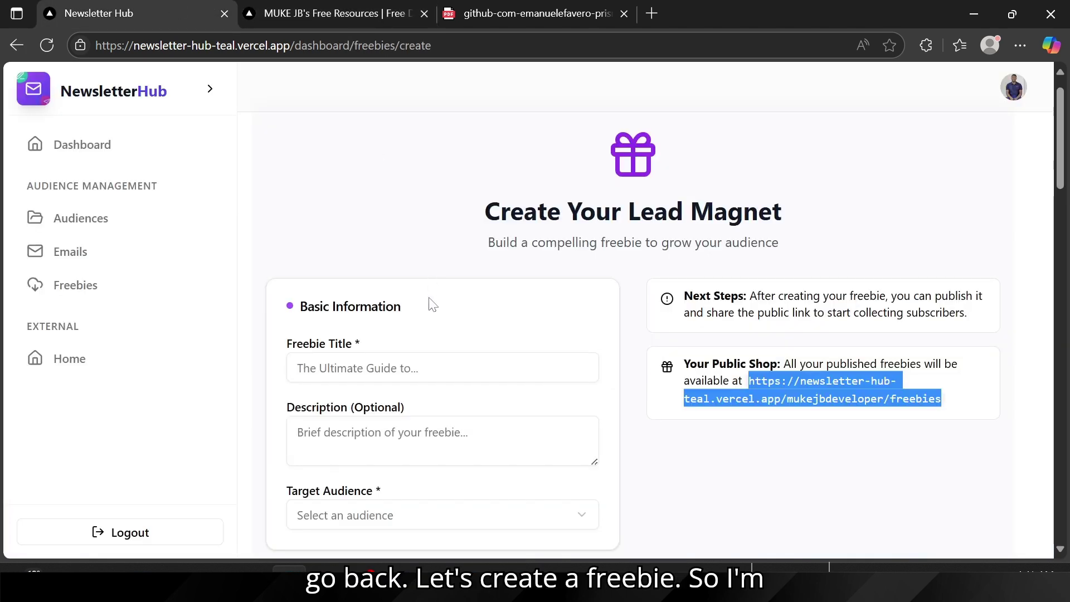
# Step: Enter Freebie Title 'Prisma Cheatsheet' and description 'These are quick prisma operations'
pyautogui.click(340, 368)
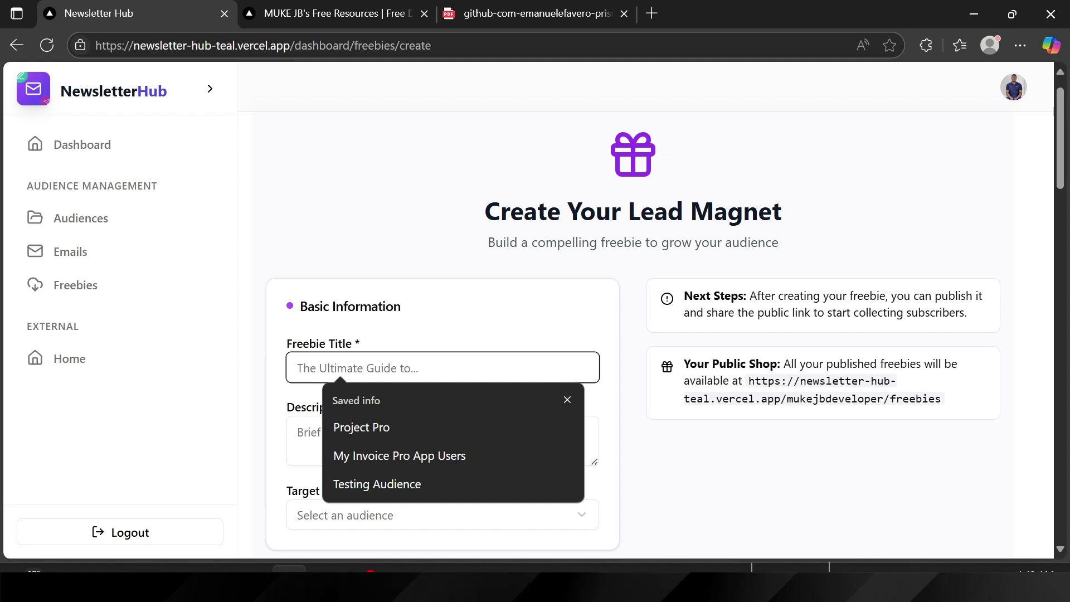
pyautogui.write('Complete')
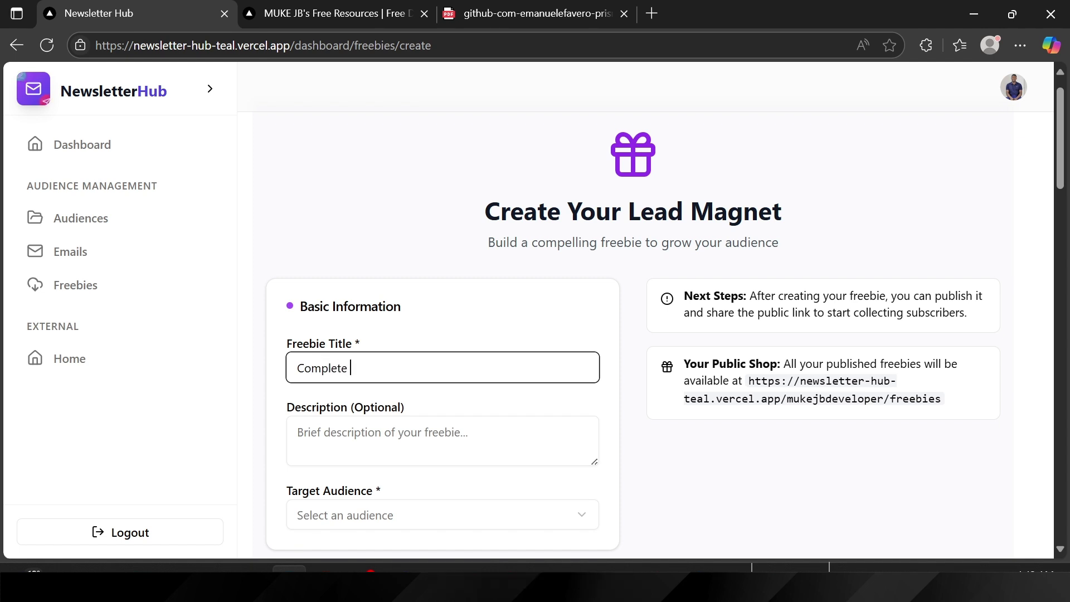
pyautogui.press('BackSpace')
pyautogui.press('BackSpace')
pyautogui.press('BackSpace')
pyautogui.press('BackSpace')
pyautogui.press('BackSpace')
pyautogui.press('BackSpace')
pyautogui.press('BackSpace')
pyautogui.press('BackSpace')
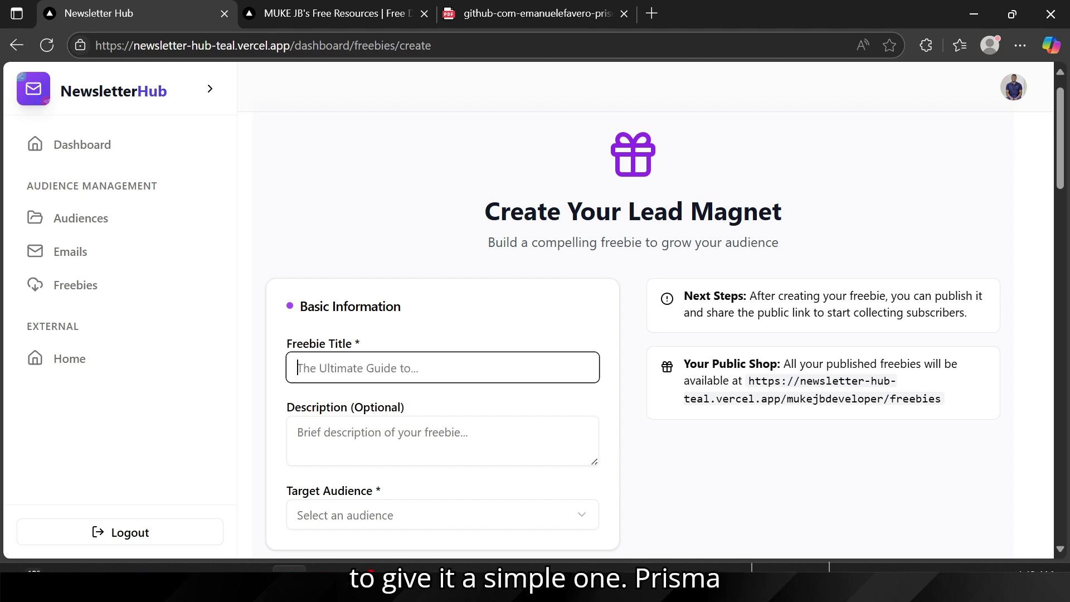
pyautogui.write('Prisma ')
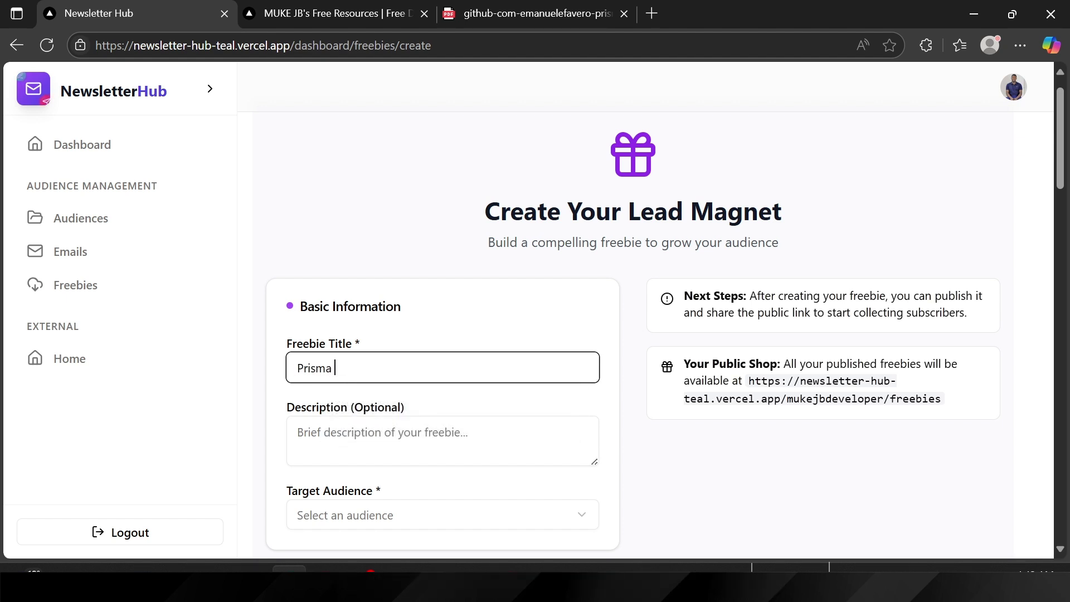
pyautogui.write('Chea')
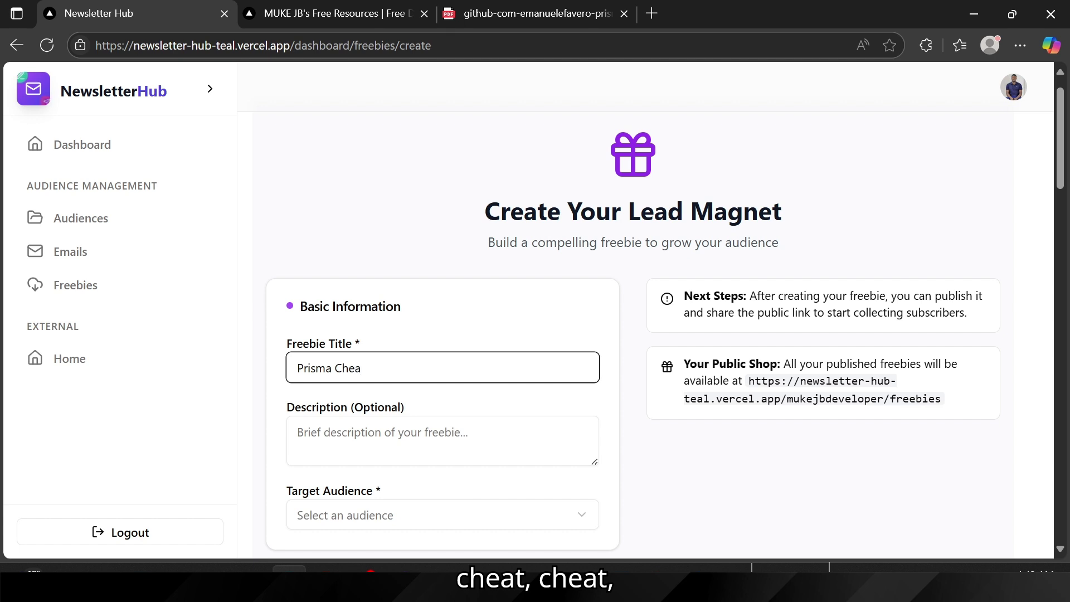
pyautogui.write('tsheet')
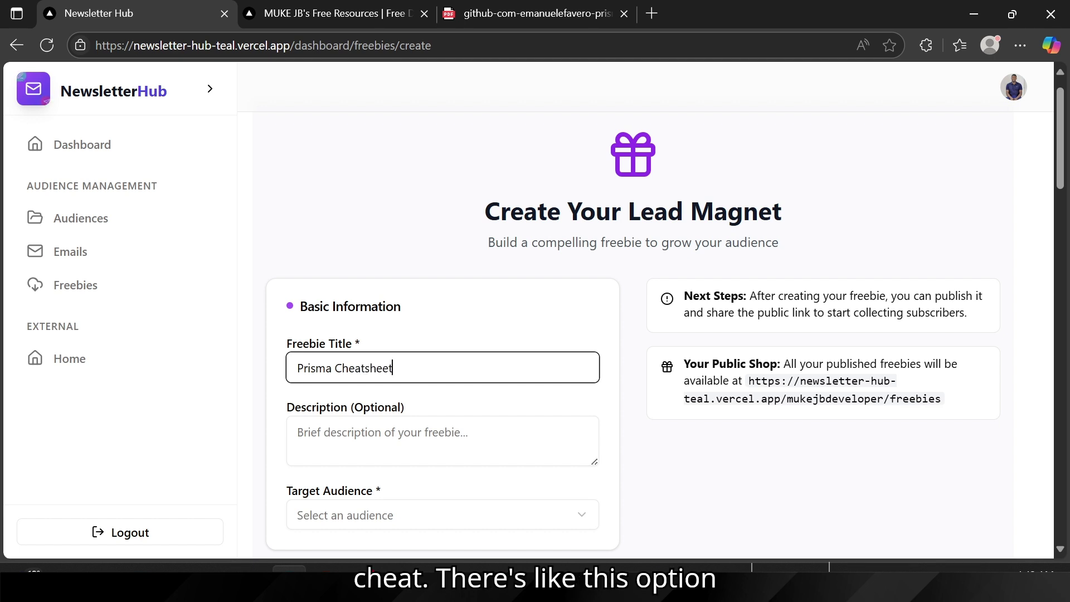
pyautogui.click(312, 433)
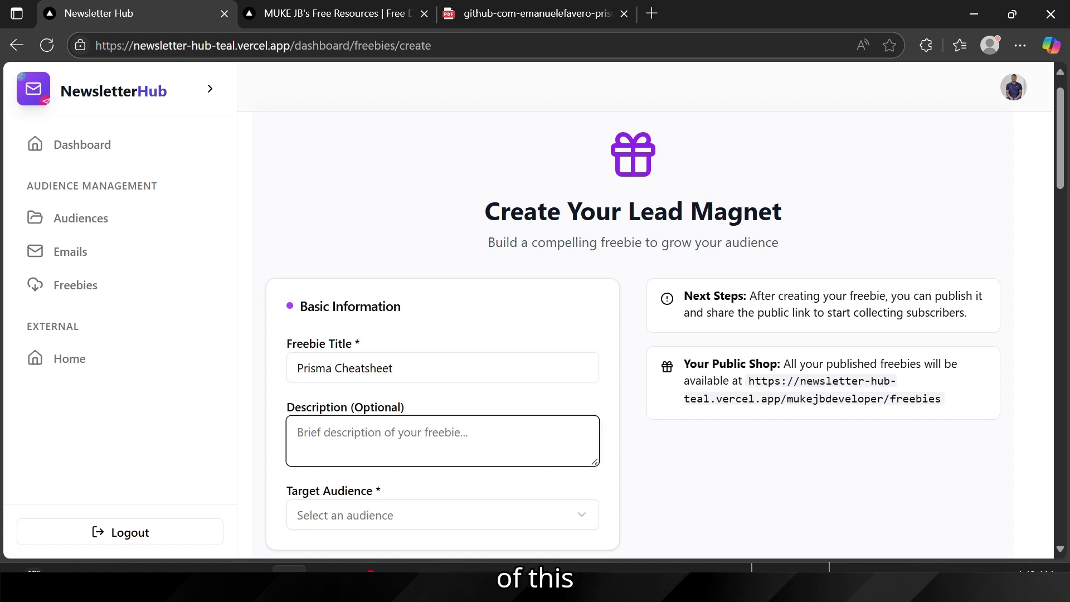
pyautogui.write('These a')
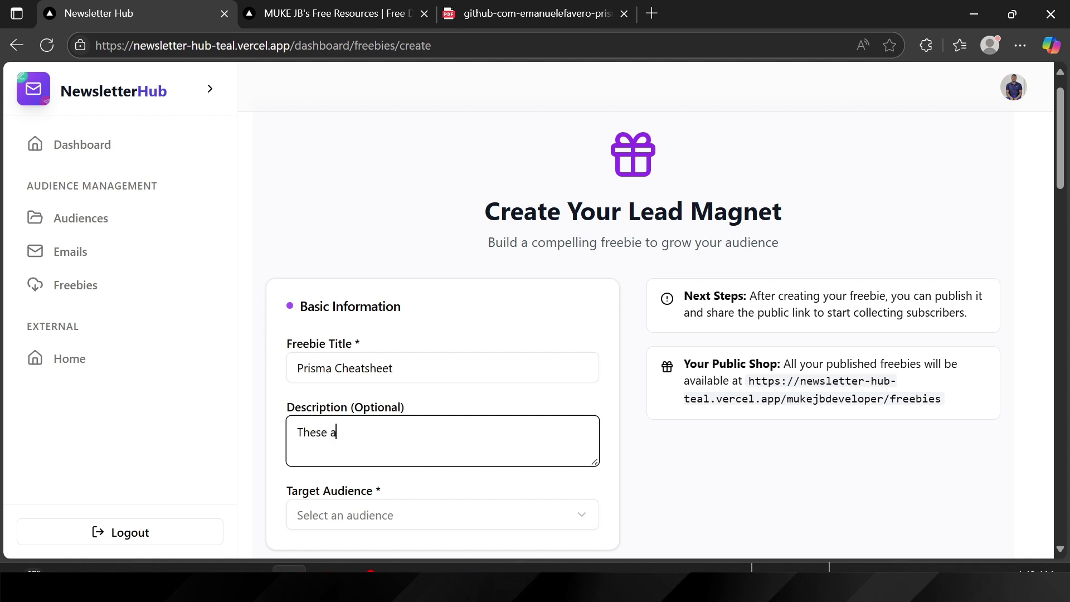
pyautogui.write('re qui')
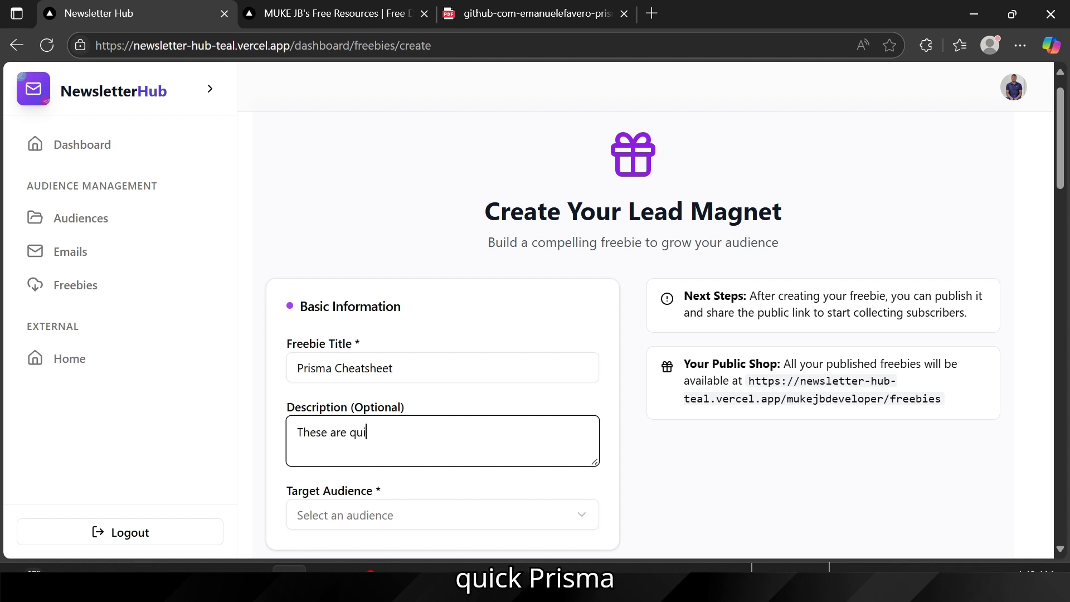
pyautogui.write('ck primsm')
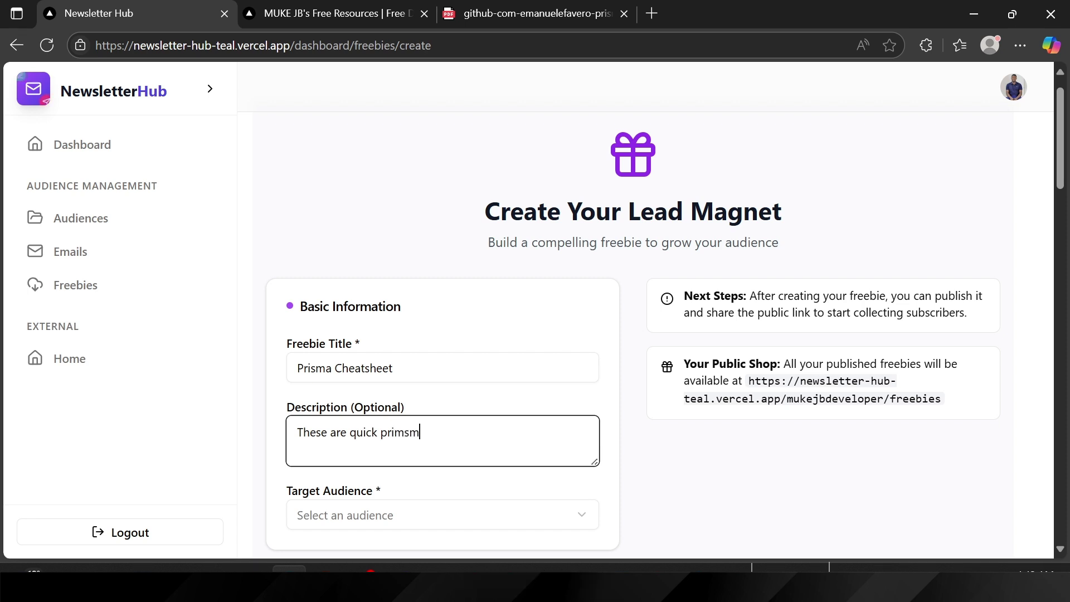
pyautogui.press('BackSpace')
pyautogui.press('BackSpace')
pyautogui.press('BackSpace')
pyautogui.write('sma')
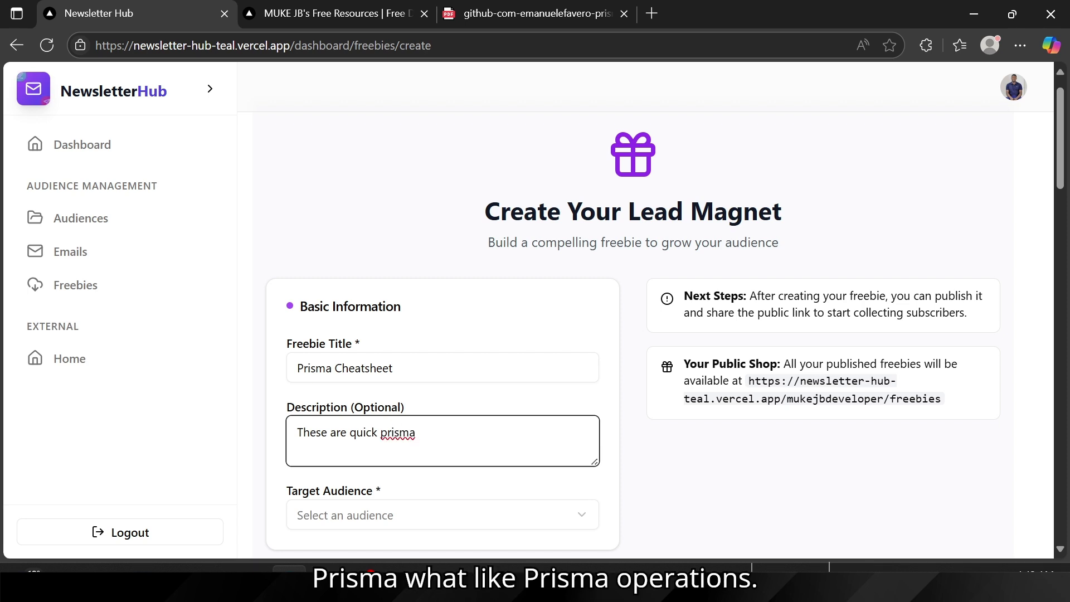
pyautogui.write(' oper')
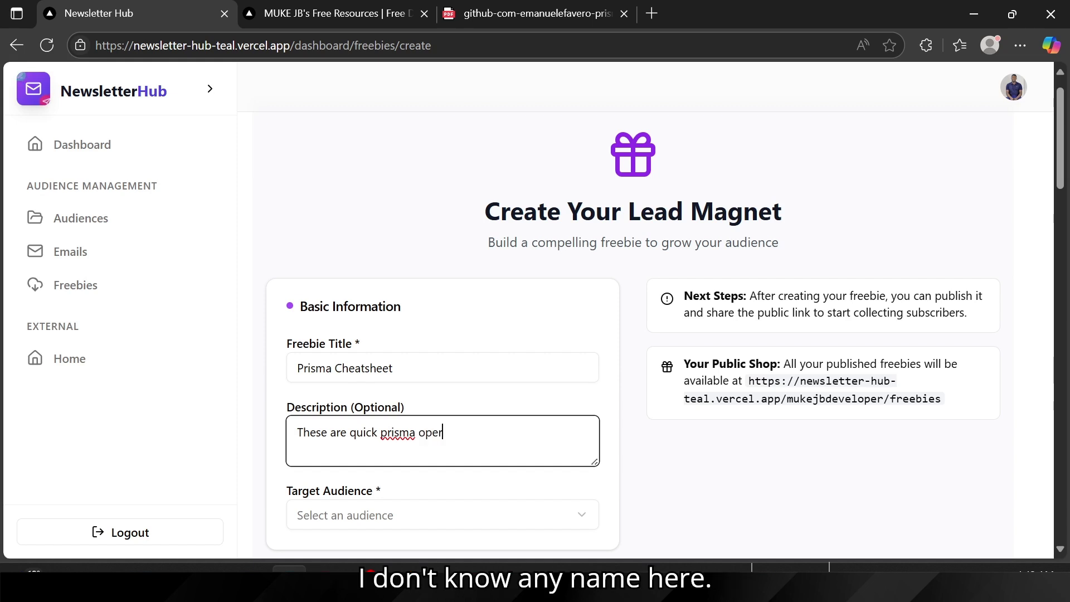
pyautogui.write('ations')
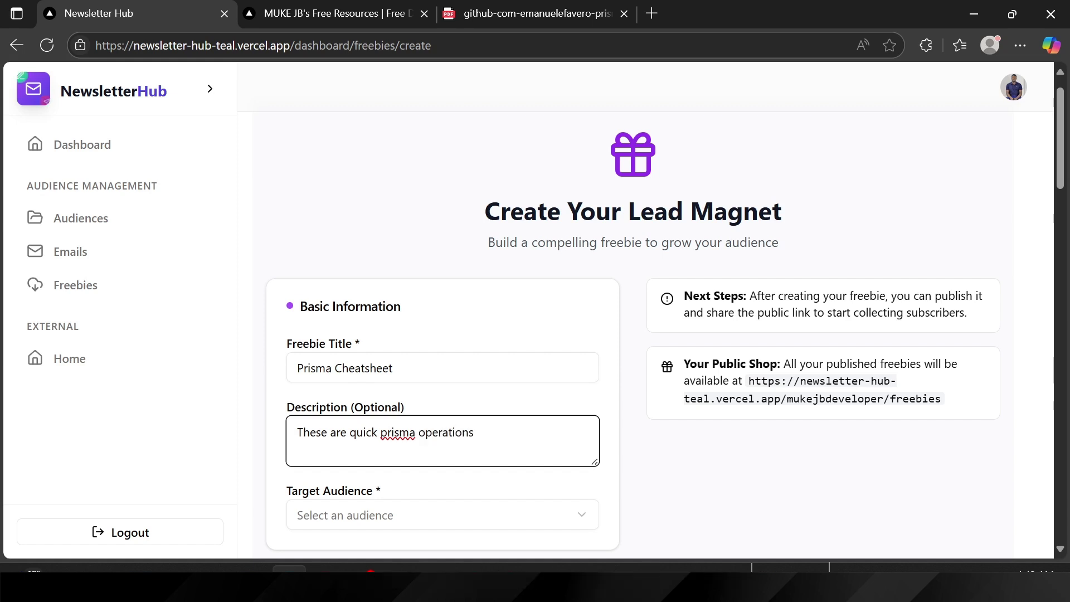
pyautogui.scroll(-1, 374, 477)
# Step: Pick 'Testing Audience (2 contacts)' from the Target Audience dropdown
pyautogui.click(337, 507)
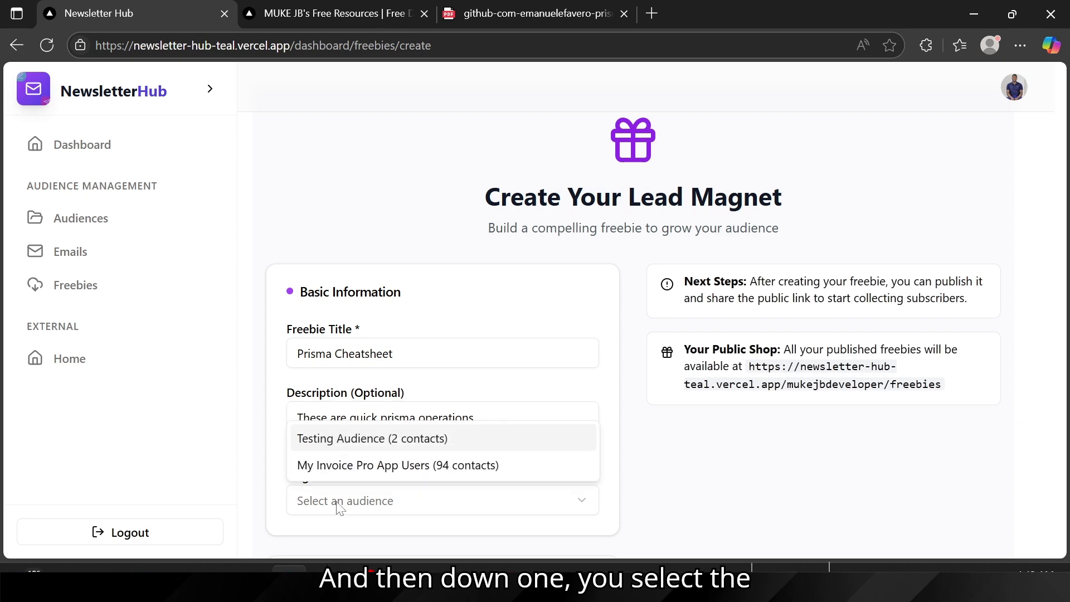
pyautogui.click(421, 313)
pyautogui.scroll(-2, 422, 313)
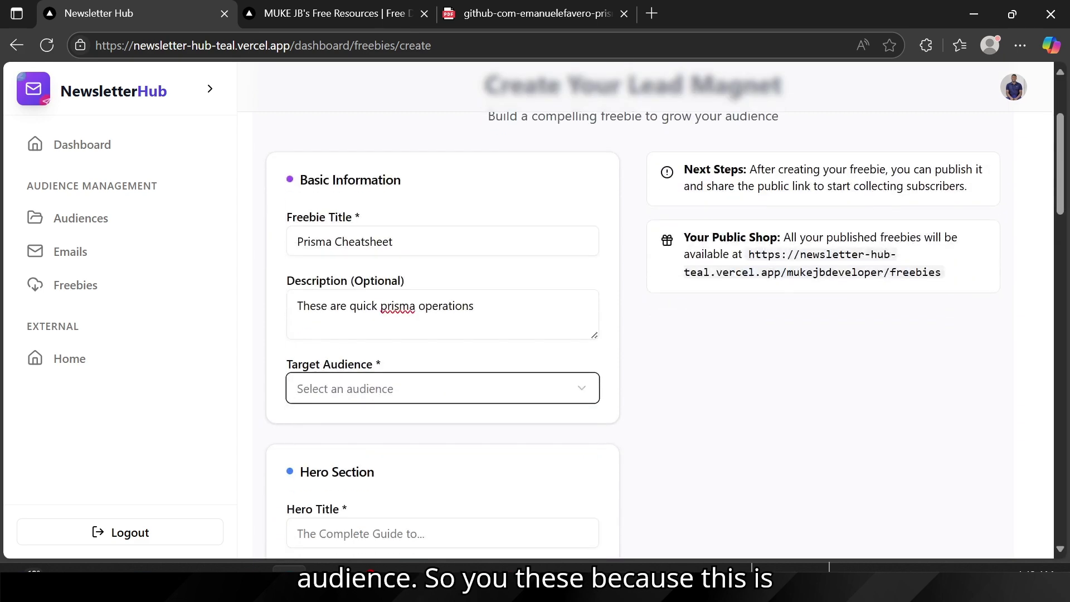
pyautogui.scroll(2, 362, 228)
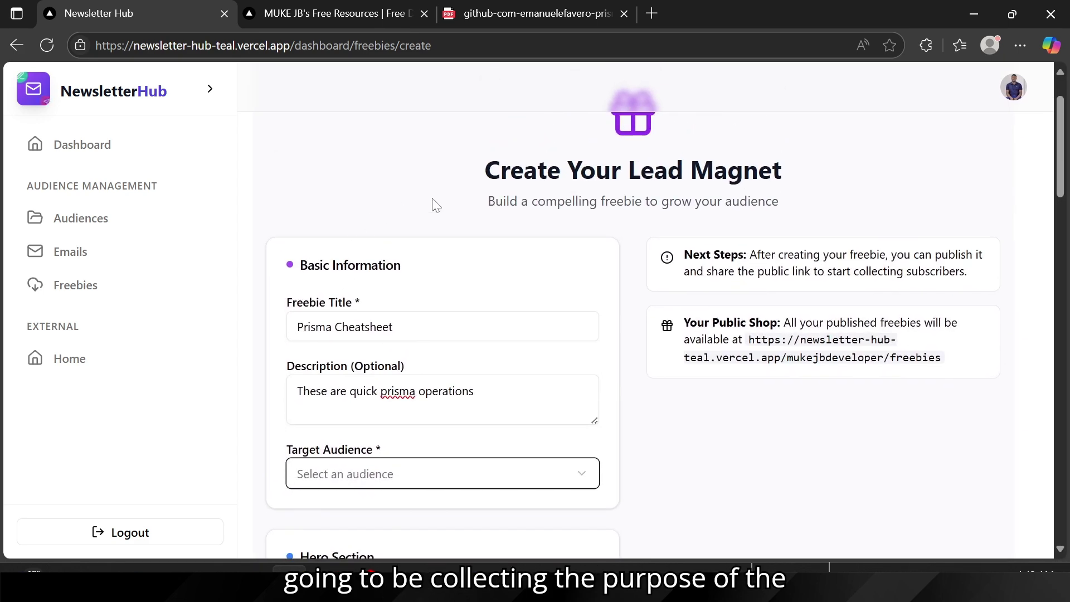
pyautogui.moveTo(501, 171); pyautogui.dragTo(811, 195)
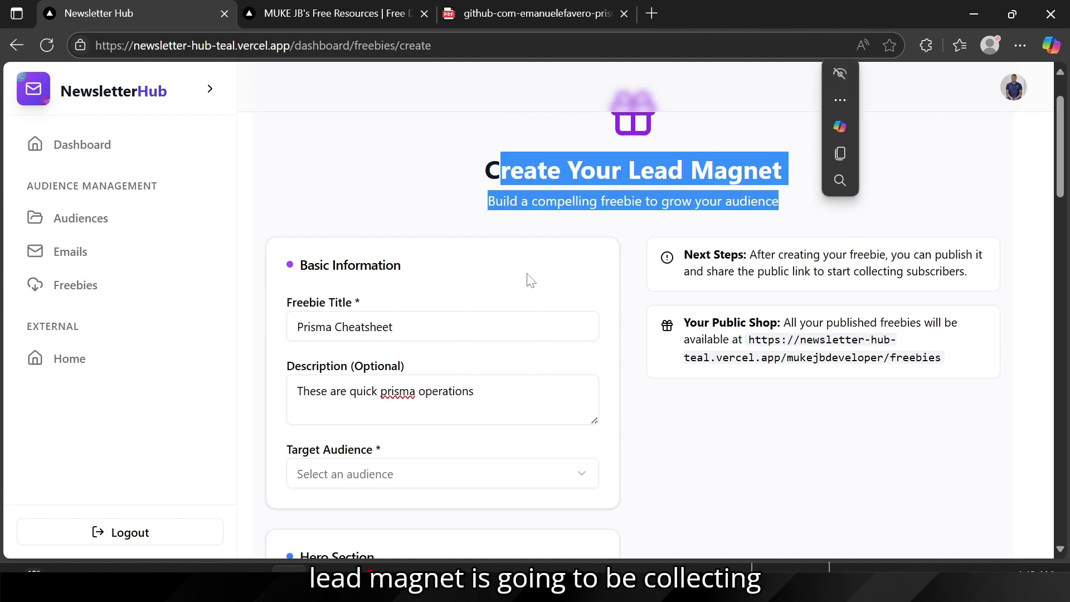
pyautogui.click(510, 280)
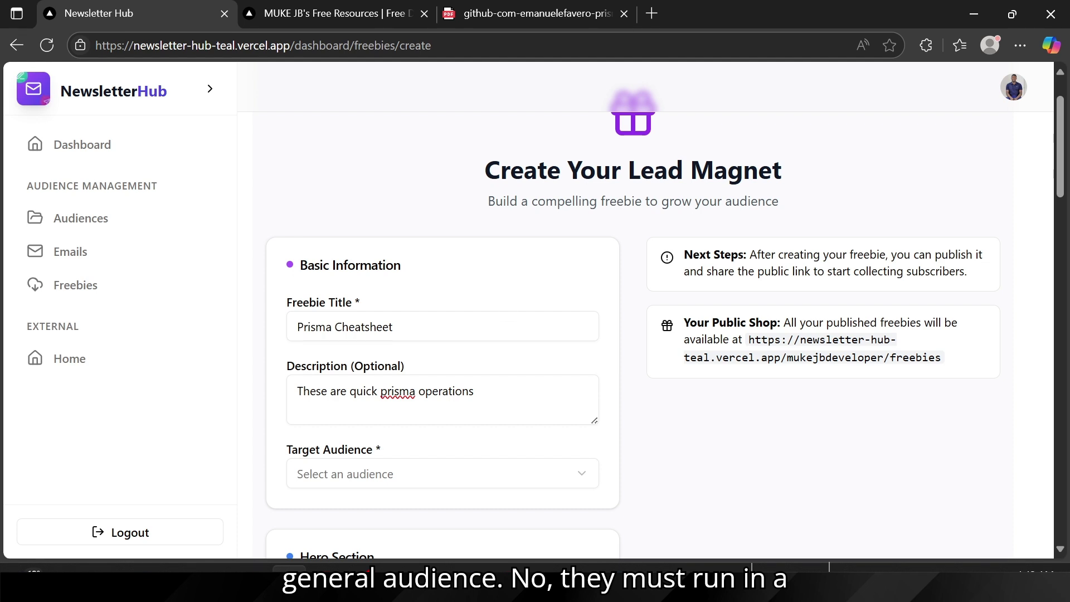
pyautogui.scroll(-2, 437, 356)
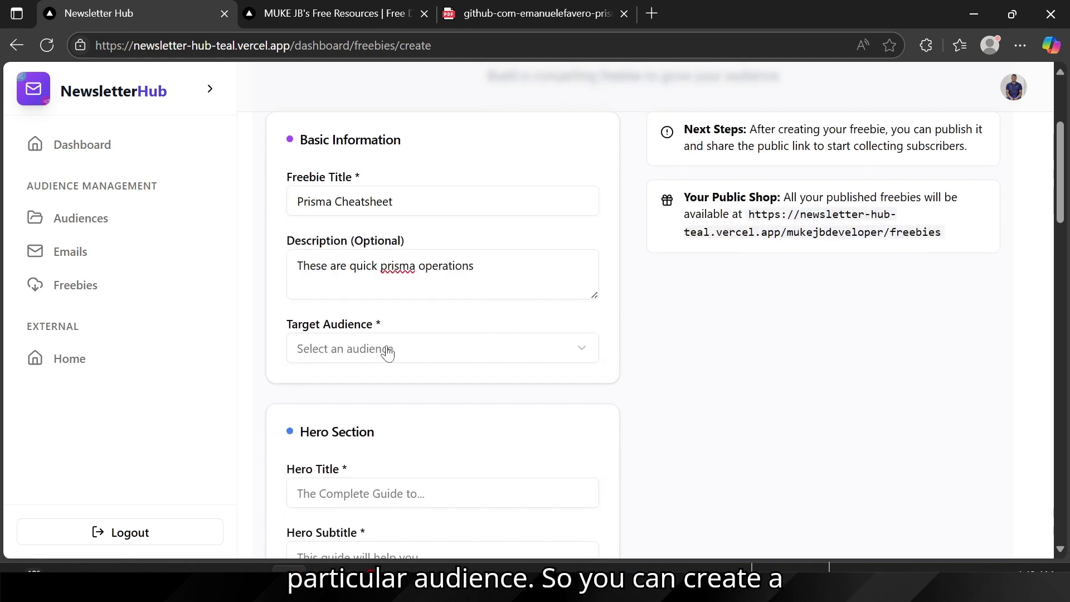
pyautogui.click(388, 350)
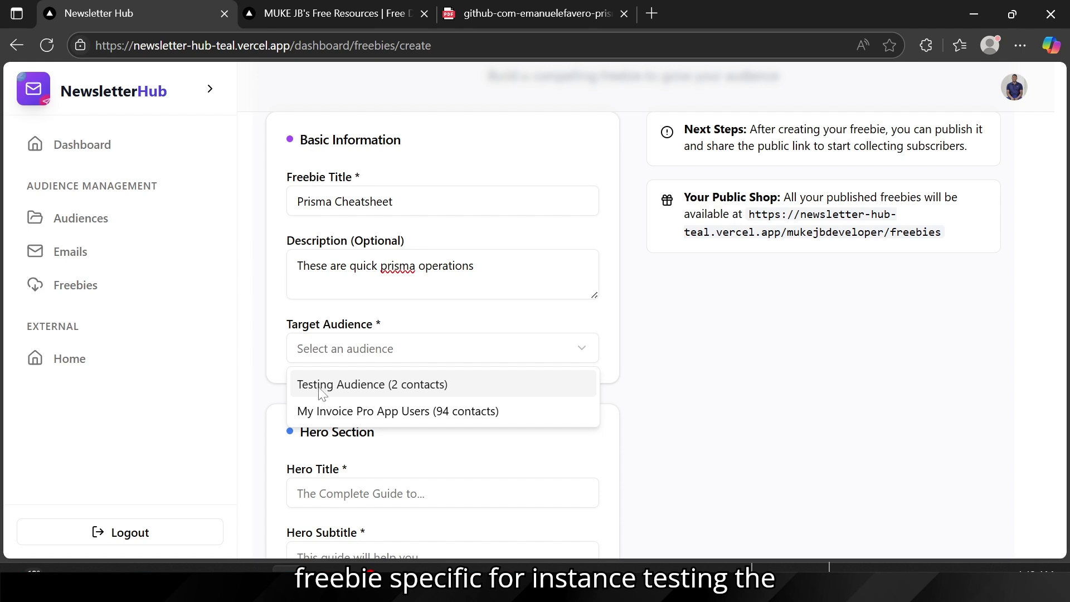
pyautogui.click(373, 387)
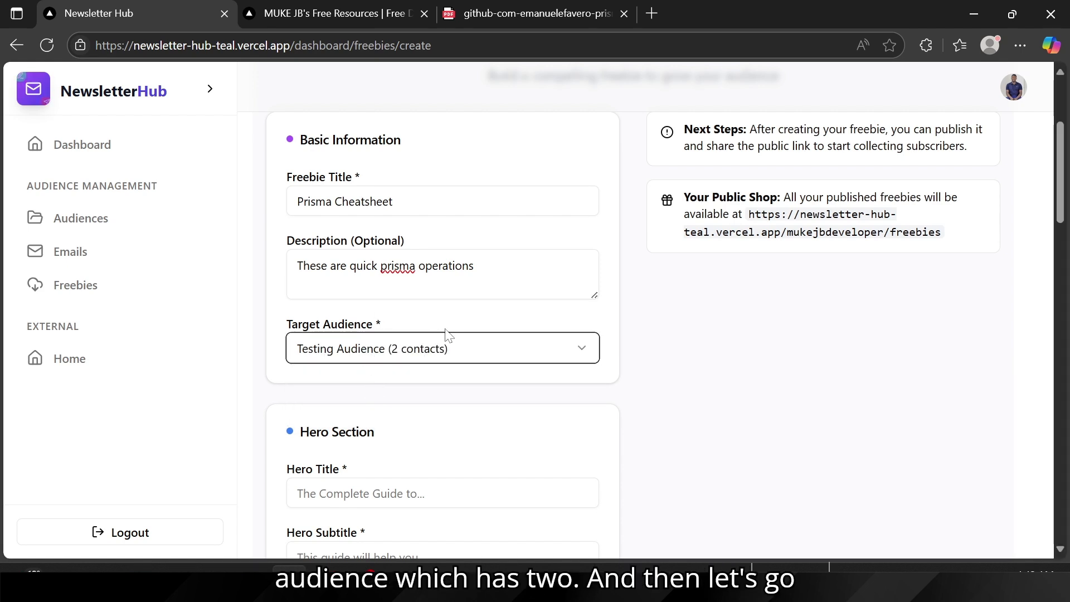
pyautogui.scroll(-2, 350, 451)
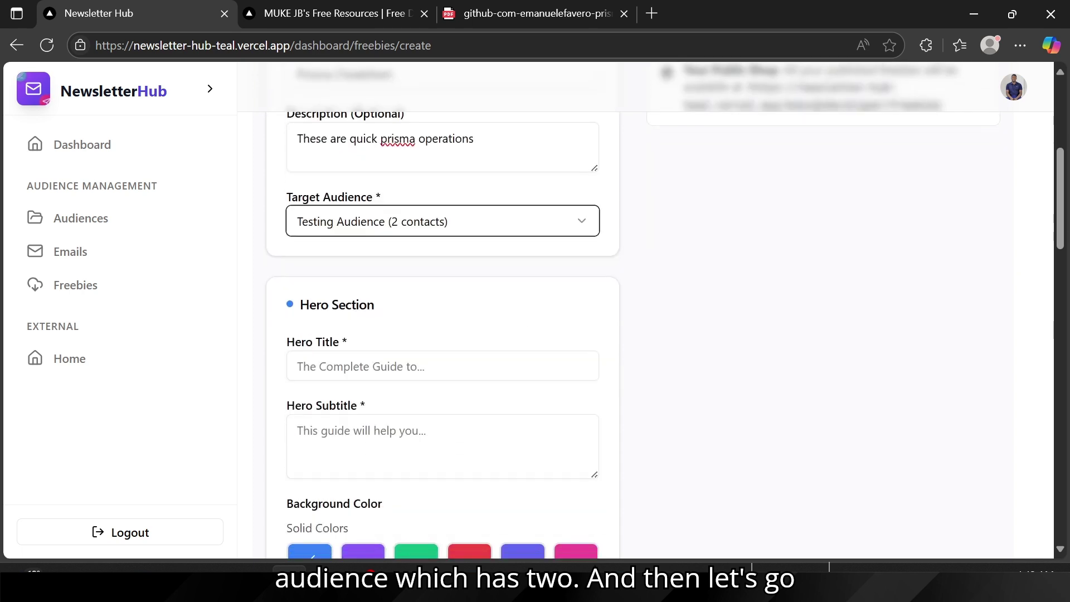
# Step: Type 'A Complete Prisma Cheat sheet Guide with everything you need' into the Hero Title field
pyautogui.click(346, 367)
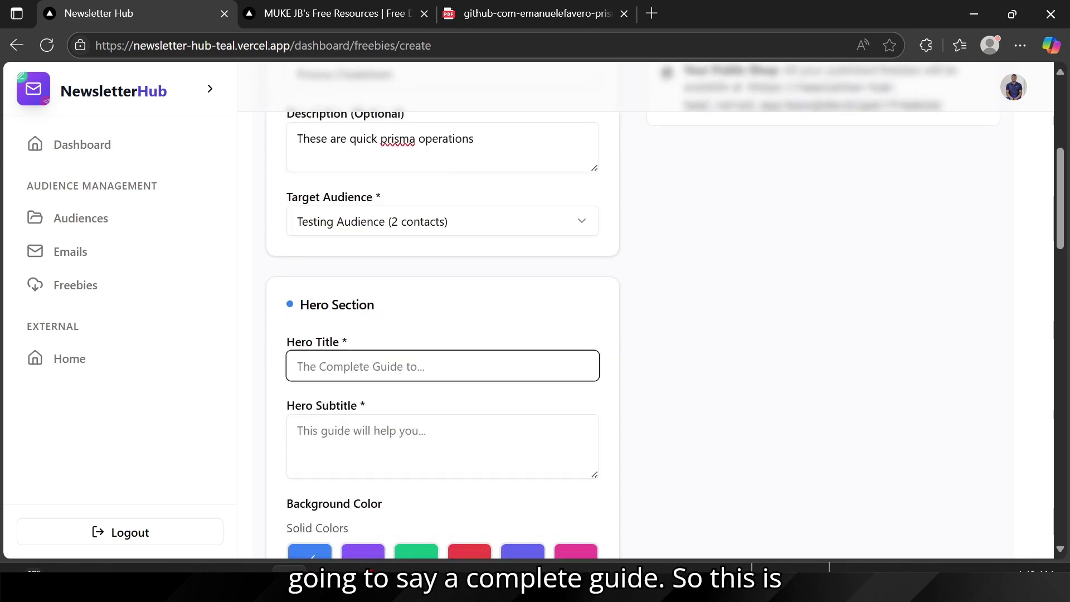
pyautogui.write('A c')
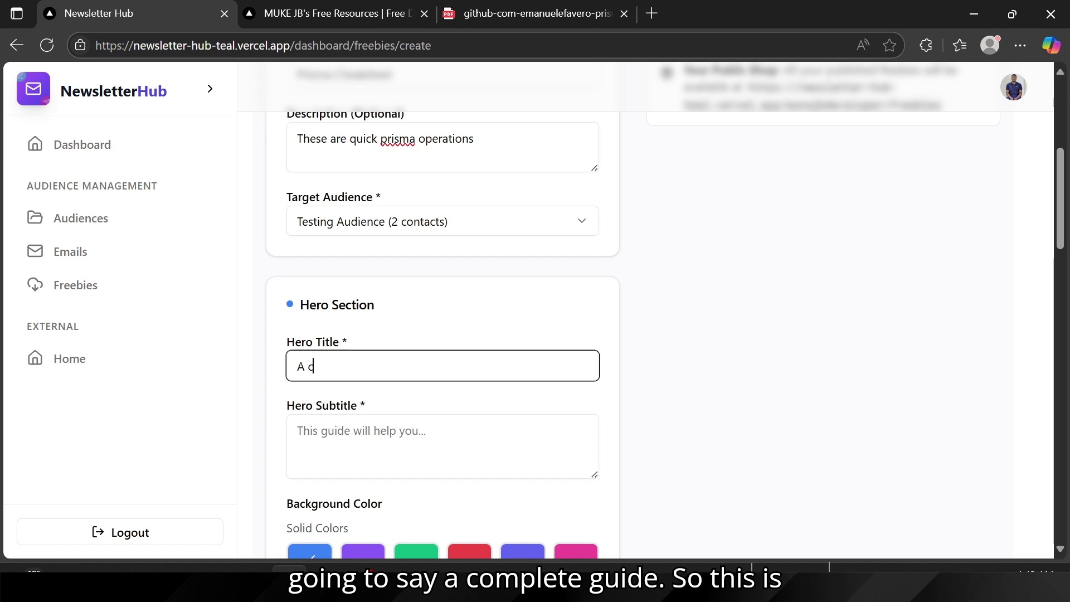
pyautogui.write('Com')
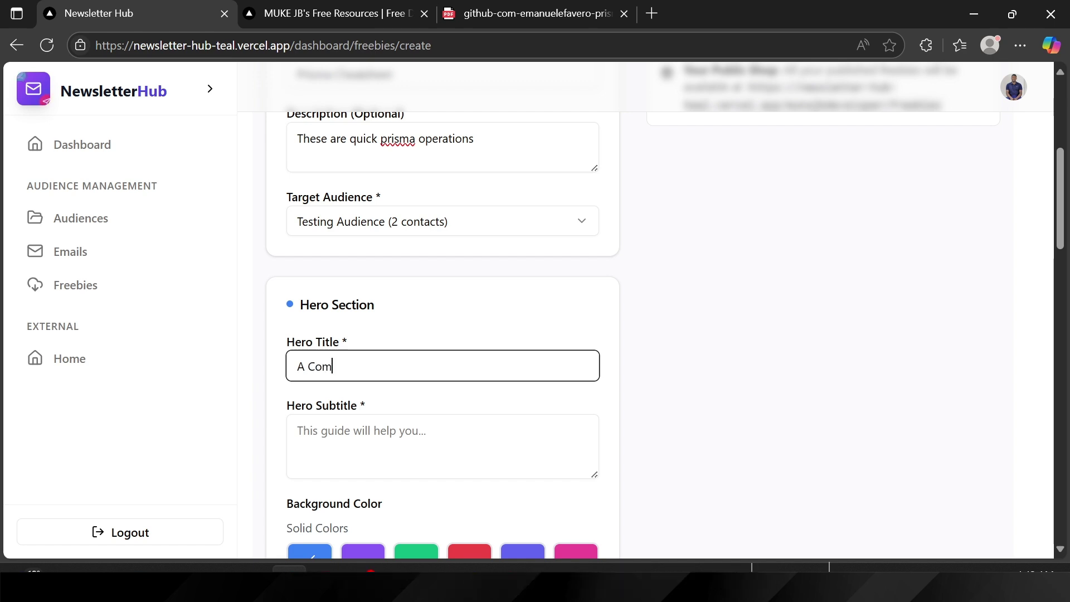
pyautogui.write('plete P')
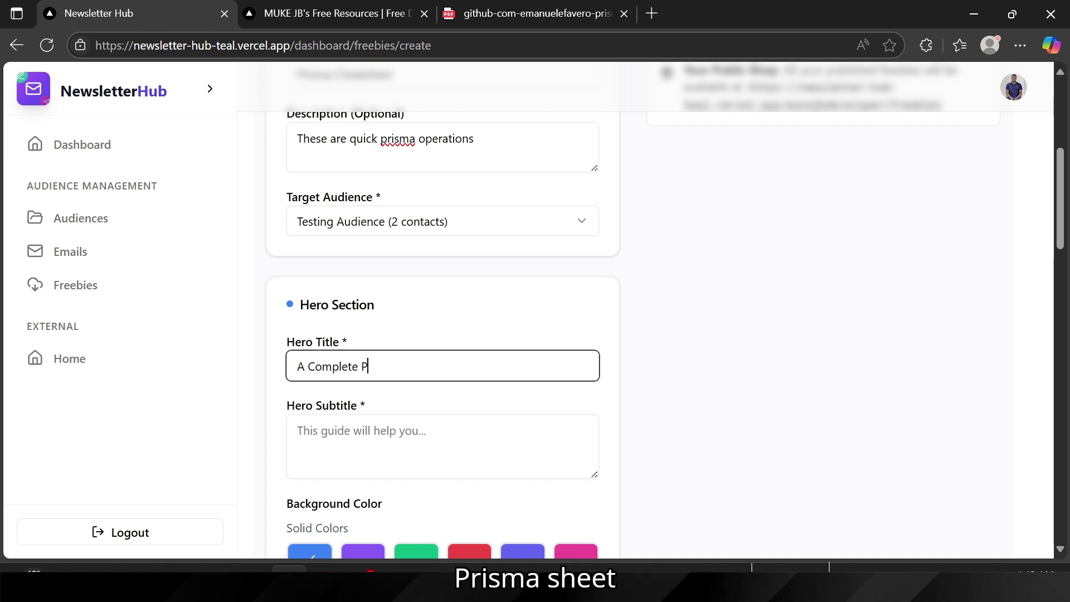
pyautogui.write('risma C')
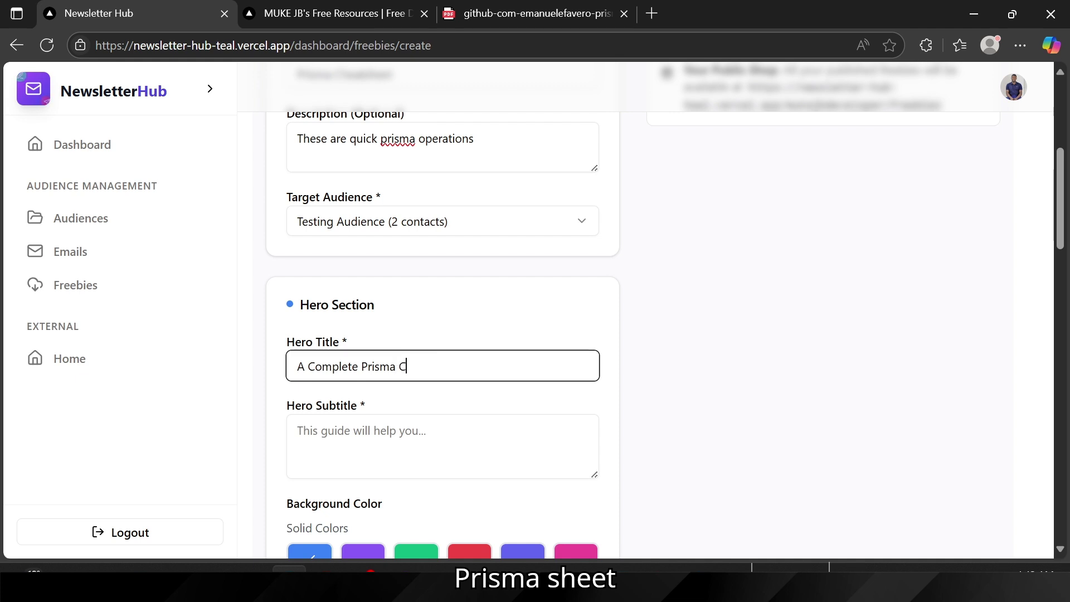
pyautogui.write('heat shee')
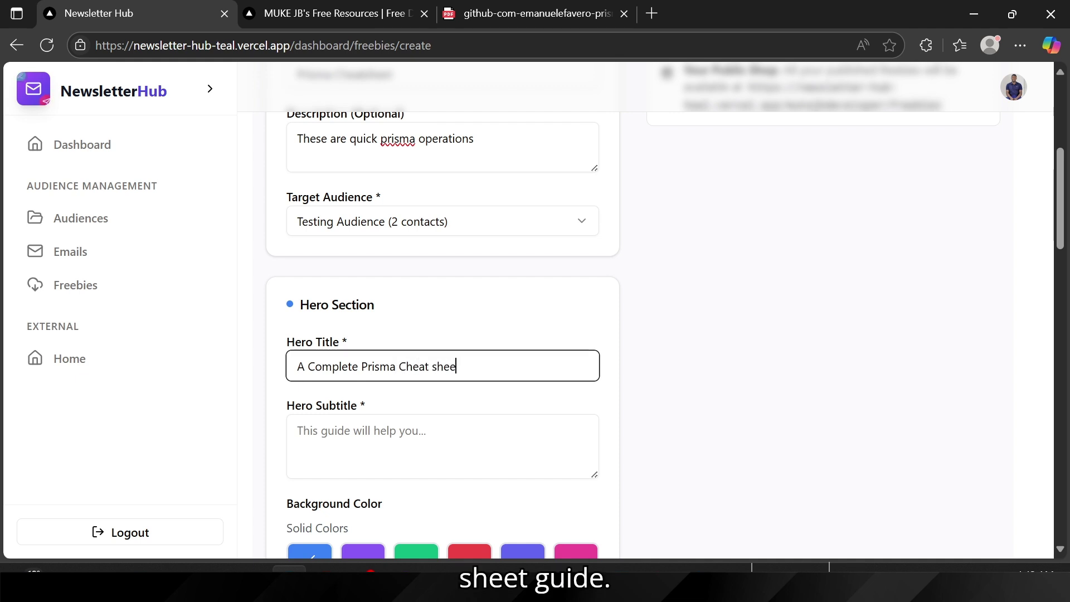
pyautogui.write('t Gusde')
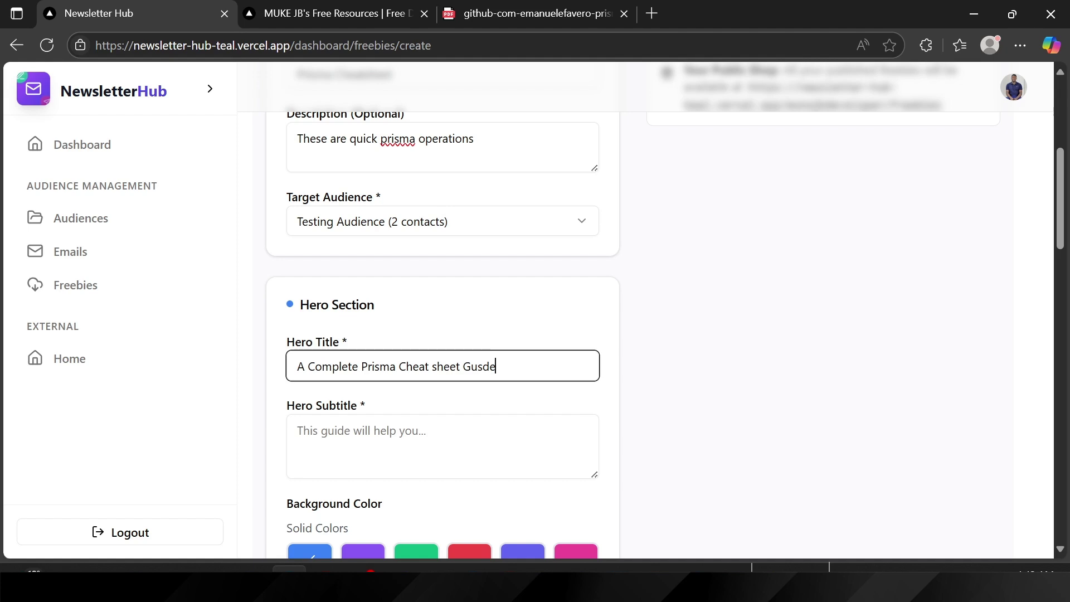
pyautogui.write('de with eve')
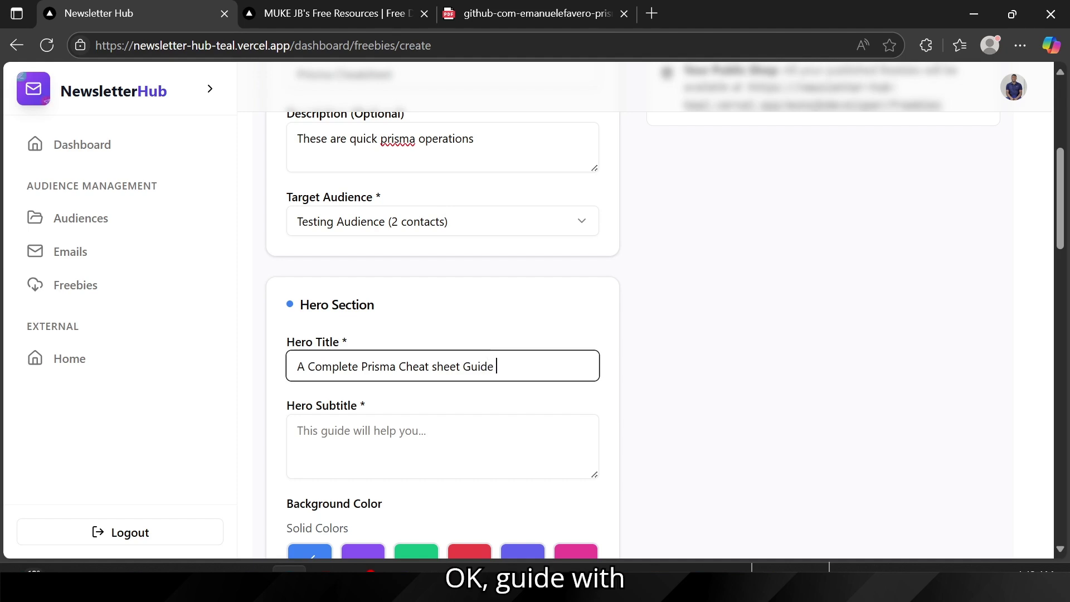
pyautogui.write('r')
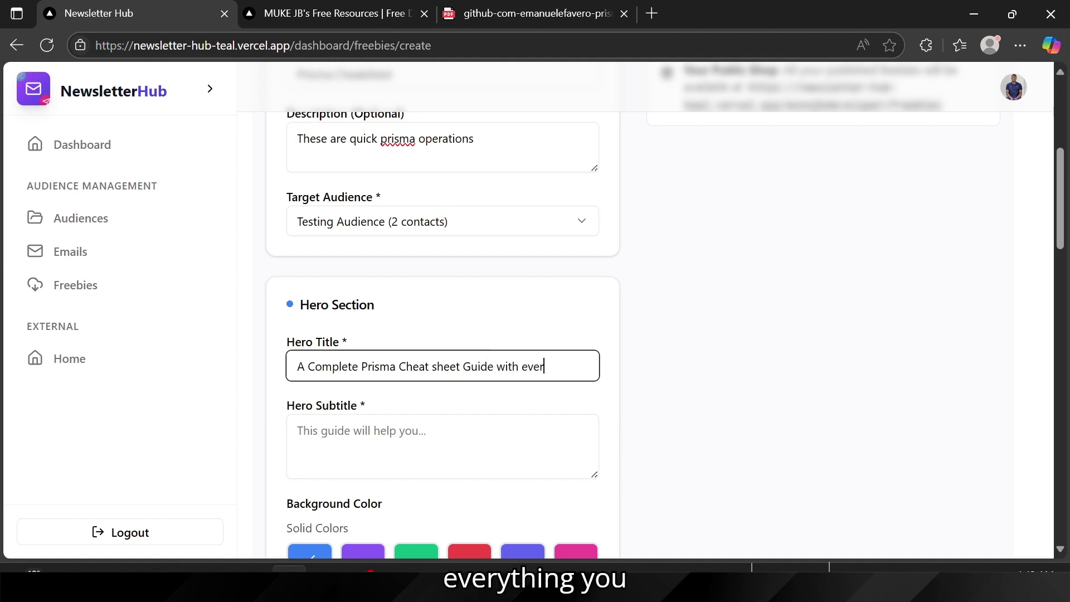
pyautogui.write('ything you need')
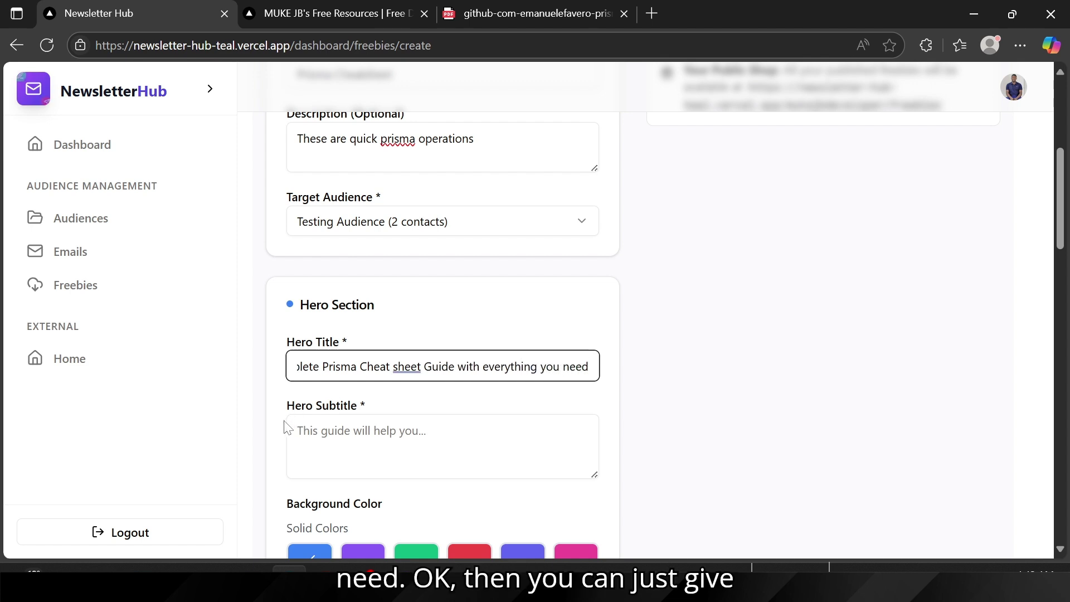
# Step: Enter Hero Subtitle 'This guide will be your daily handbook for mastering prisma foir fullstack development'
pyautogui.click(313, 434)
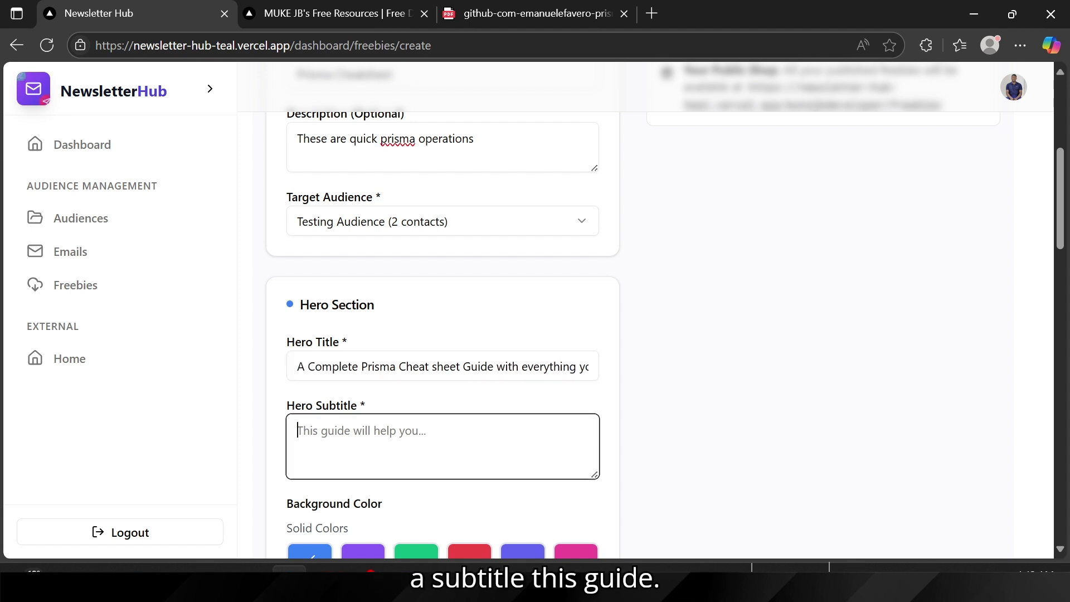
pyautogui.write('This ')
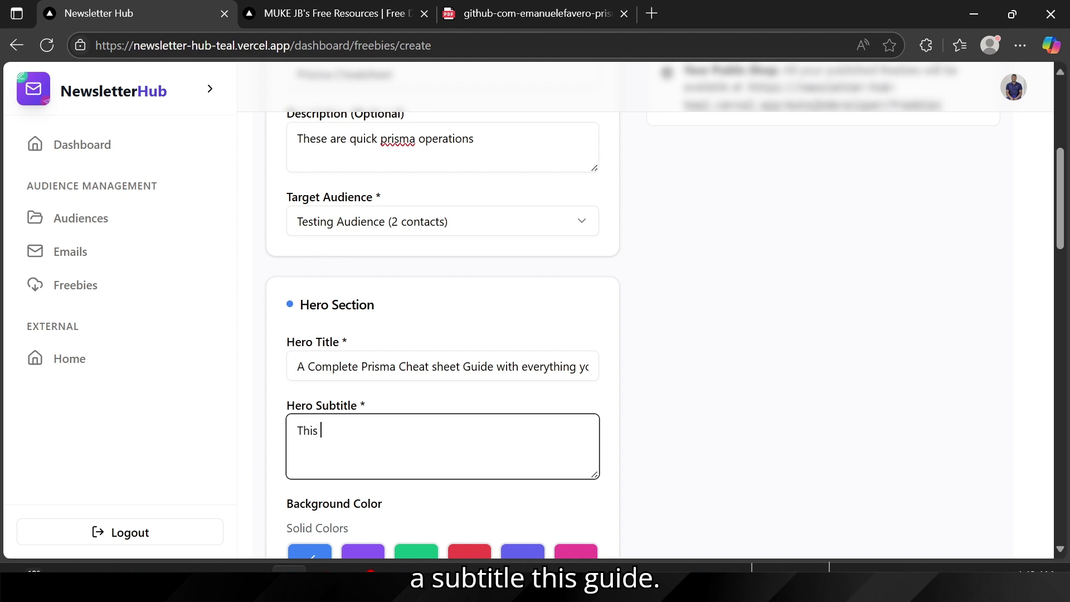
pyautogui.write('guide w')
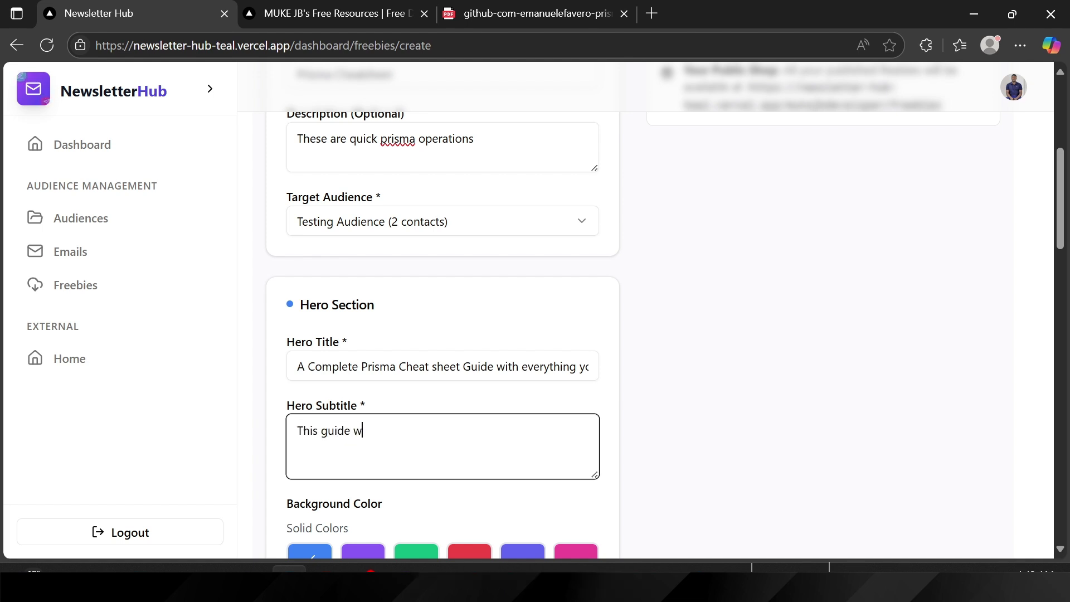
pyautogui.write('ill be your d')
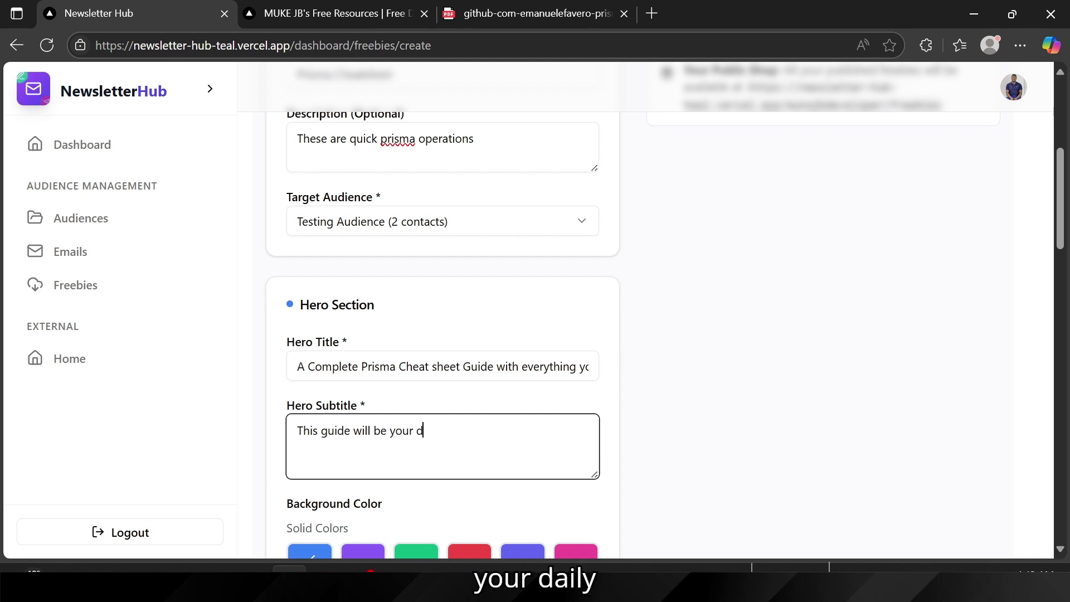
pyautogui.write('aily hand')
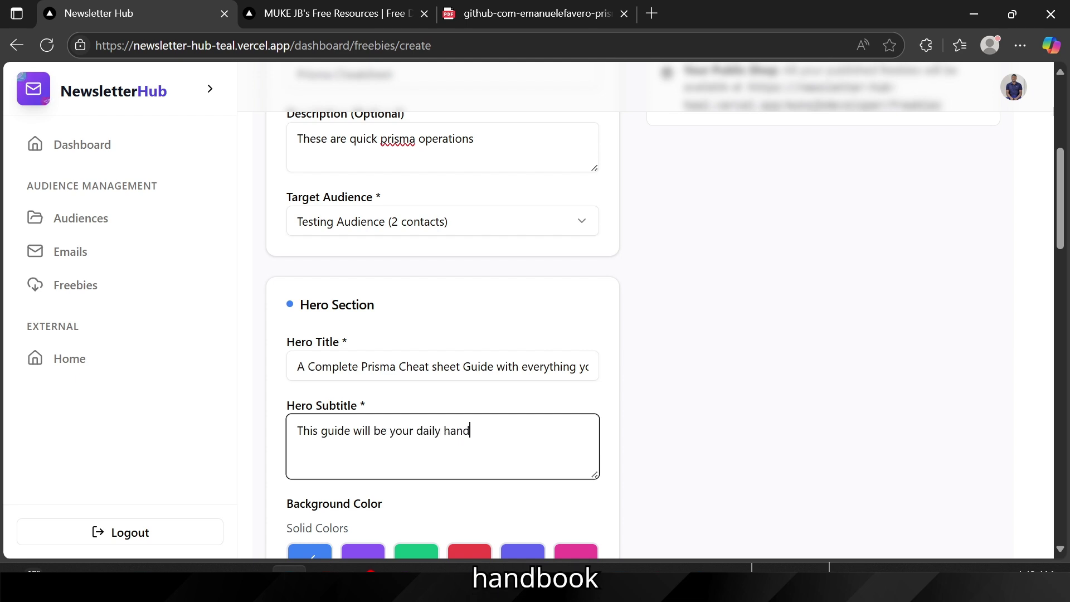
pyautogui.write('book')
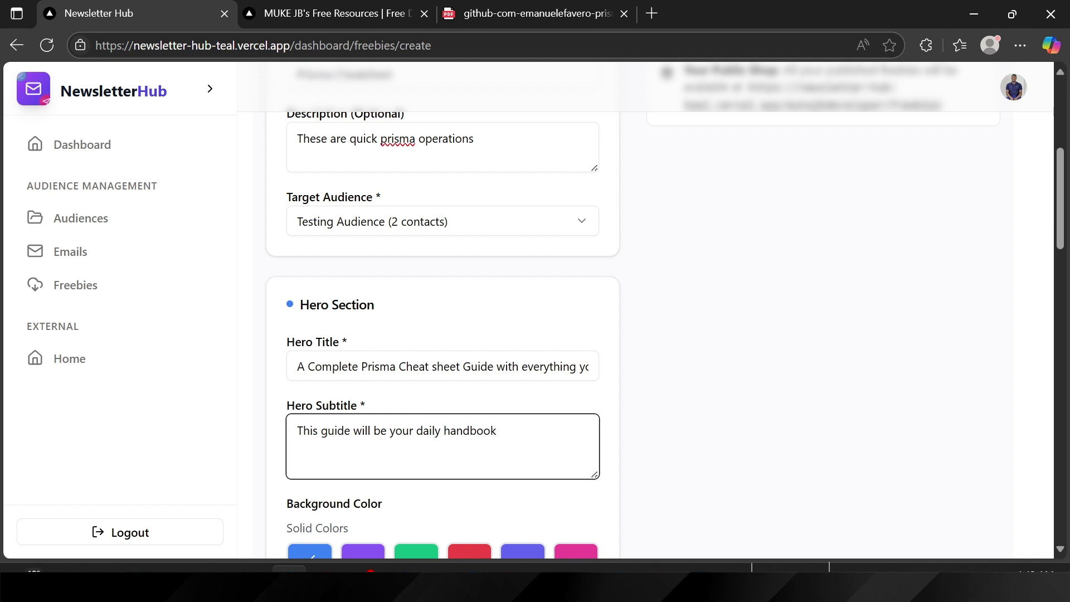
pyautogui.write(' for masterin')
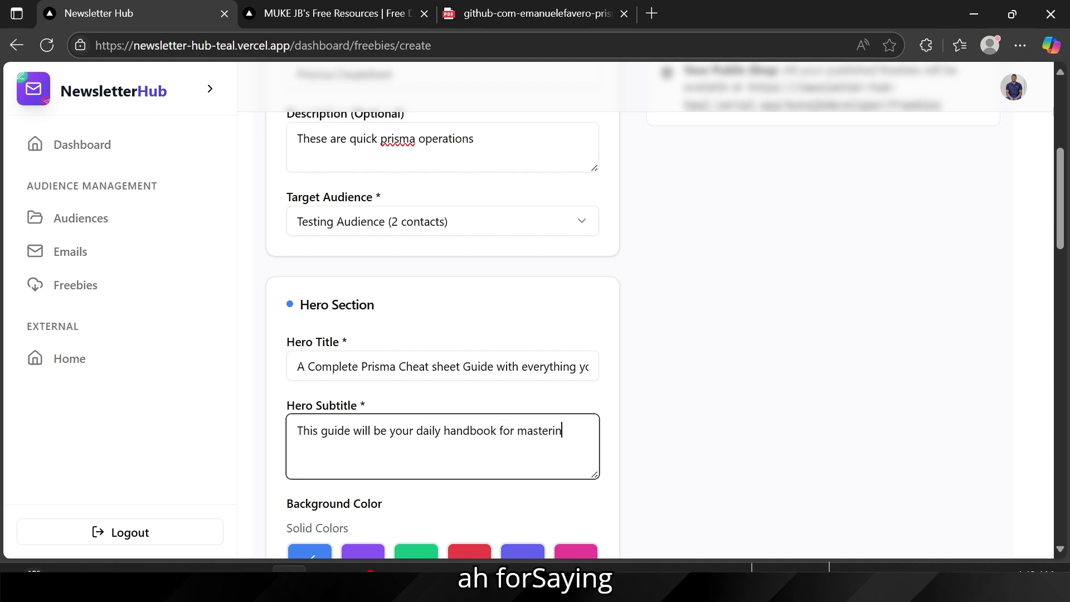
pyautogui.write('g prism')
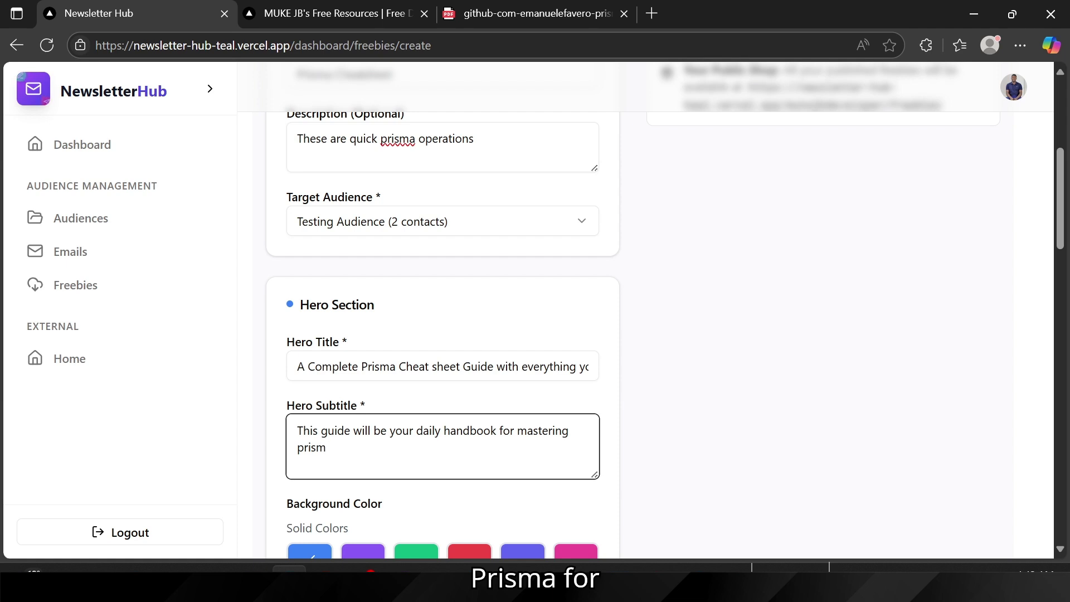
pyautogui.write('a foir fullst')
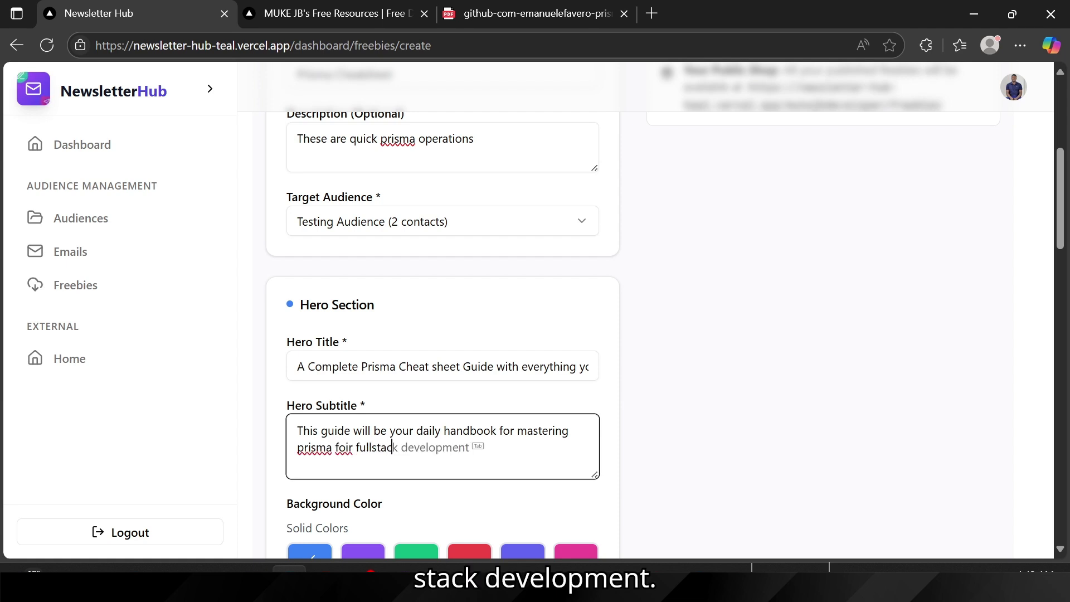
pyautogui.write('ac')
pyautogui.press('Tab')
pyautogui.scroll(-2, 324, 430)
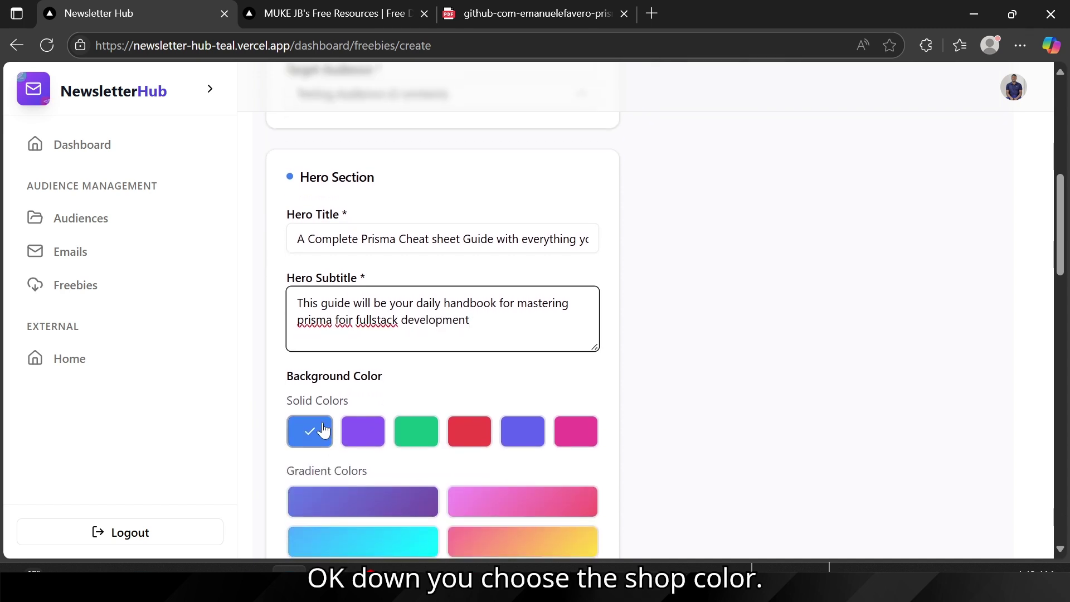
pyautogui.scroll(-2, 402, 406)
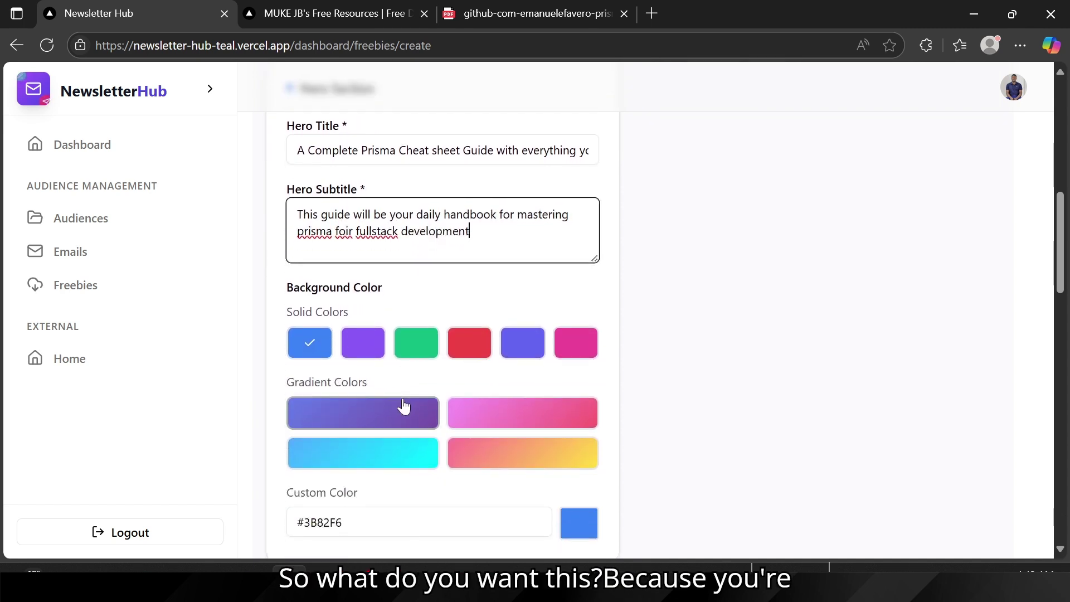
pyautogui.scroll(10, 328, 208)
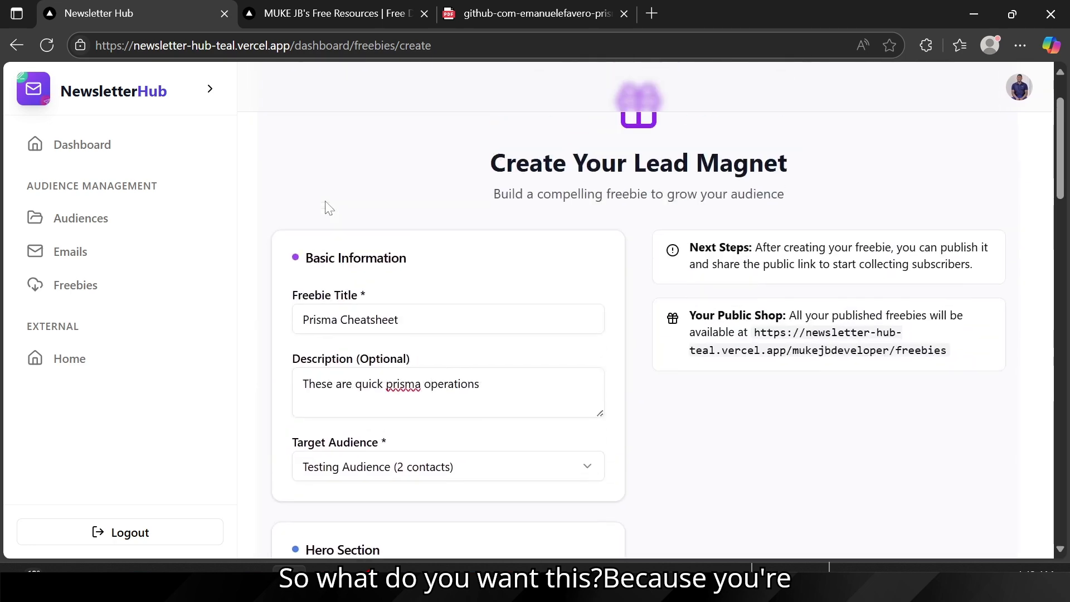
pyautogui.scroll(-3, 379, 357)
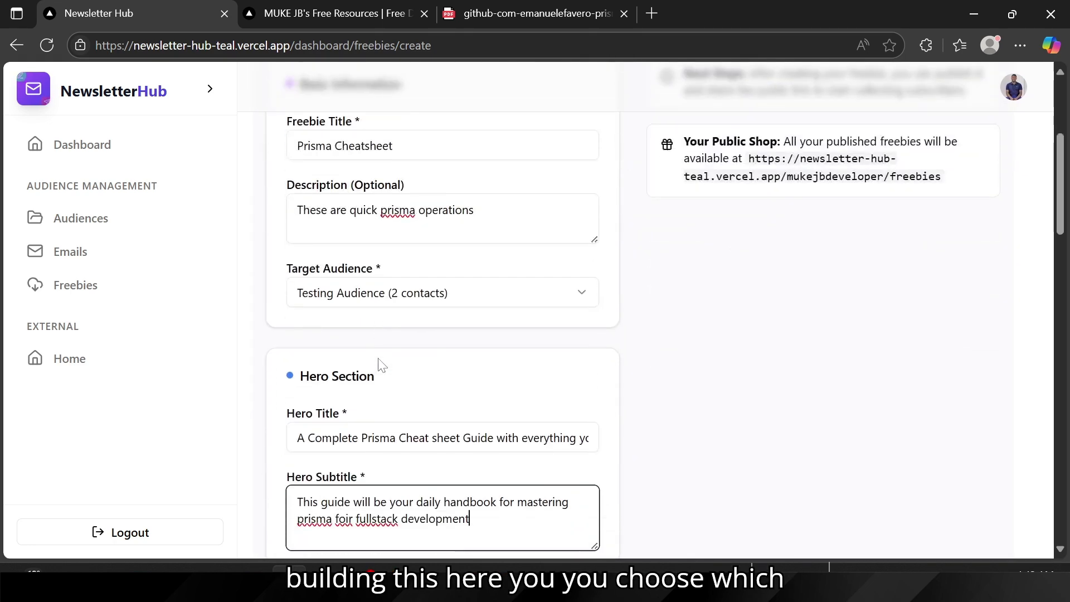
pyautogui.scroll(-7, 353, 449)
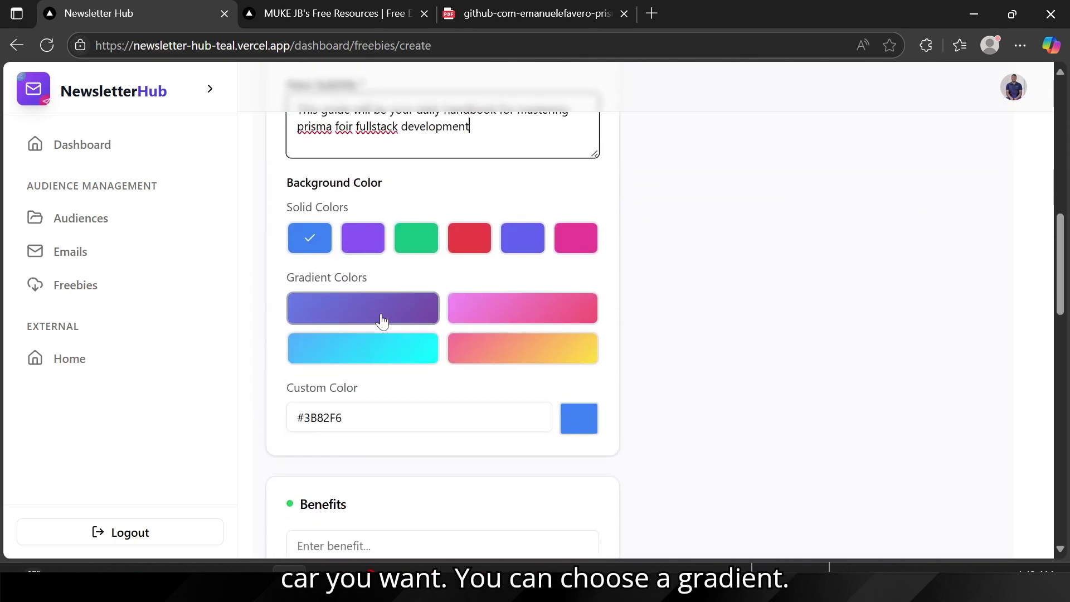
pyautogui.click(381, 317)
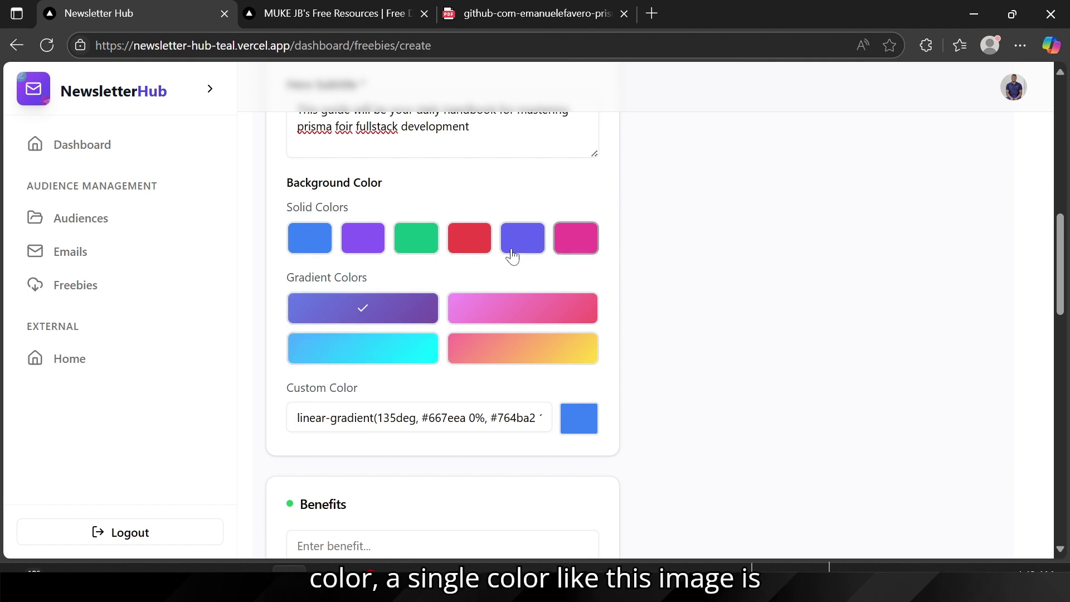
pyautogui.click(310, 238)
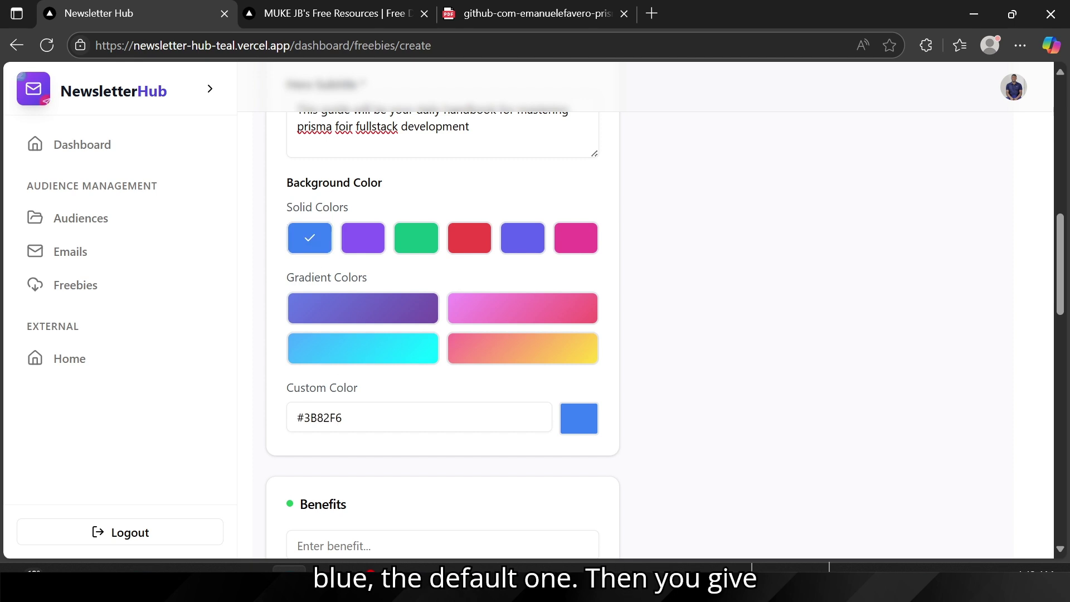
pyautogui.scroll(-3, 319, 257)
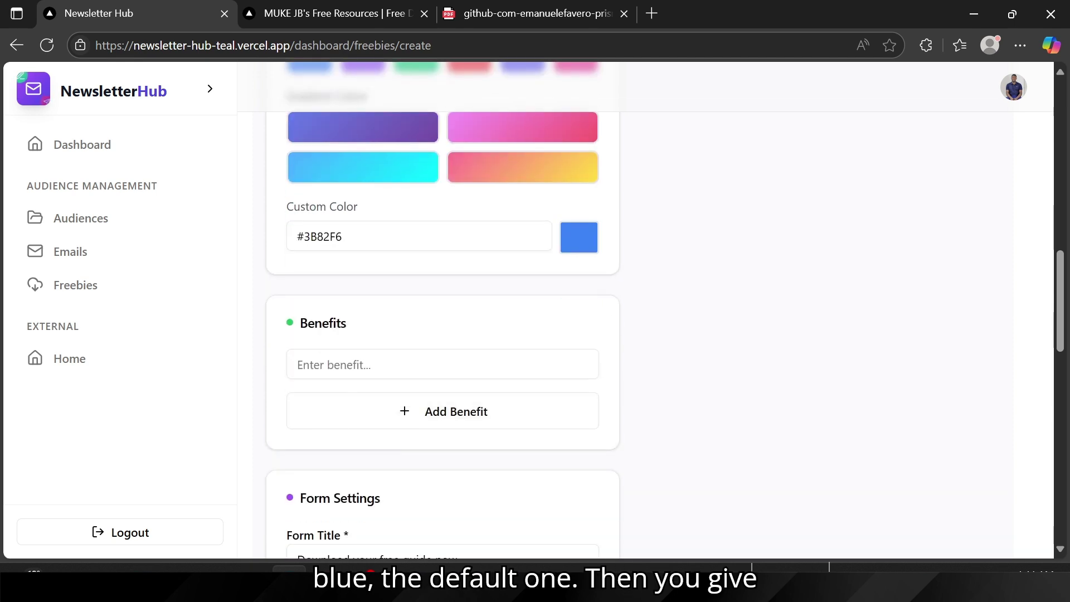
# Step: Fill three benefit entries: 'All CRUD Operations', 'Clean and Precise', and 'Handbook'
pyautogui.click(443, 365)
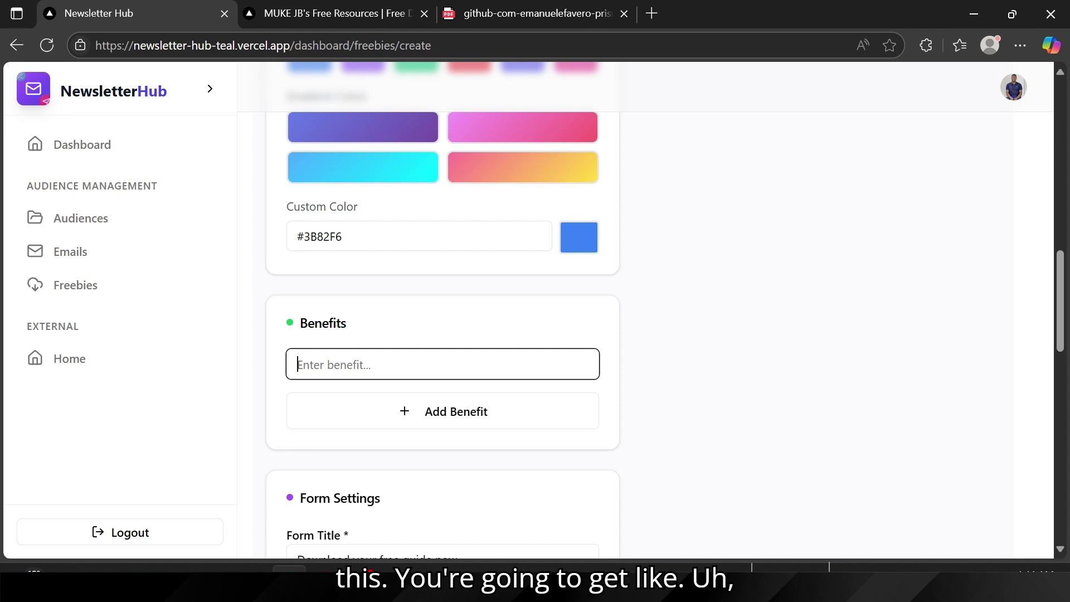
pyautogui.write('-')
pyautogui.press('BackSpace')
pyautogui.write('cRU')
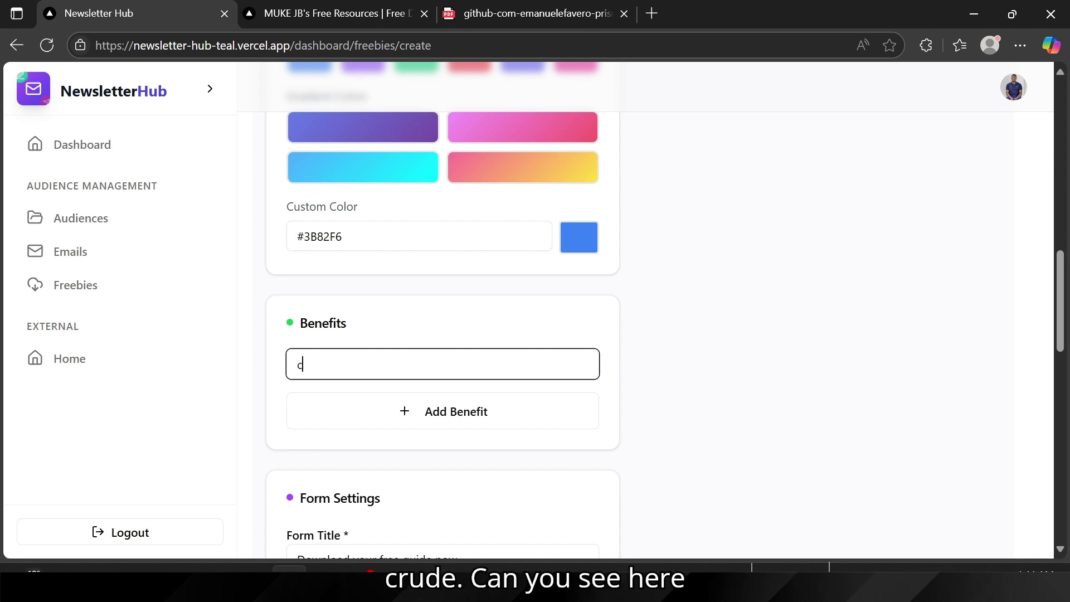
pyautogui.press('BackSpace')
pyautogui.press('BackSpace')
pyautogui.press('BackSpace')
pyautogui.write('C')
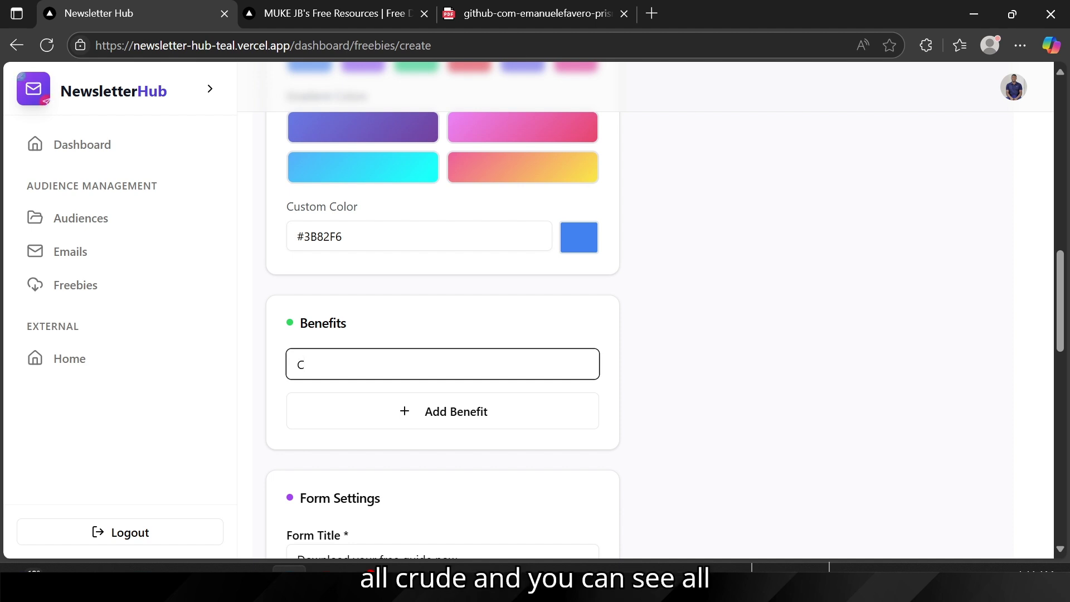
pyautogui.press('BackSpace')
pyautogui.write('All ')
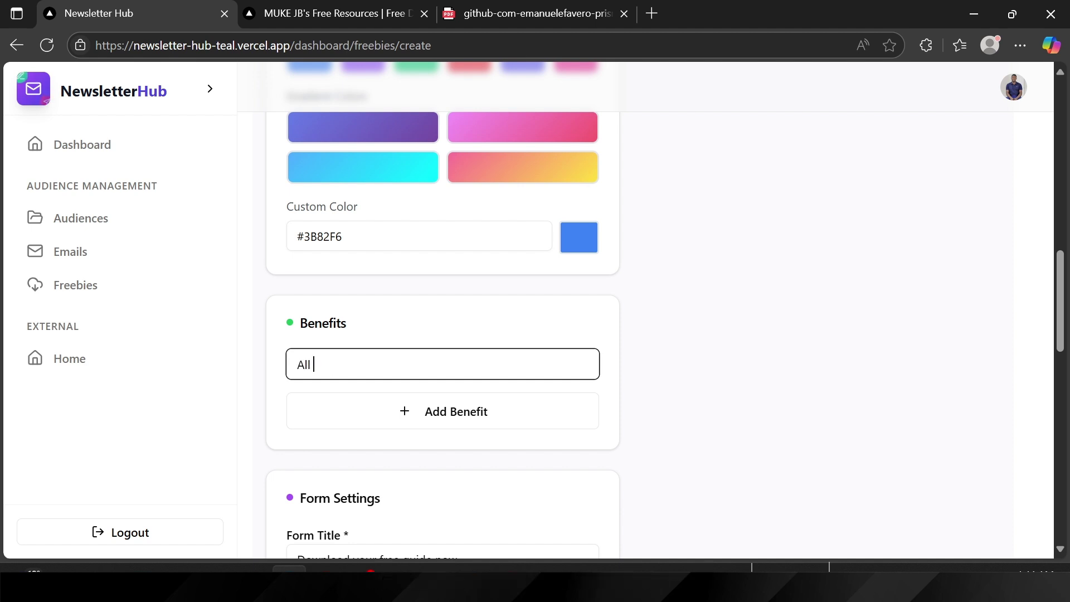
pyautogui.write('CRUD Operations')
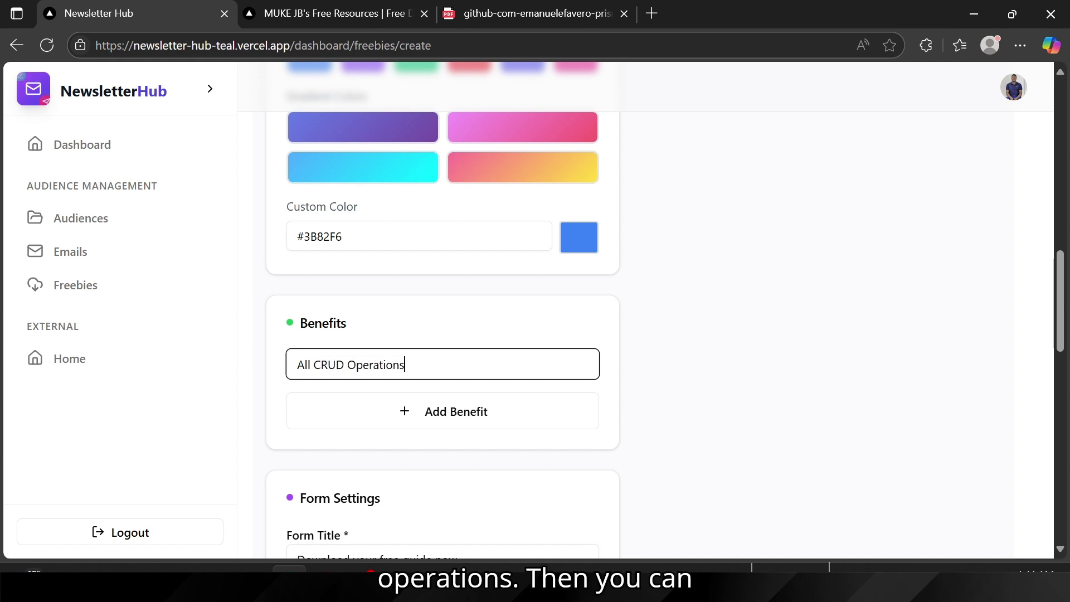
pyautogui.click(375, 421)
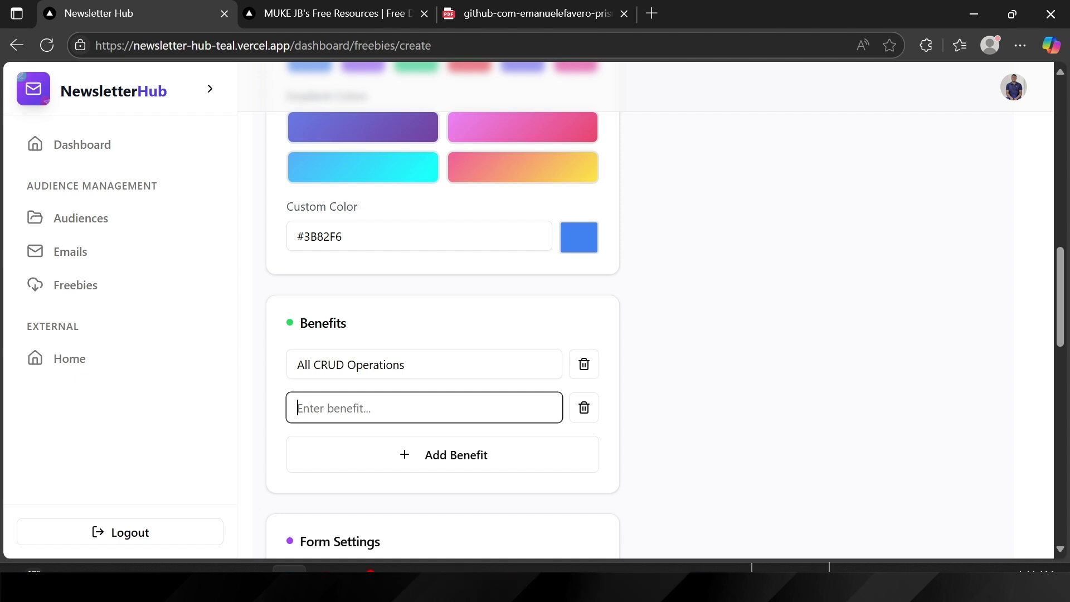
pyautogui.write('Clean ')
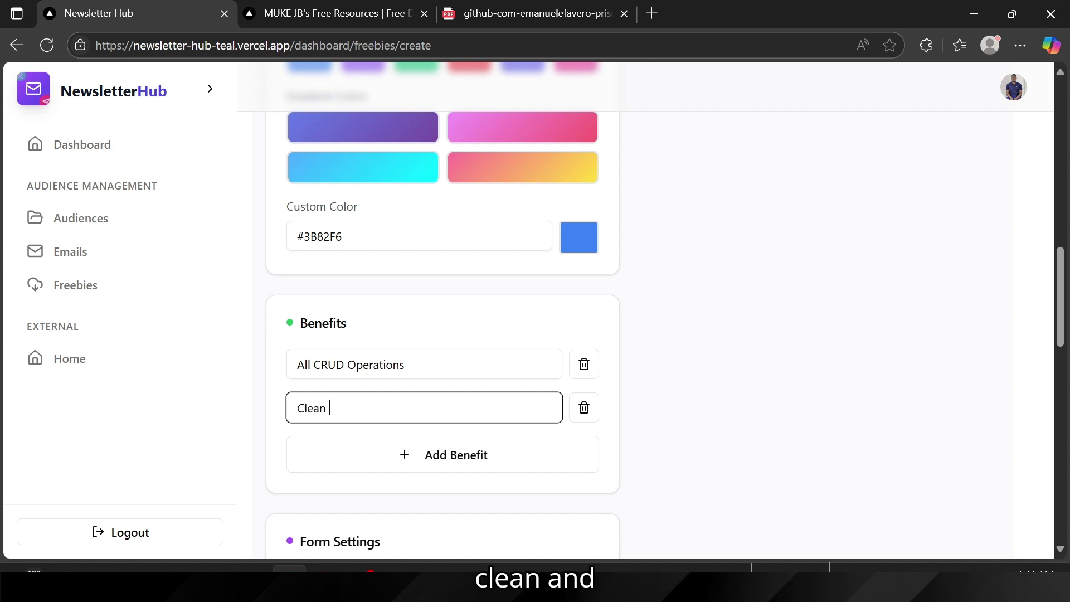
pyautogui.write('and Precise')
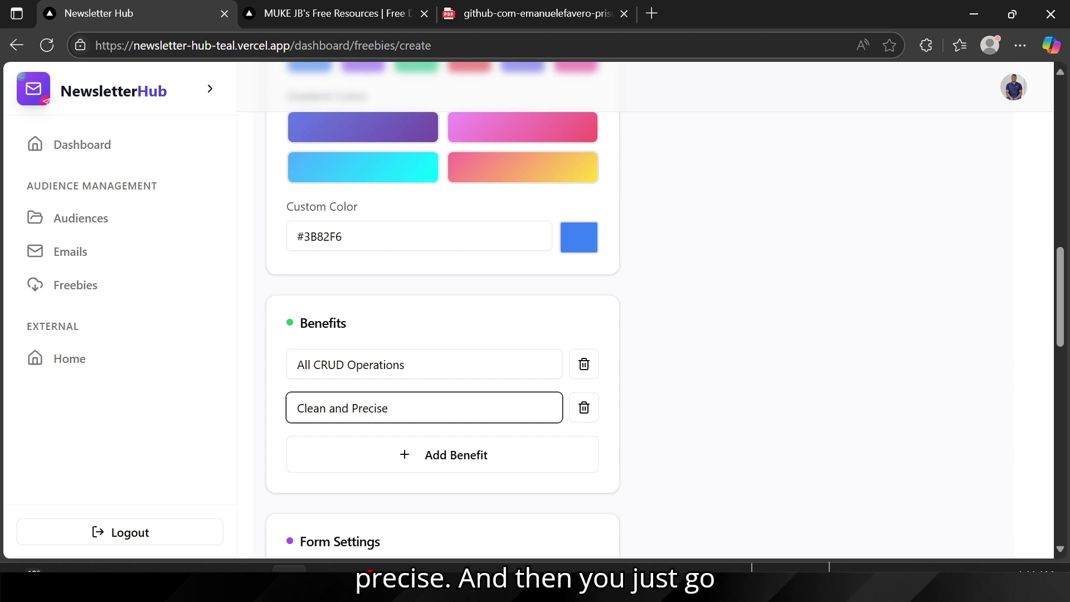
pyautogui.click(363, 456)
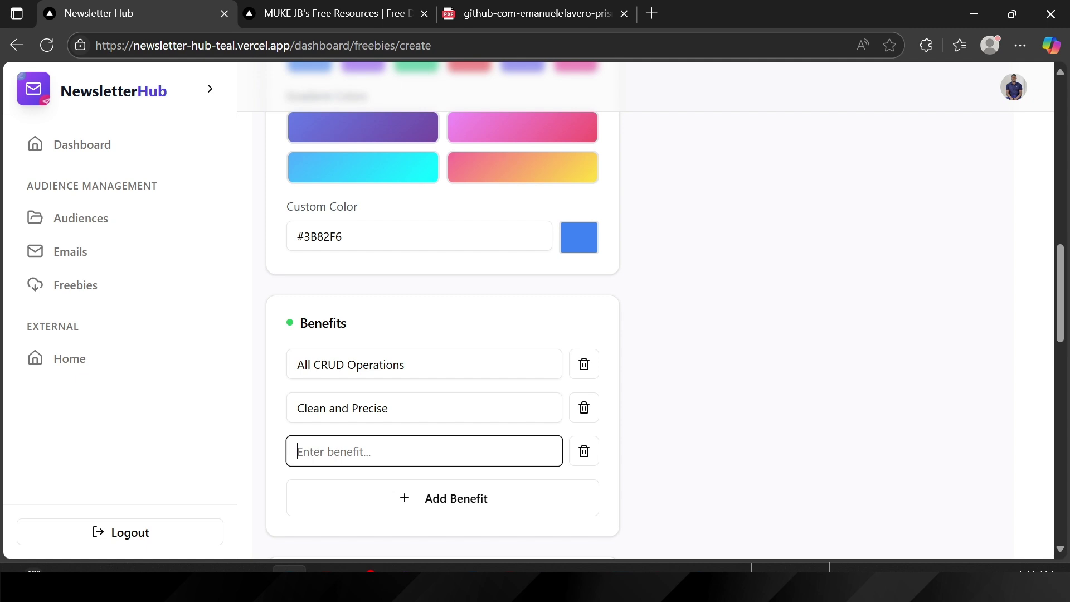
pyautogui.write('Ha')
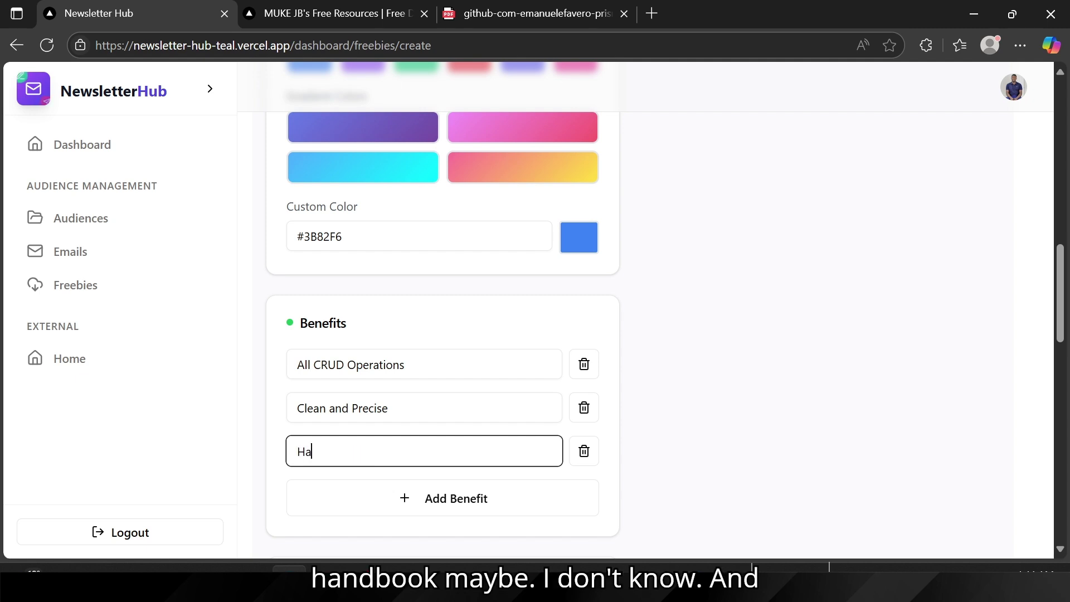
pyautogui.write('ndbook')
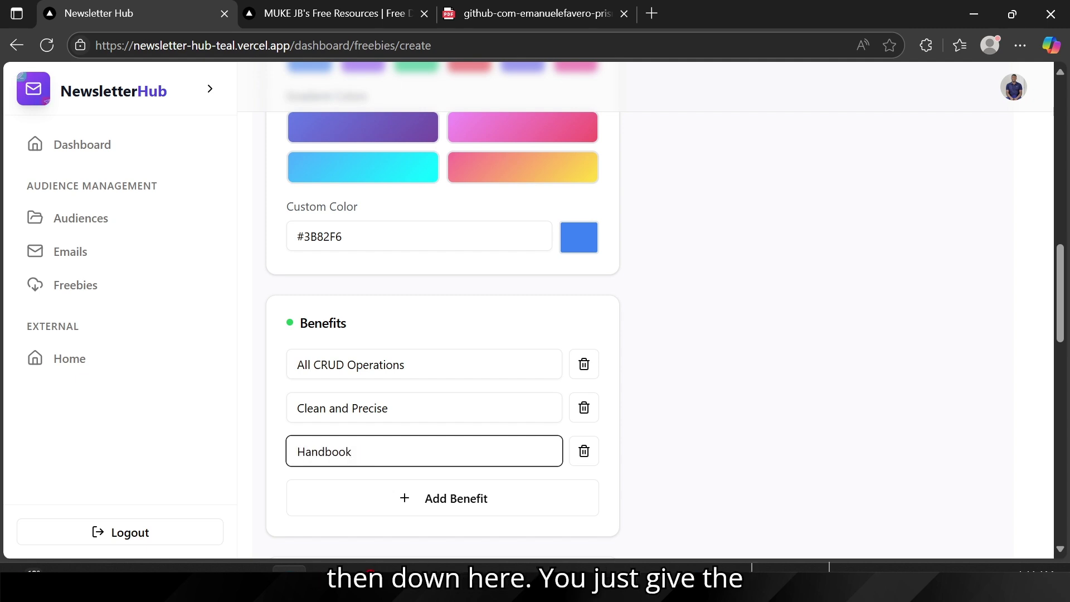
pyautogui.scroll(-4, 443, 335)
pyautogui.scroll(-2, 348, 426)
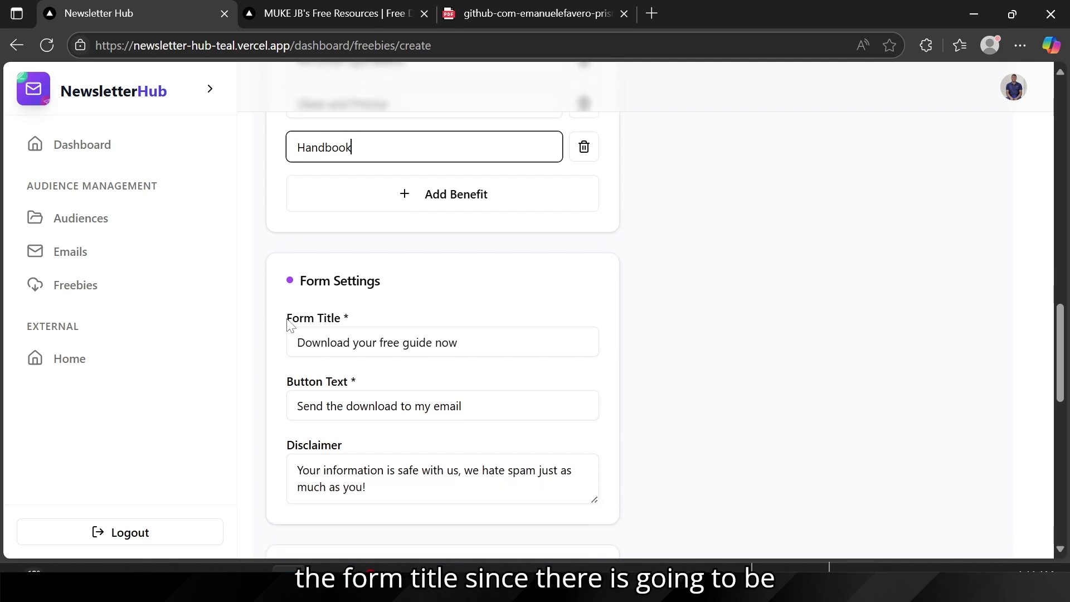
pyautogui.moveTo(288, 319); pyautogui.dragTo(337, 332)
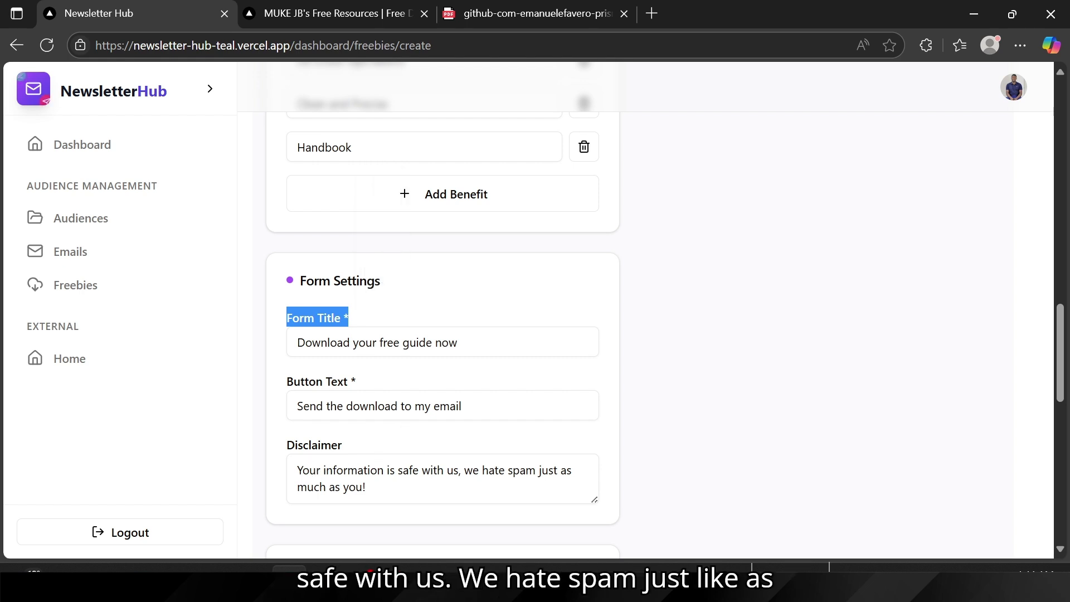
pyautogui.scroll(-5, 360, 466)
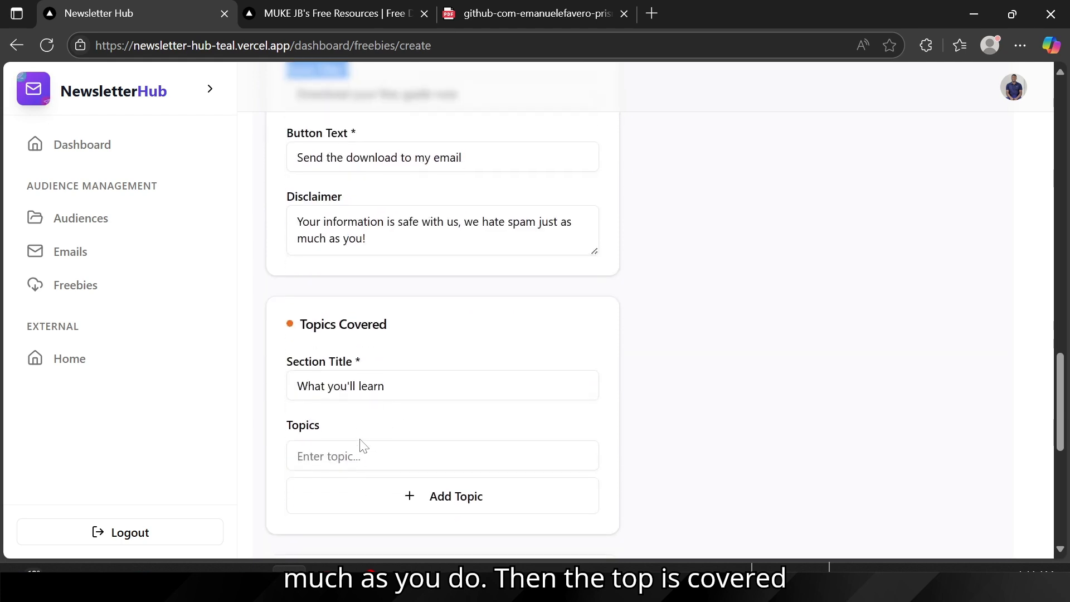
pyautogui.click(361, 448)
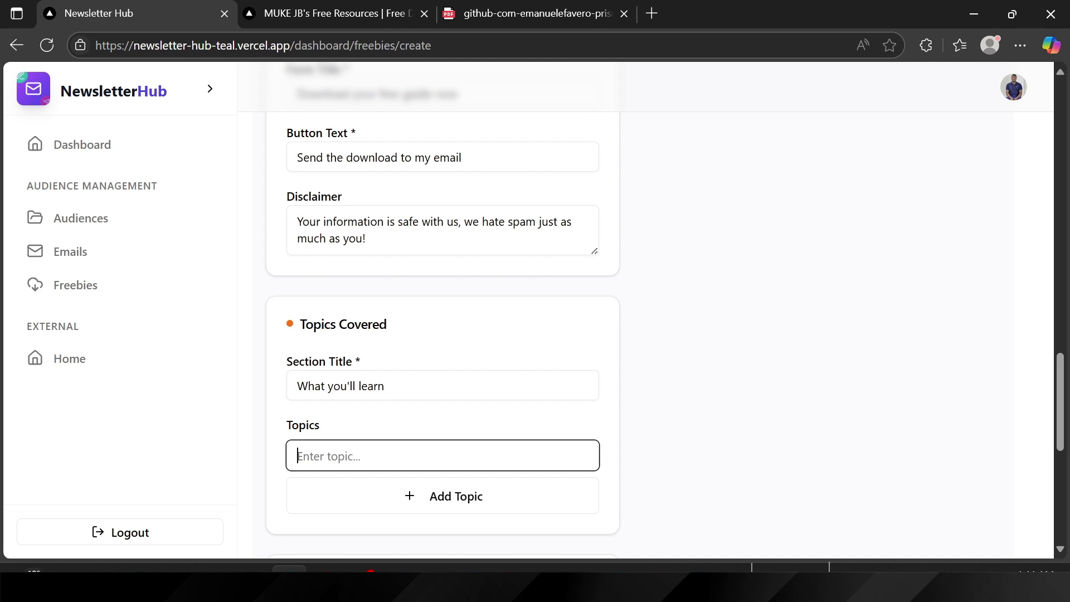
# Step: Enter four topics: Prisma CLI, Prisma Global Instance Initilaisation, Prisma Queries, Advanced Filter Queries
pyautogui.write('Prrisma C')
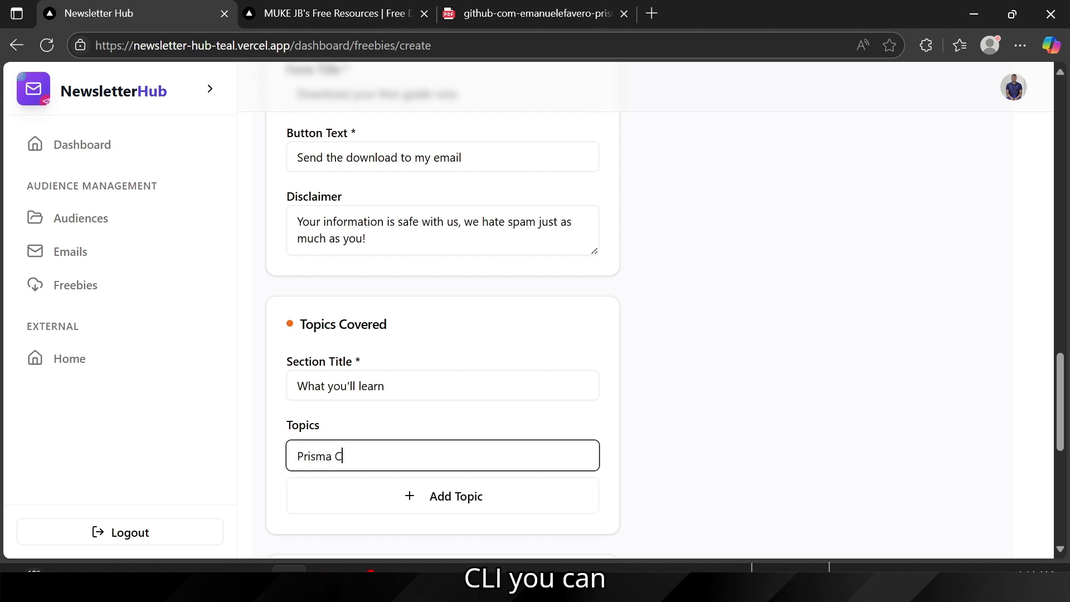
pyautogui.write('LI')
pyautogui.click(341, 491)
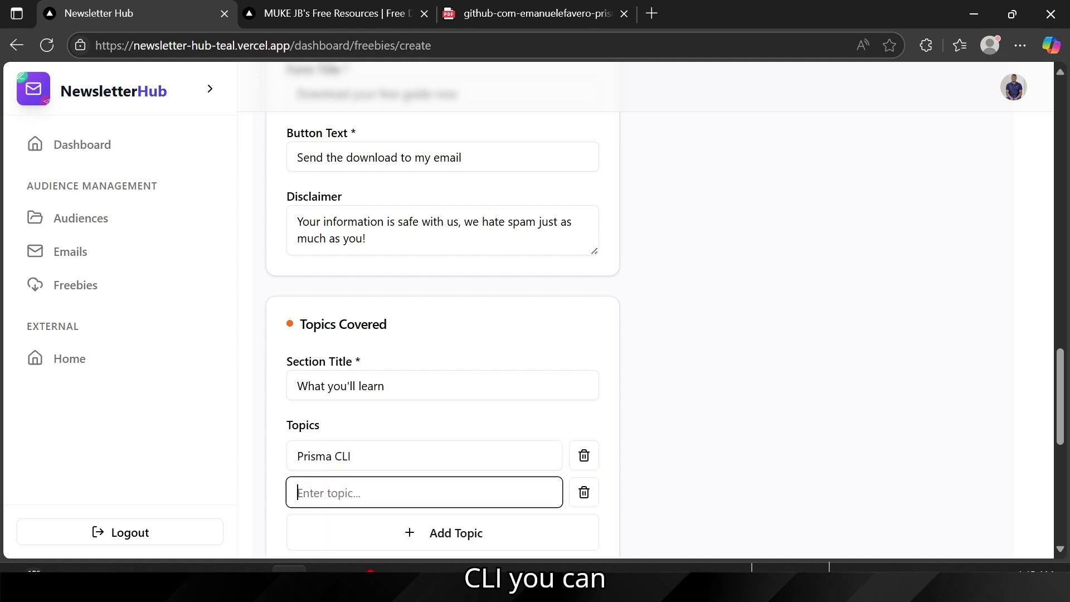
pyautogui.write('pRISM')
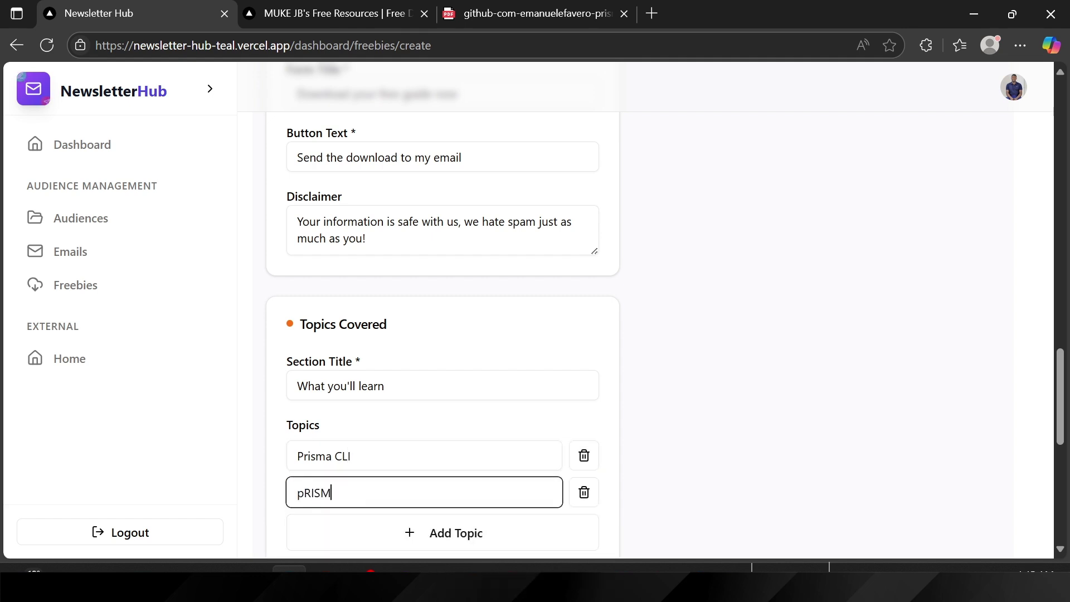
pyautogui.press('BackSpace')
pyautogui.press('BackSpace')
pyautogui.press('BackSpace')
pyautogui.press('BackSpace')
pyautogui.press('BackSpace')
pyautogui.write('Prisma Global Insta')
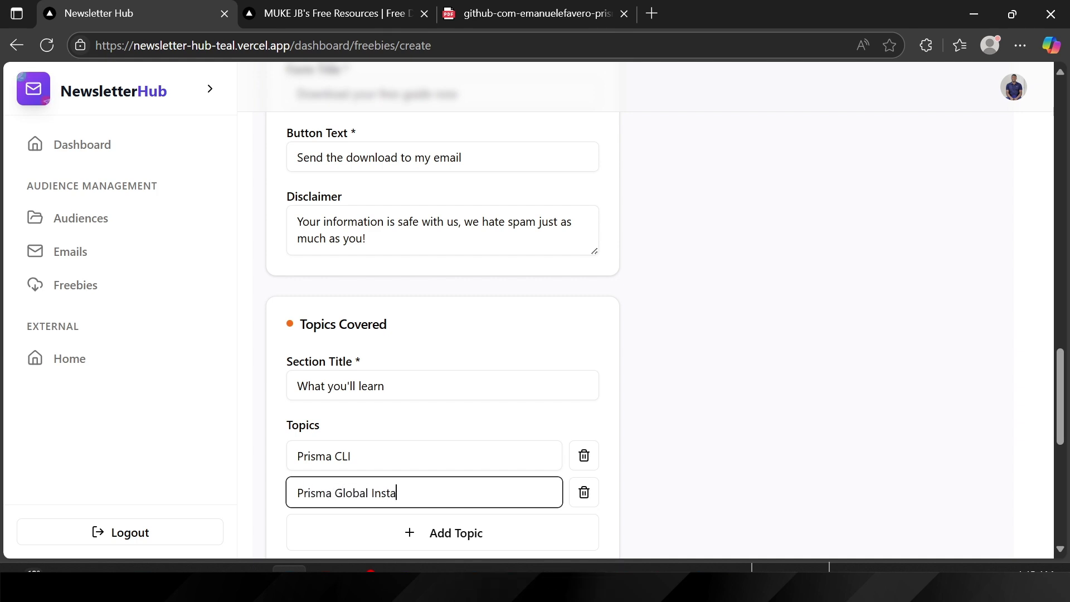
pyautogui.write('nce Ini')
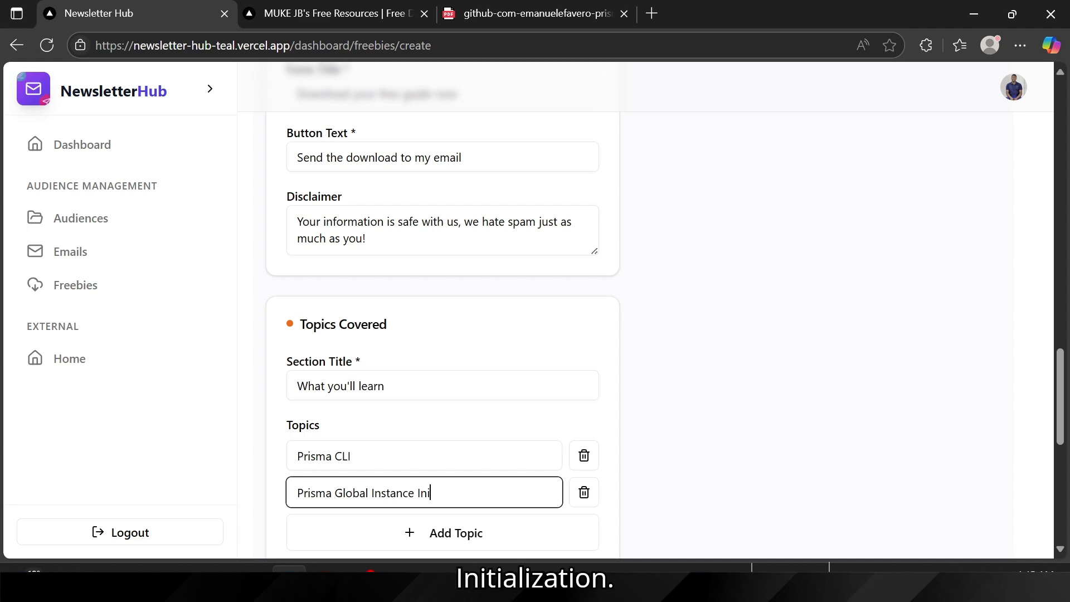
pyautogui.write('tilaisat')
pyautogui.write('ion')
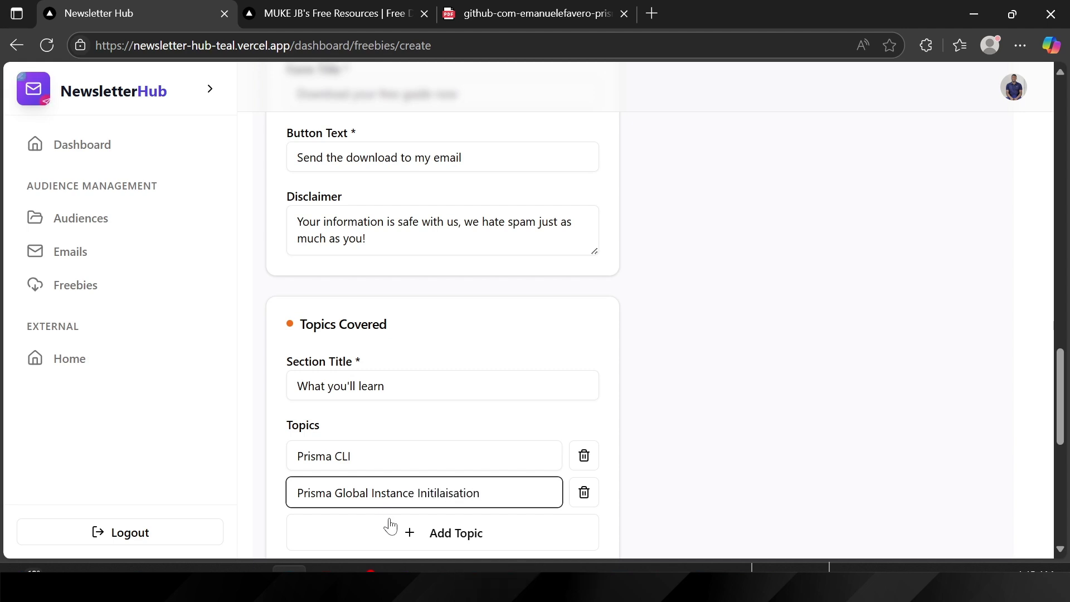
pyautogui.click(390, 526)
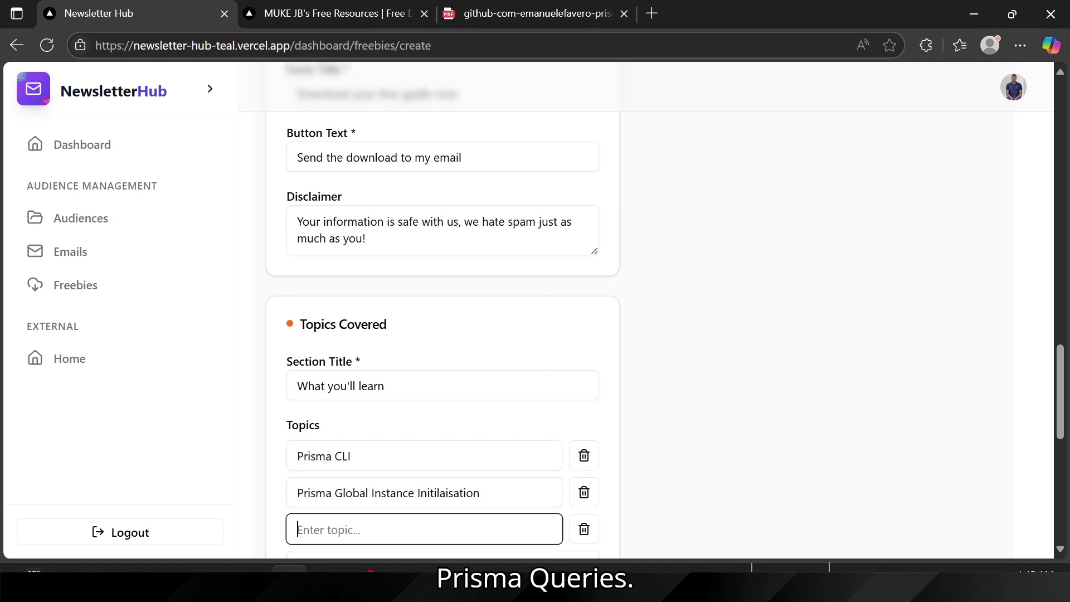
pyautogui.write('Pris')
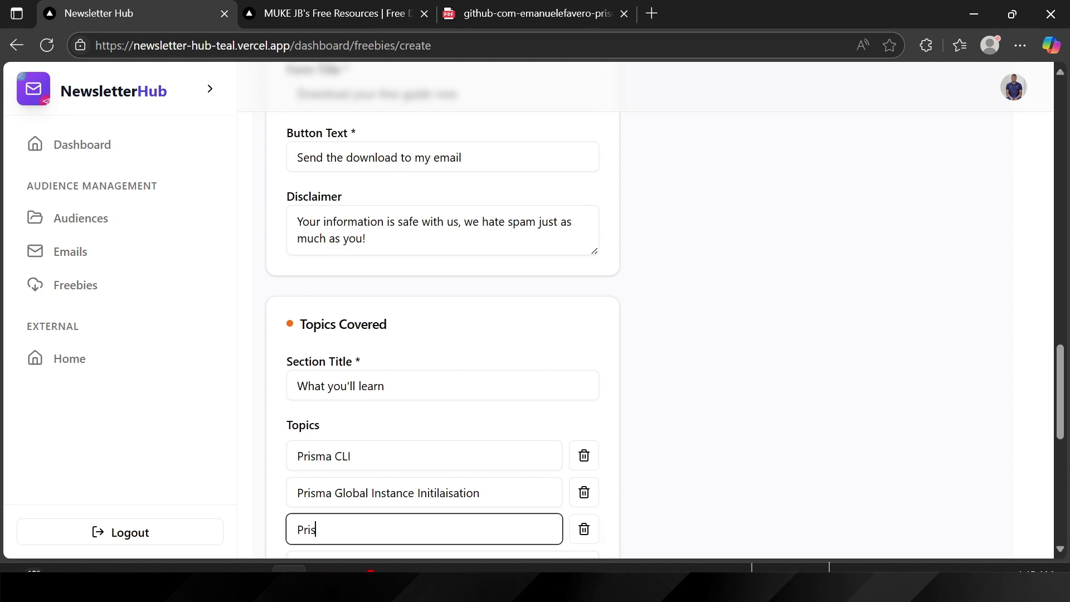
pyautogui.write('ma Queri')
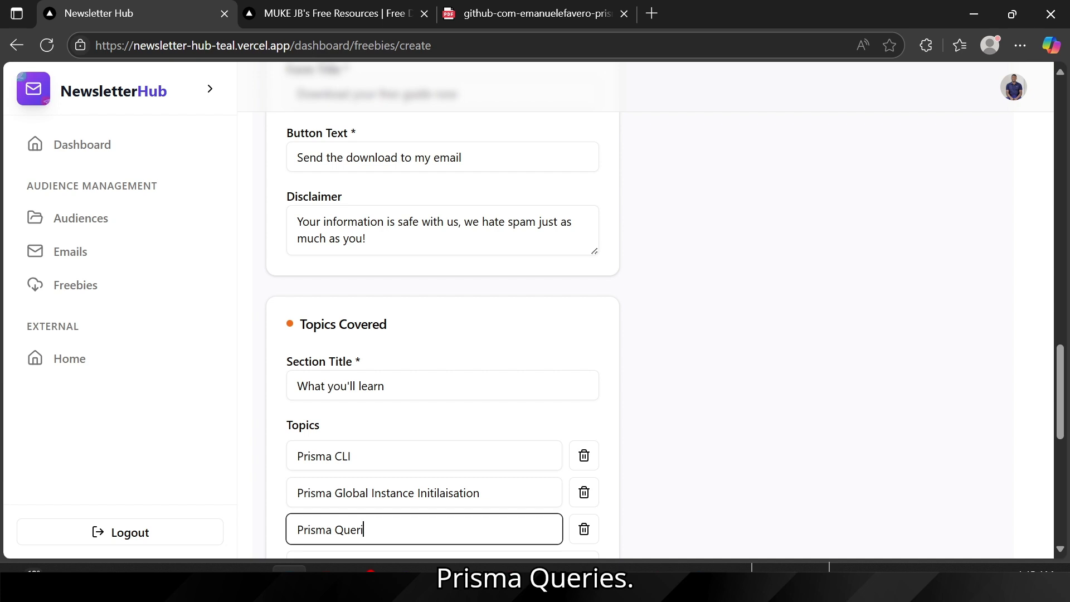
pyautogui.write('es')
pyautogui.scroll(-3, 370, 444)
pyautogui.click(371, 444)
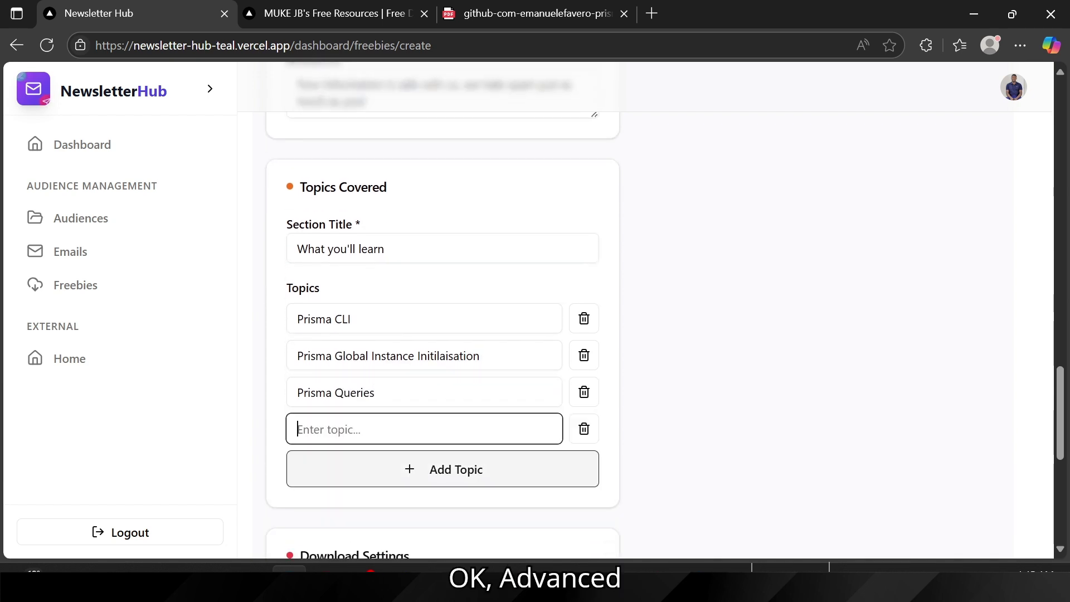
pyautogui.write('Advanced ')
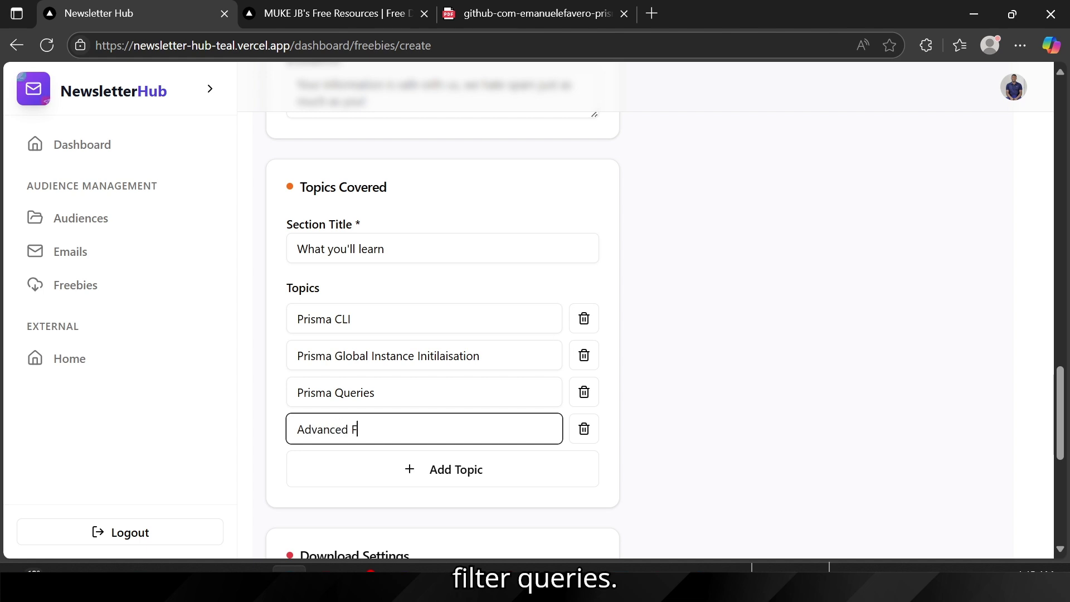
pyautogui.write('Filter Qu')
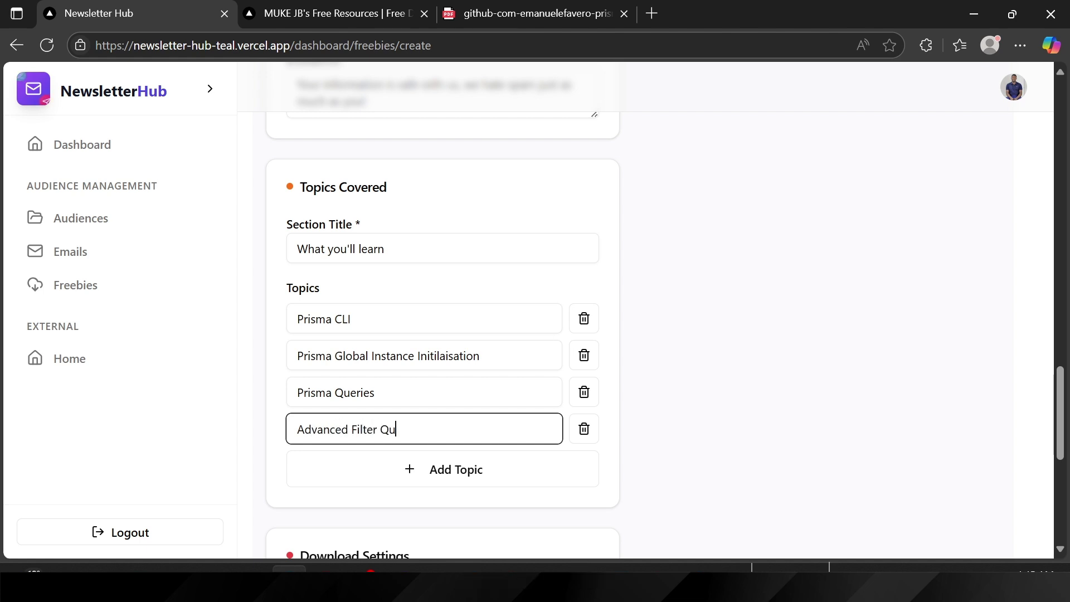
pyautogui.write('eries')
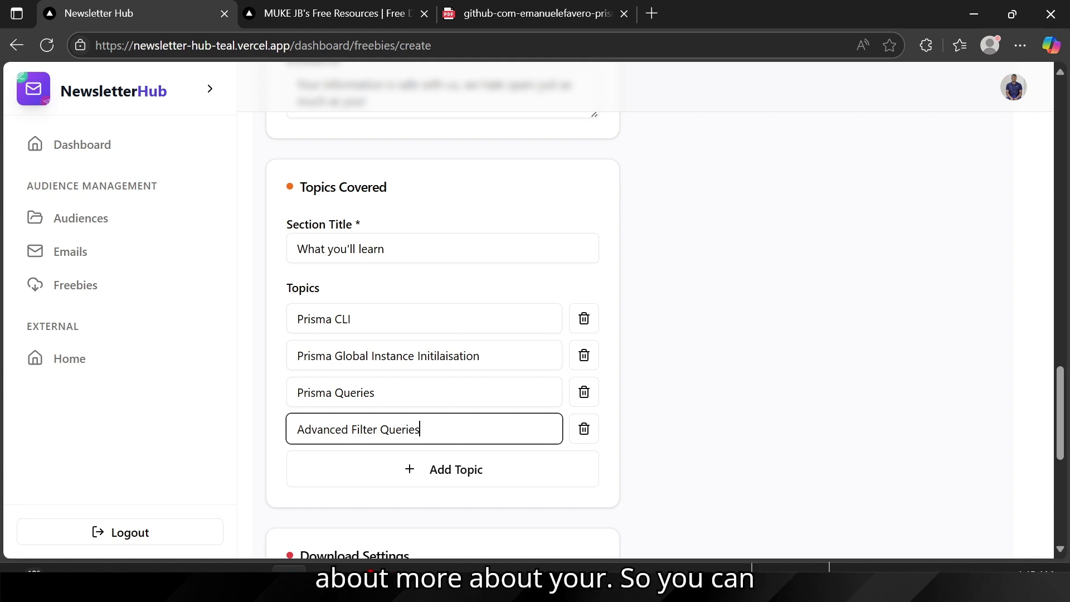
pyautogui.scroll(8, 370, 257)
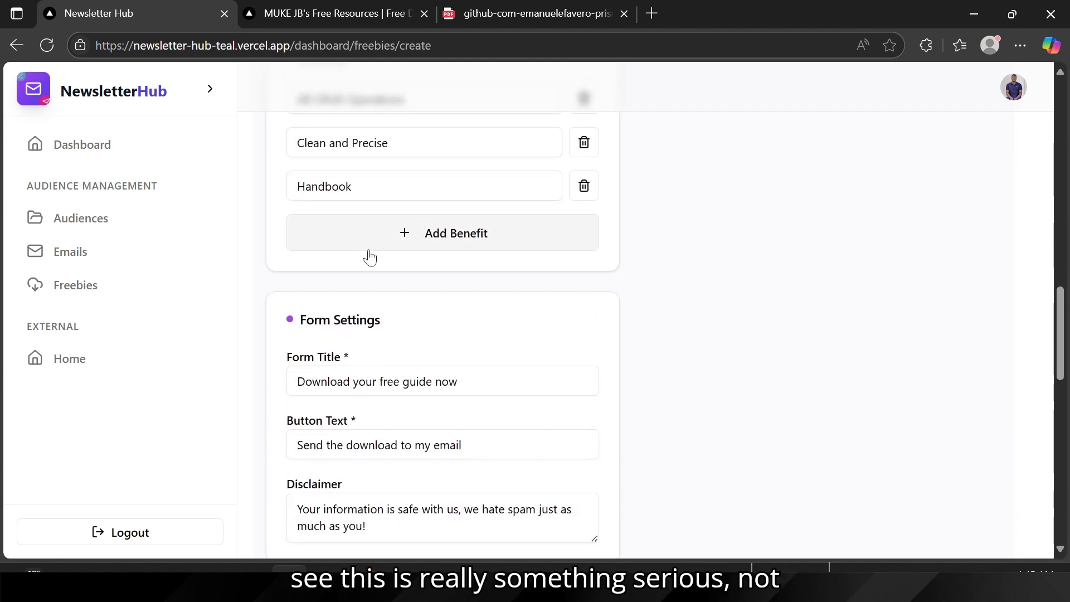
# Step: Add 'CRUD Operations' and 'Framework Guides' as the fifth and sixth topics
pyautogui.scroll(3, 369, 258)
pyautogui.scroll(-7, 371, 257)
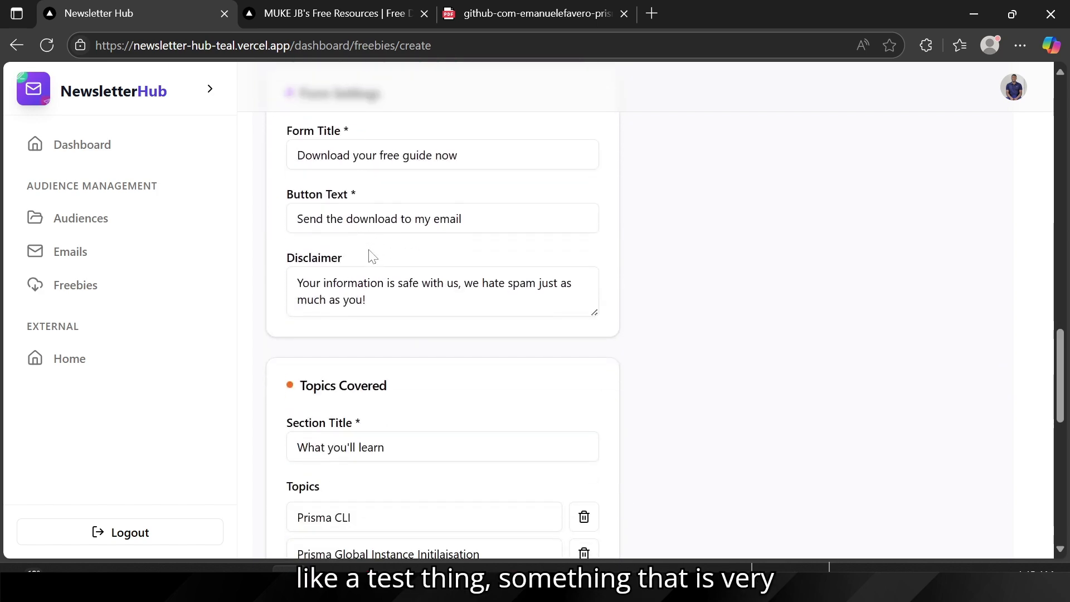
pyautogui.scroll(-3, 360, 371)
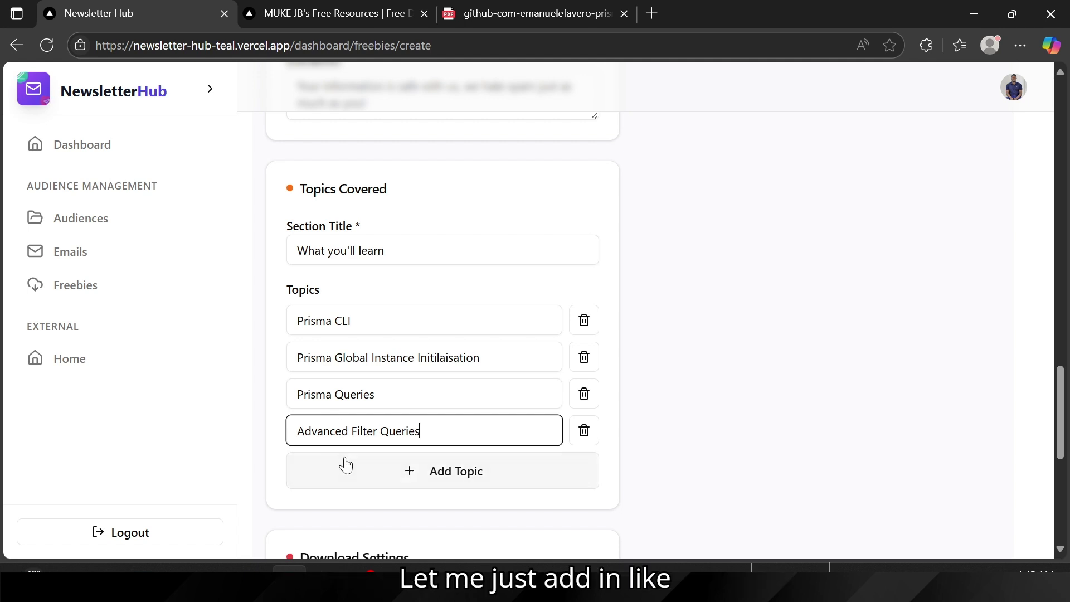
pyautogui.click(337, 475)
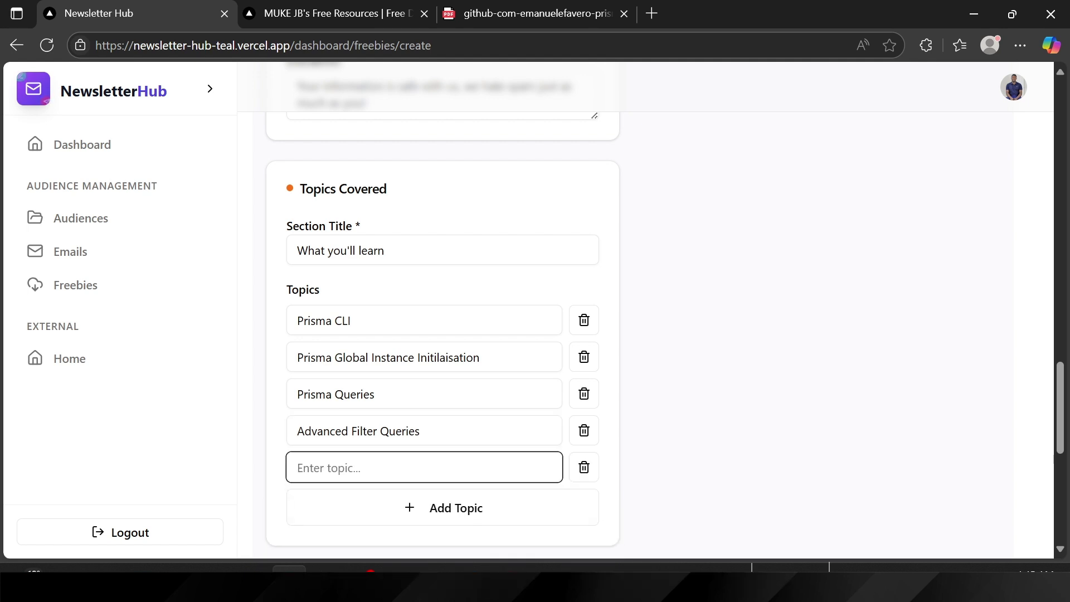
pyautogui.write('CRUD Operations')
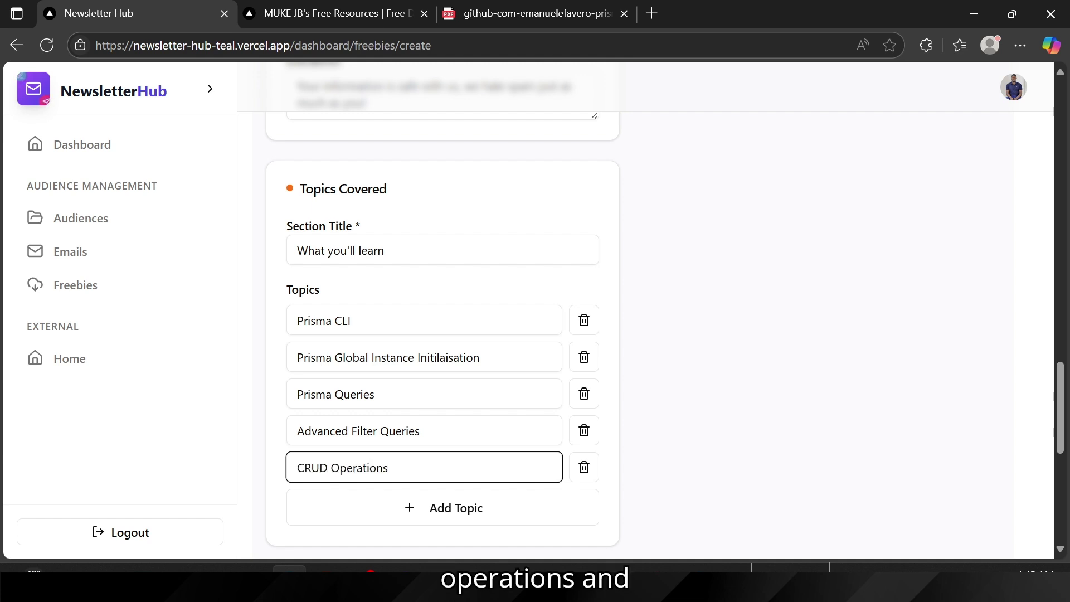
pyautogui.click(342, 508)
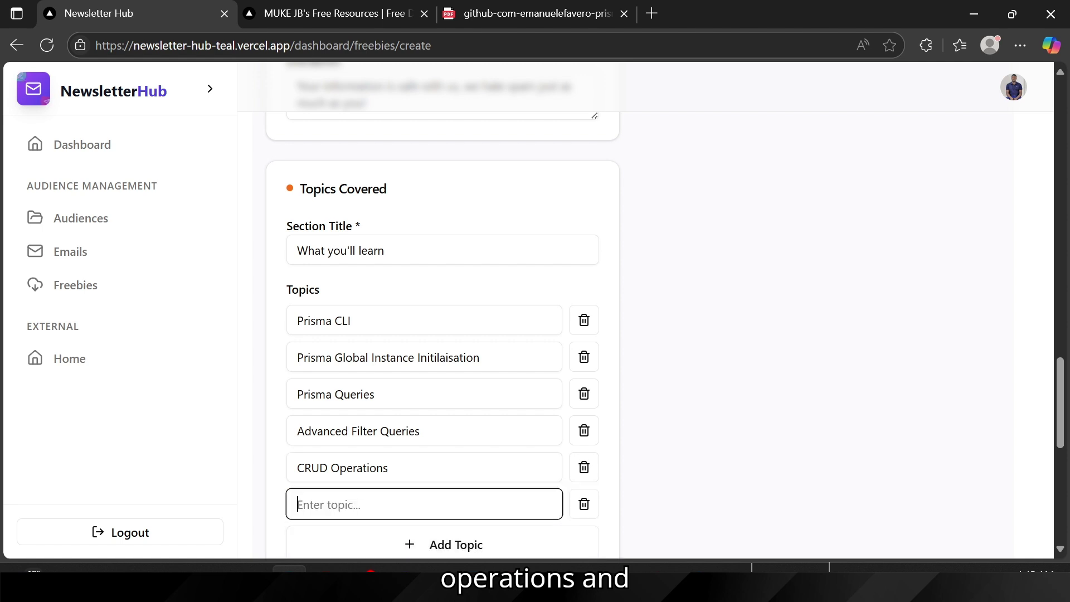
pyautogui.scroll(-2, 344, 490)
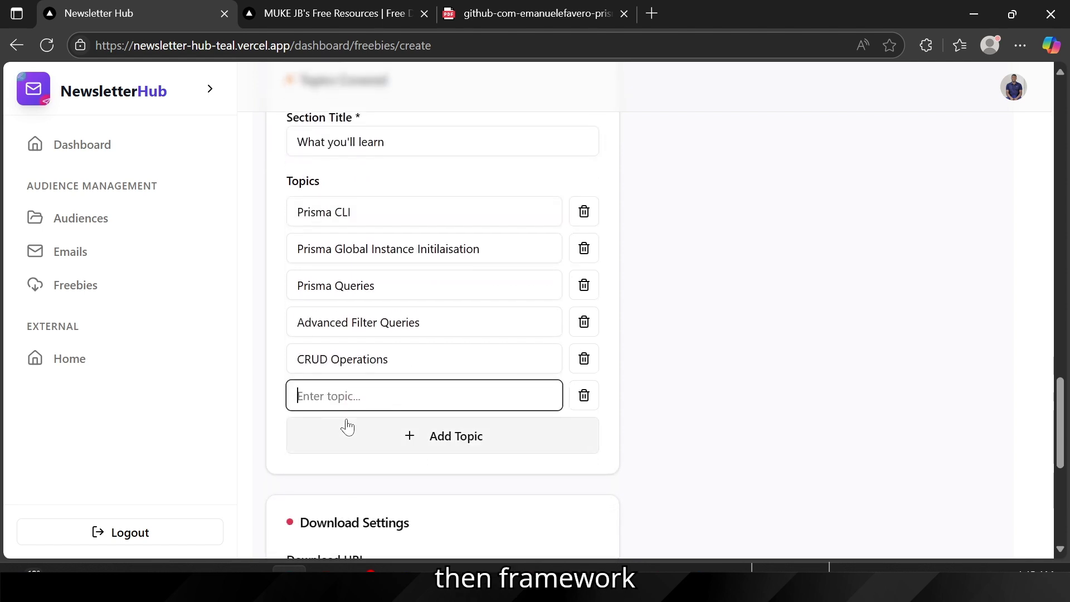
pyautogui.write('Framewor')
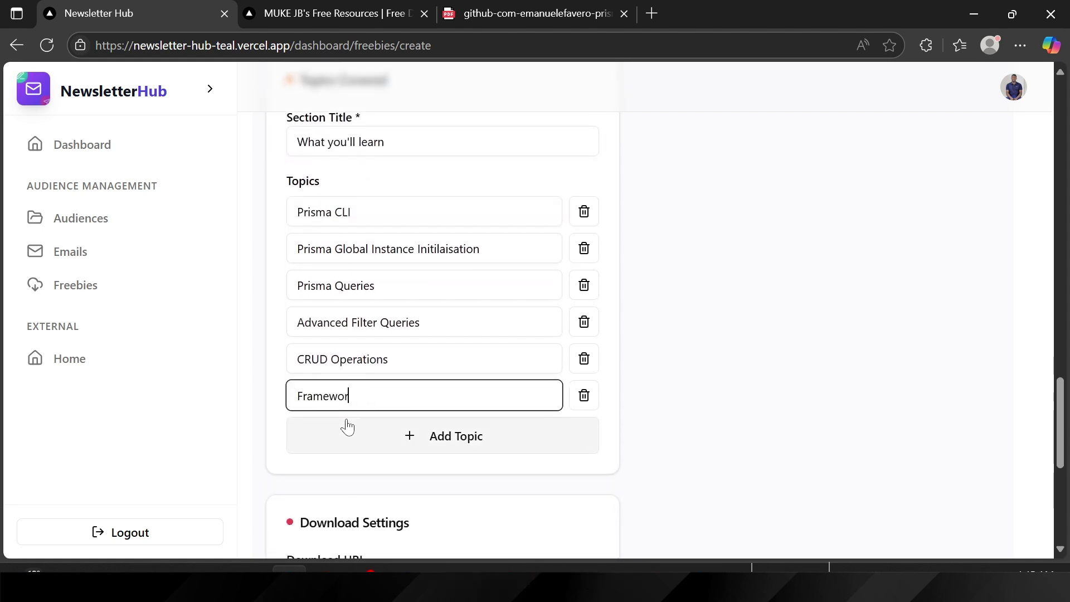
pyautogui.write('k Gu')
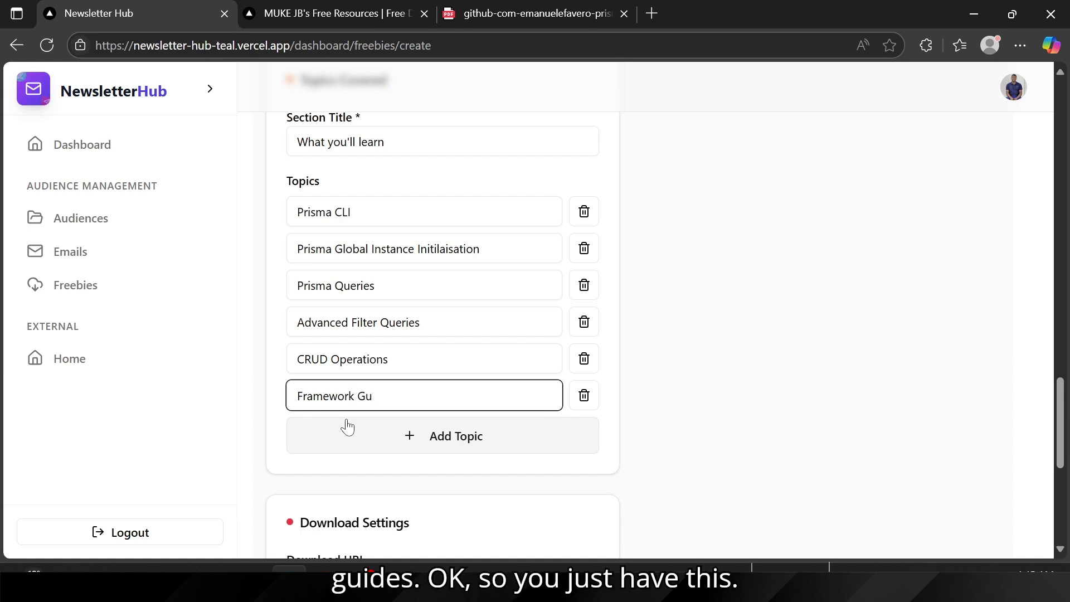
pyautogui.write('ides')
pyautogui.scroll(-4, 347, 427)
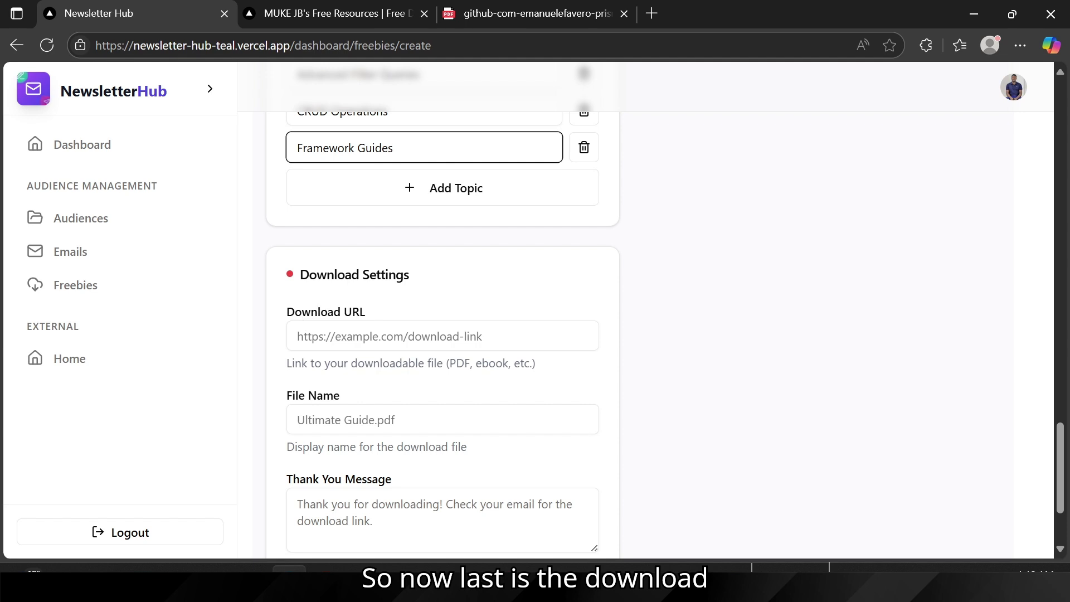
pyautogui.moveTo(335, 274); pyautogui.dragTo(404, 275)
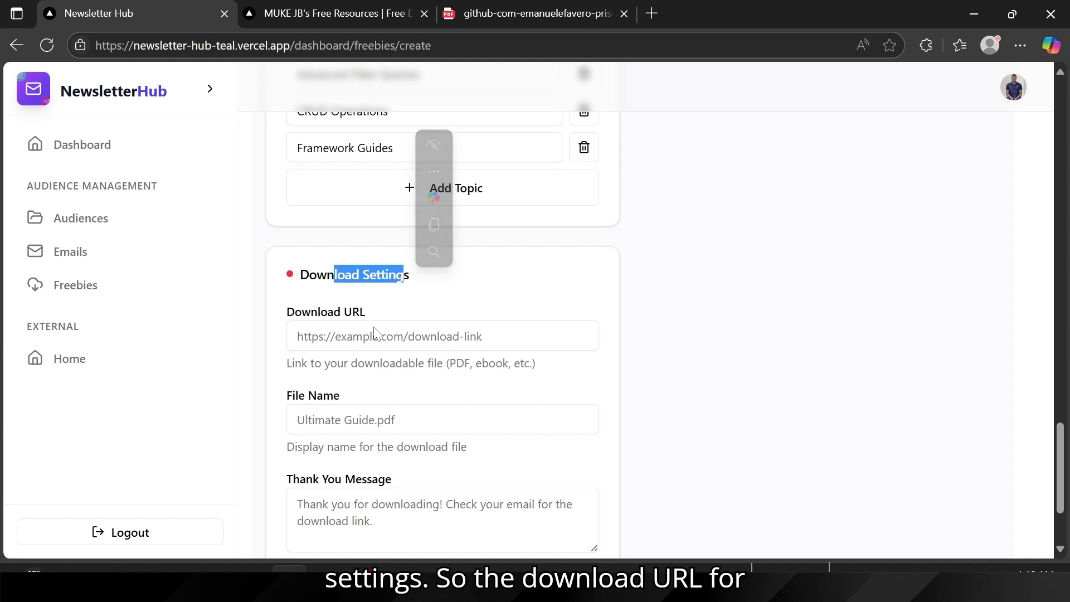
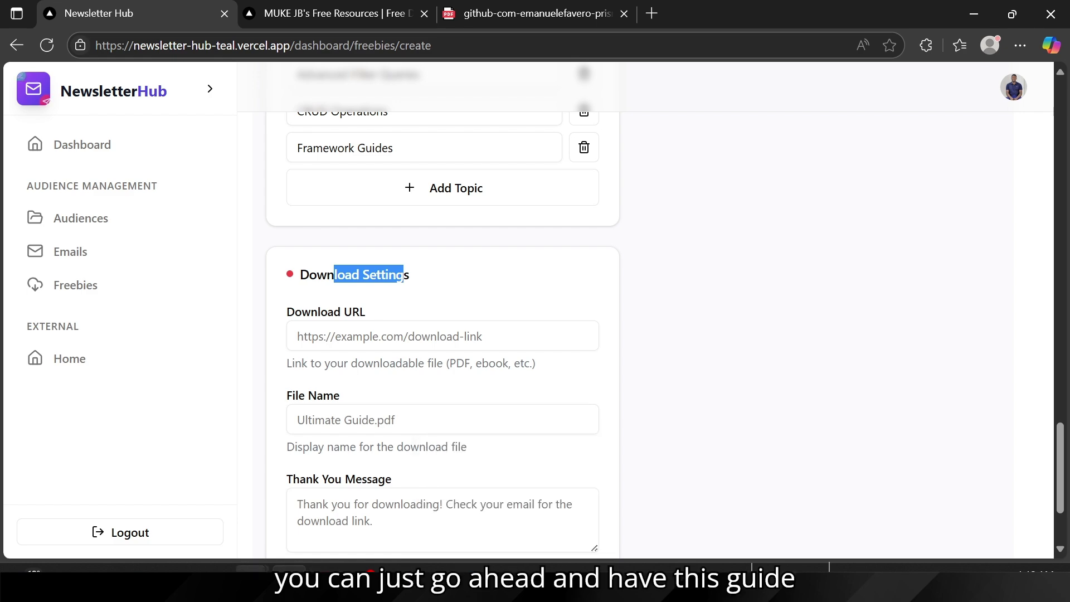
# Step: Glance at the Downloads folder, then load uploadthing.com in Chrome's React Email Editor tab
pyautogui.moveTo(277, 551)
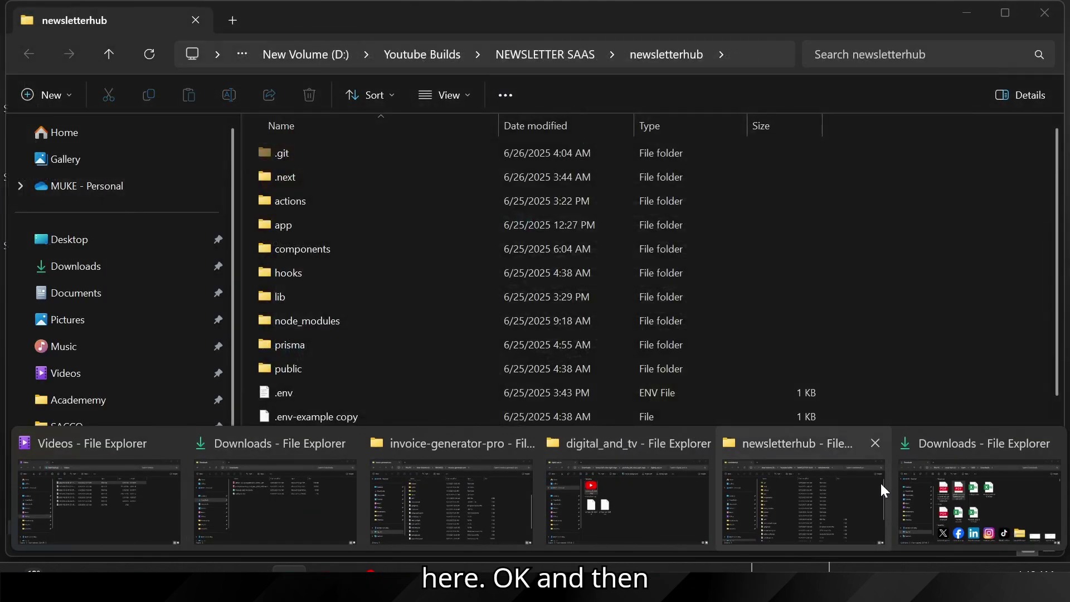
pyautogui.click(998, 488)
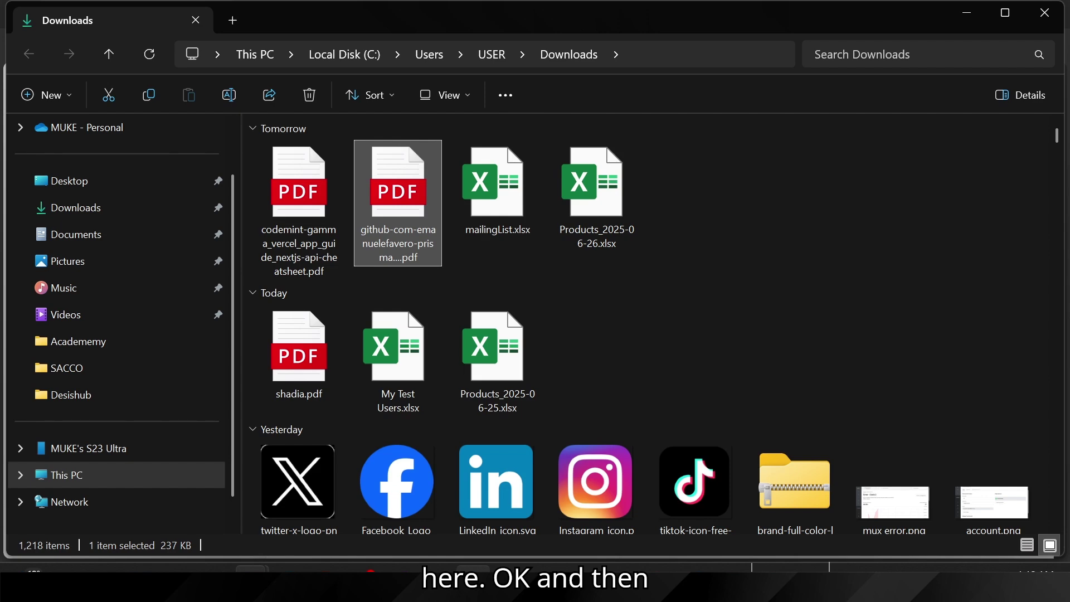
pyautogui.click(508, 579)
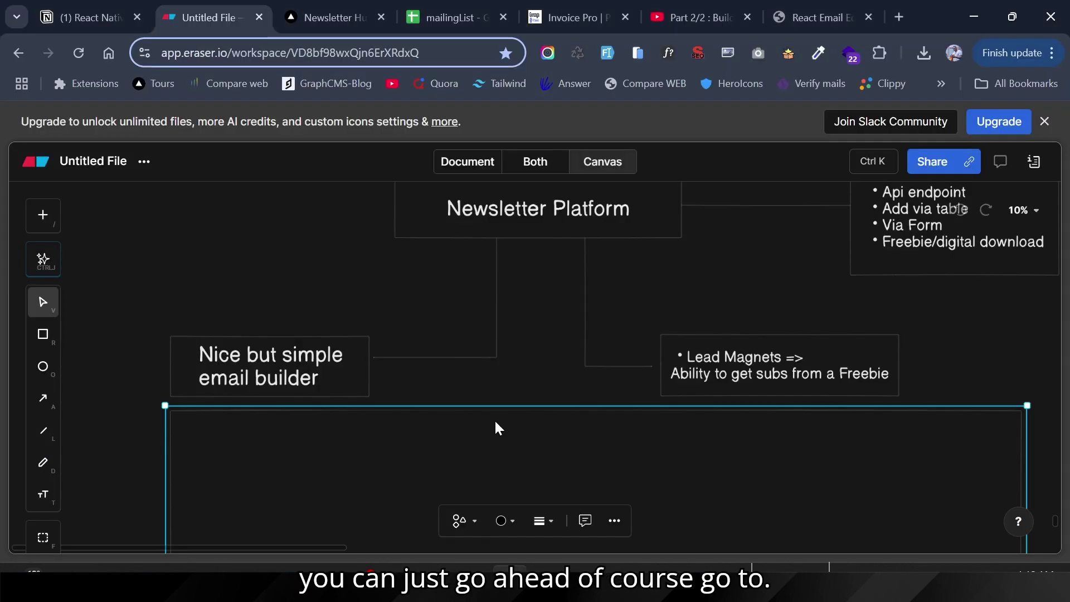
pyautogui.click(825, 2)
pyautogui.click(425, 56)
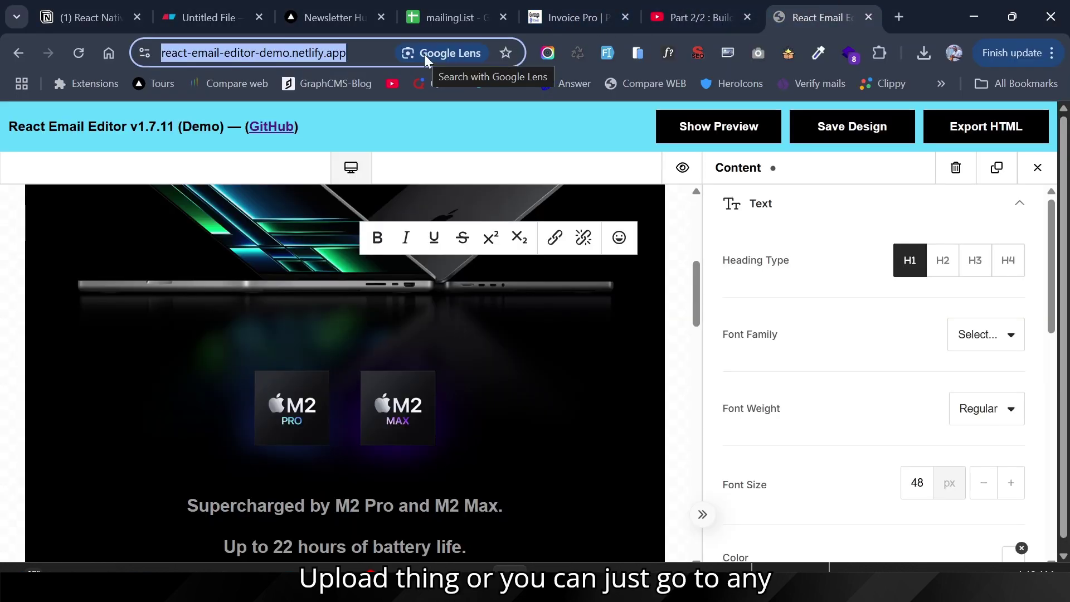
pyautogui.write('upload')
pyautogui.press('Return')
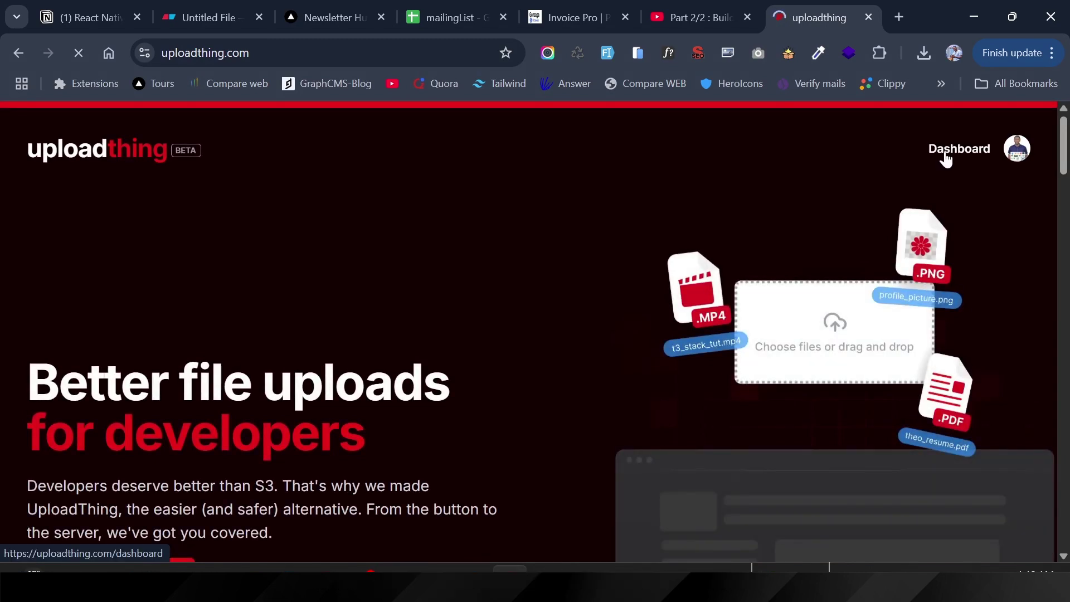
# Step: Open the coding-school app's Files list from the UploadThing dashboard
pyautogui.click(945, 159)
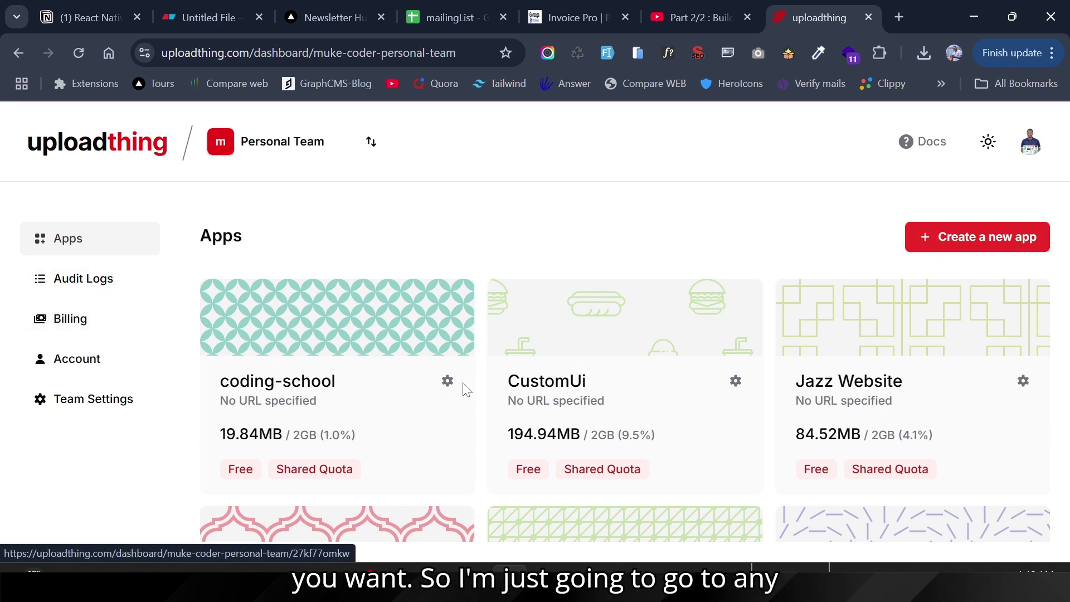
pyautogui.scroll(-2, 467, 388)
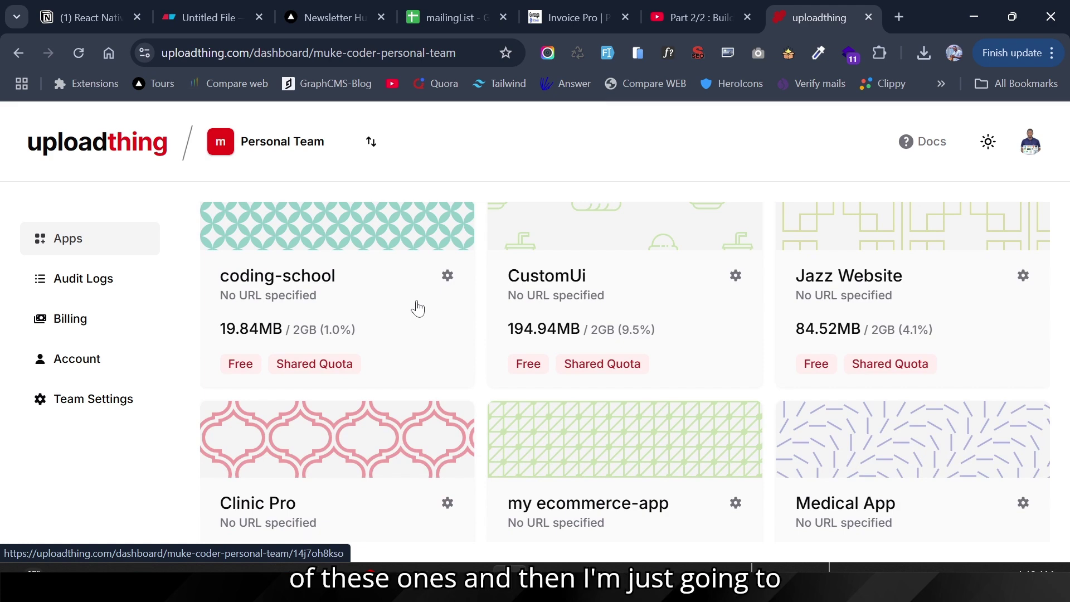
pyautogui.click(418, 309)
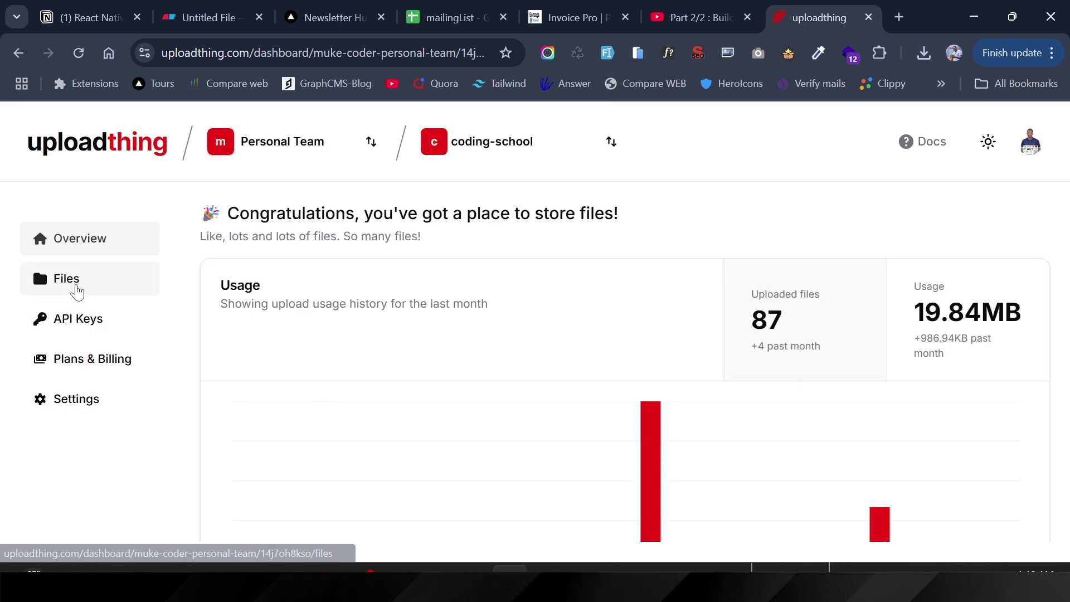
pyautogui.click(77, 287)
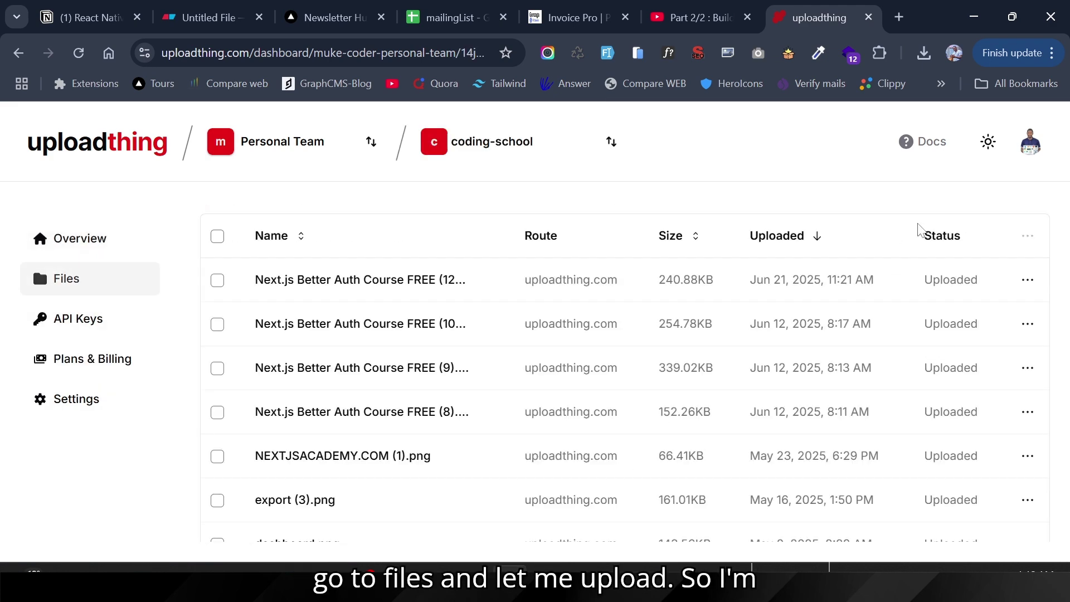
# Step: Upload the Prisma PDF from Downloads and copy its file URL
pyautogui.click(1011, 256)
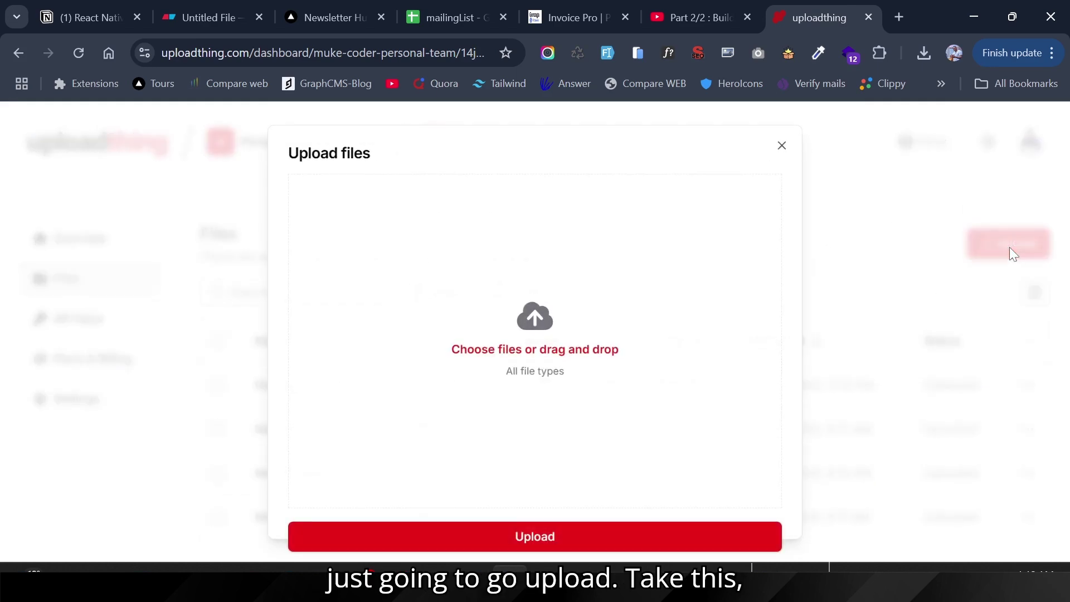
pyautogui.click(478, 350)
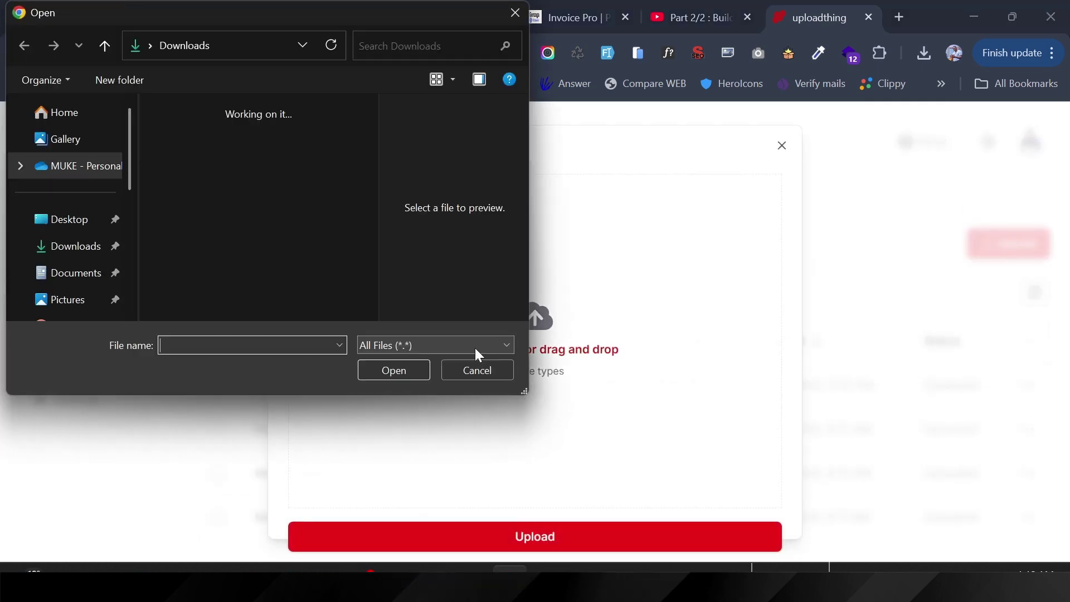
pyautogui.click(336, 170)
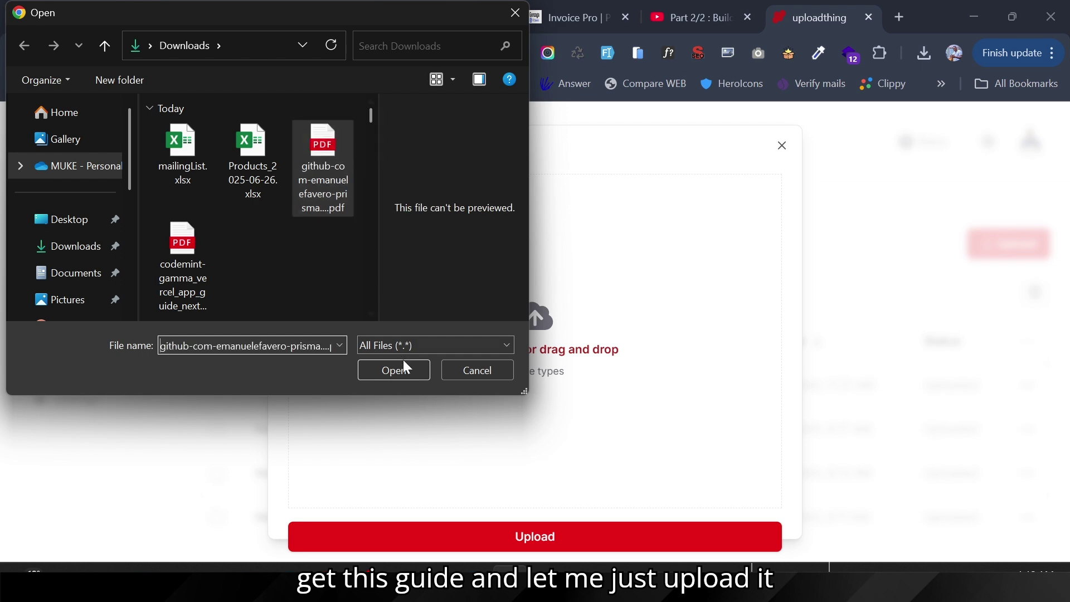
pyautogui.click(403, 369)
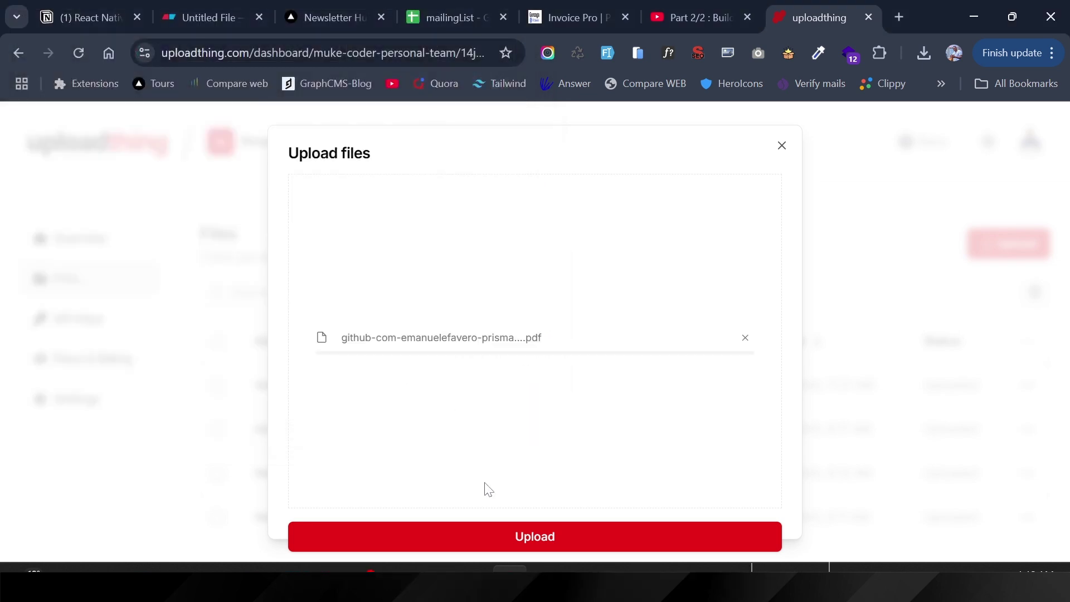
pyautogui.click(476, 543)
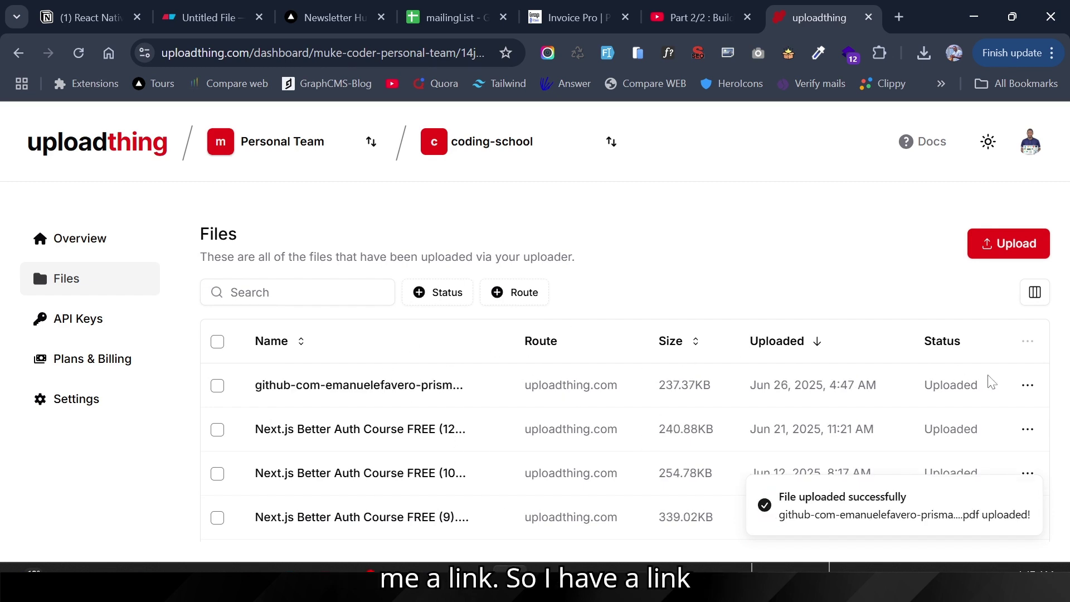
pyautogui.click(1027, 385)
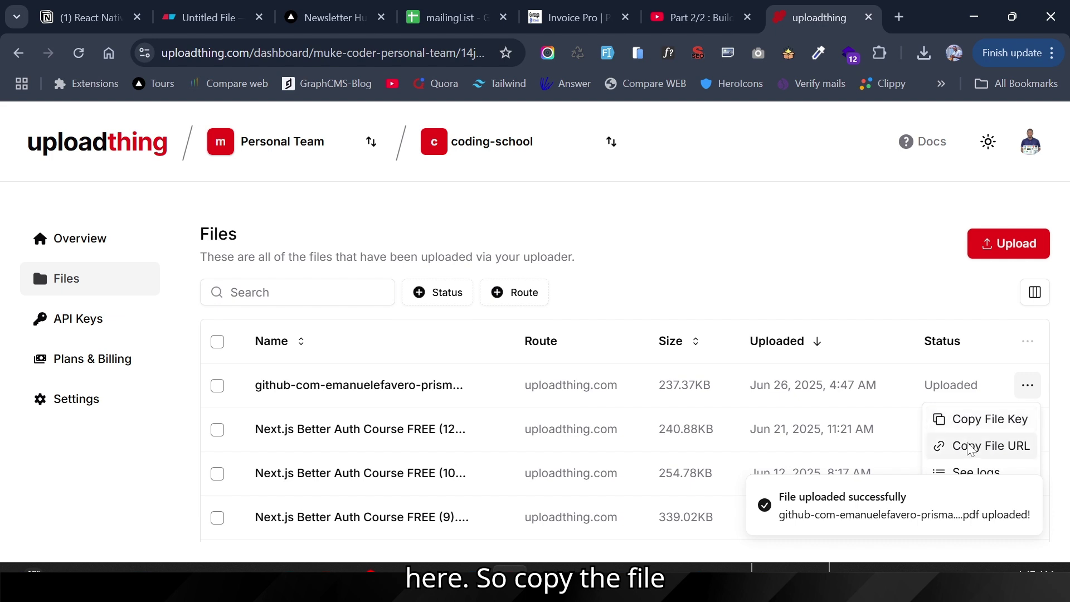
pyautogui.click(970, 447)
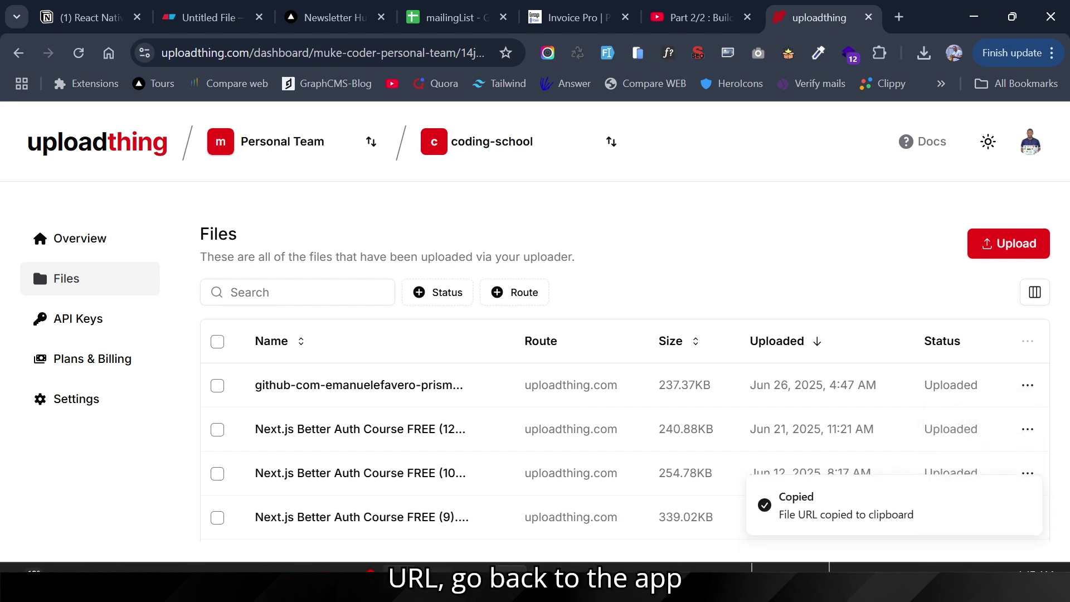
pyautogui.hotkey('alt', 'Tab')
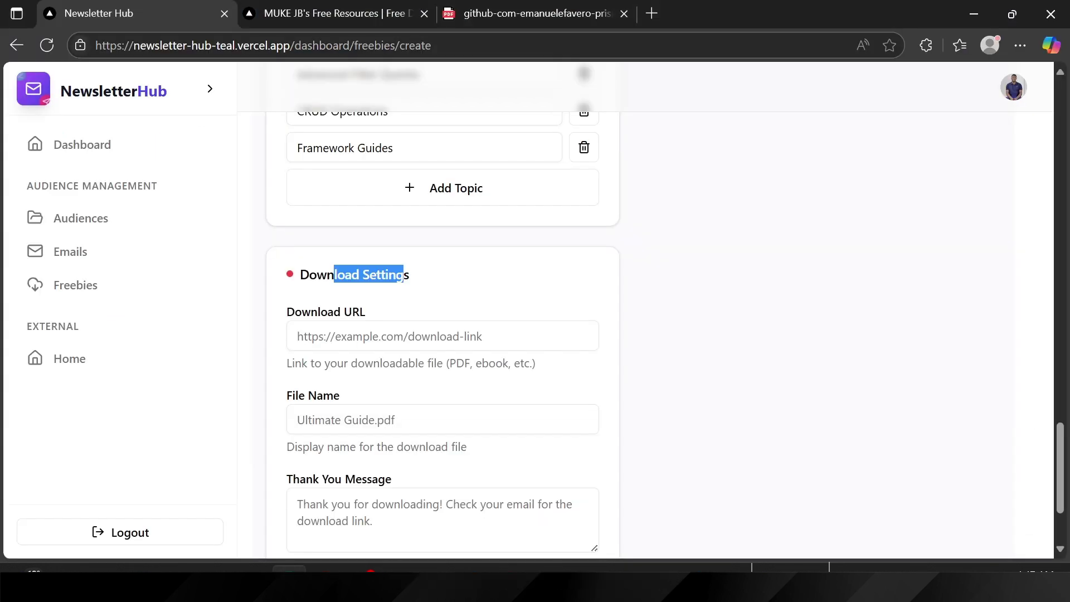
# Step: Create the freebie with the pasted PDF URL, file name 'Prisma Cheatsheet Guide' and message 'Thanks for Downloading'
pyautogui.click(440, 336)
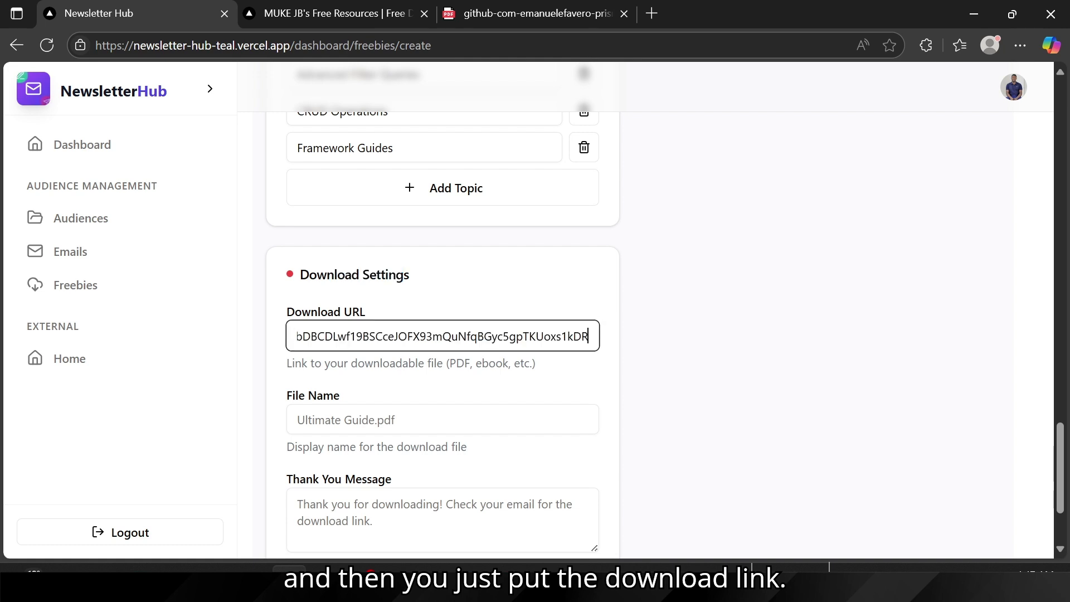
pyautogui.hotkey('ctrl', 'v')
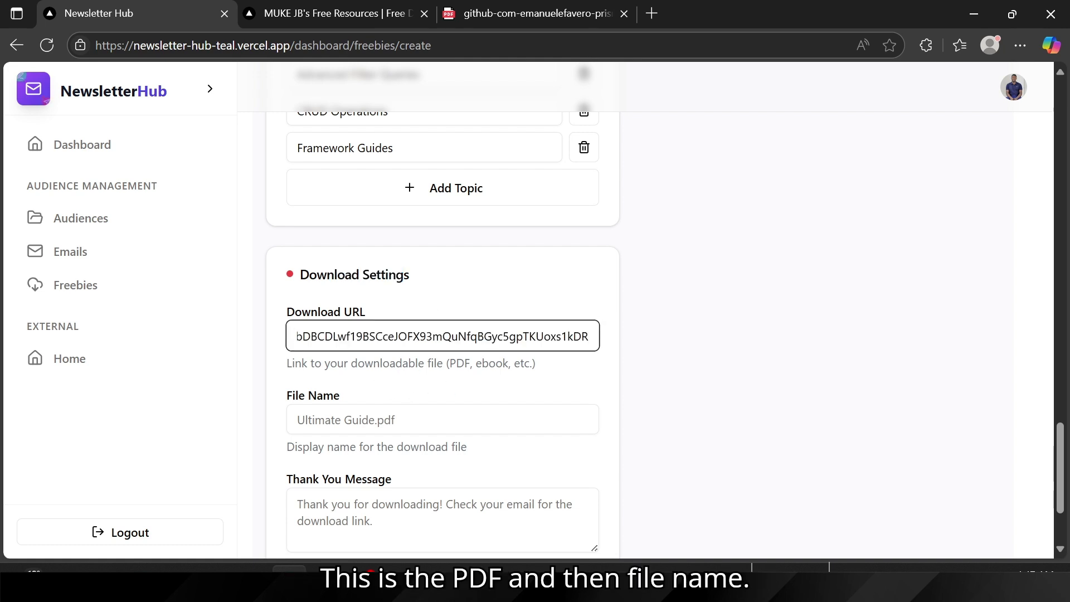
pyautogui.press('Tab')
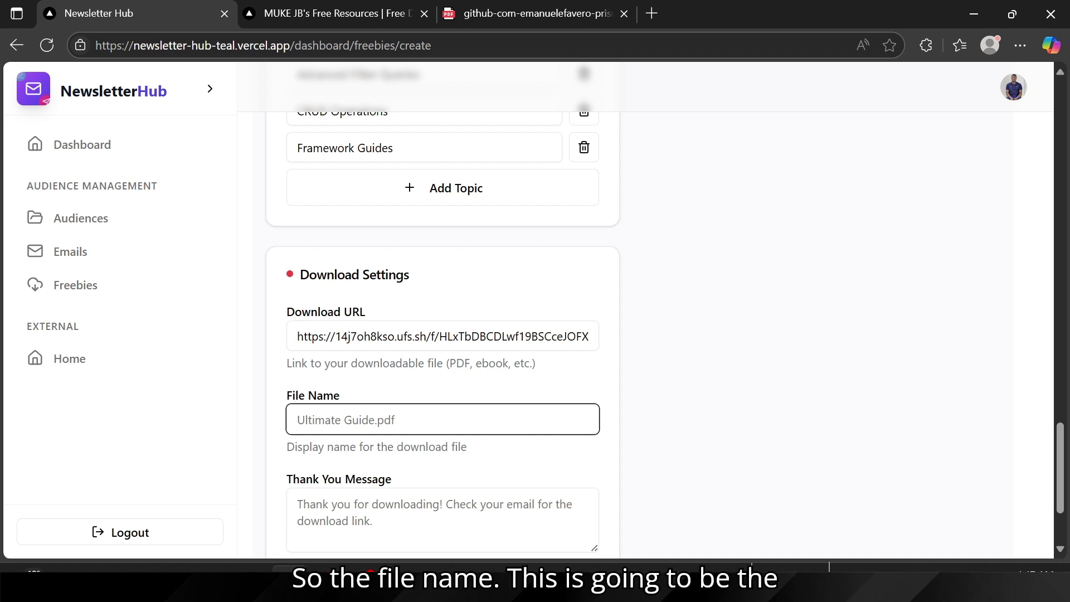
pyautogui.write('Prisma')
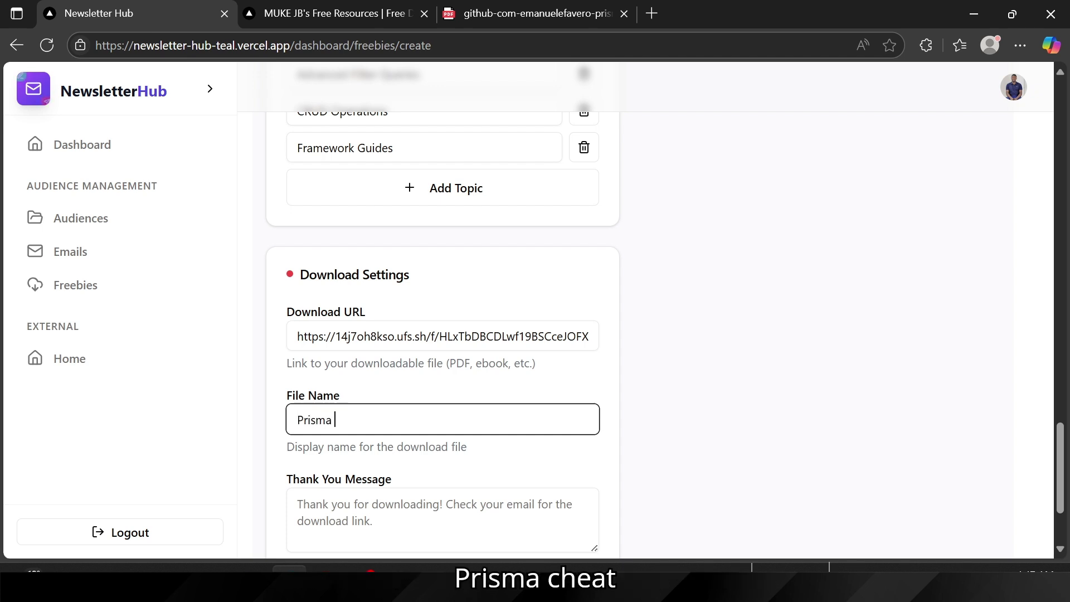
pyautogui.write(' Chea')
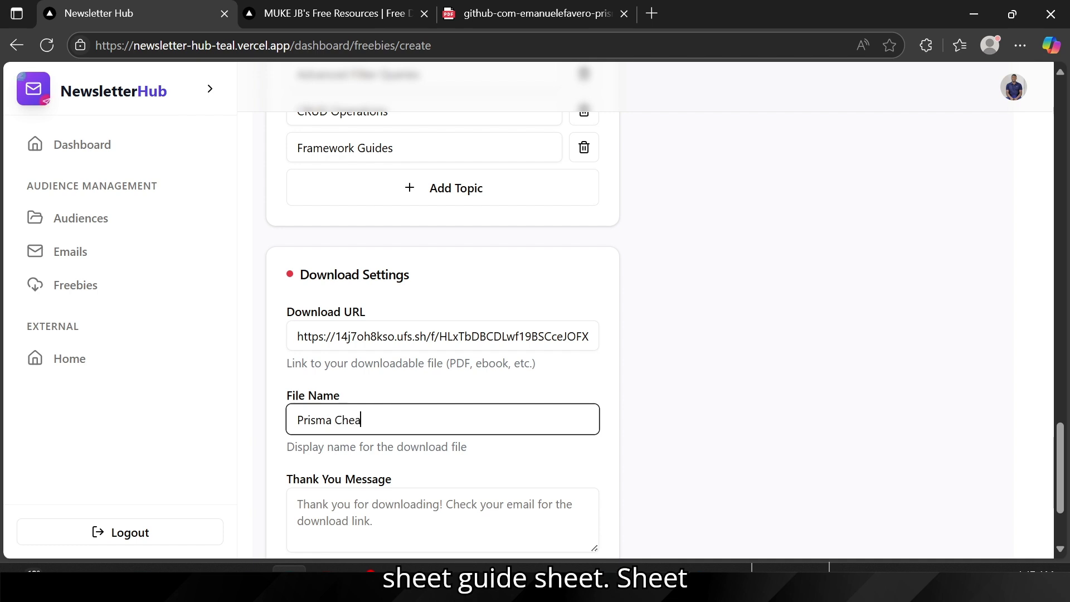
pyautogui.write('tsjhe')
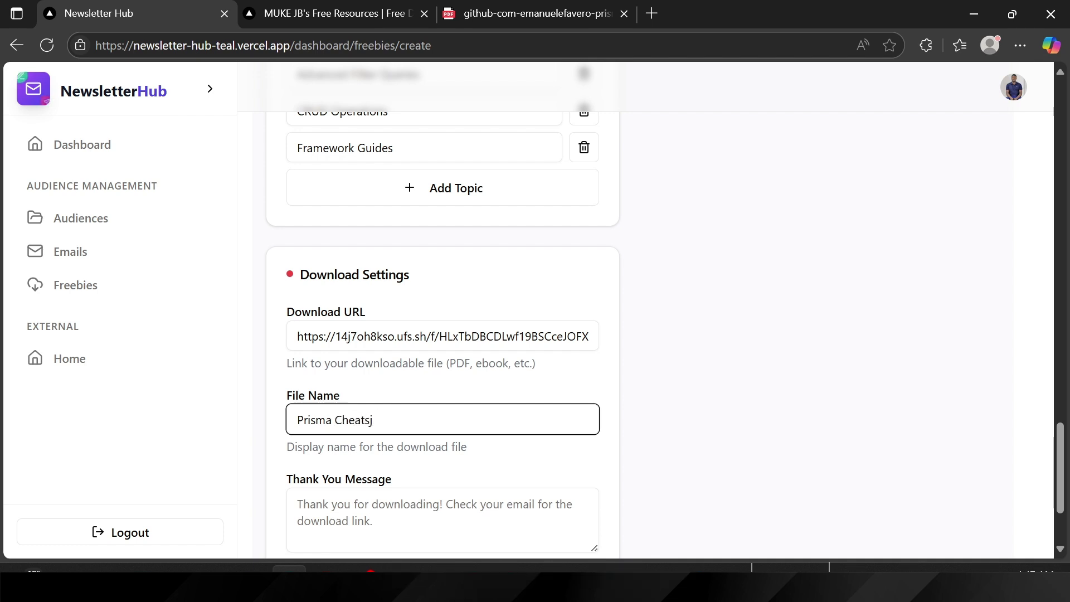
pyautogui.press('BackSpace')
pyautogui.write('heet')
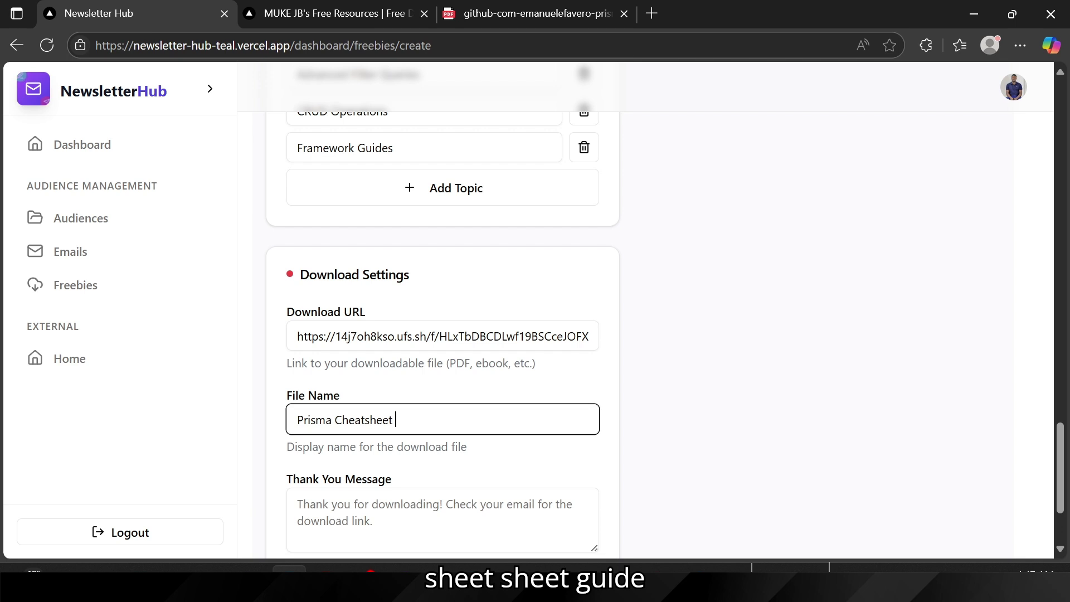
pyautogui.write(' Guide')
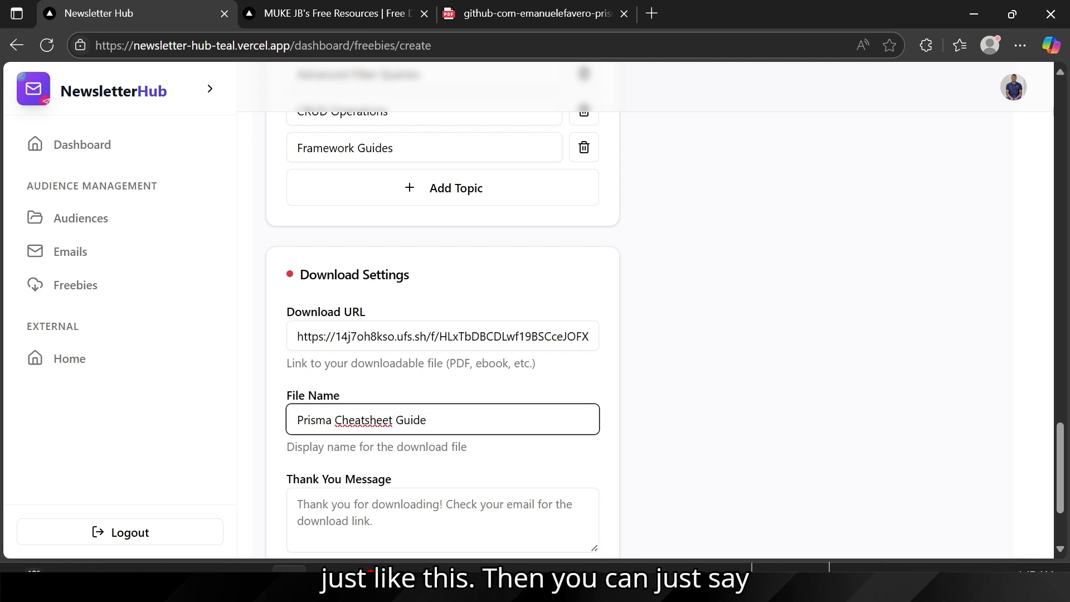
pyautogui.scroll(-2, 443, 335)
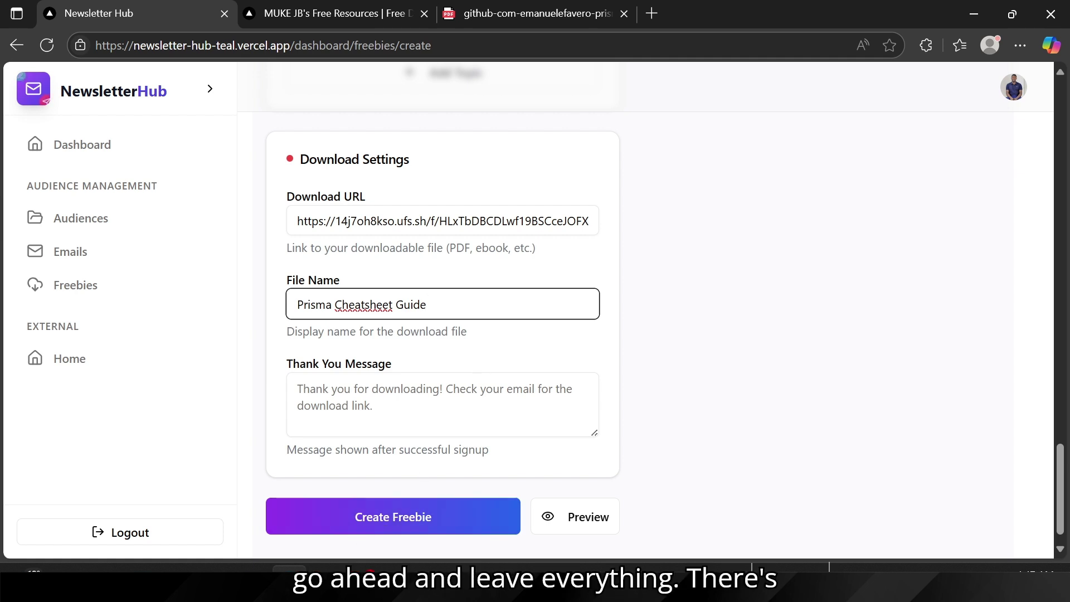
pyautogui.press('Tab')
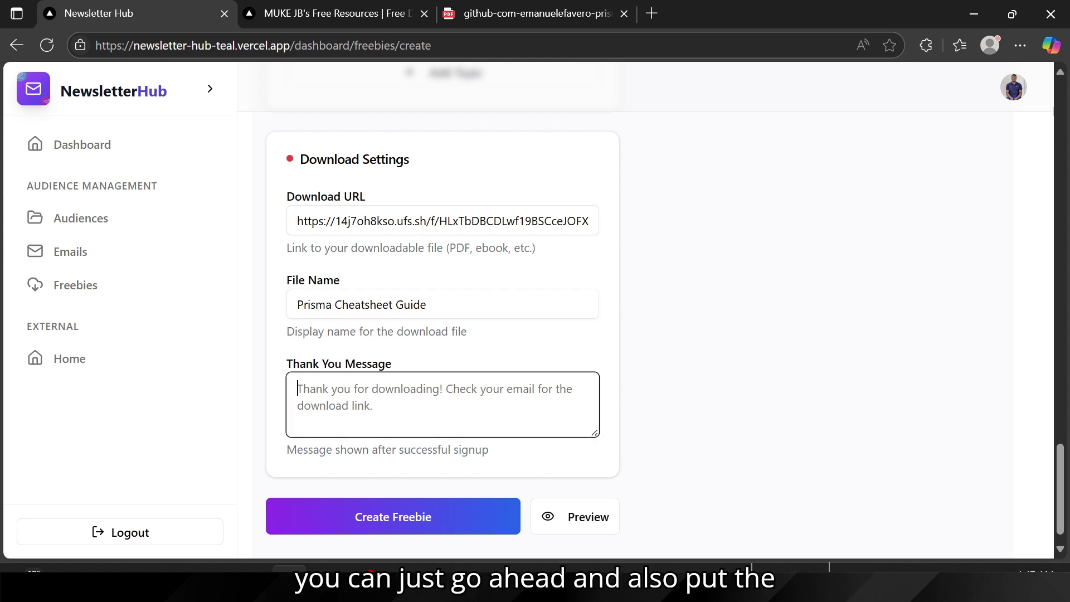
pyautogui.write('T')
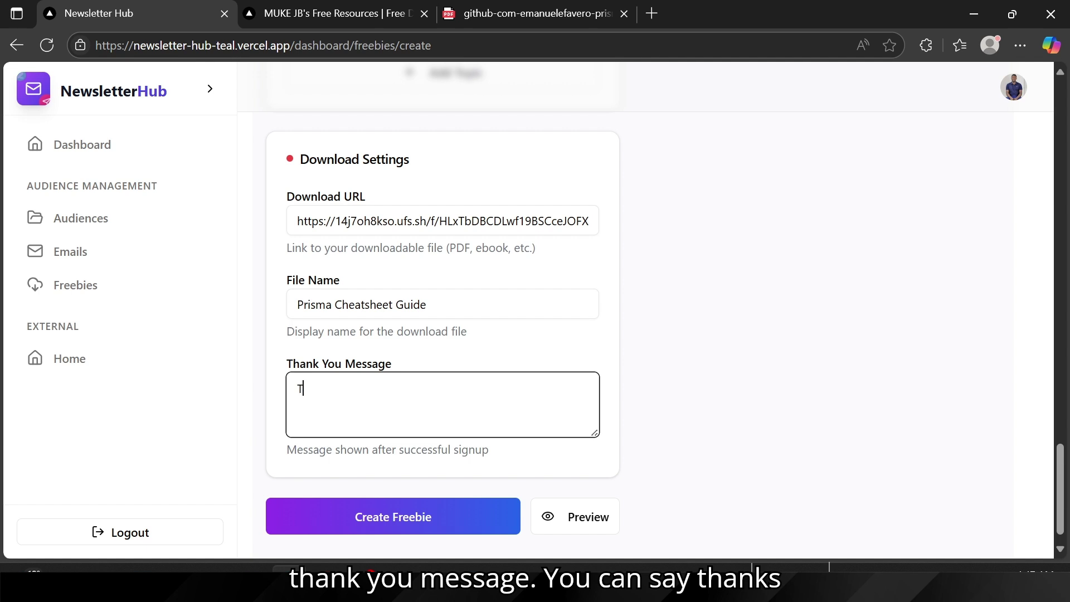
pyautogui.write('hanks f')
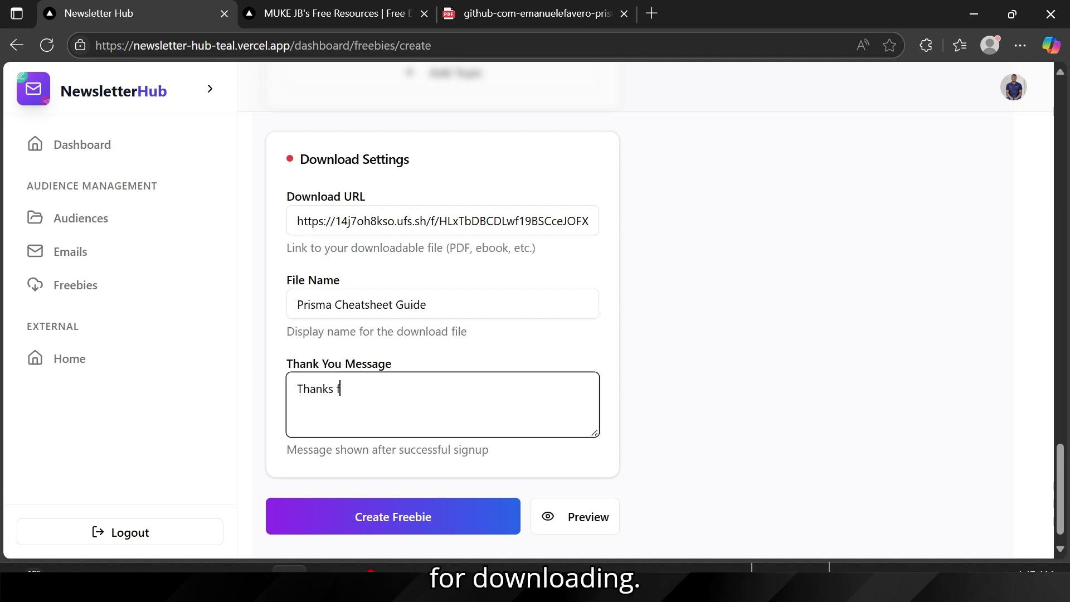
pyautogui.write('or Downloading')
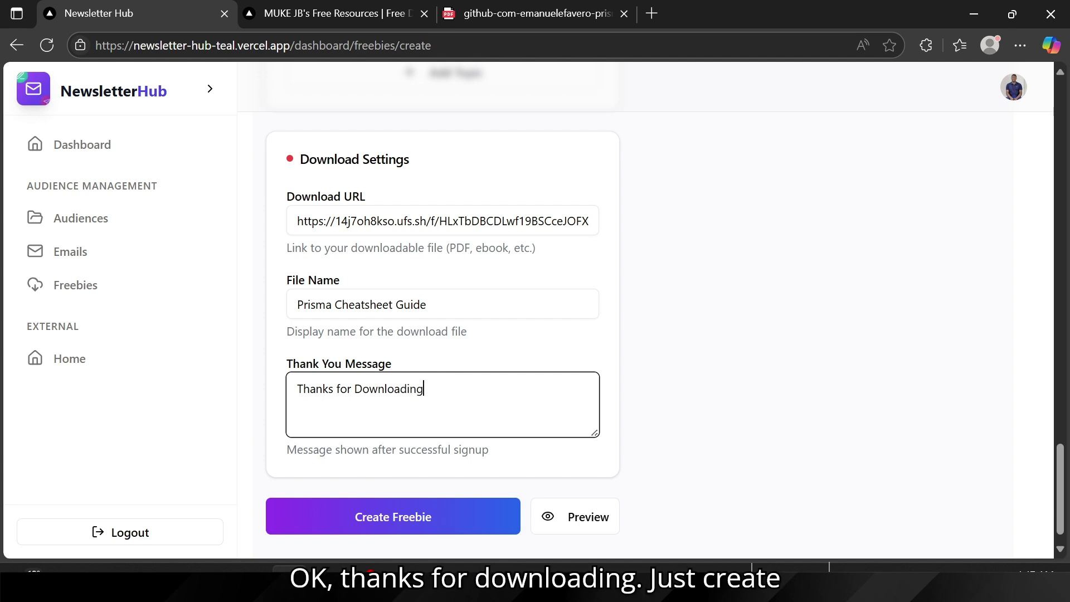
pyautogui.click(353, 512)
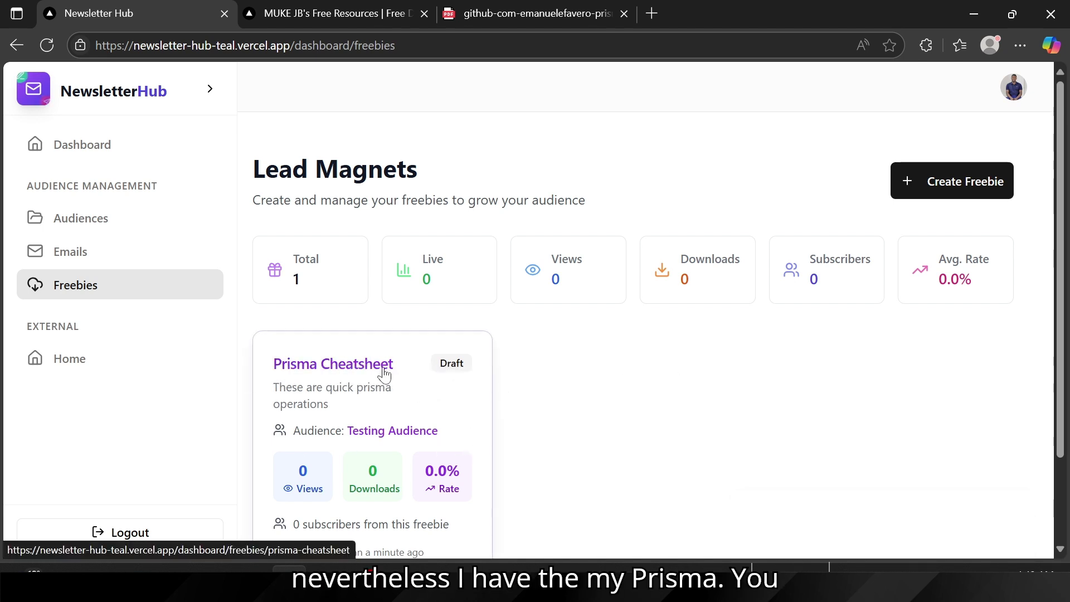
# Step: Open the Prisma Cheatsheet card's detail page from the Freebies list
pyautogui.scroll(-2, 402, 365)
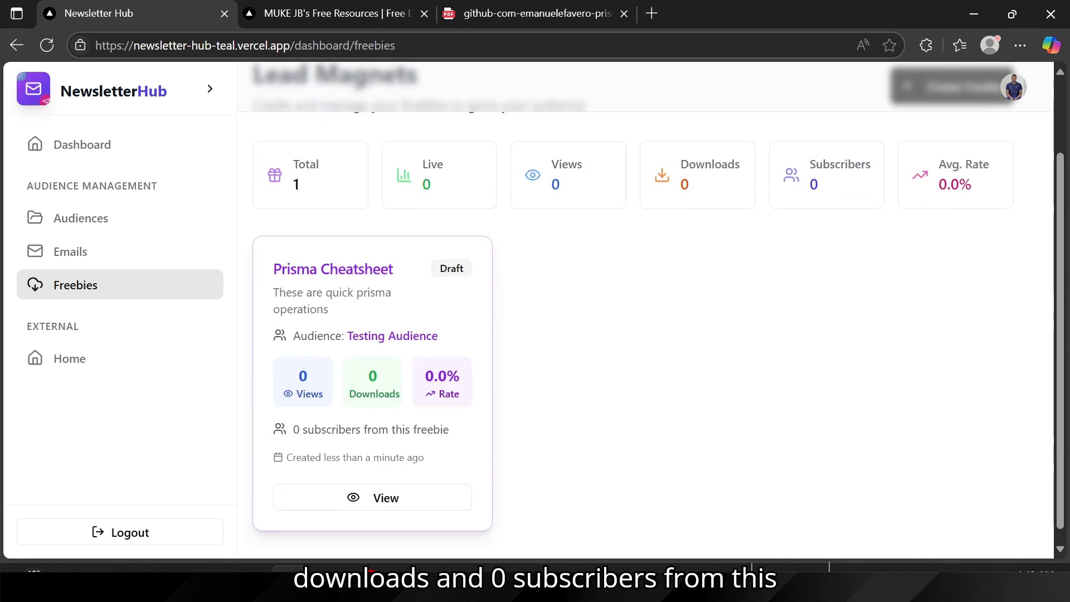
pyautogui.moveTo(300, 429); pyautogui.dragTo(487, 442)
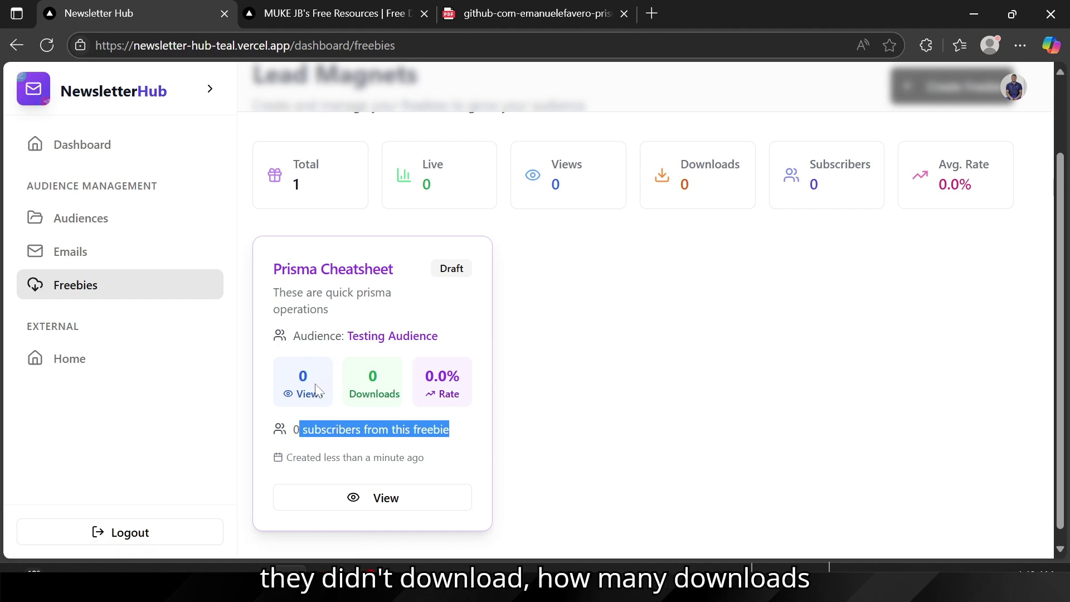
pyautogui.click(353, 501)
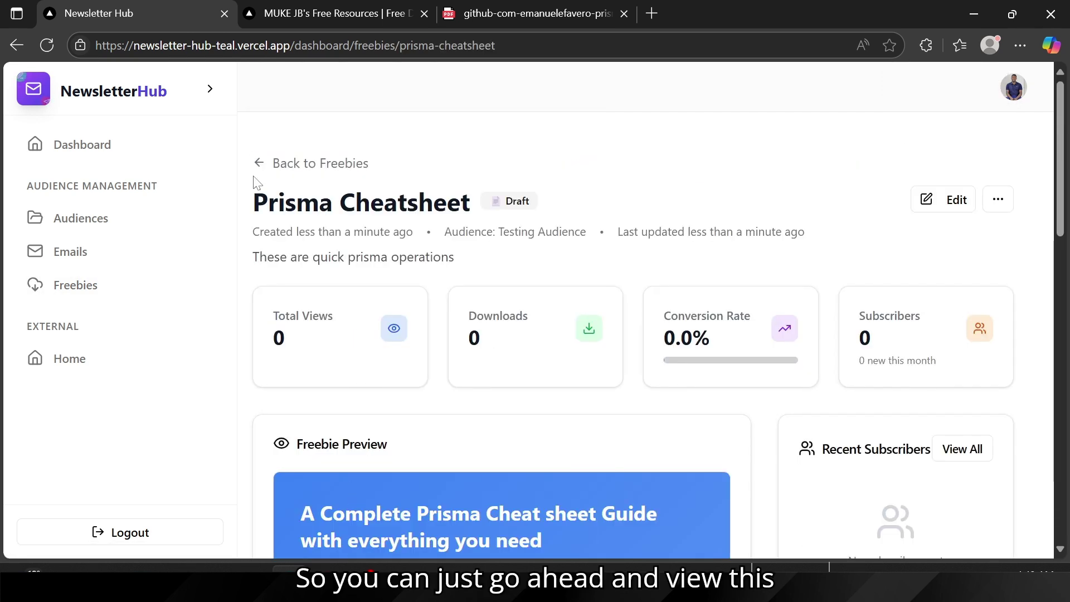
# Step: Review the draft freebie's details and actions menu, then check the still-empty public freebies page
pyautogui.moveTo(262, 192); pyautogui.dragTo(615, 233)
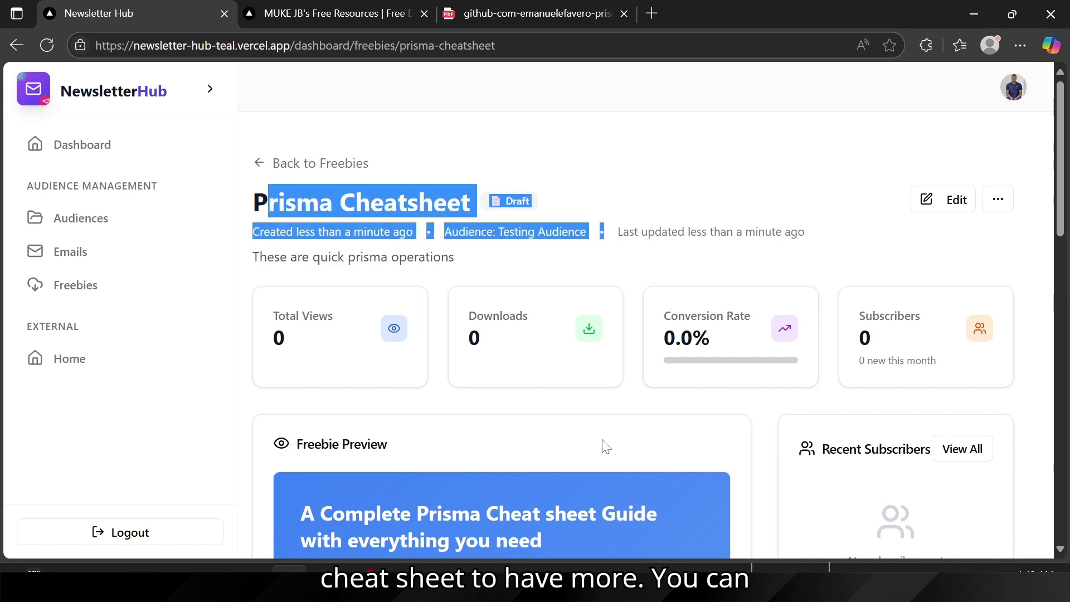
pyautogui.scroll(-5, 411, 389)
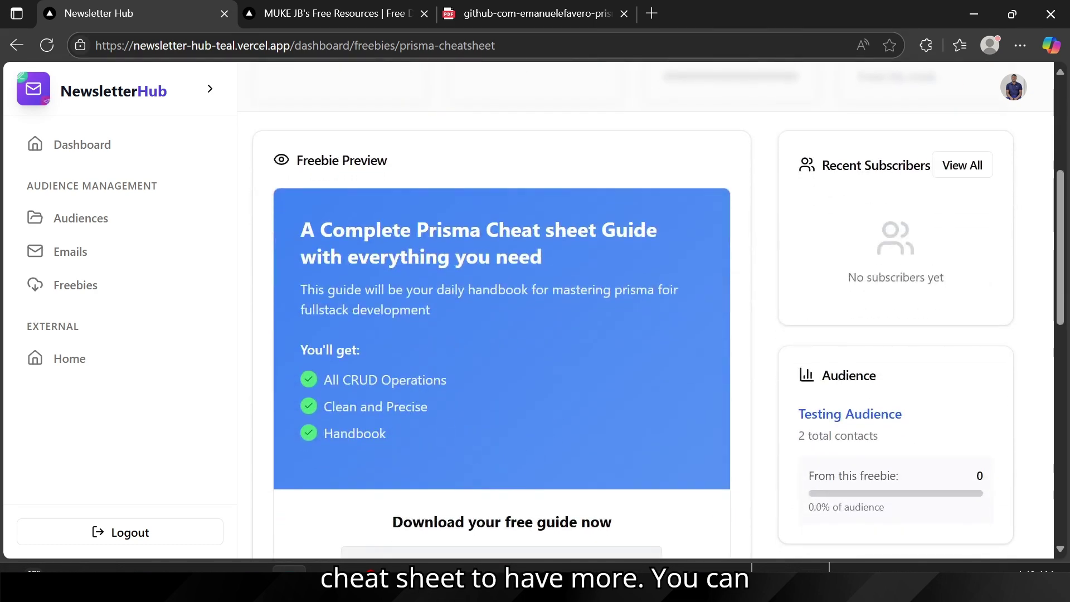
pyautogui.scroll(-5, 478, 388)
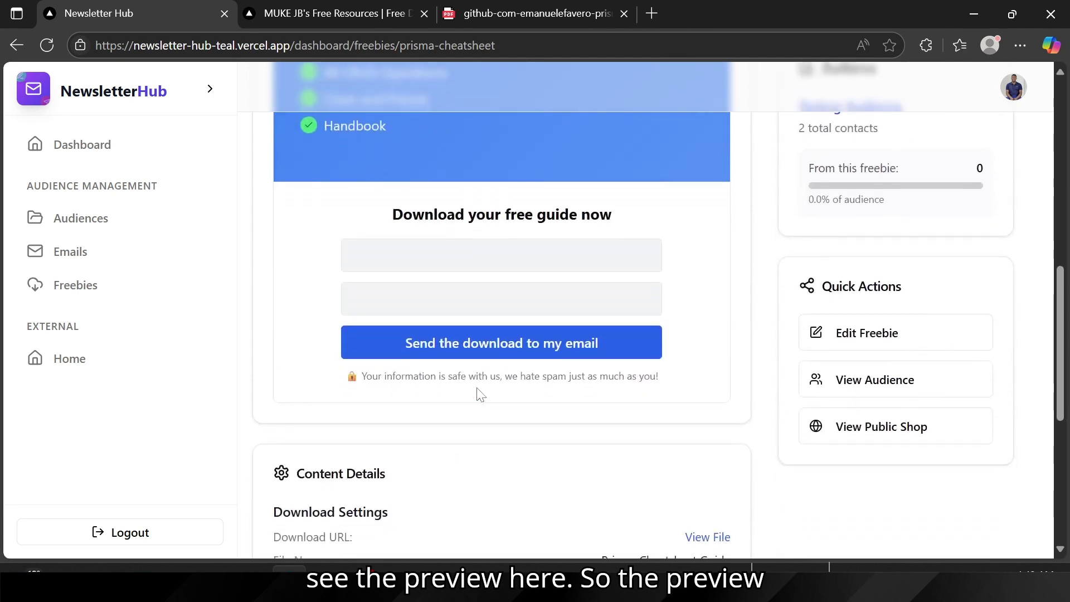
pyautogui.scroll(-4, 444, 470)
pyautogui.scroll(10, 417, 381)
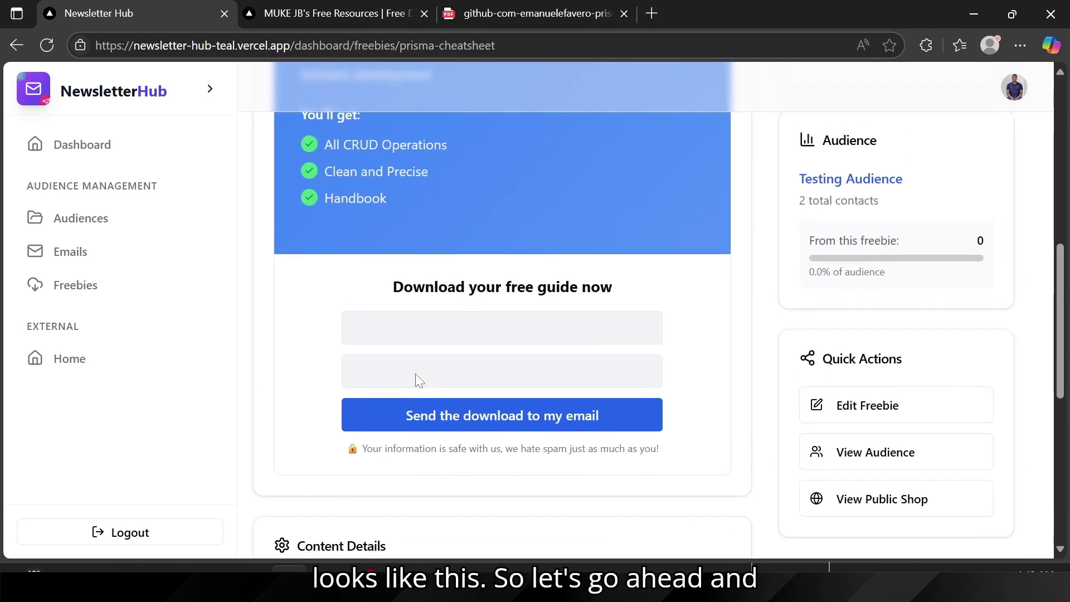
pyautogui.scroll(-1, 419, 381)
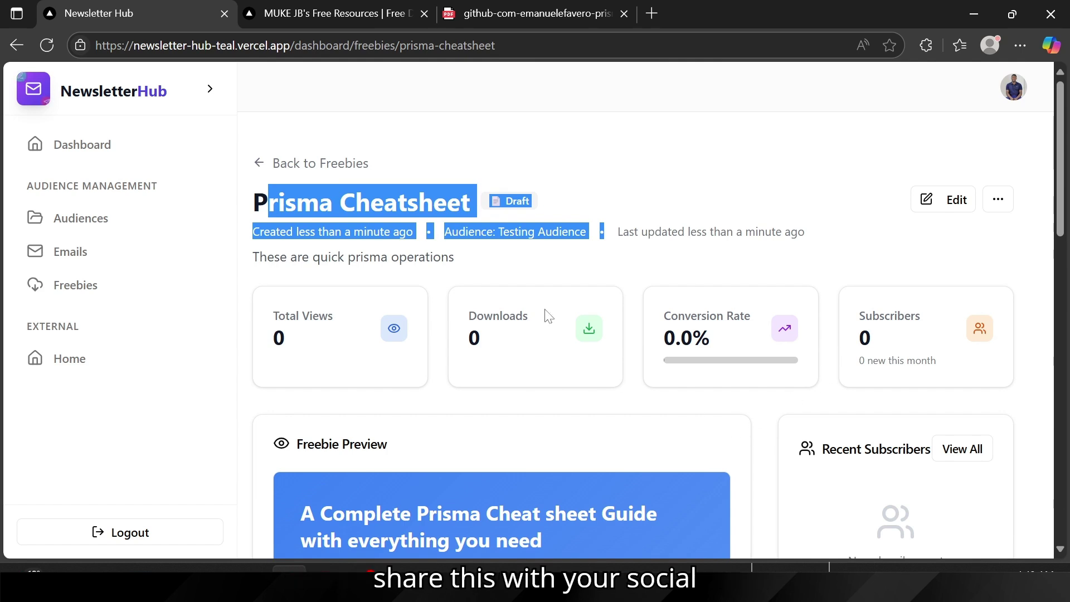
pyautogui.click(571, 273)
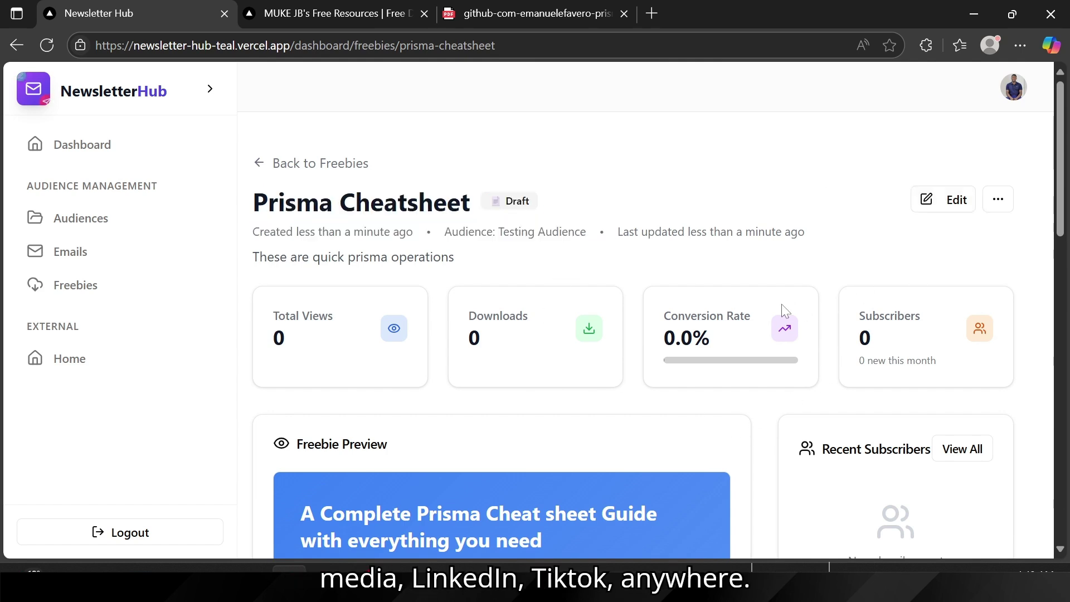
pyautogui.click(997, 199)
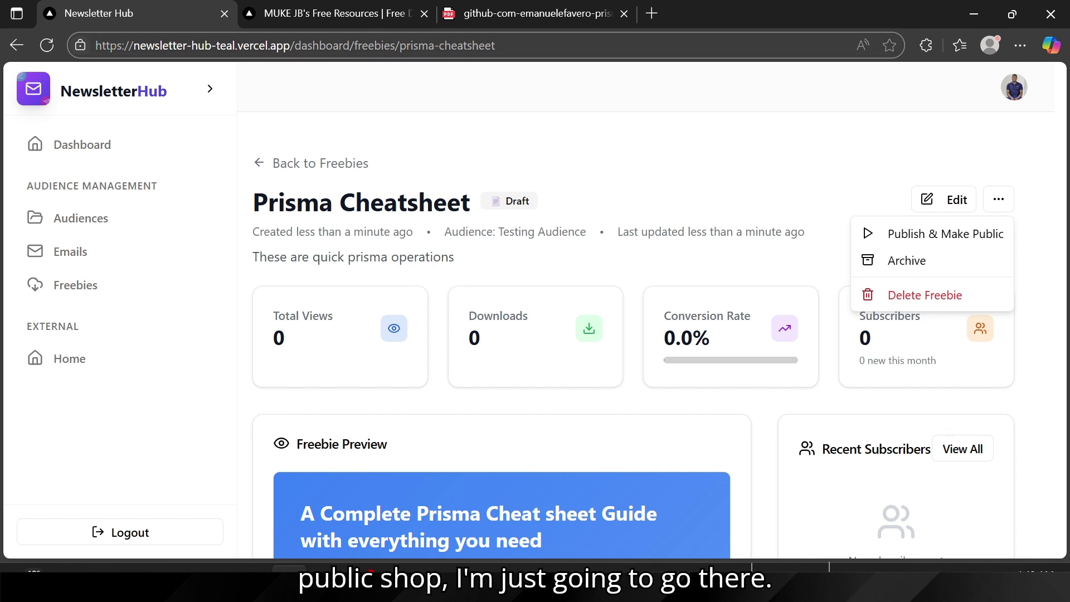
pyautogui.click(362, 18)
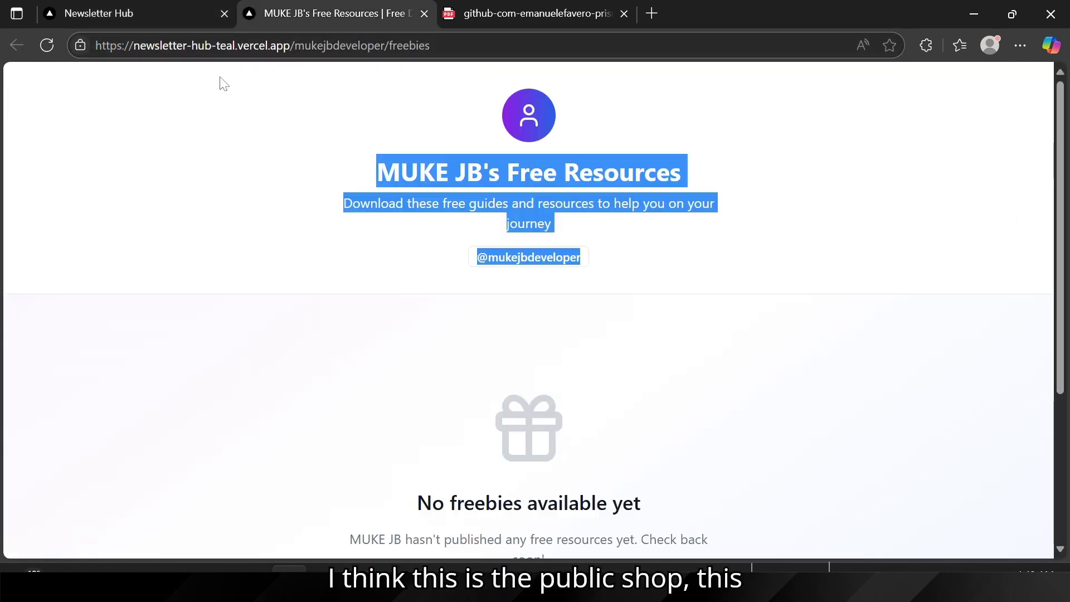
# Step: Reload the empty public page, then publish the Prisma Cheatsheet with Publish & Make Public
pyautogui.click(323, 158)
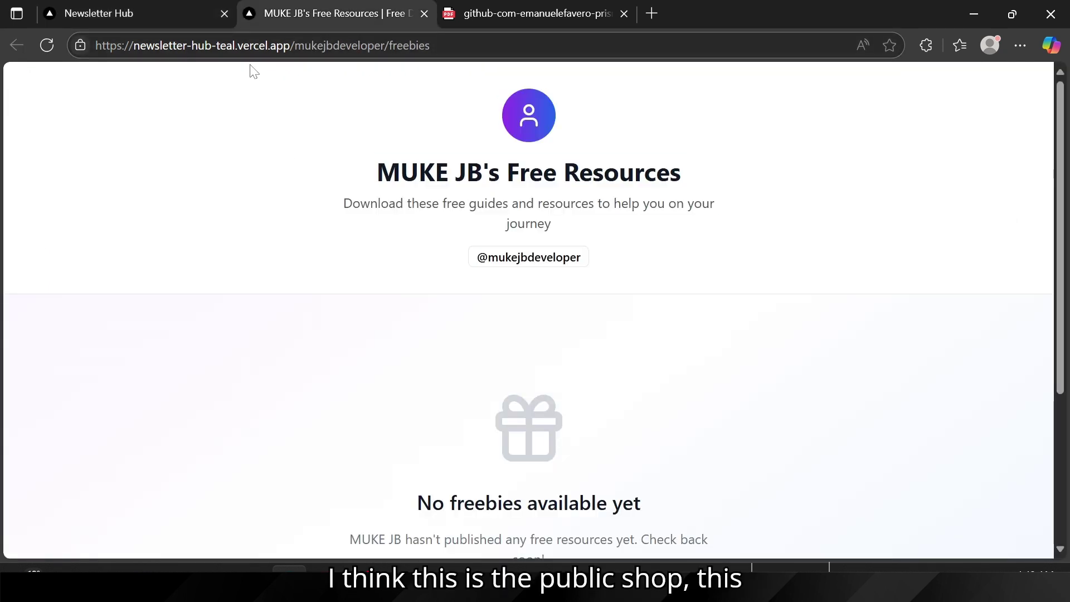
pyautogui.click(46, 47)
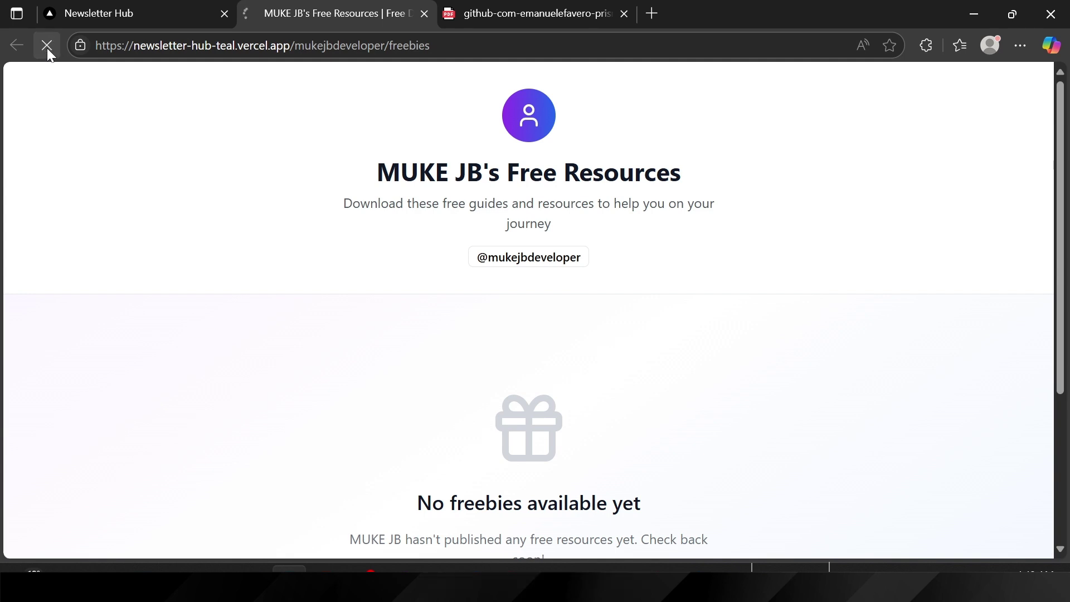
pyautogui.scroll(-1, 412, 301)
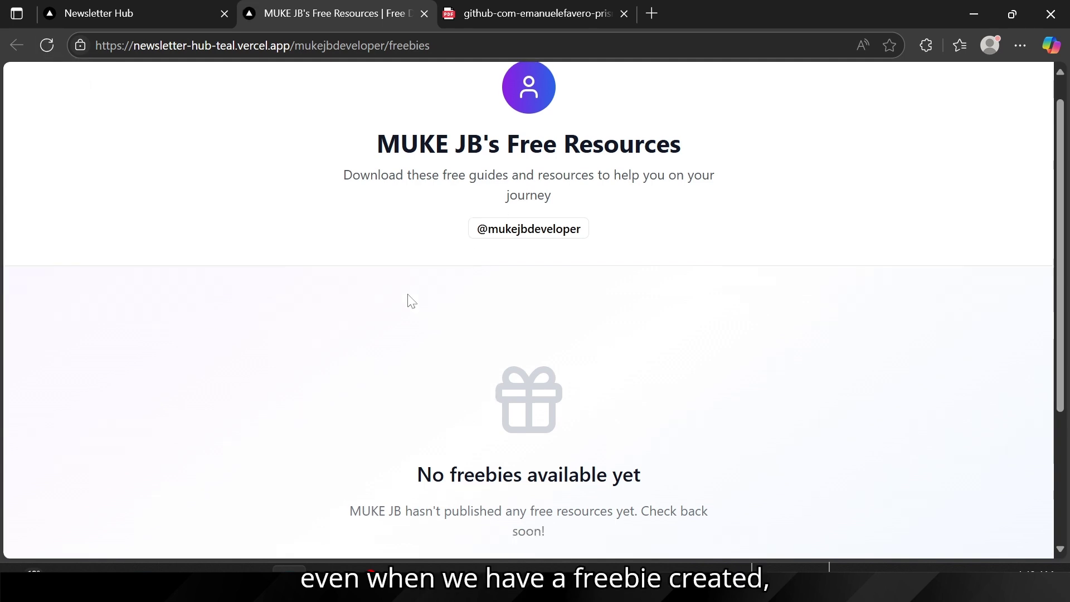
pyautogui.scroll(-4, 412, 301)
pyautogui.scroll(5, 351, 303)
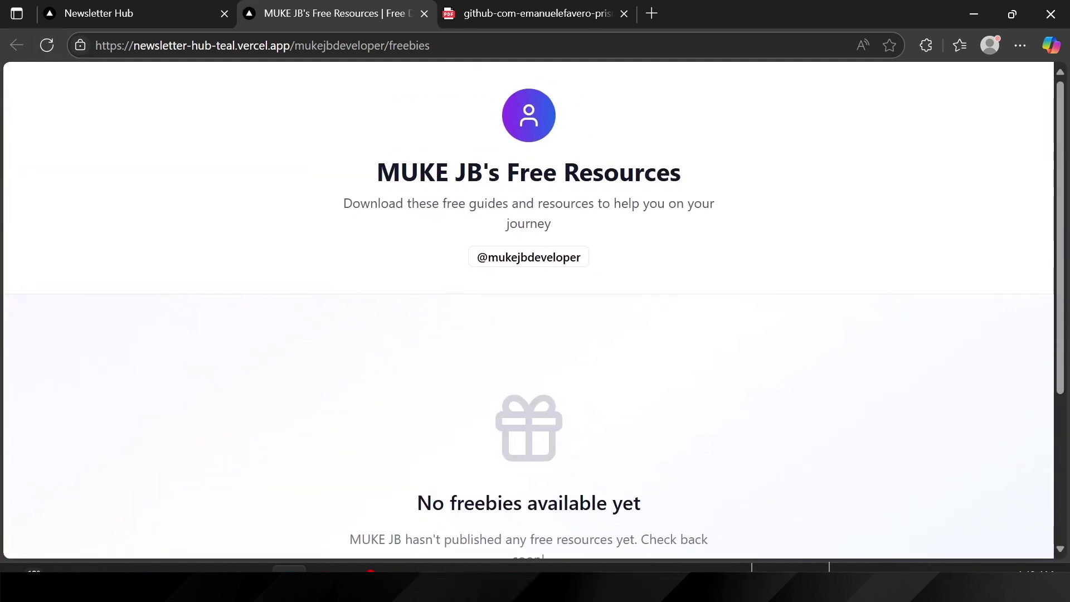
pyautogui.moveTo(370, 175); pyautogui.dragTo(734, 389)
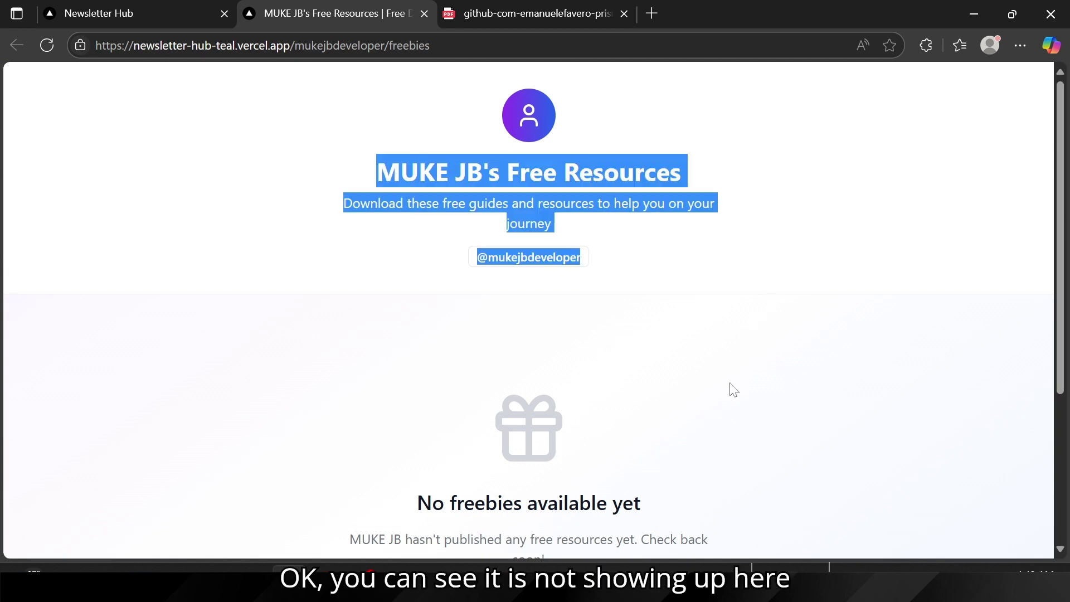
pyautogui.click(476, 146)
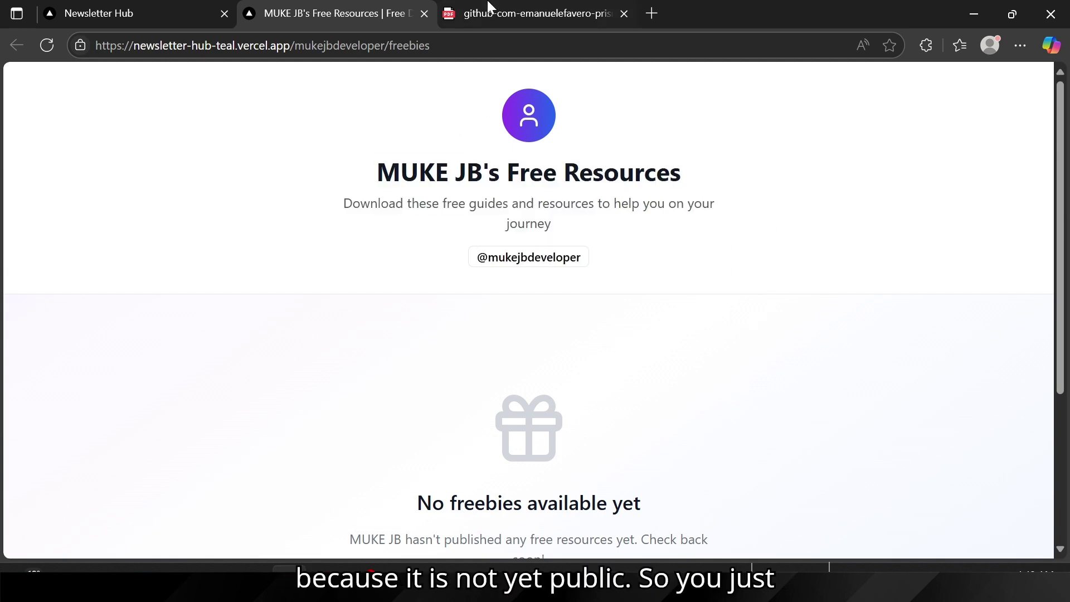
pyautogui.click(135, 13)
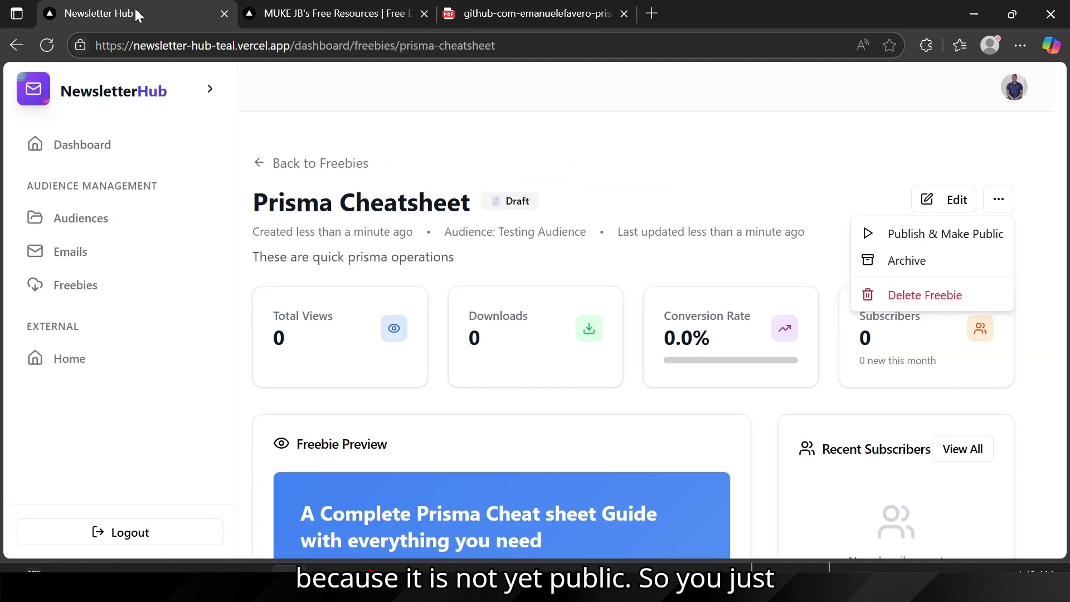
pyautogui.click(929, 233)
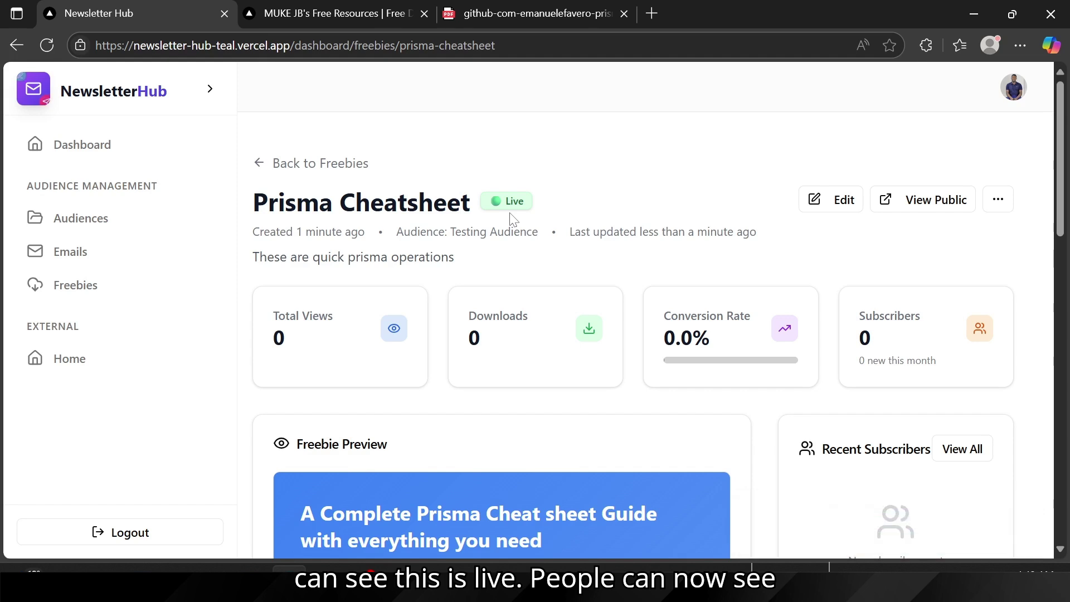
# Step: Confirm the public page now lists Prisma Cheatsheet as 1 free resource with 0 downloads
pyautogui.click(329, 14)
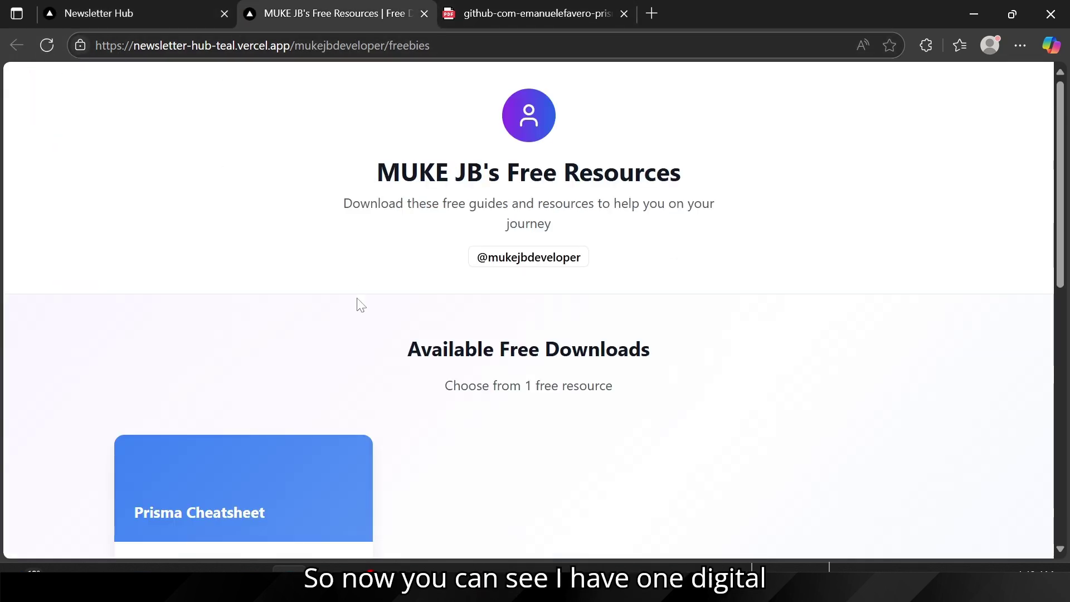
pyautogui.scroll(-5, 358, 306)
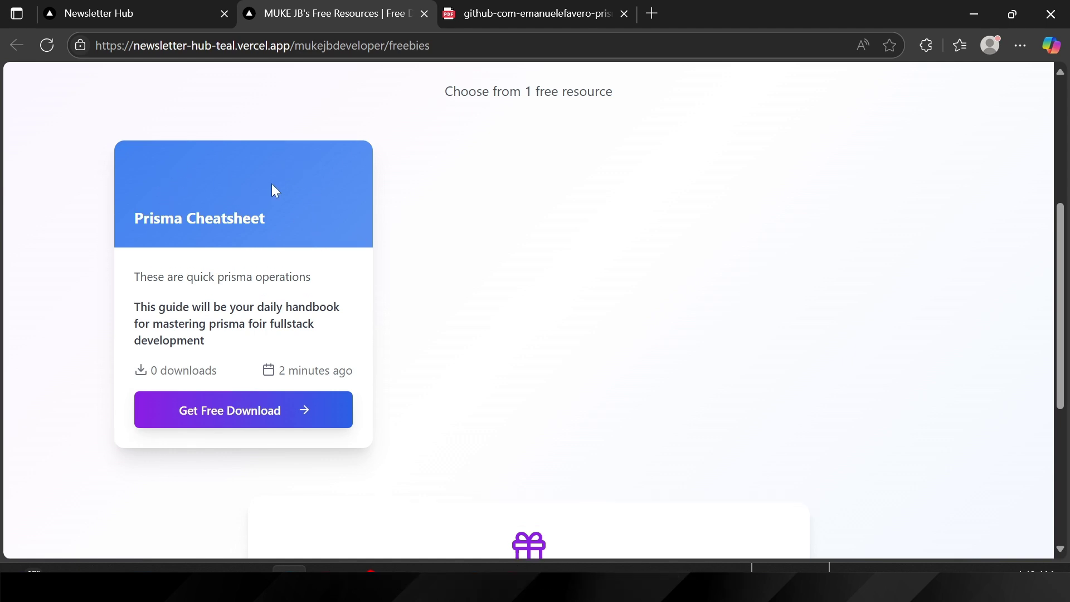
pyautogui.scroll(2, 273, 189)
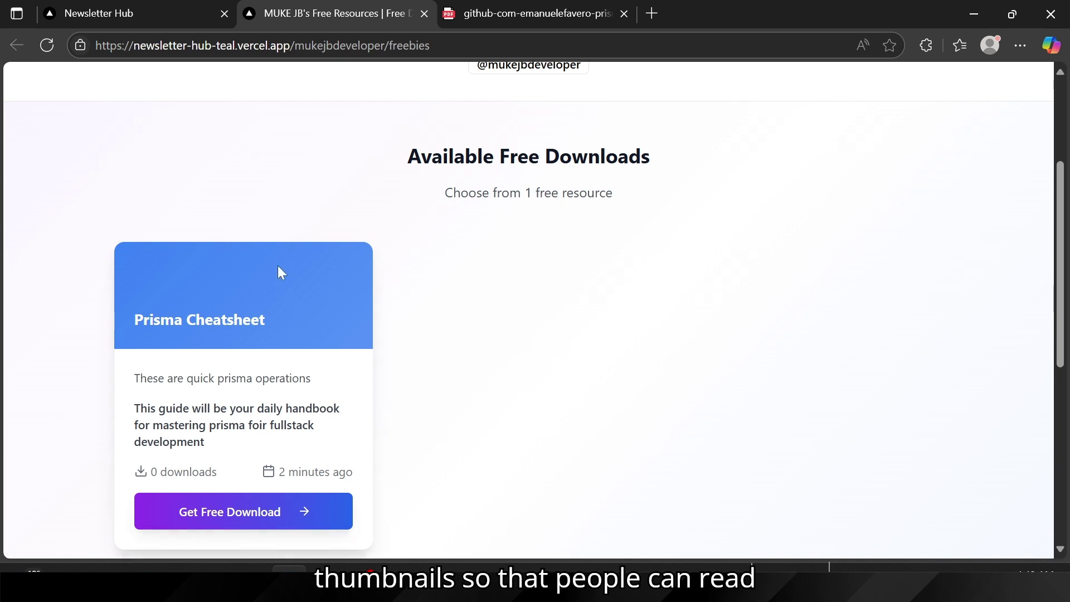
pyautogui.scroll(-2, 312, 310)
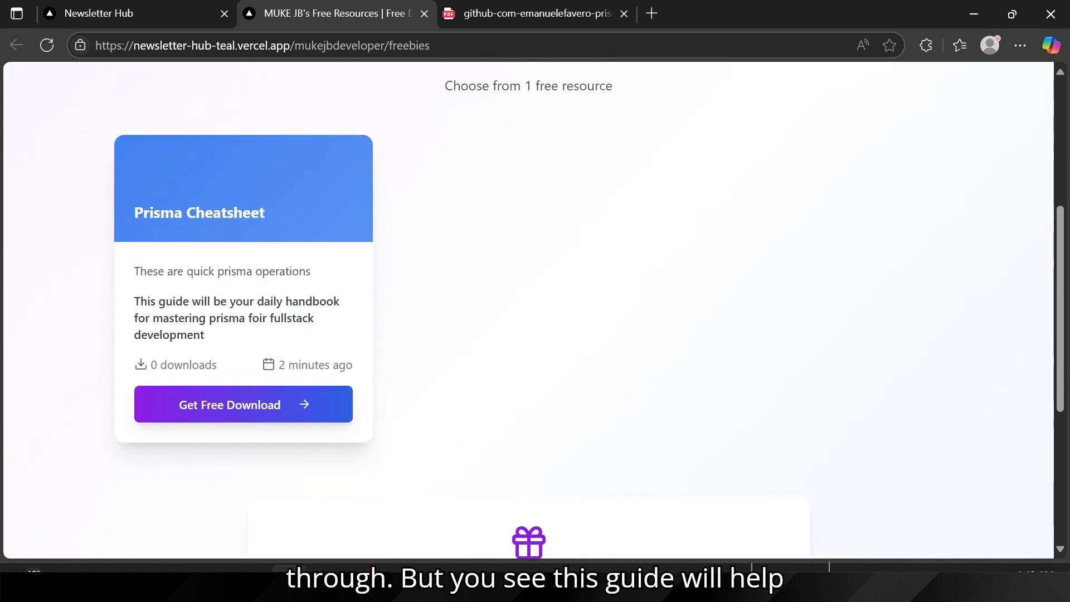
pyautogui.moveTo(140, 301); pyautogui.dragTo(332, 322)
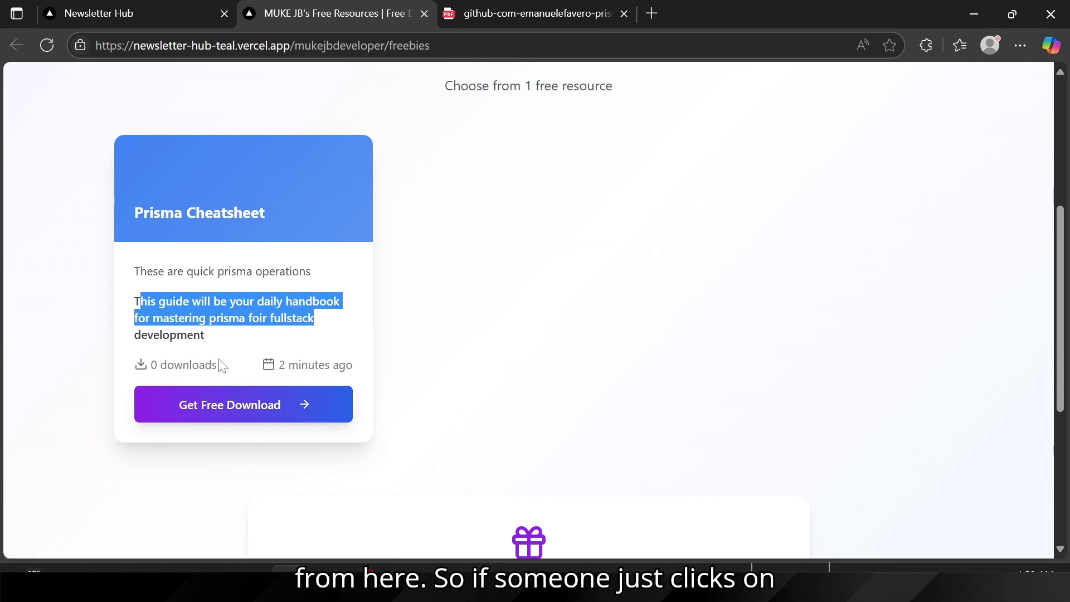
# Step: Open the Prisma Cheatsheet's public landing page and review its headline
pyautogui.click(219, 408)
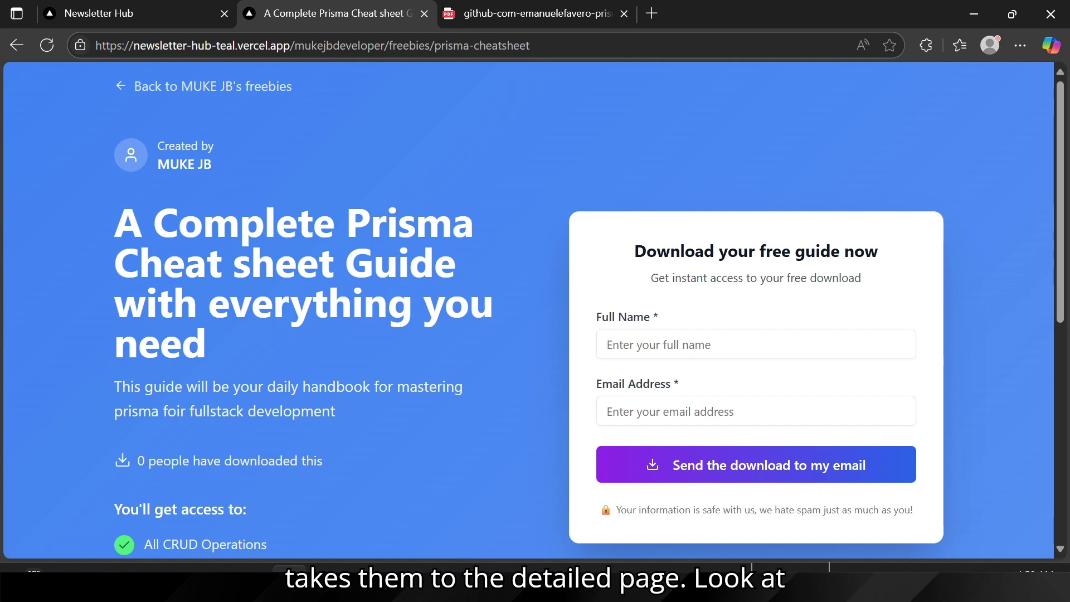
pyautogui.scroll(-8, 392, 288)
pyautogui.scroll(6, 392, 288)
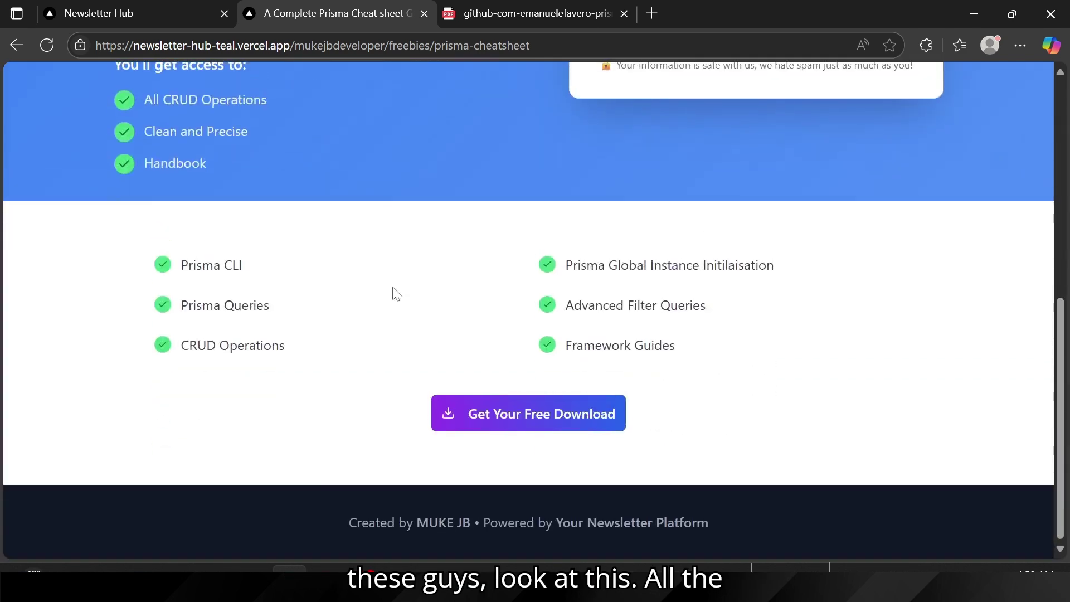
pyautogui.scroll(2, 392, 288)
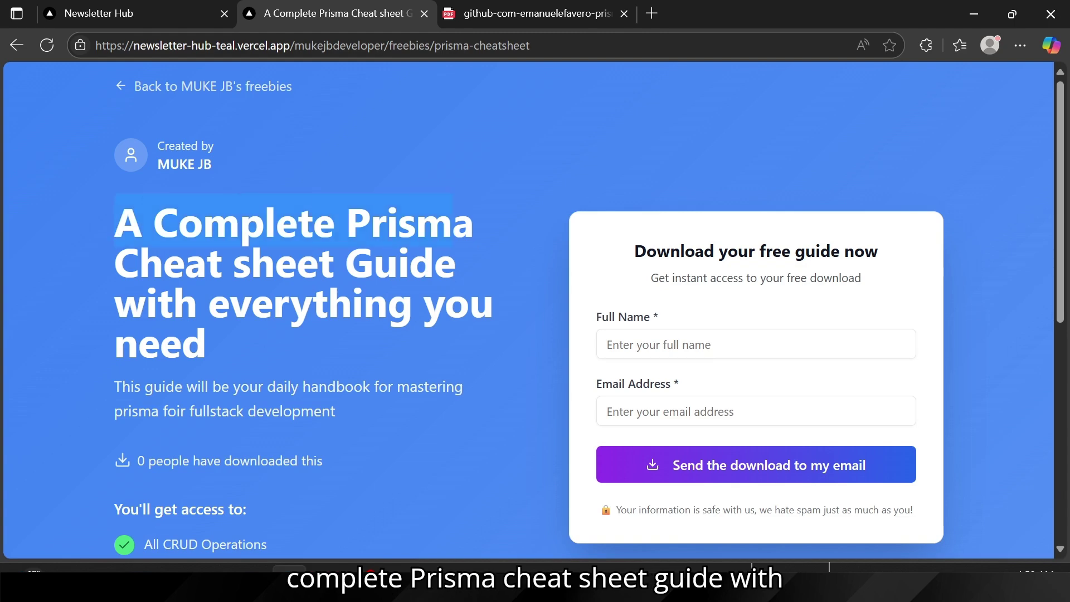
pyautogui.moveTo(114, 230); pyautogui.dragTo(241, 334)
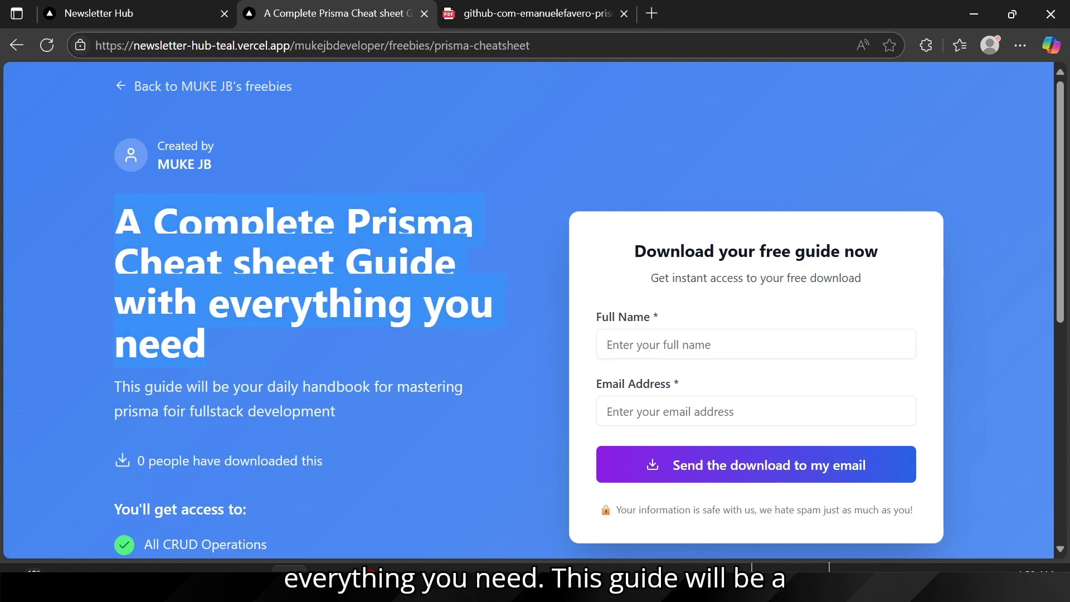
# Step: Review the download form heading and included Prisma topics, then jump back to the form
pyautogui.scroll(-2, 391, 420)
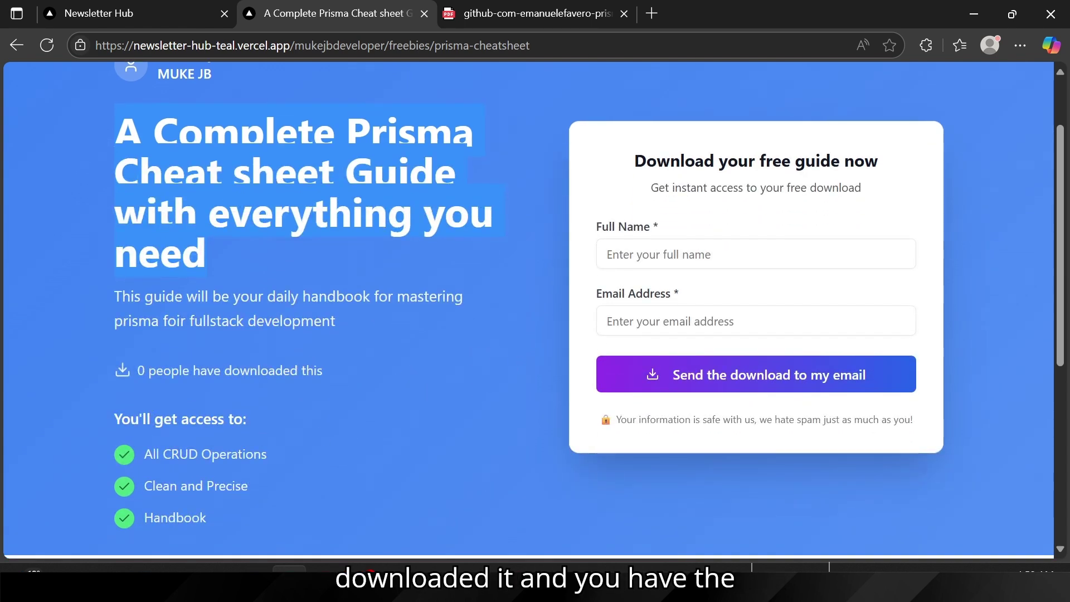
pyautogui.moveTo(646, 162); pyautogui.dragTo(887, 170)
pyautogui.scroll(-5, 516, 285)
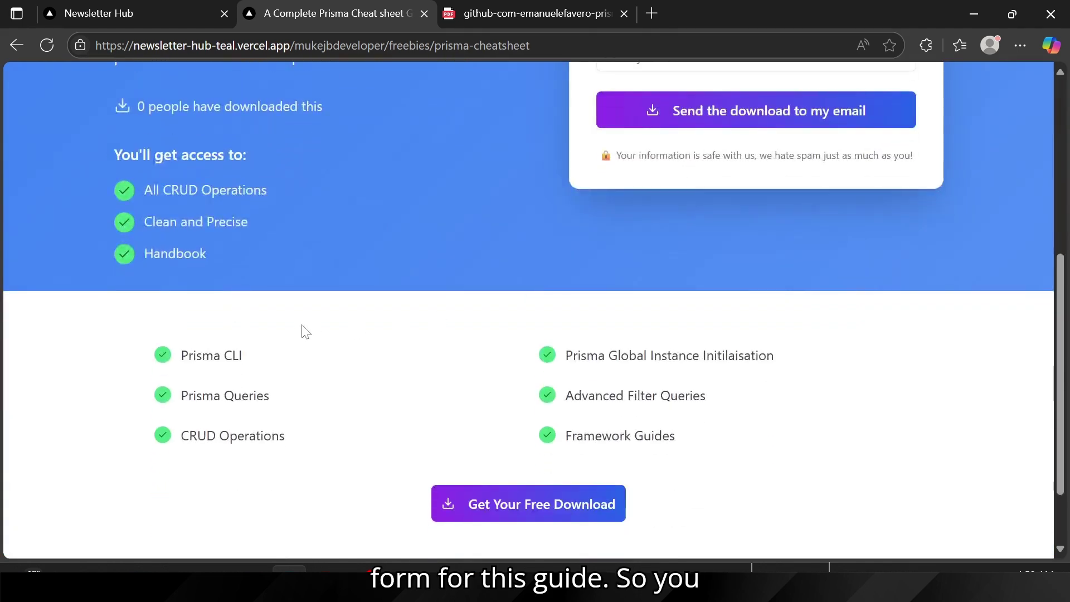
pyautogui.scroll(1, 150, 237)
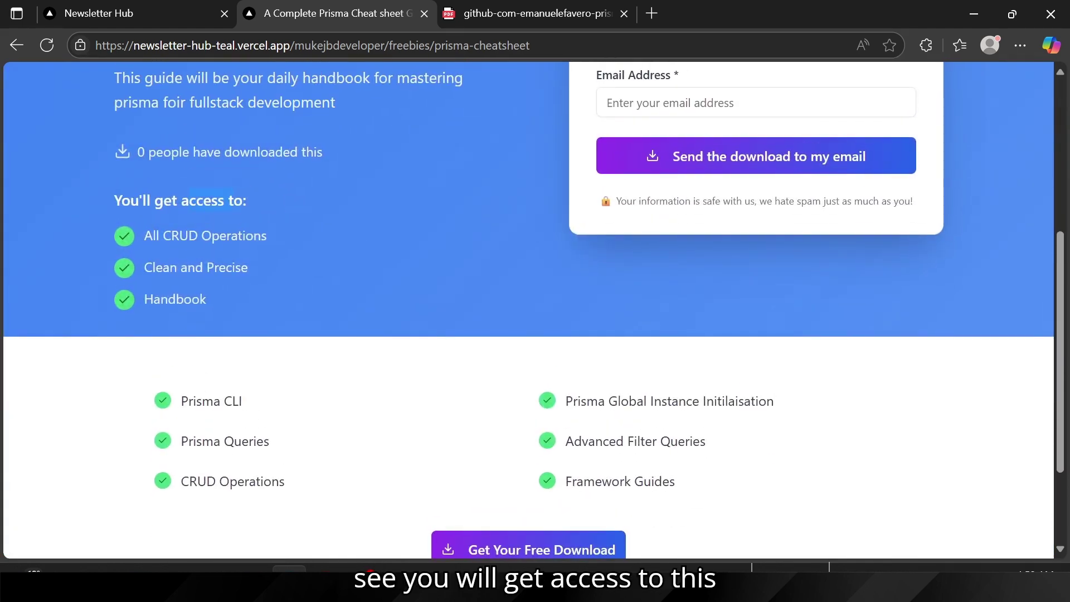
pyautogui.moveTo(282, 275); pyautogui.dragTo(281, 277)
pyautogui.moveTo(189, 401); pyautogui.dragTo(283, 502)
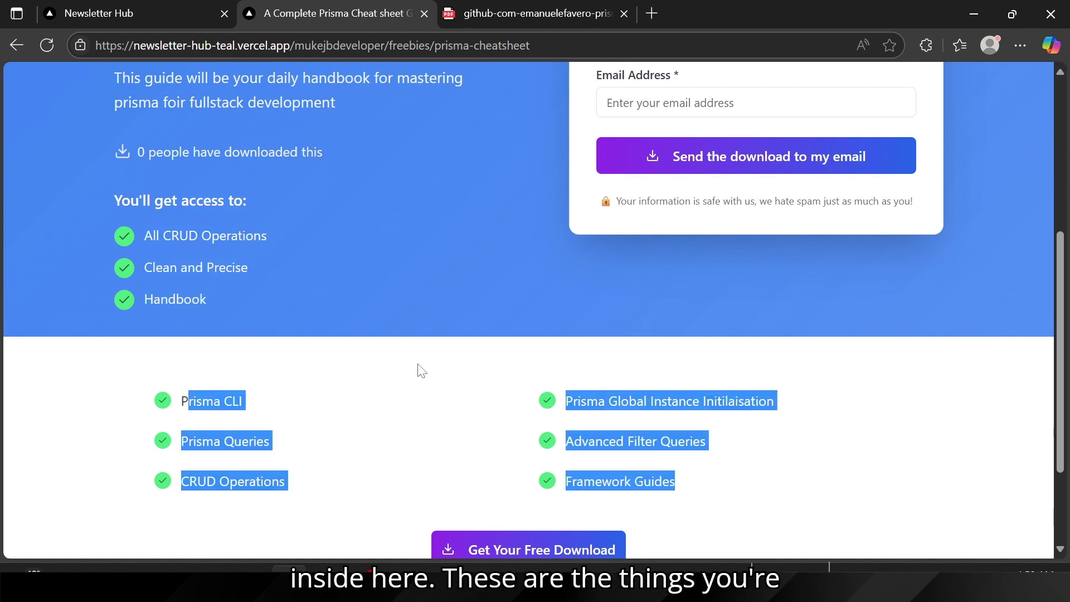
pyautogui.moveTo(415, 371); pyautogui.dragTo(530, 411)
pyautogui.scroll(-2, 544, 406)
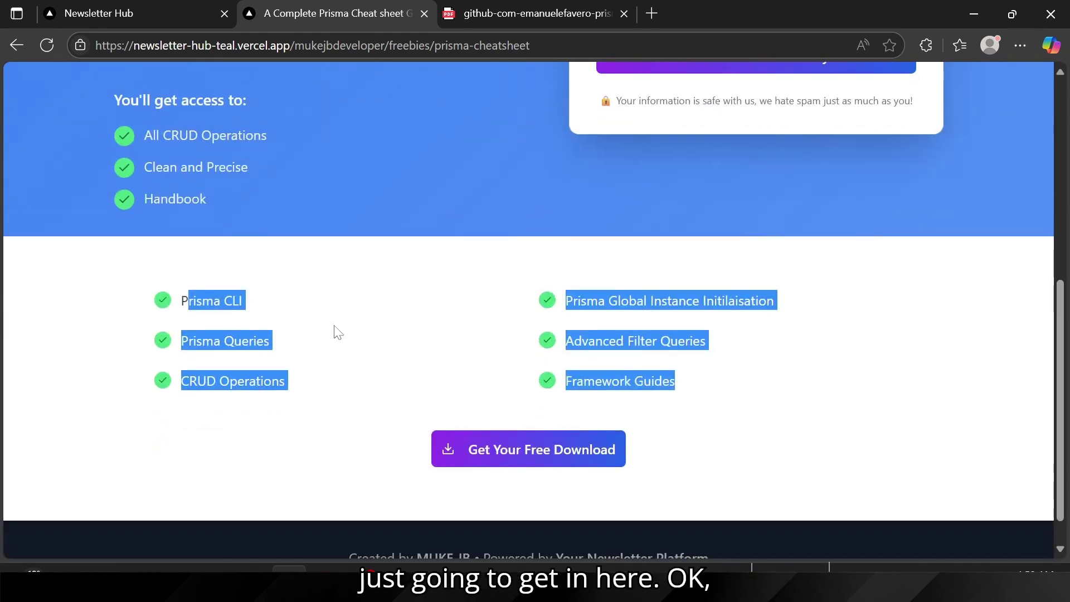
pyautogui.moveTo(246, 244); pyautogui.dragTo(458, 262)
pyautogui.click(507, 463)
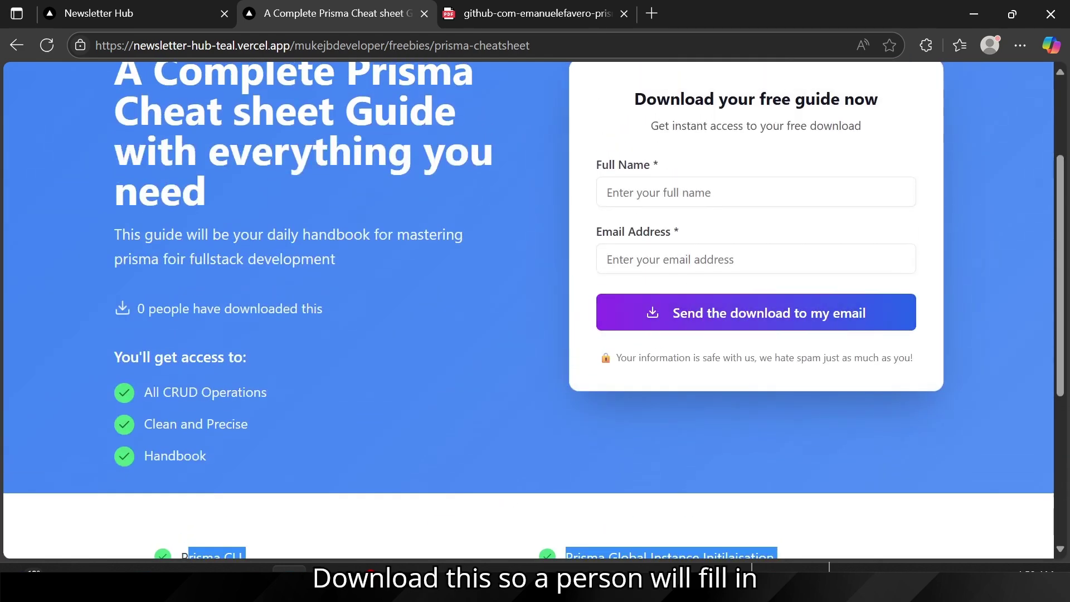
# Step: Submit the download form with the subscriber's full name and e-mail address
pyautogui.click(607, 192)
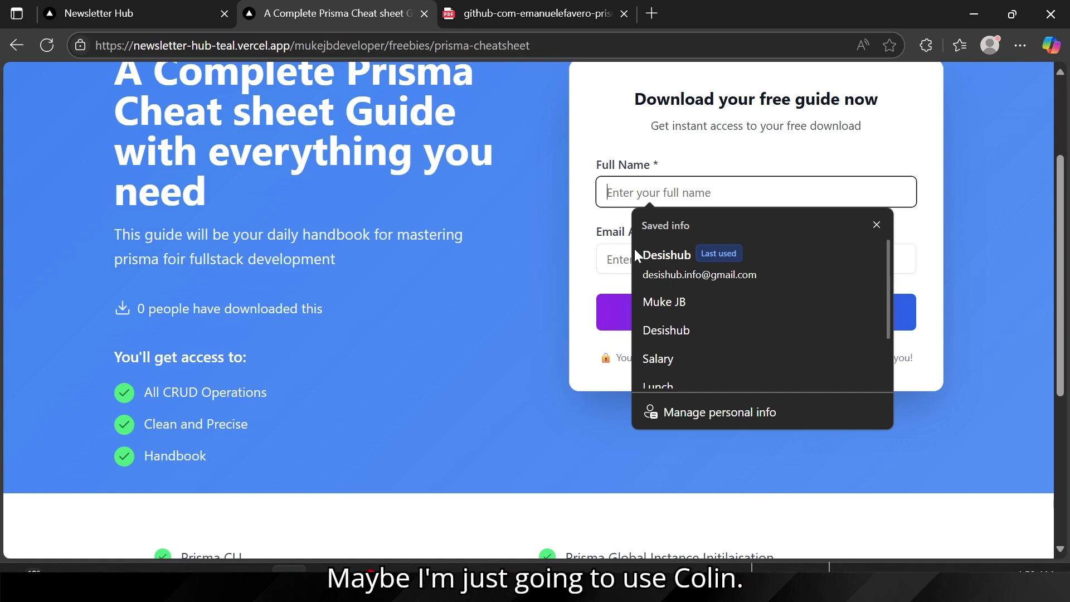
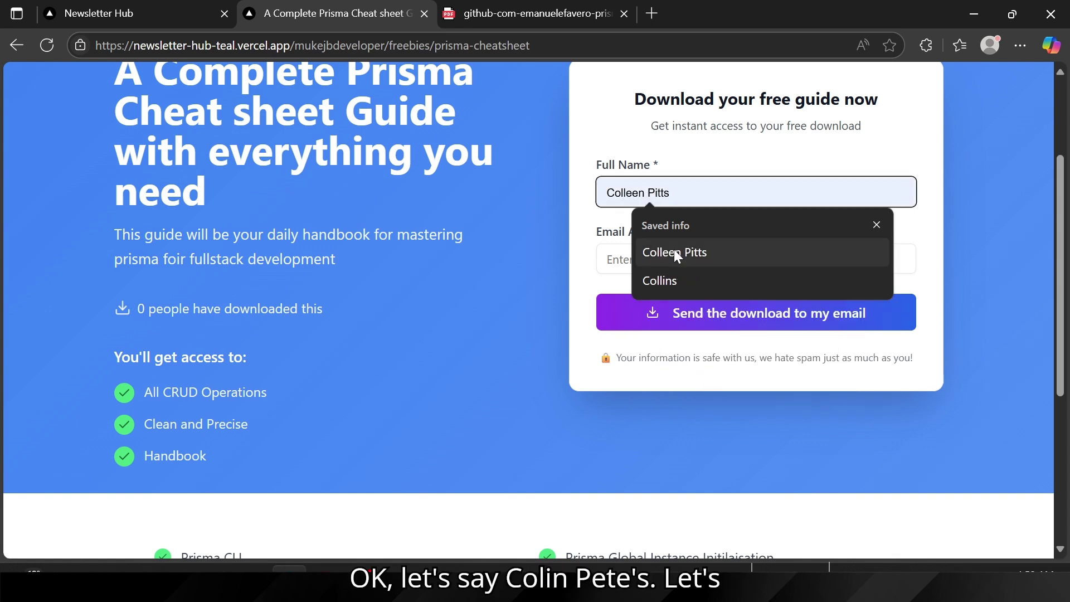
pyautogui.click(673, 250)
pyautogui.press('Tab')
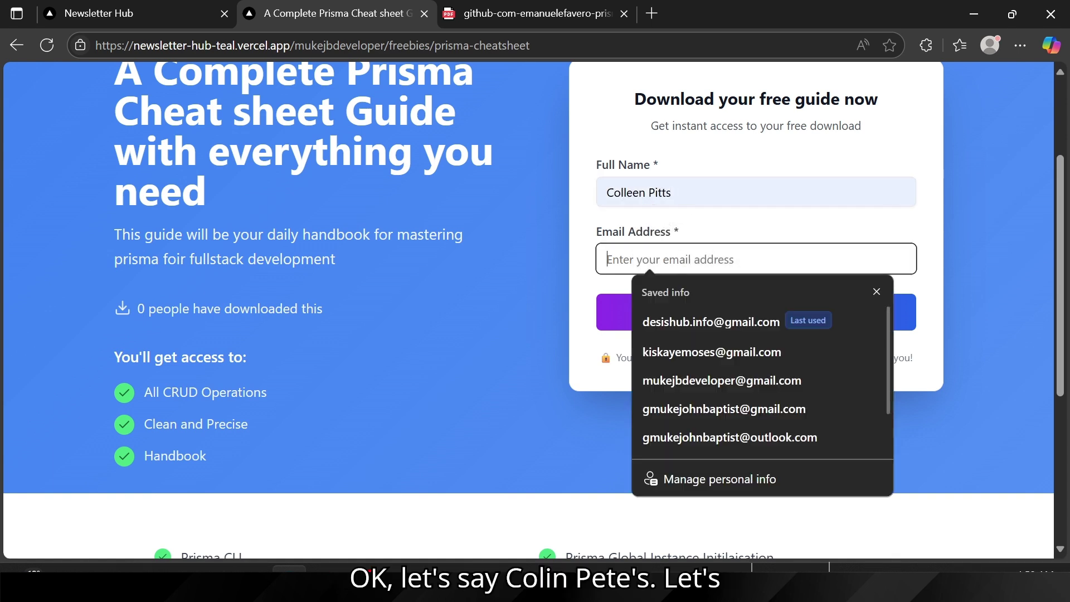
pyautogui.click(683, 355)
pyautogui.tripleClick(594, 191)
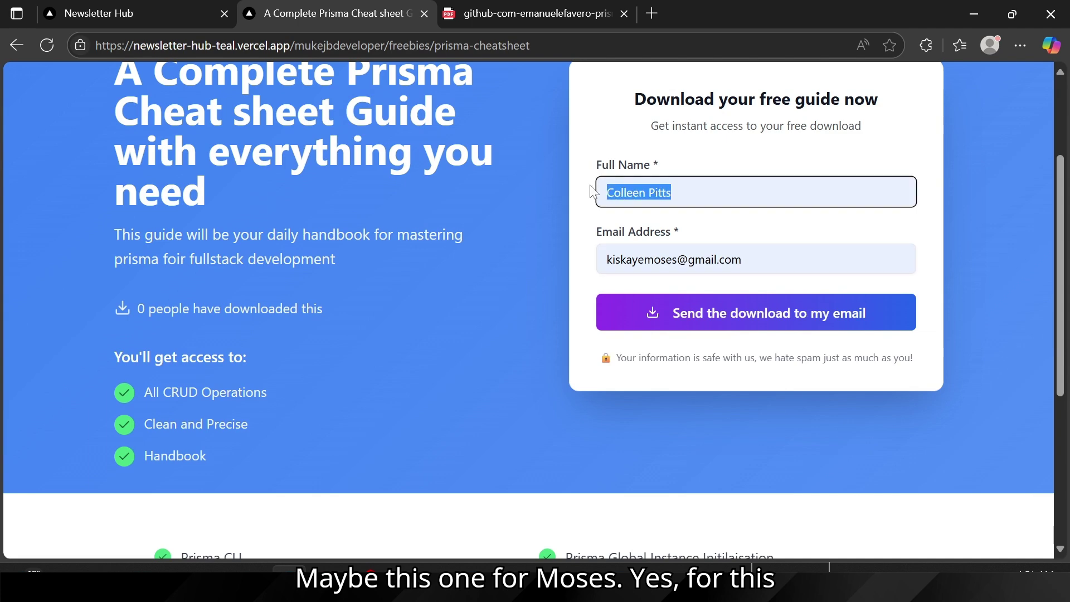
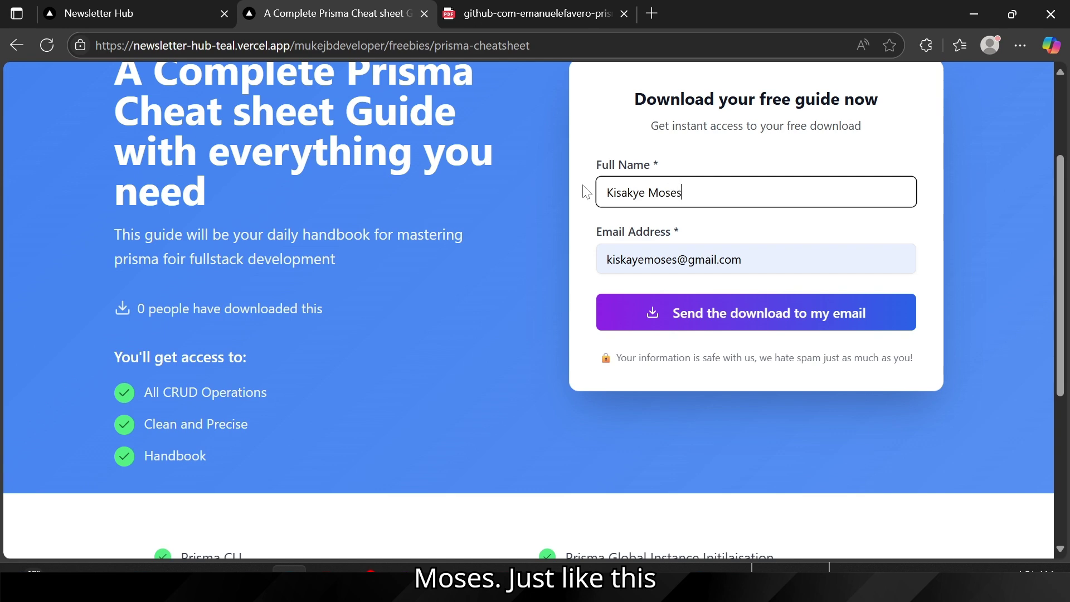
pyautogui.click(708, 322)
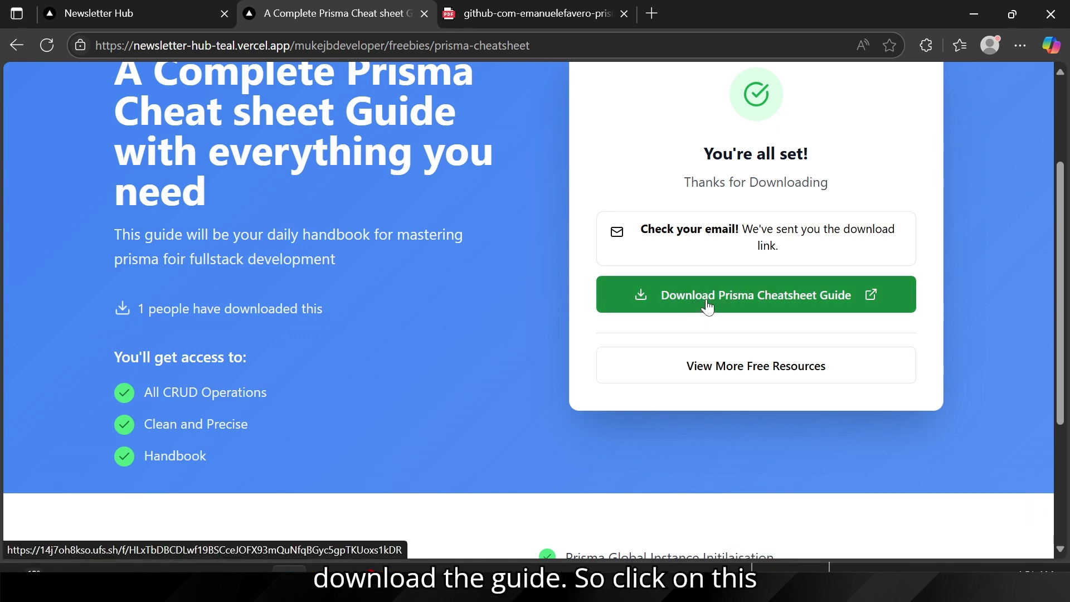
# Step: Open the downloaded 12-page Prisma cheat sheet PDF in Edge, skim it, and return to NewsletterHub
pyautogui.click(725, 297)
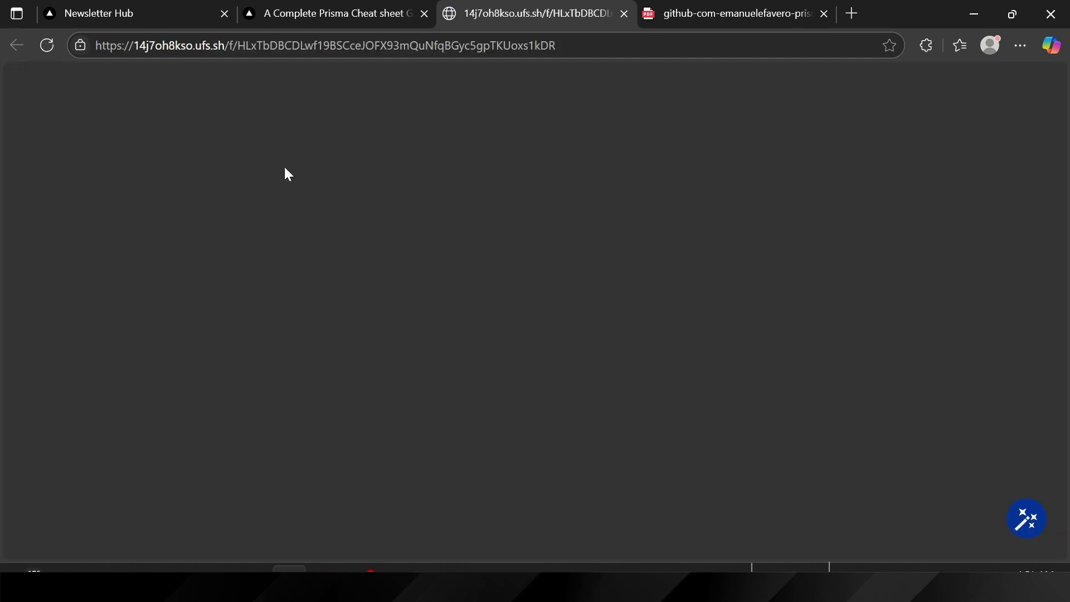
pyautogui.scroll(-15, 554, 296)
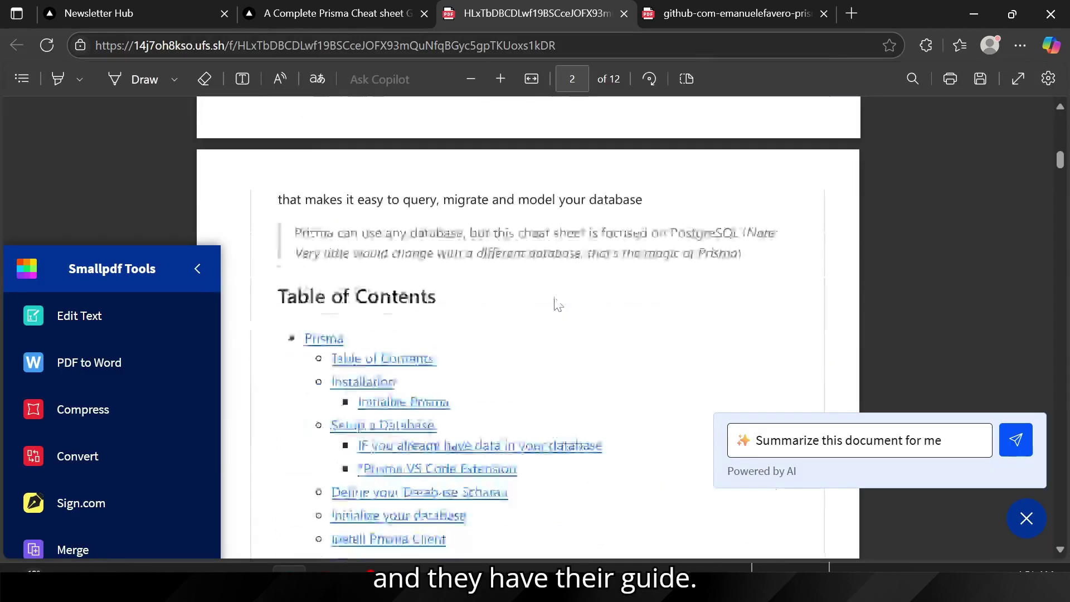
pyautogui.scroll(5, 558, 304)
pyautogui.scroll(10, 462, 309)
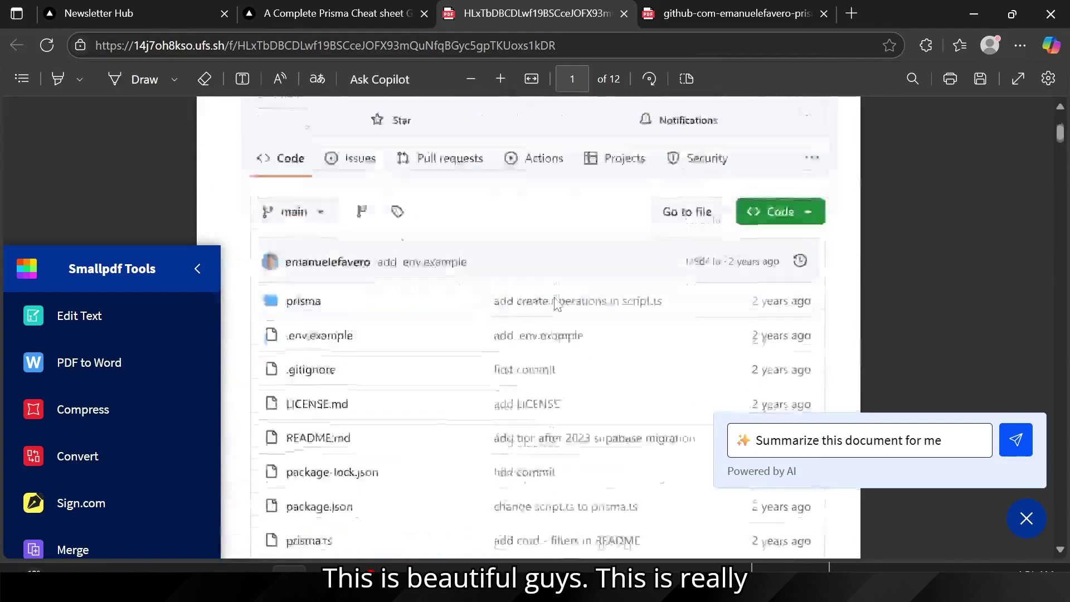
pyautogui.scroll(-5, 462, 310)
pyautogui.scroll(-12, 462, 309)
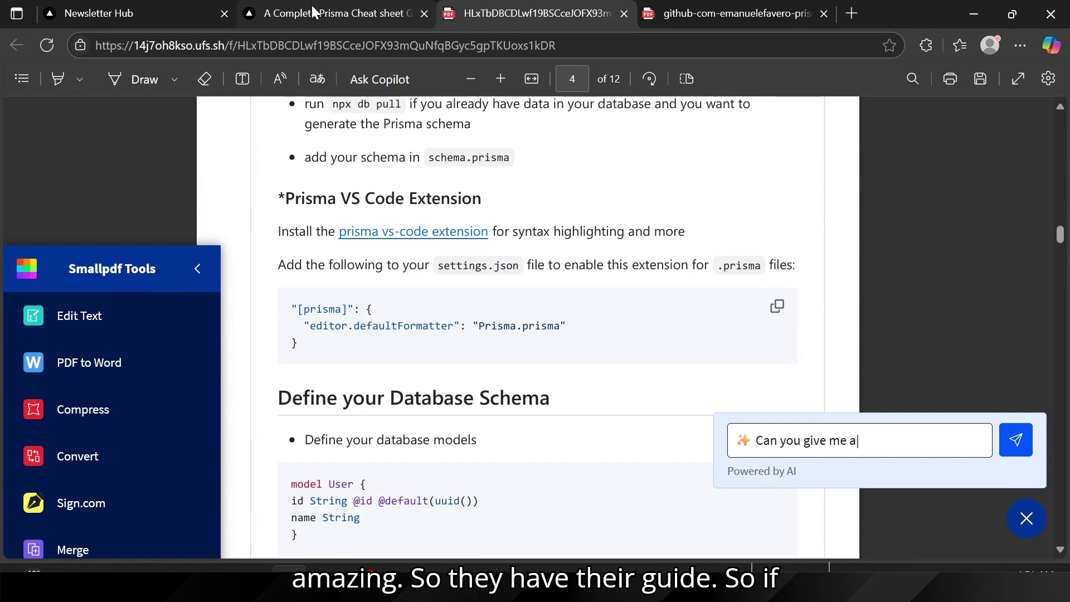
pyautogui.click(140, 6)
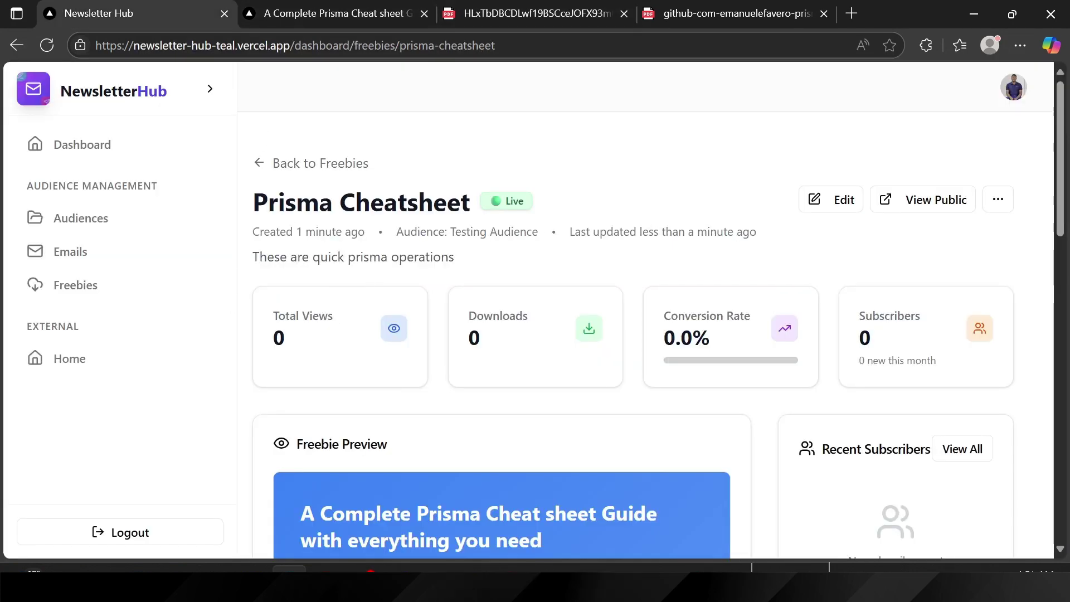
# Step: Refresh the Prisma Cheatsheet dashboard and check its stats: 4 views, 1 download, 25.0% conversion
pyautogui.moveTo(278, 201); pyautogui.dragTo(471, 203)
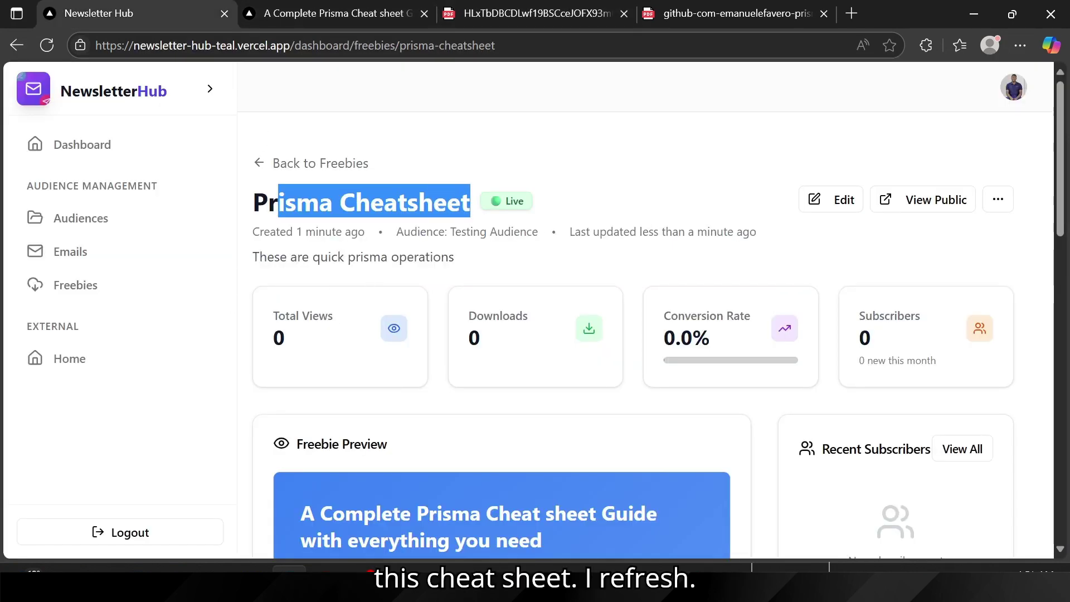
pyautogui.click(52, 43)
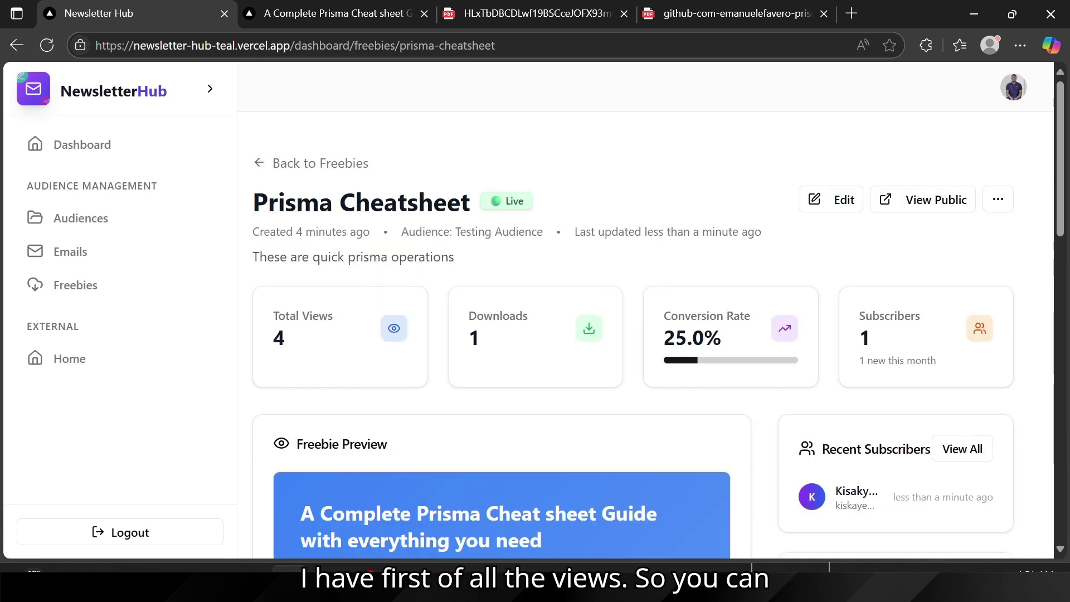
pyautogui.moveTo(273, 315); pyautogui.dragTo(364, 313)
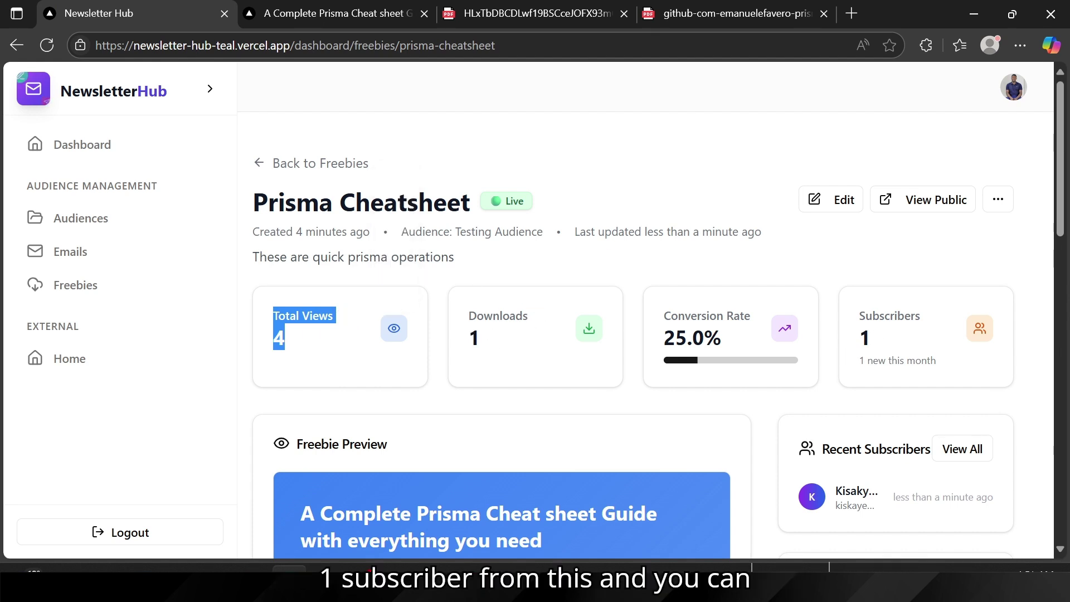
pyautogui.scroll(-2, 733, 394)
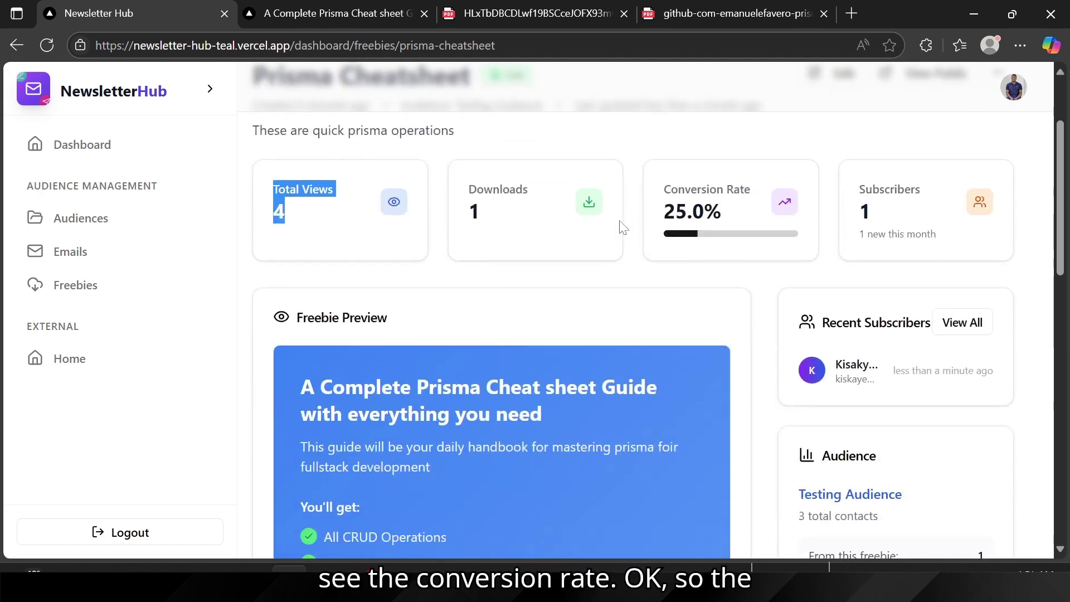
pyautogui.doubleClick(474, 210)
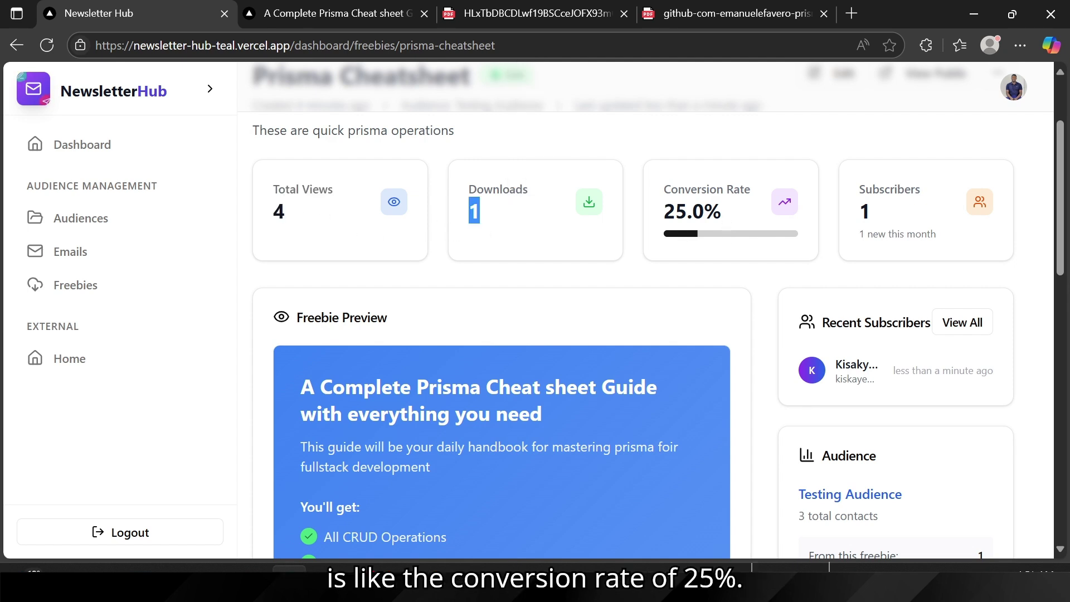
# Step: Look over Quick Actions, then go to Audiences, where Testing Audience lists 3 subscribers
pyautogui.scroll(-5, 685, 245)
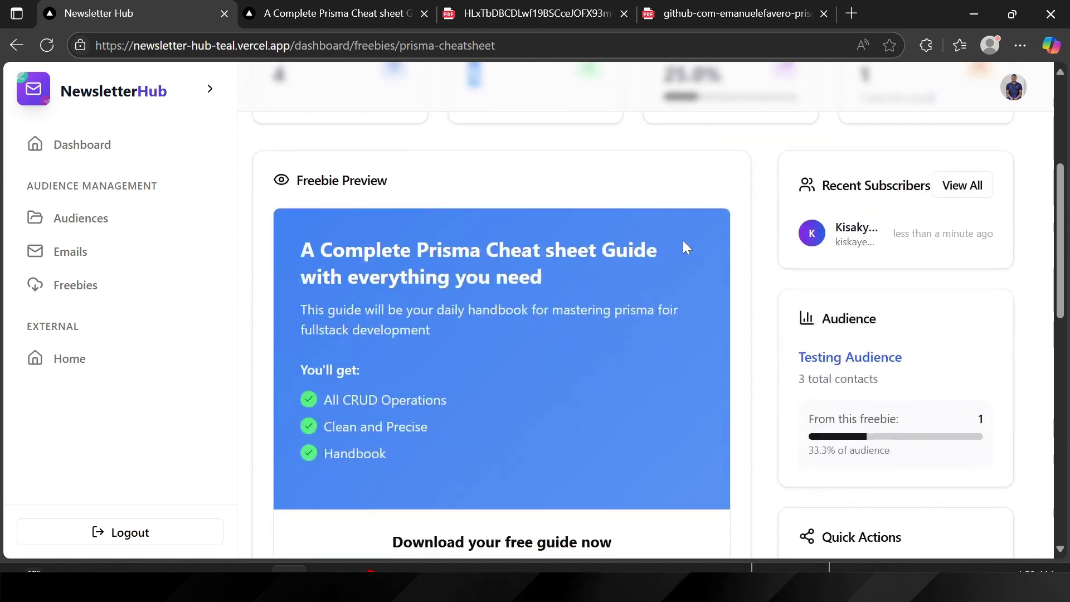
pyautogui.scroll(-4, 687, 366)
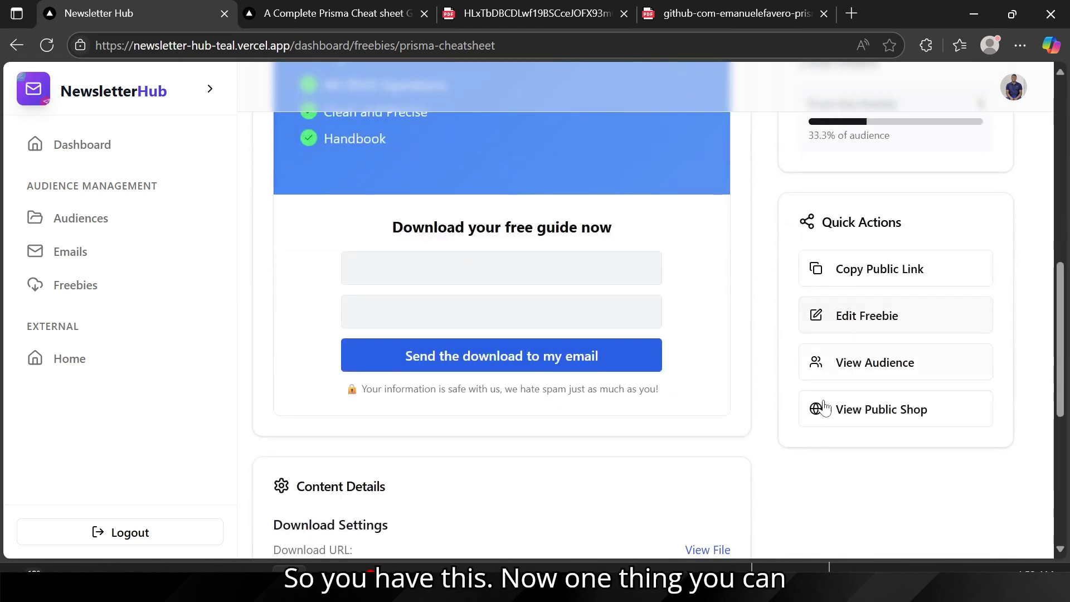
pyautogui.scroll(3, 686, 432)
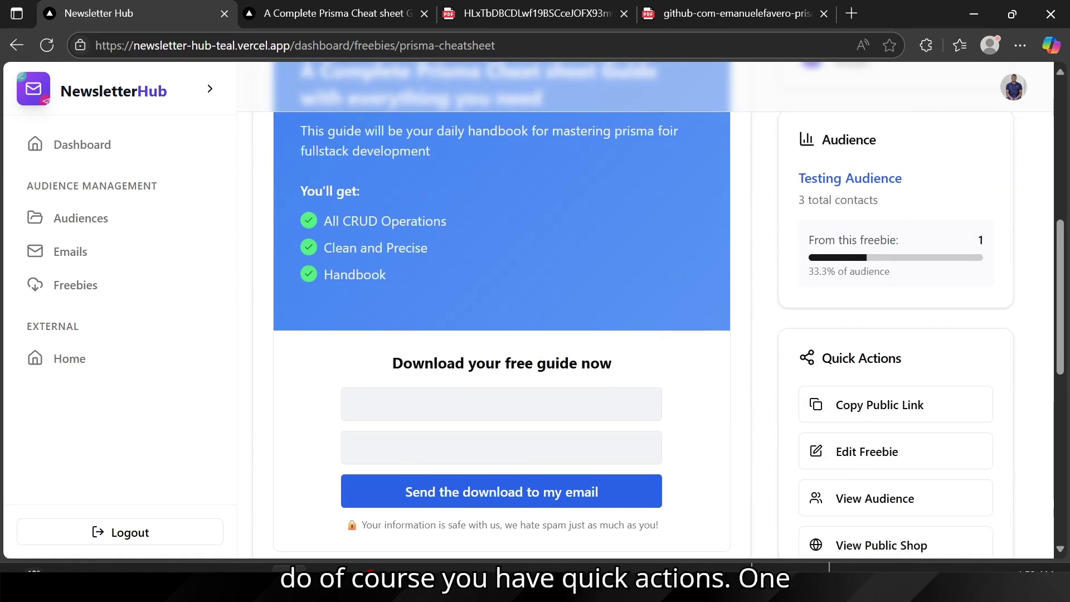
pyautogui.moveTo(849, 358); pyautogui.dragTo(896, 357)
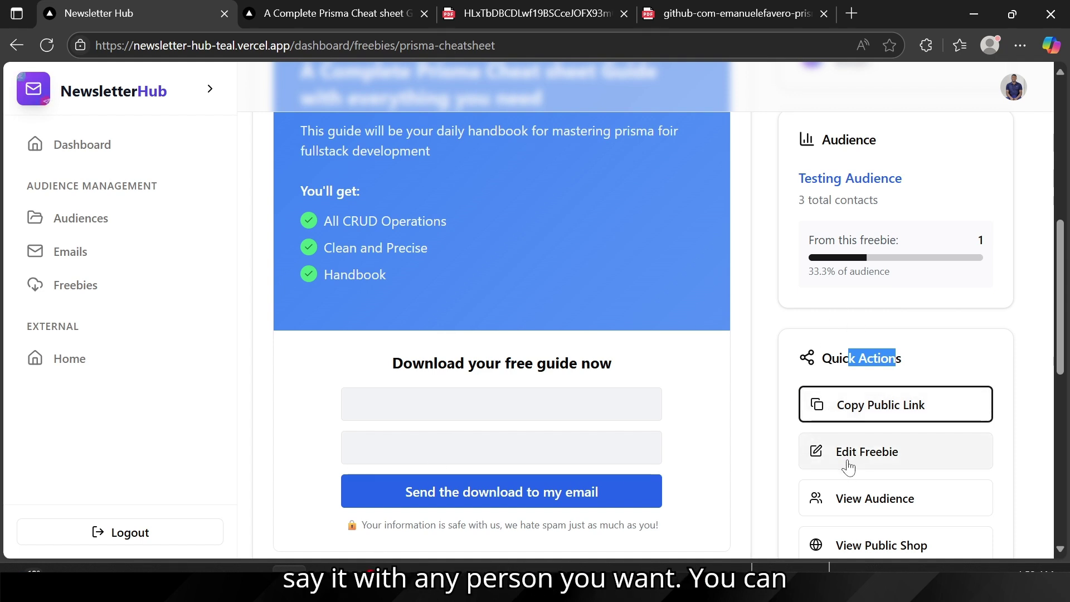
pyautogui.scroll(-1, 848, 467)
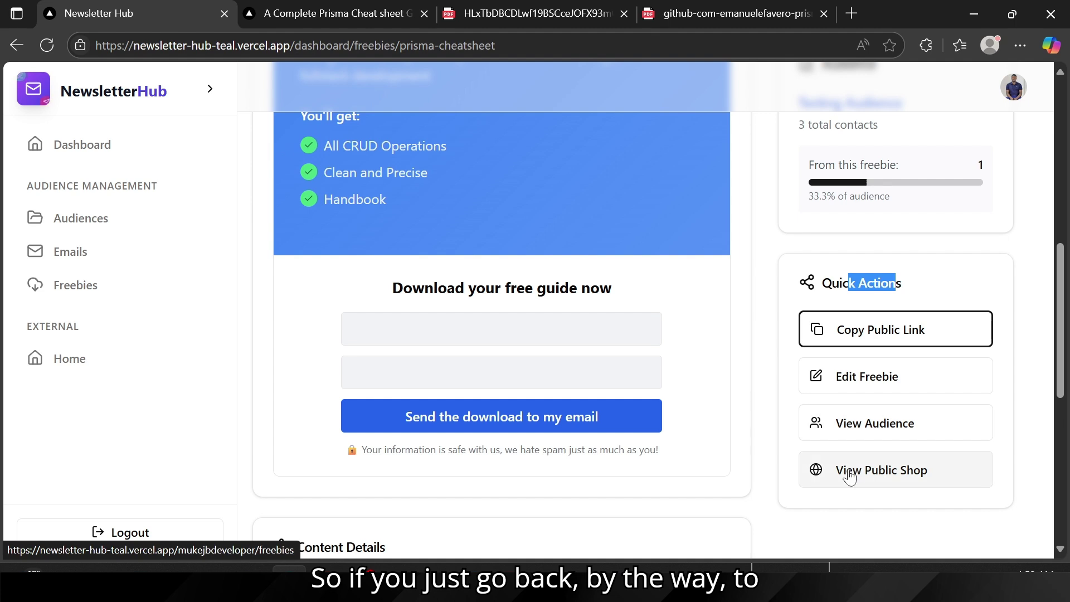
pyautogui.click(93, 222)
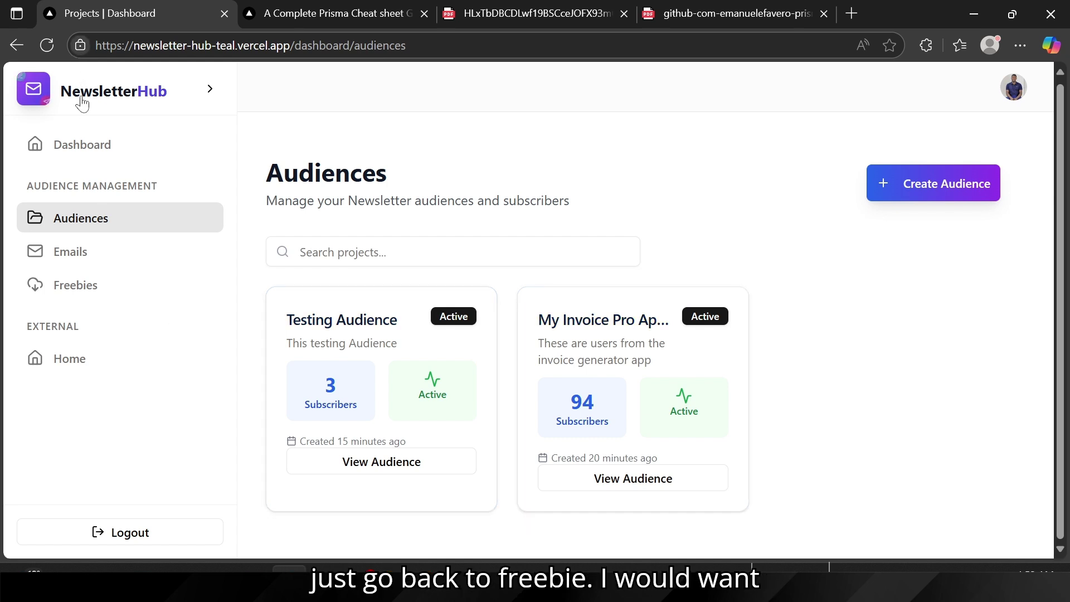
pyautogui.click(17, 45)
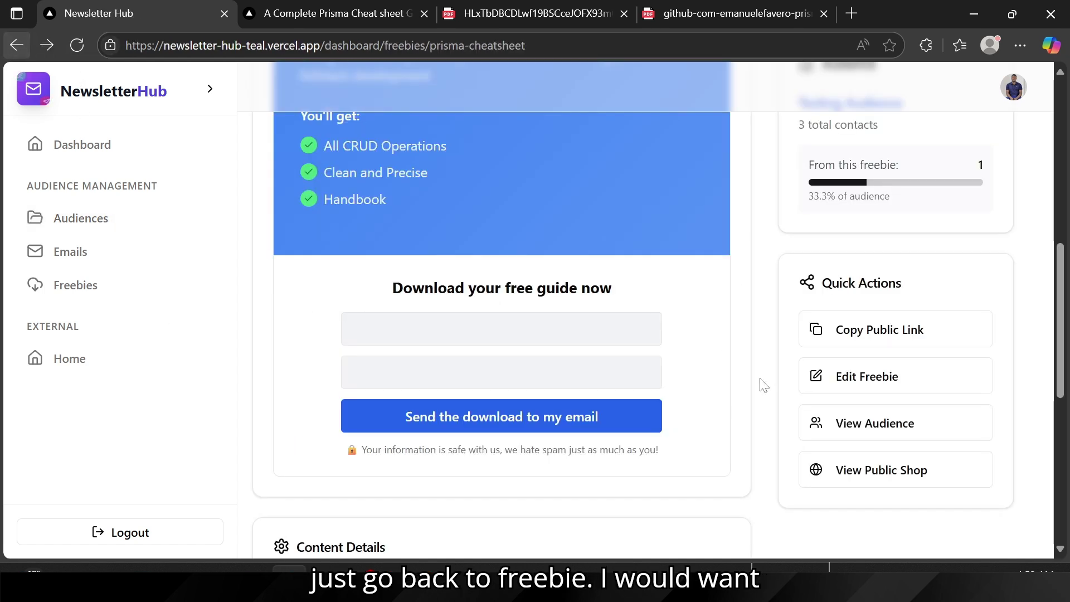
pyautogui.click(866, 429)
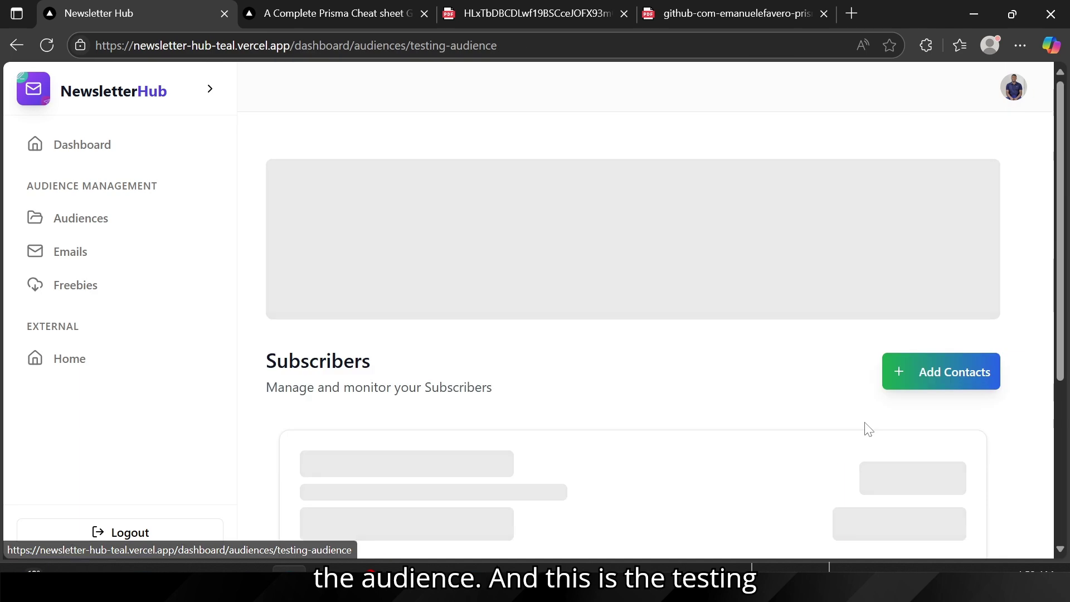
pyautogui.moveTo(287, 237); pyautogui.dragTo(474, 237)
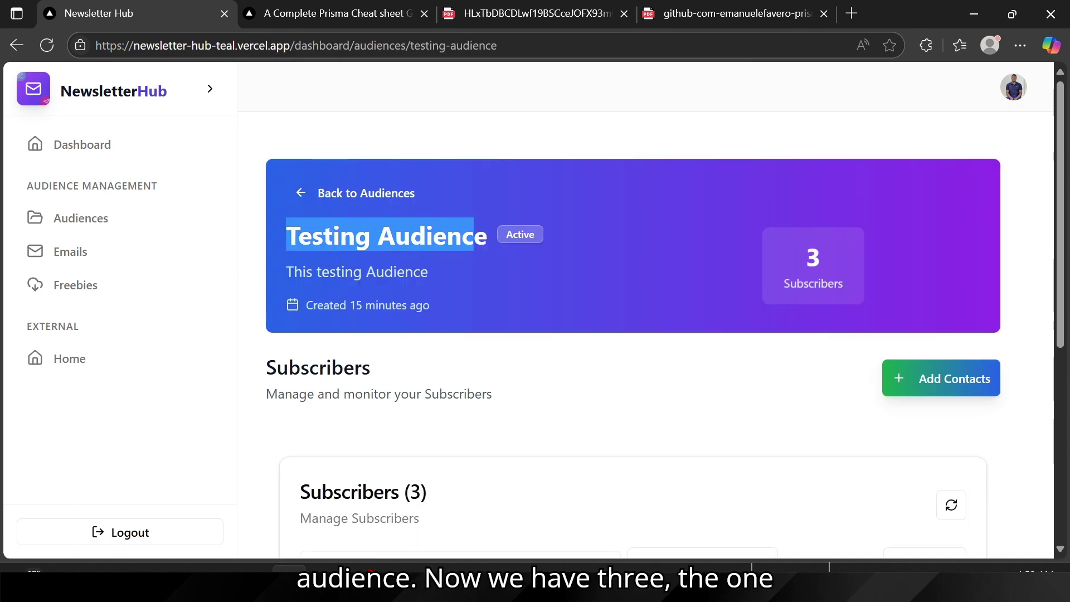
pyautogui.scroll(-3, 540, 342)
pyautogui.scroll(-2, 541, 334)
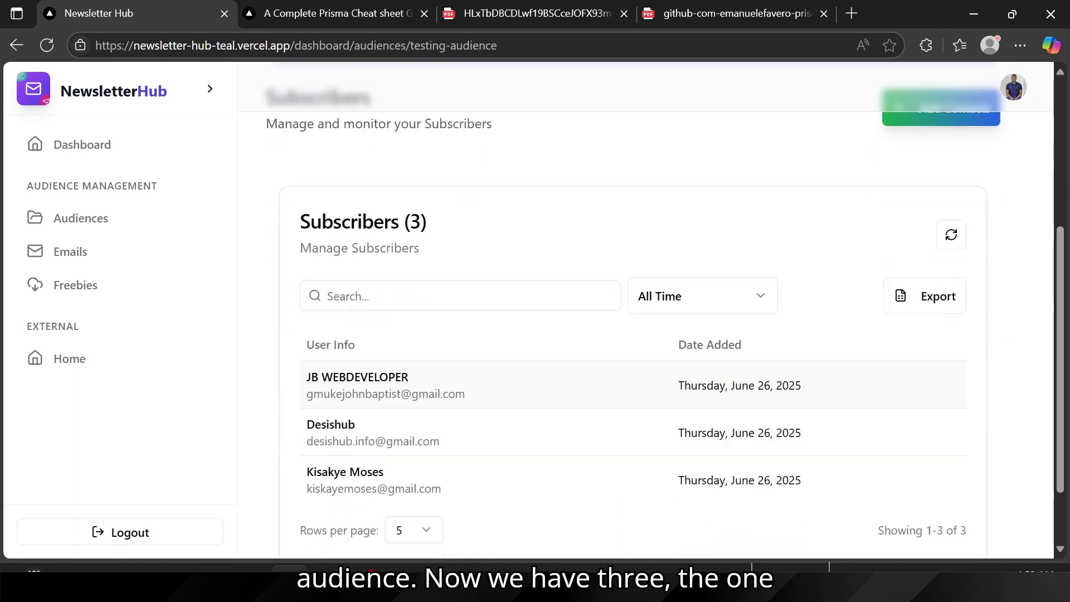
pyautogui.moveTo(305, 403); pyautogui.dragTo(534, 434)
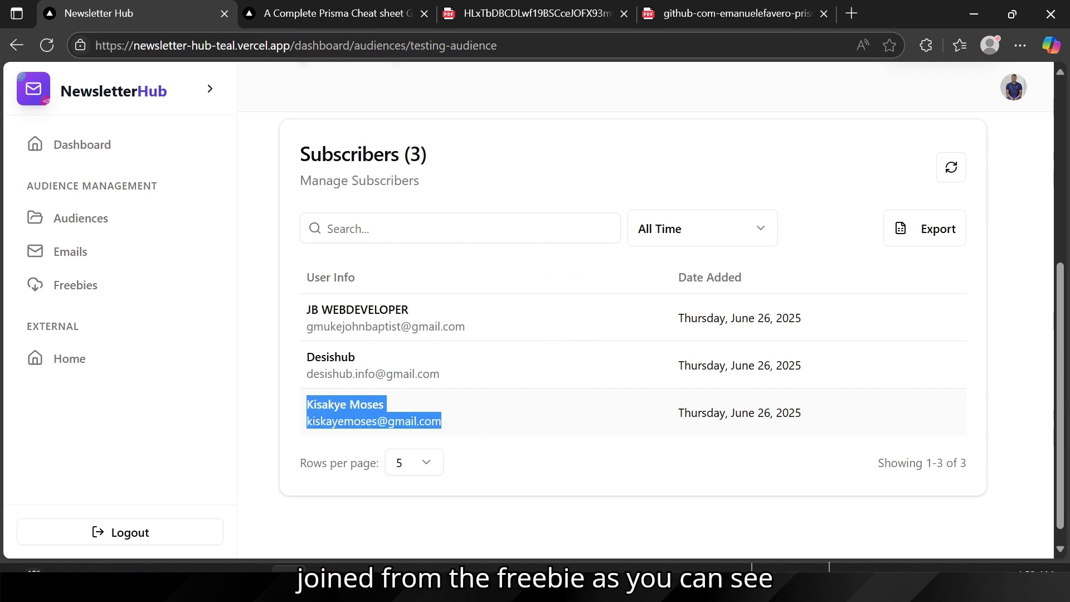
pyautogui.moveTo(313, 403); pyautogui.dragTo(478, 426)
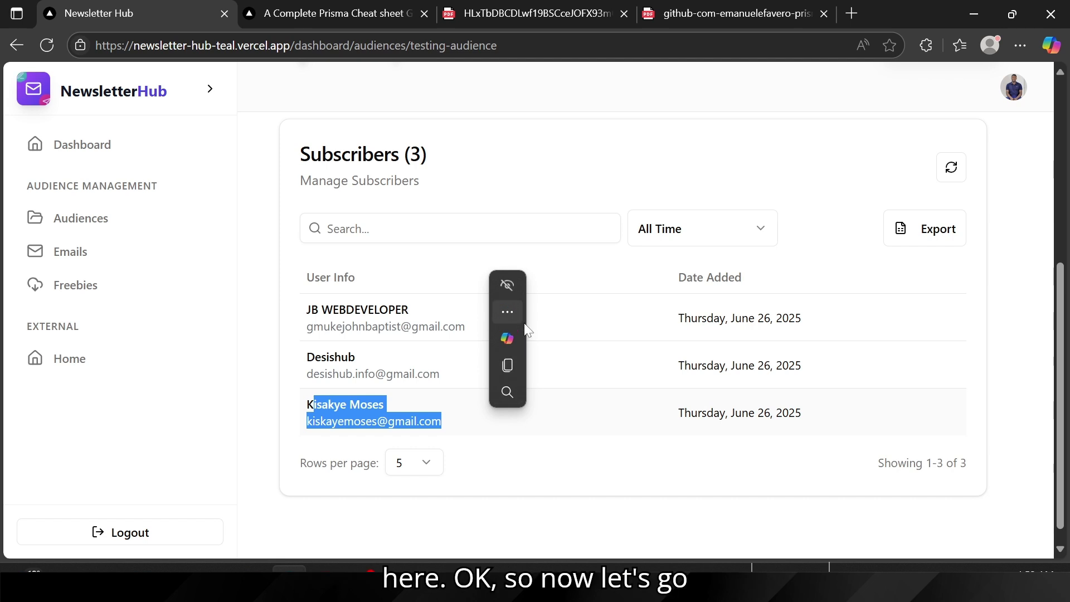
pyautogui.click(636, 351)
pyautogui.scroll(5, 641, 353)
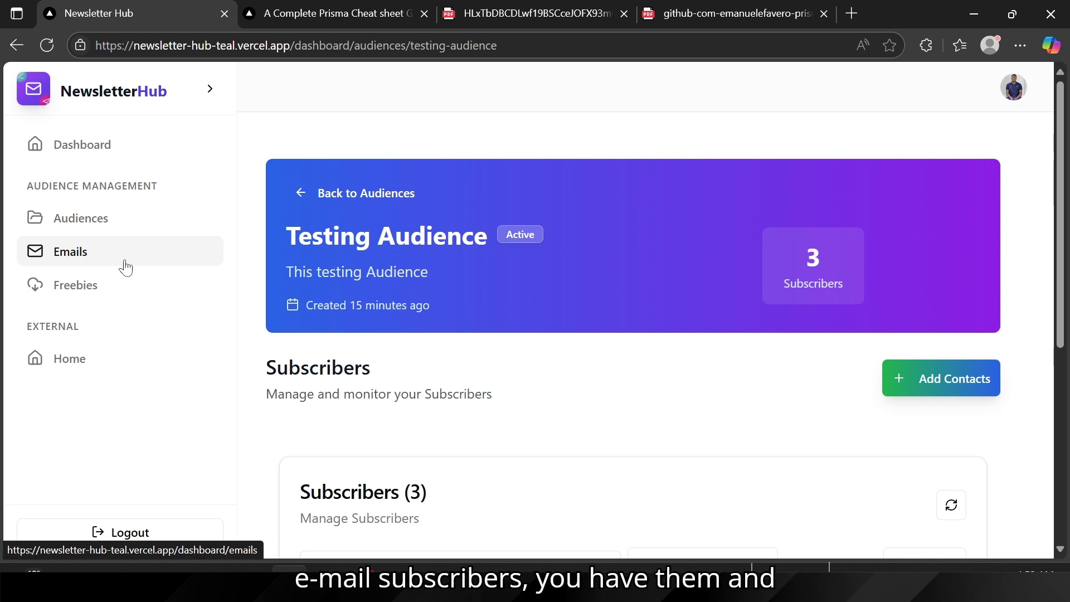
pyautogui.scroll(-3, 350, 412)
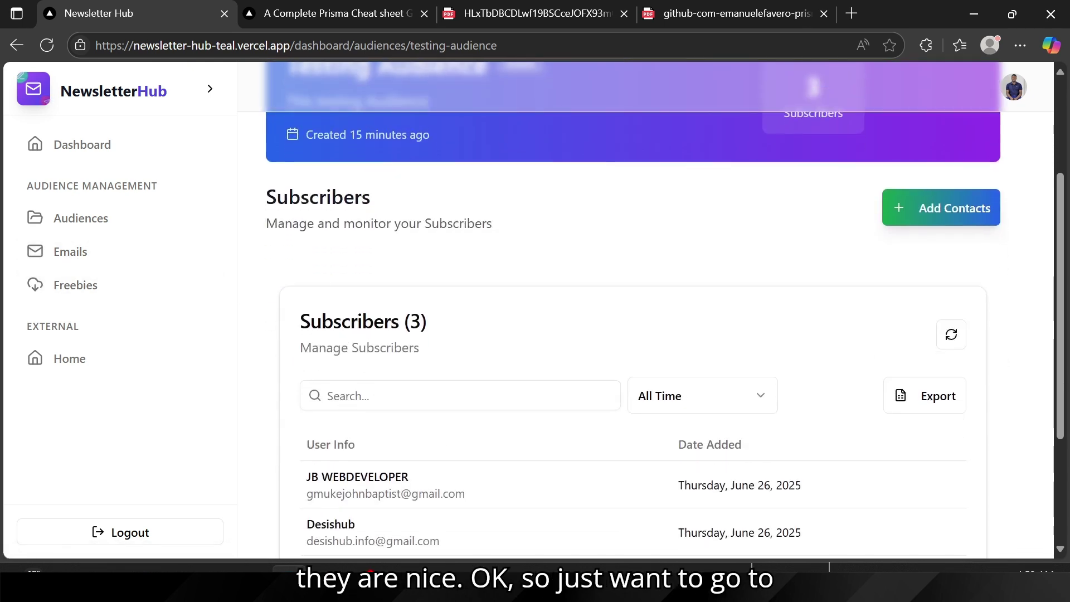
# Step: Start a new email from the Emails page and change the sender name to NewsletterHub
pyautogui.click(90, 263)
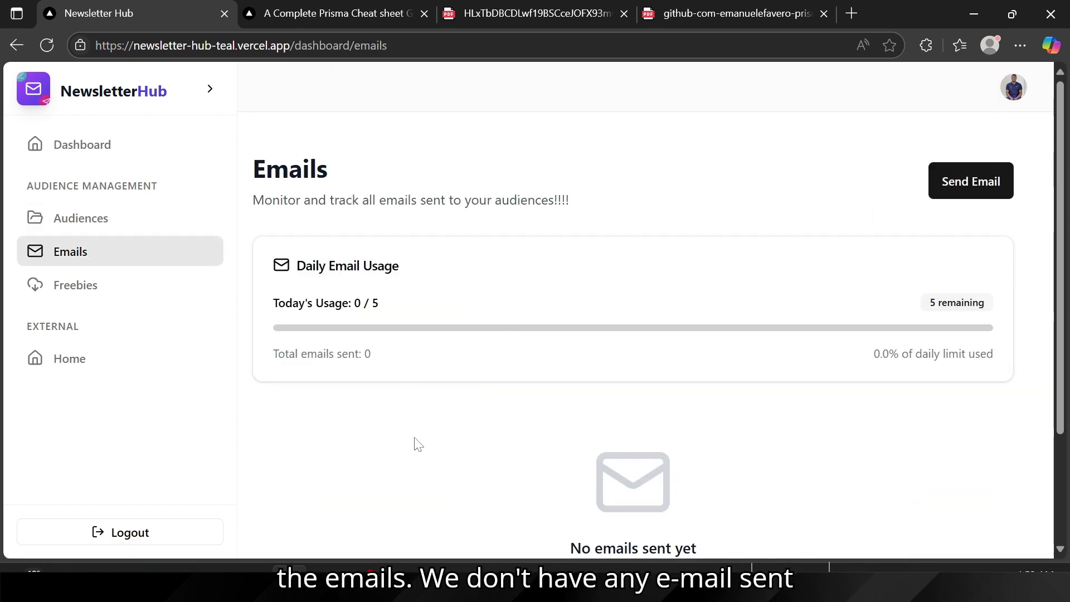
pyautogui.click(981, 199)
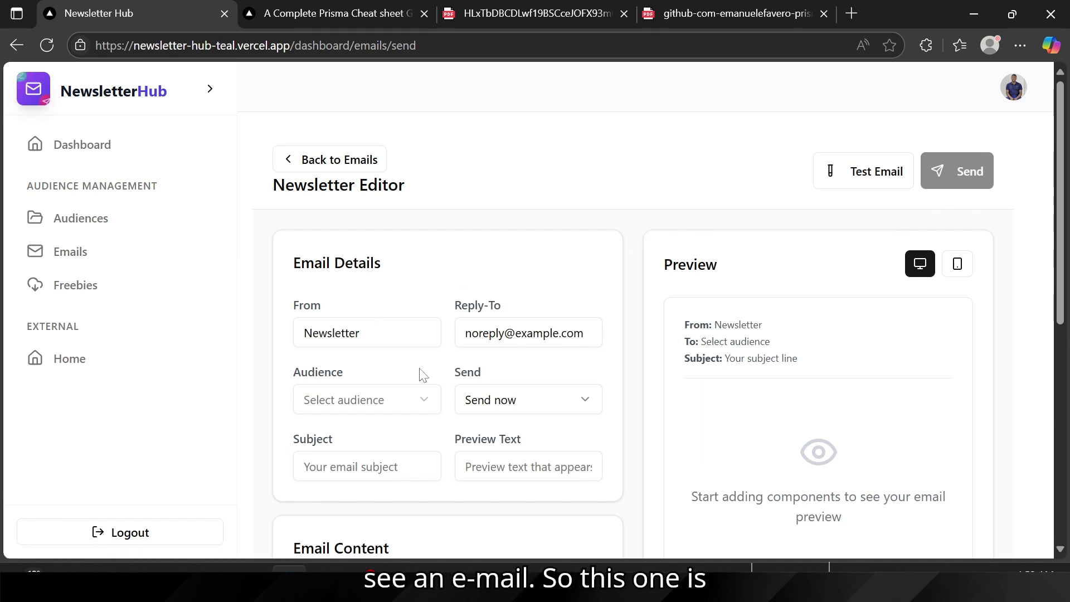
pyautogui.moveTo(360, 333); pyautogui.dragTo(273, 336)
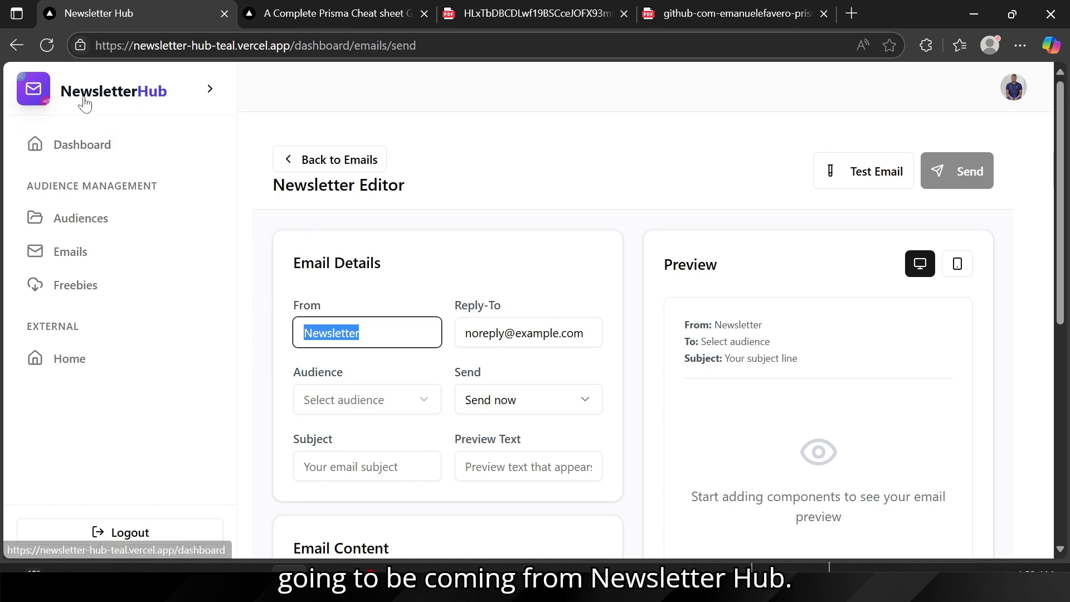
pyautogui.click(376, 334)
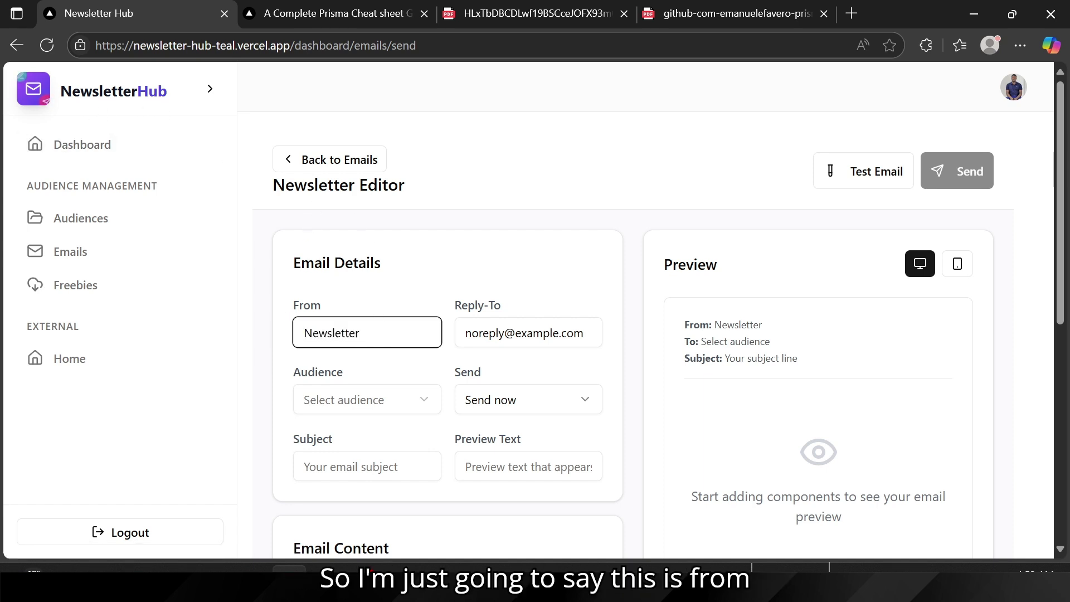
pyautogui.write('Hub')
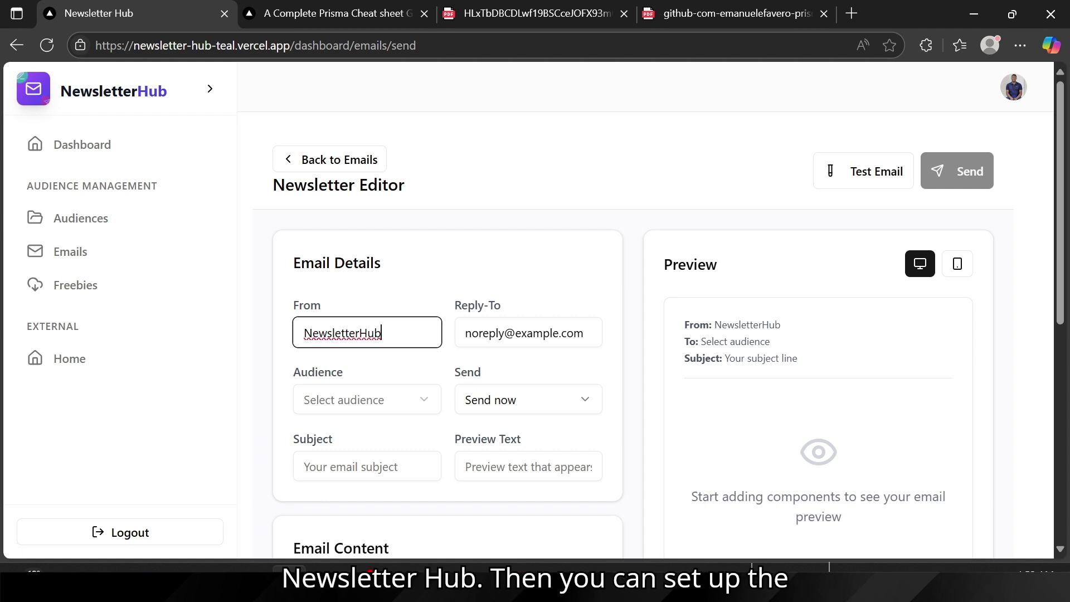
# Step: Address the email to Testing Audience (3 subscribers) and keep it set to Send now
pyautogui.moveTo(479, 334); pyautogui.dragTo(584, 333)
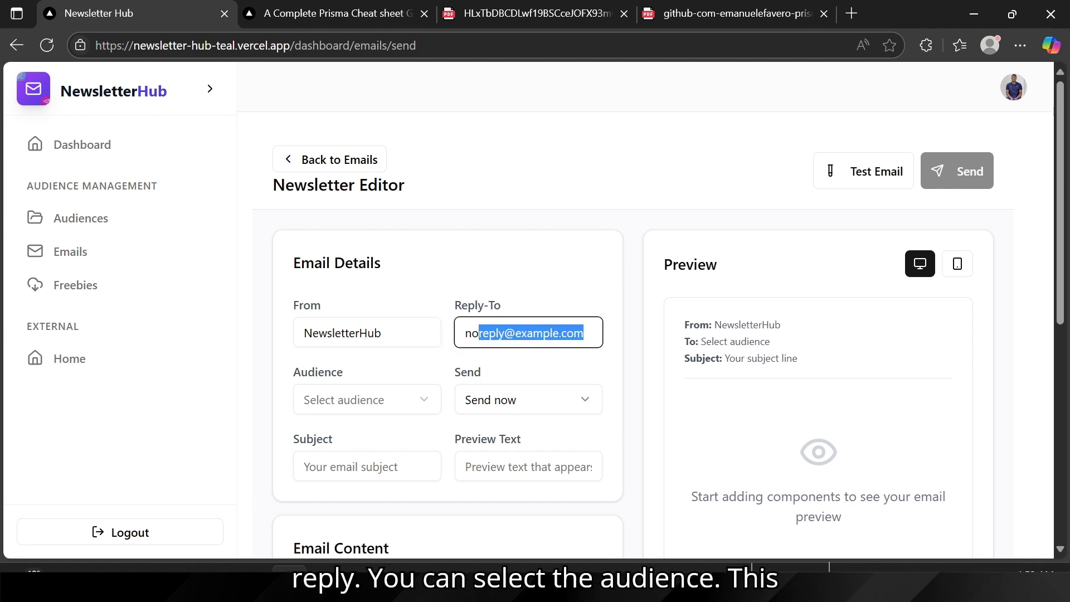
pyautogui.click(328, 406)
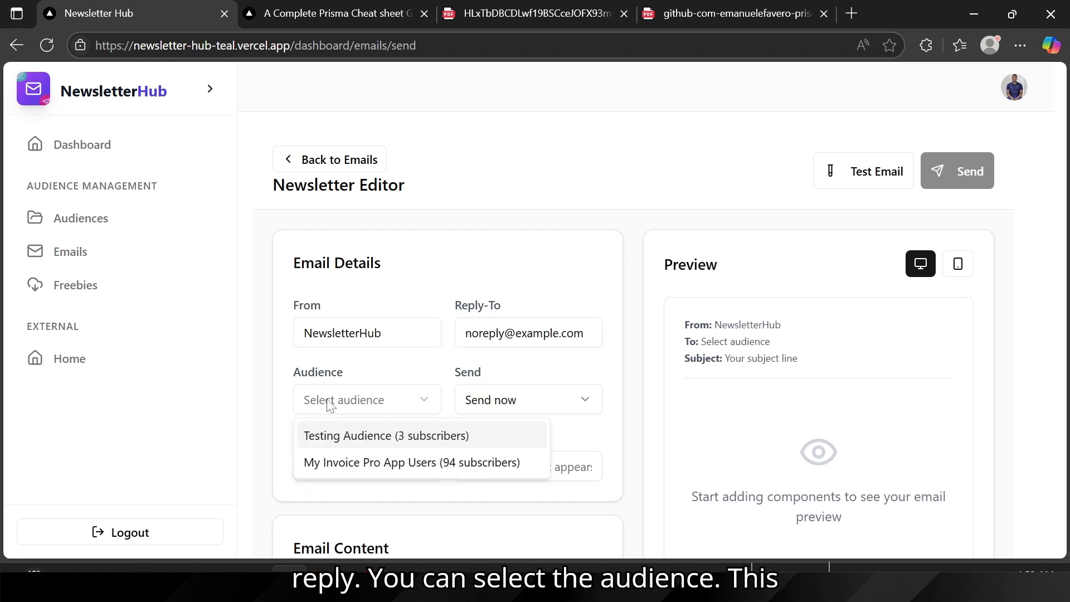
pyautogui.click(357, 443)
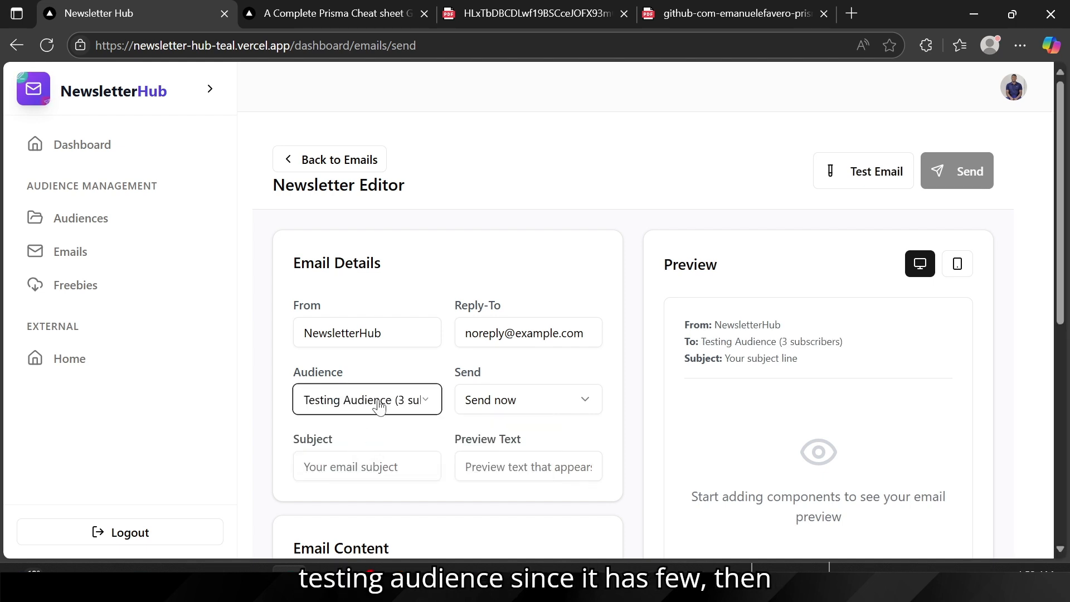
pyautogui.click(524, 411)
pyautogui.click(523, 409)
pyautogui.scroll(-5, 523, 409)
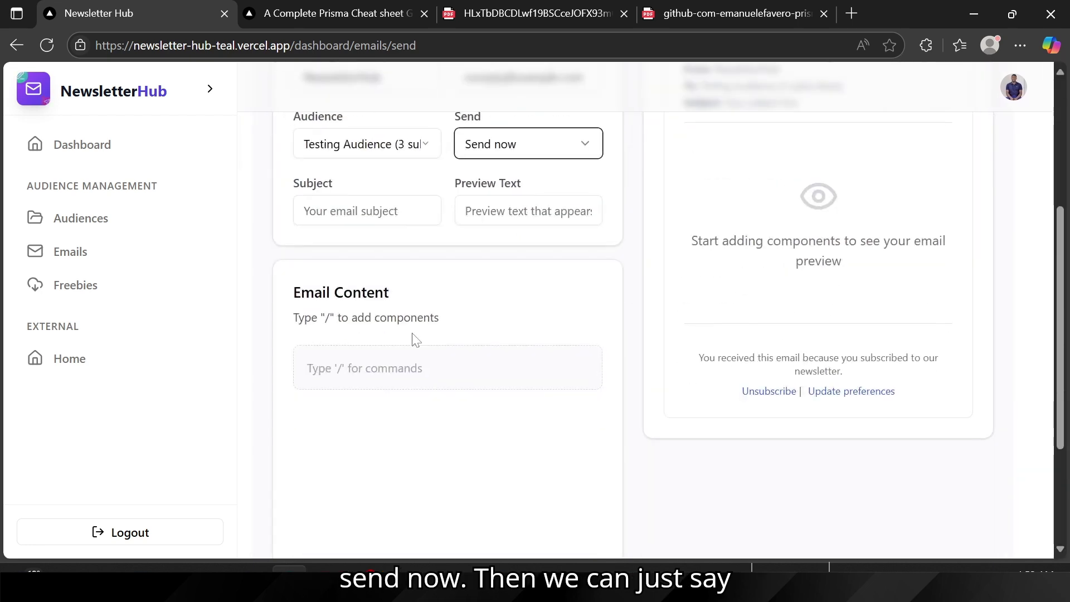
pyautogui.scroll(2, 329, 256)
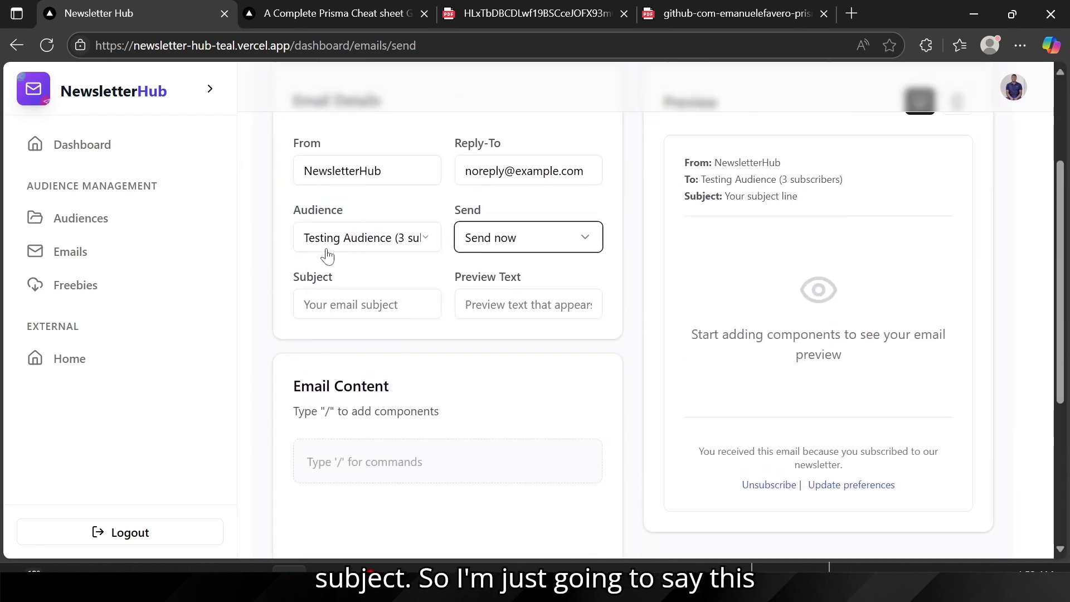
# Step: Enter subject 'Welcome to Newsletterhub' and preview text 'Welcome to Our Platform' for the email
pyautogui.click(351, 346)
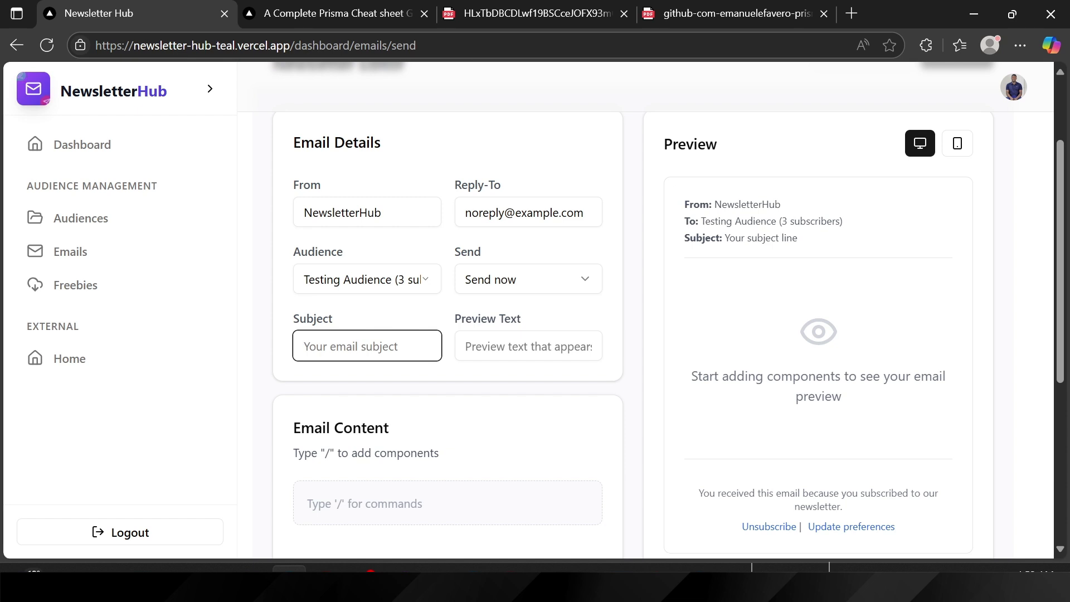
pyautogui.write('W')
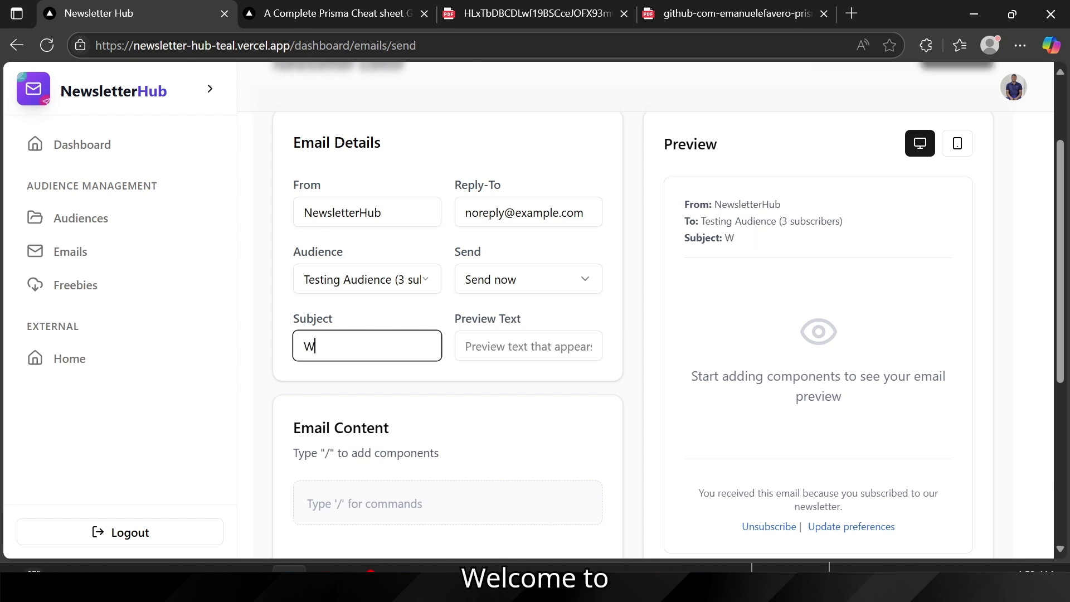
pyautogui.write('elcome to New')
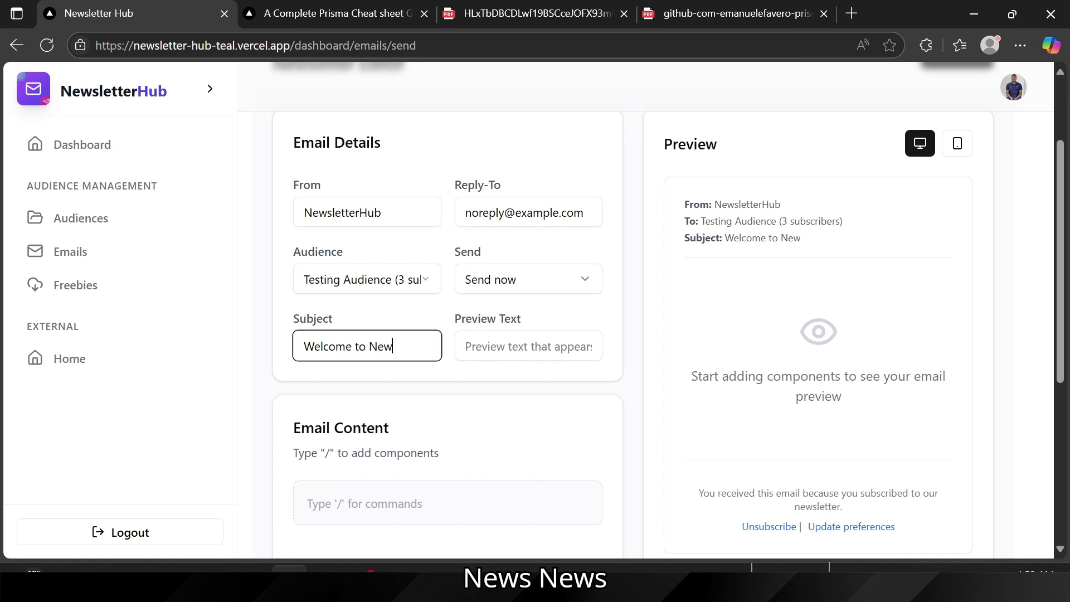
pyautogui.write('sletterhub')
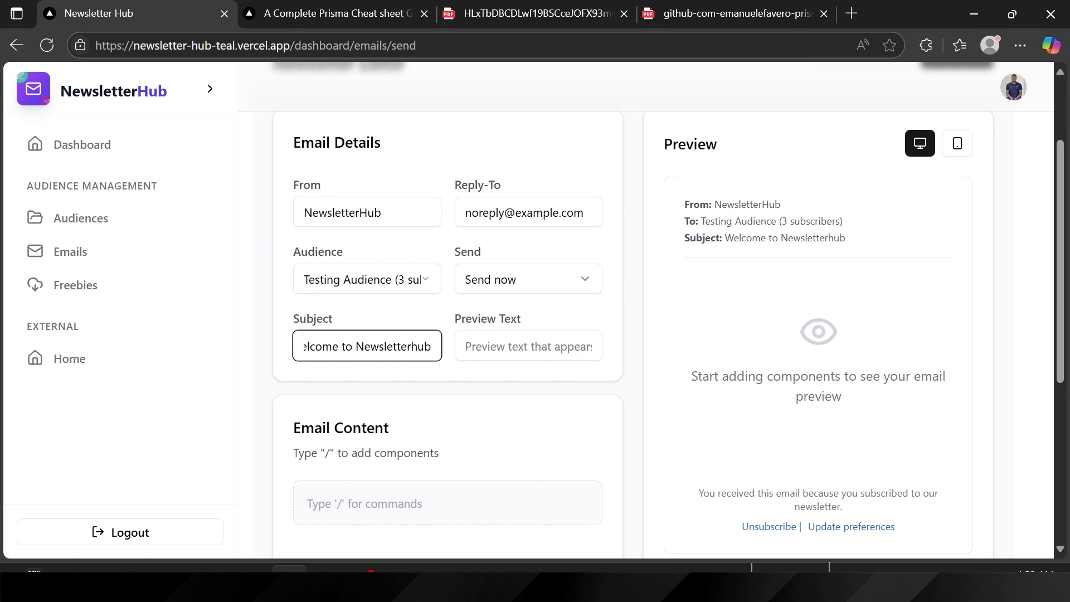
pyautogui.click(528, 346)
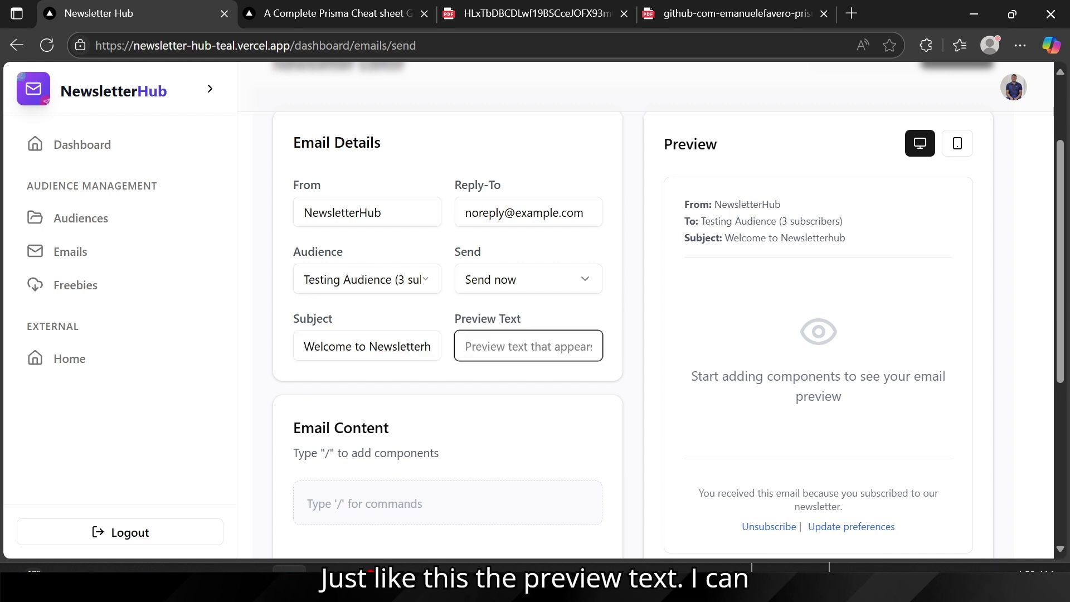
pyautogui.click(398, 346)
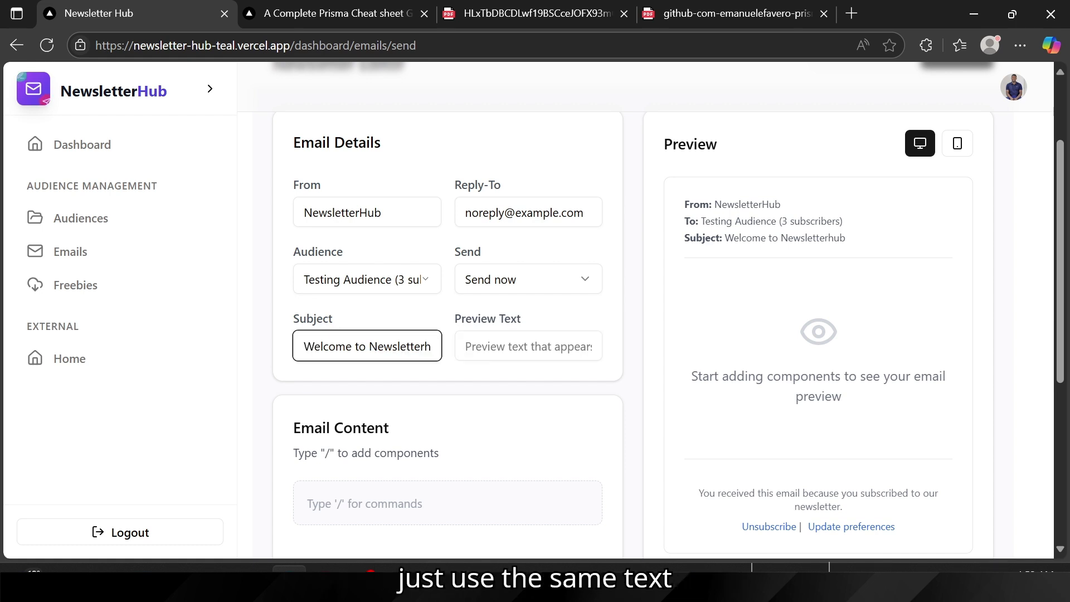
pyautogui.hotkey('ctrl', 'a')
pyautogui.click(528, 346)
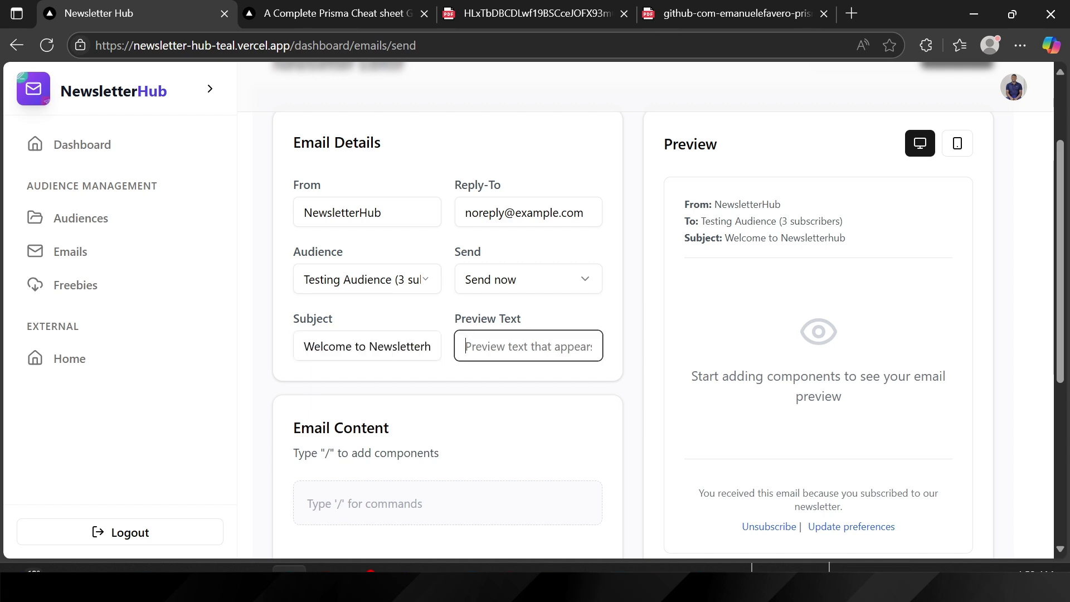
pyautogui.write('Wel')
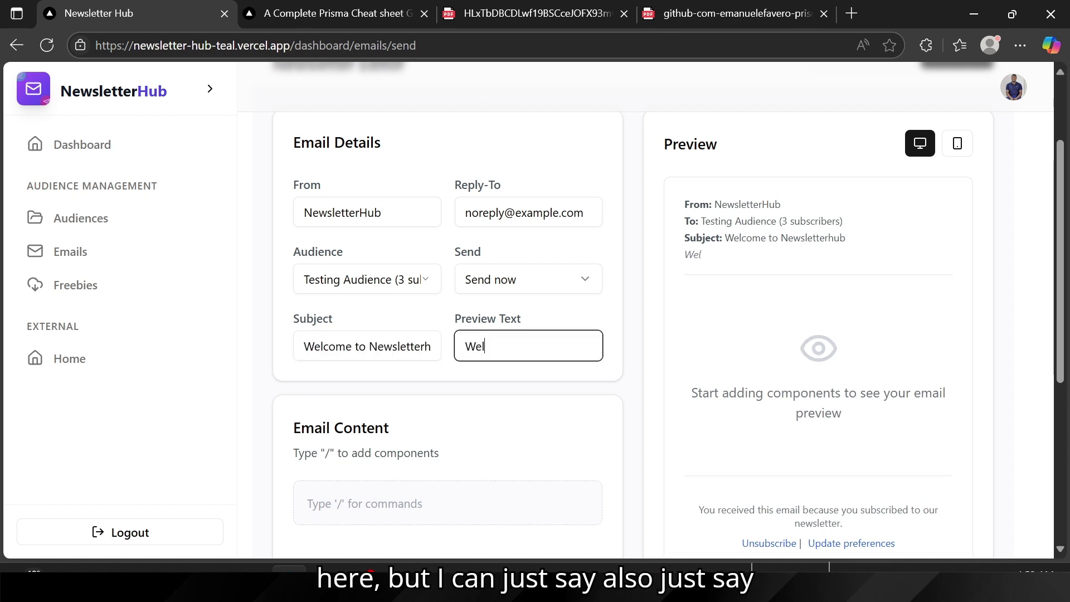
pyautogui.write('come')
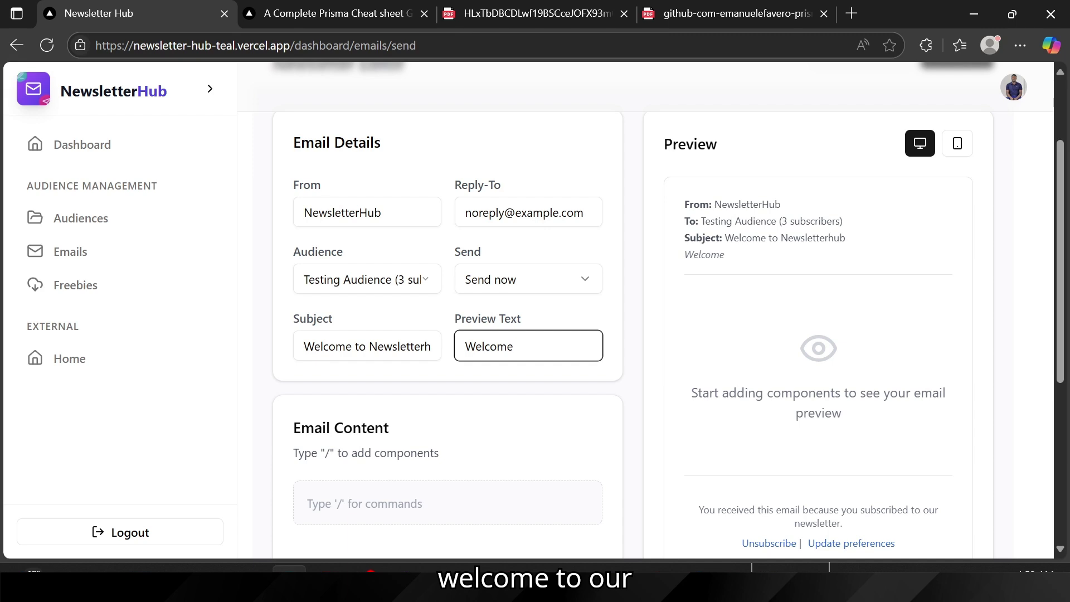
pyautogui.write(' to Our ')
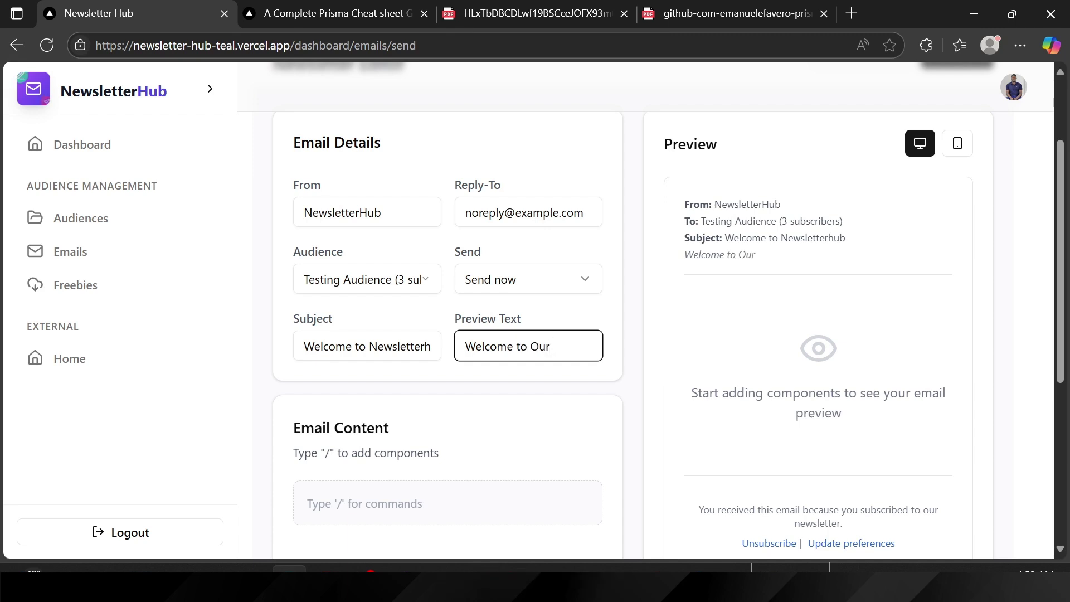
pyautogui.write('Platform')
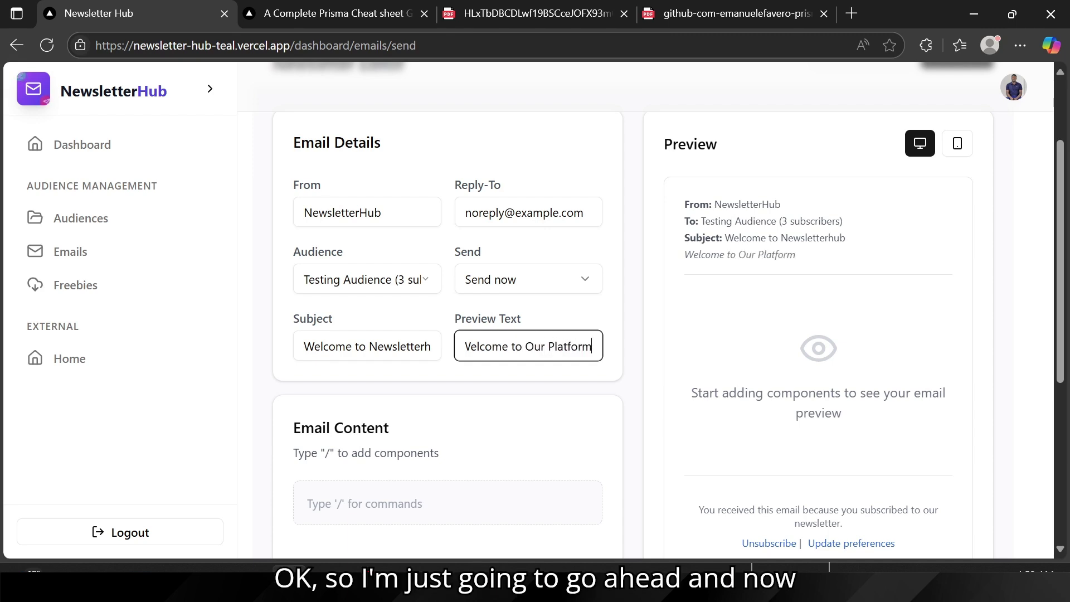
pyautogui.scroll(-2, 475, 382)
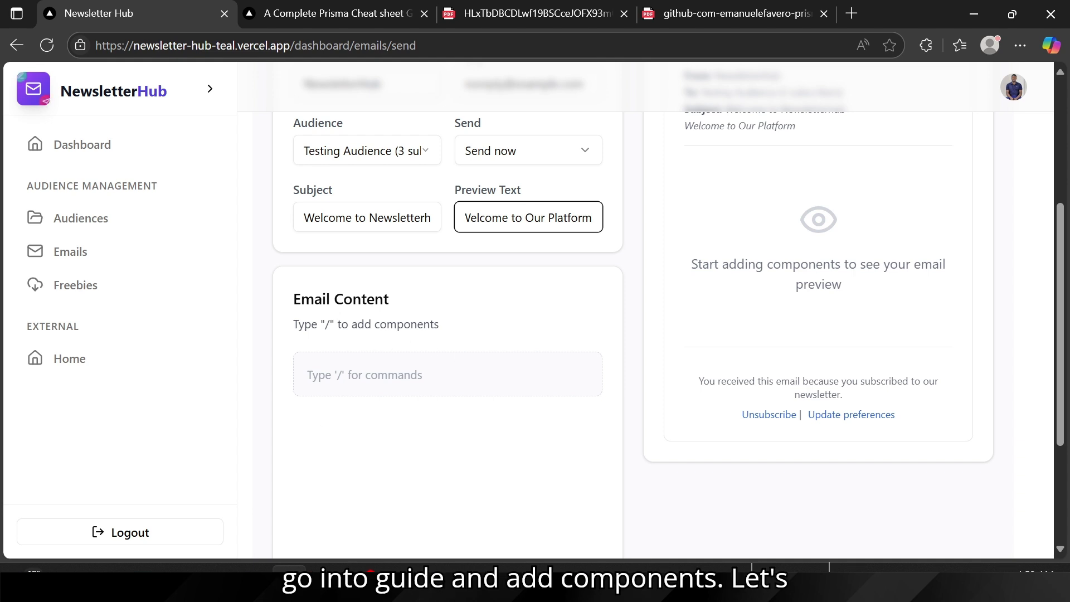
# Step: Insert a large heading block and replace its placeholder with 'Welcome to NewsletterHub'
pyautogui.click(356, 374)
pyautogui.write('/')
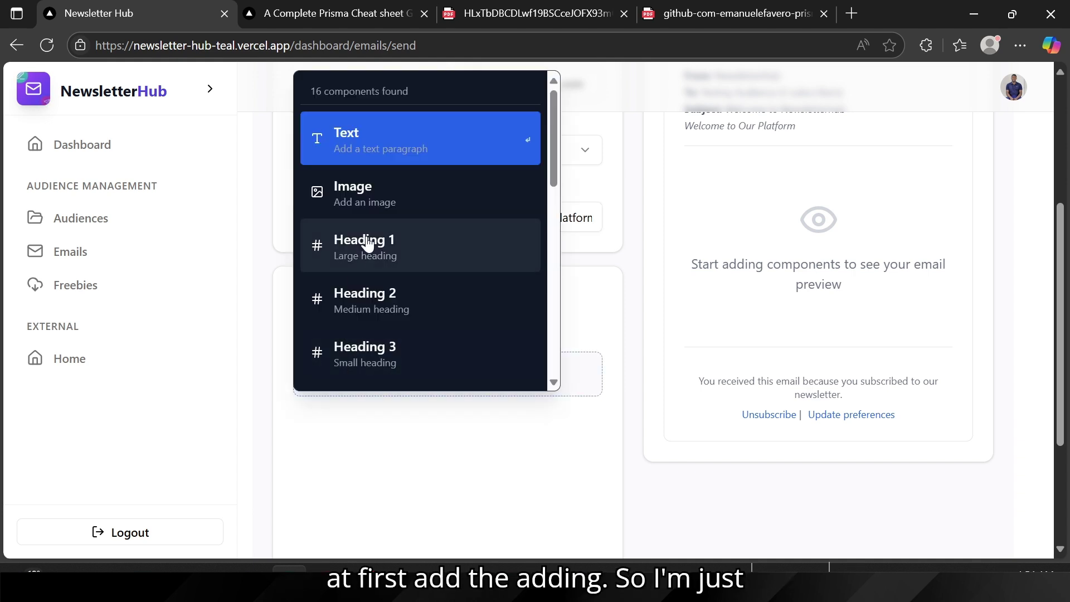
pyautogui.click(369, 241)
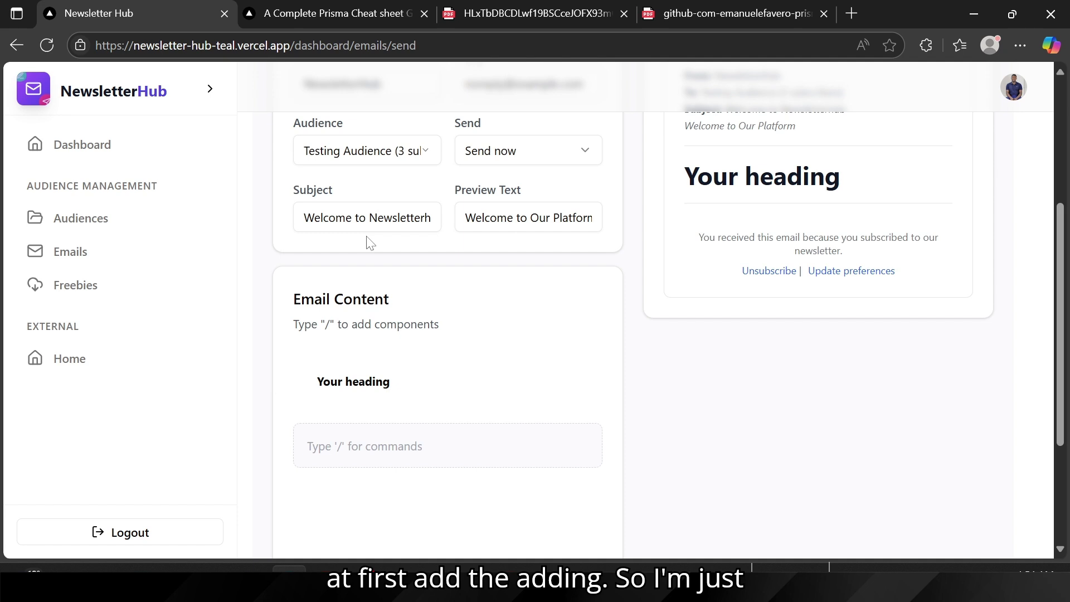
pyautogui.click(363, 381)
pyautogui.hotkey('ctrl', 'a')
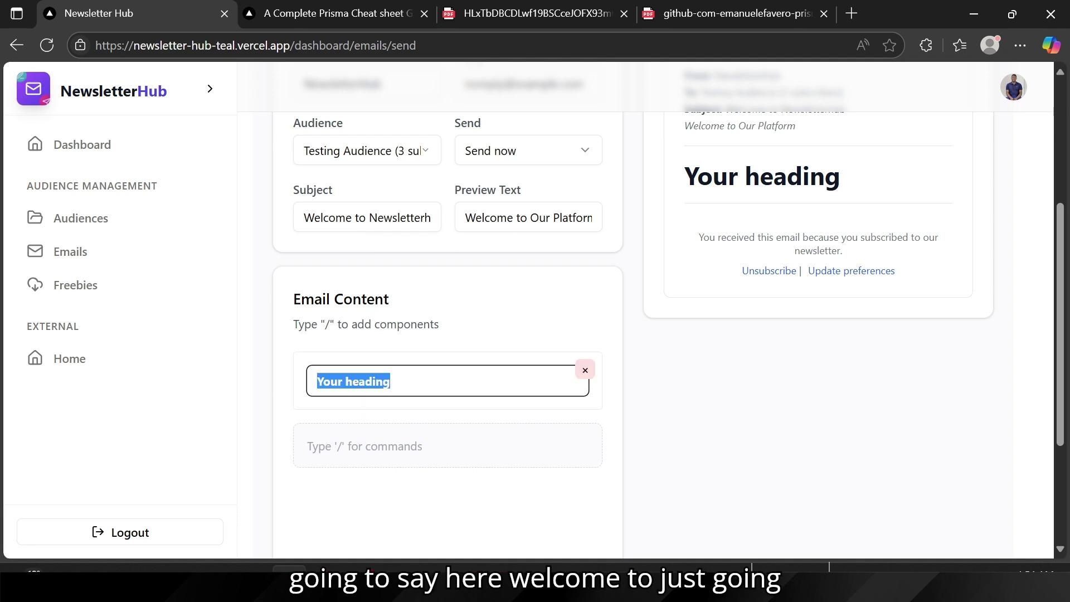
pyautogui.write('Welcomre')
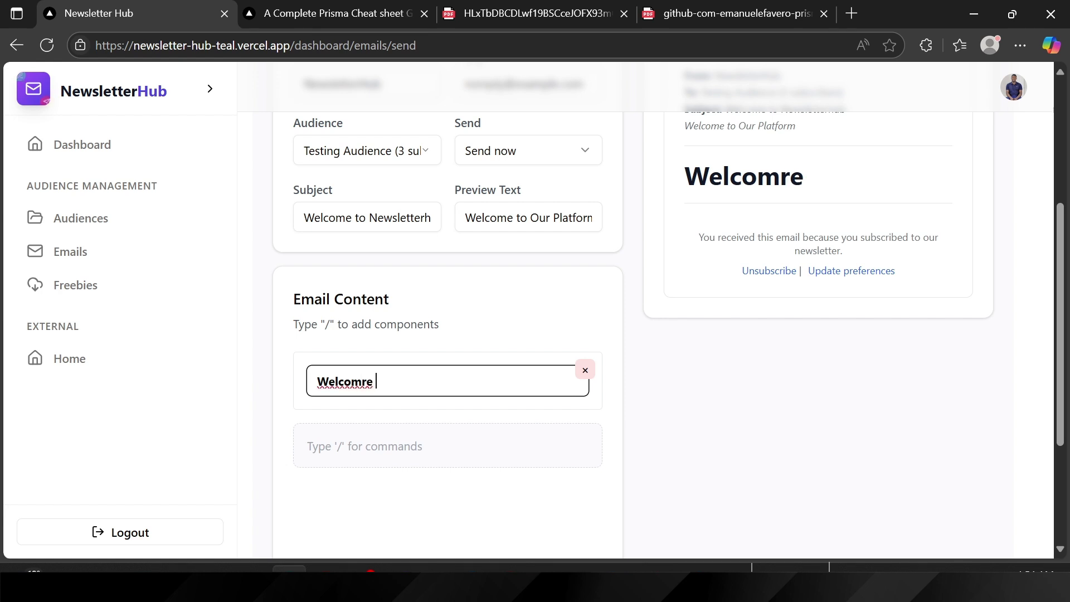
pyautogui.press('BackSpace')
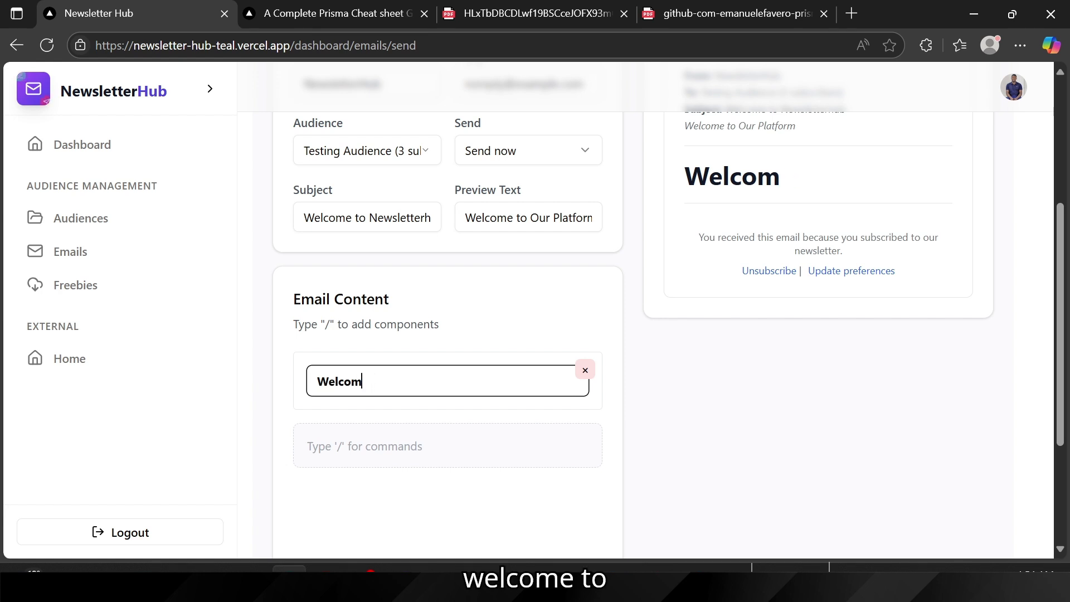
pyautogui.write('e to ')
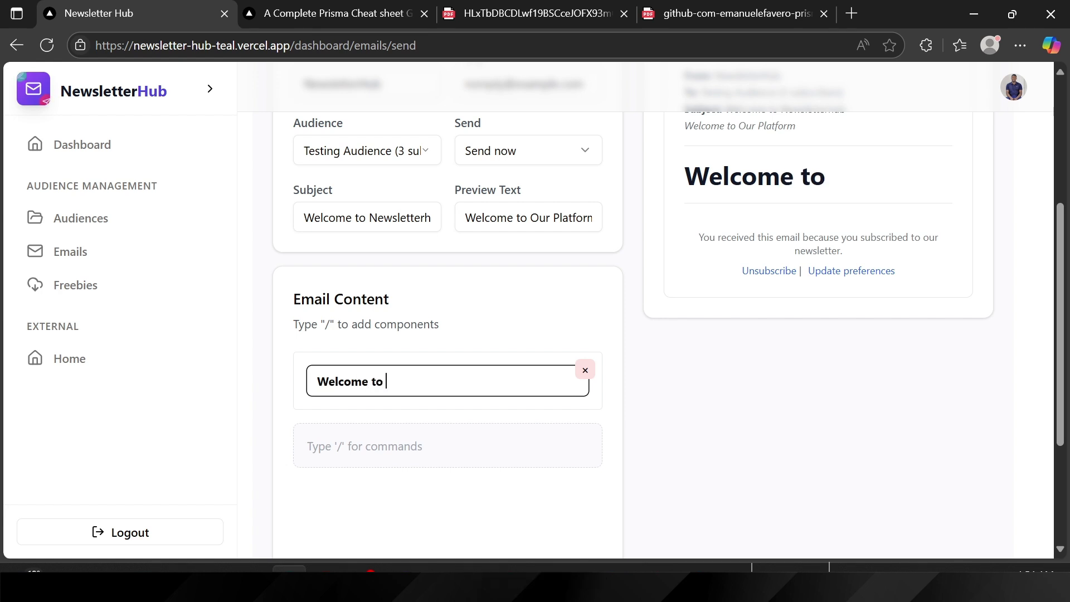
pyautogui.write('Le')
pyautogui.press('BackSpace')
pyautogui.press('BackSpace')
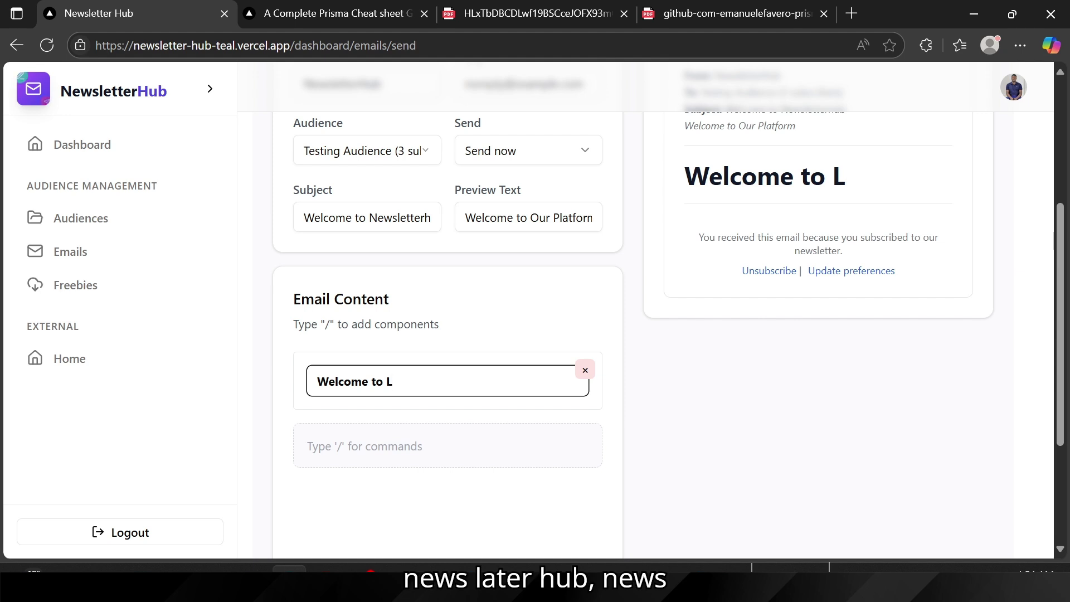
pyautogui.write('News')
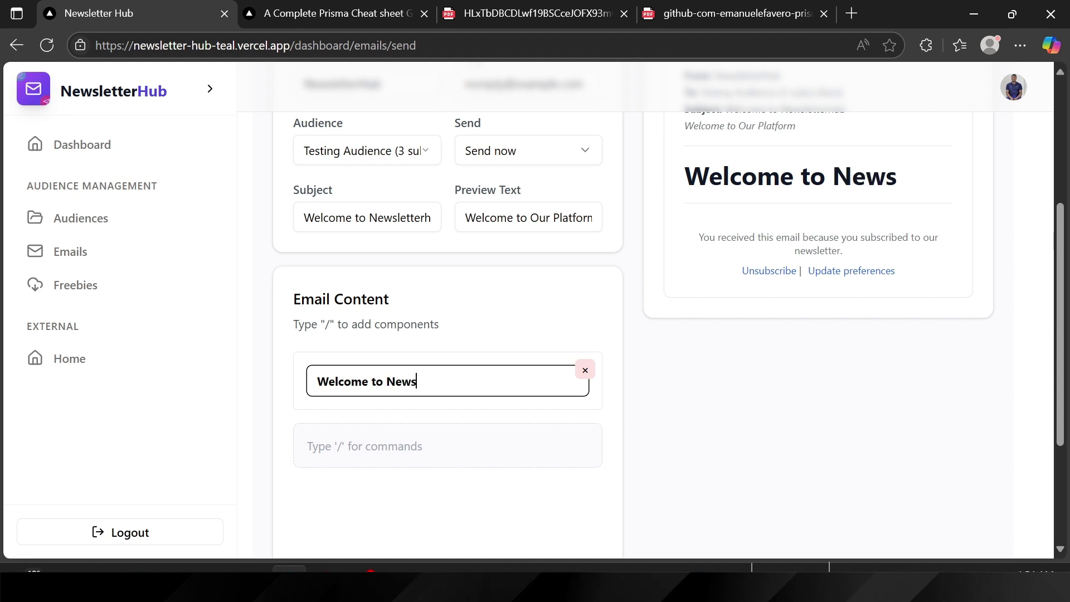
pyautogui.write('lette')
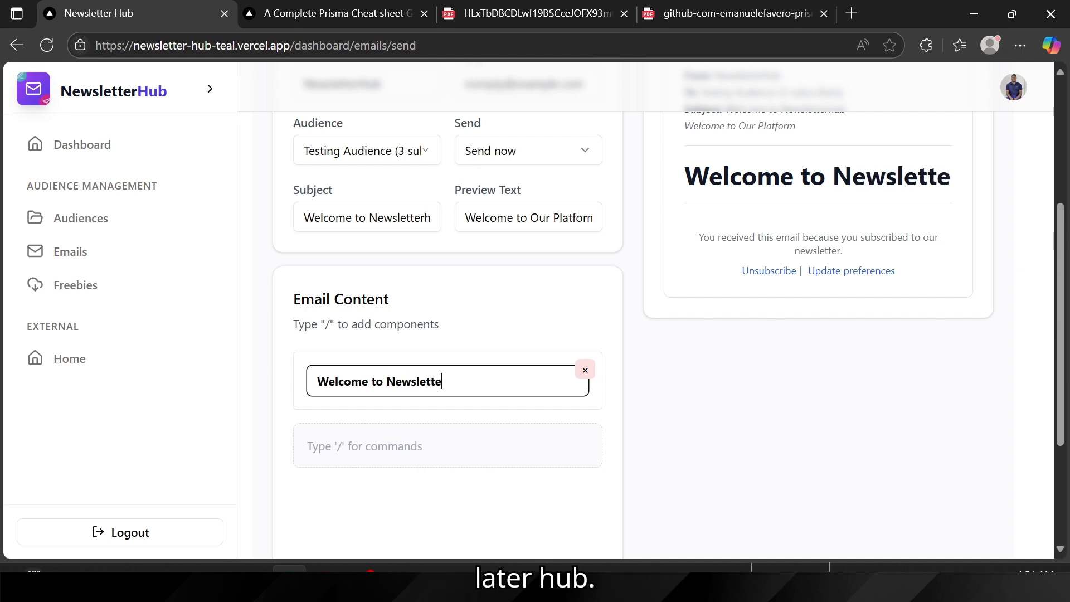
pyautogui.write('rHub')
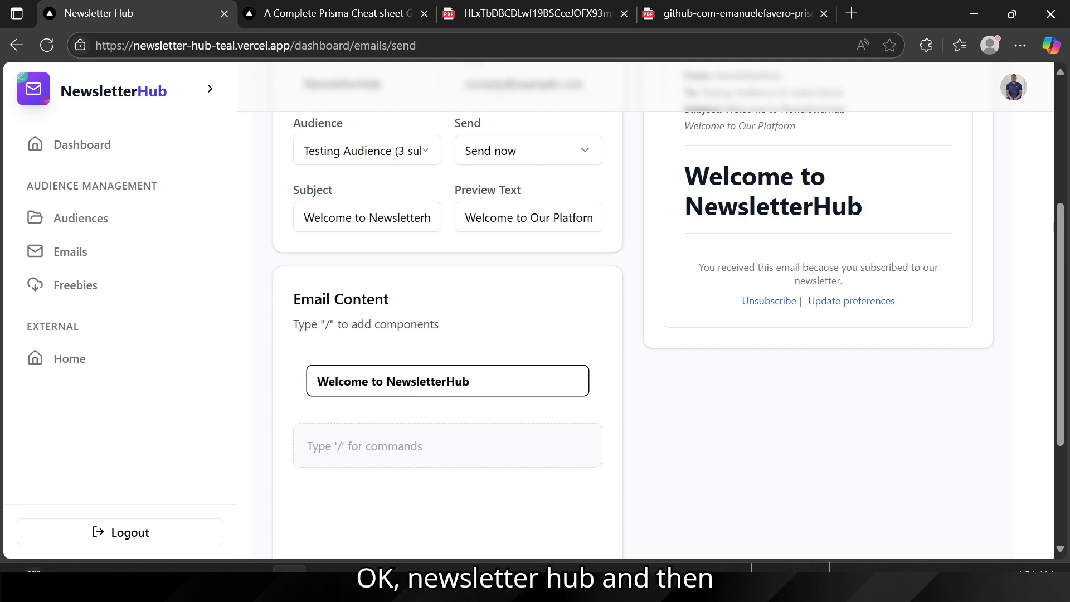
pyautogui.press('Return')
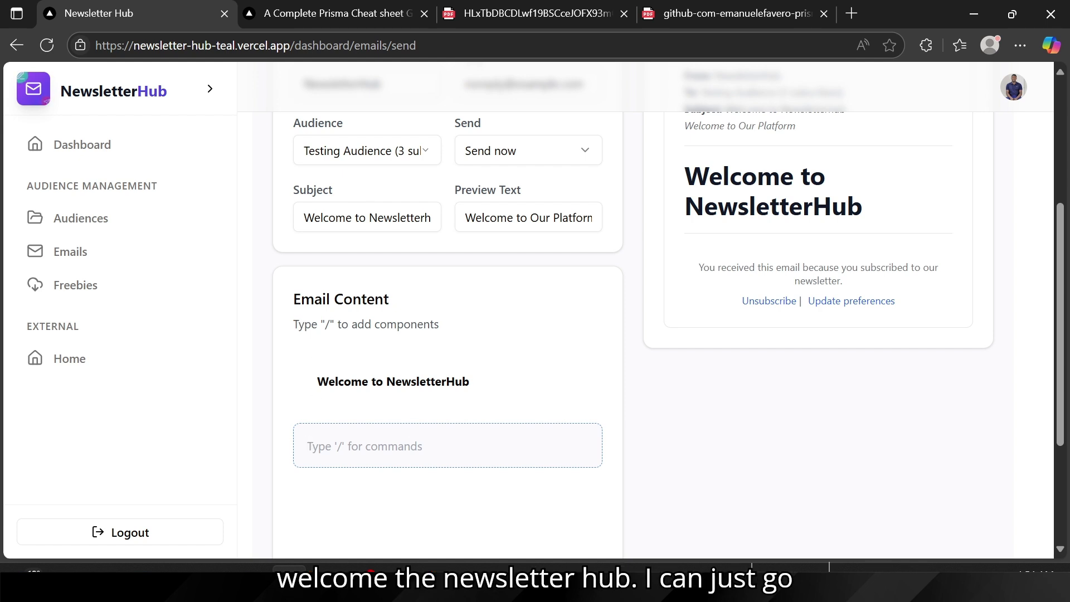
# Step: Add a paragraph under the heading inviting readers to test out the platform
pyautogui.write('/')
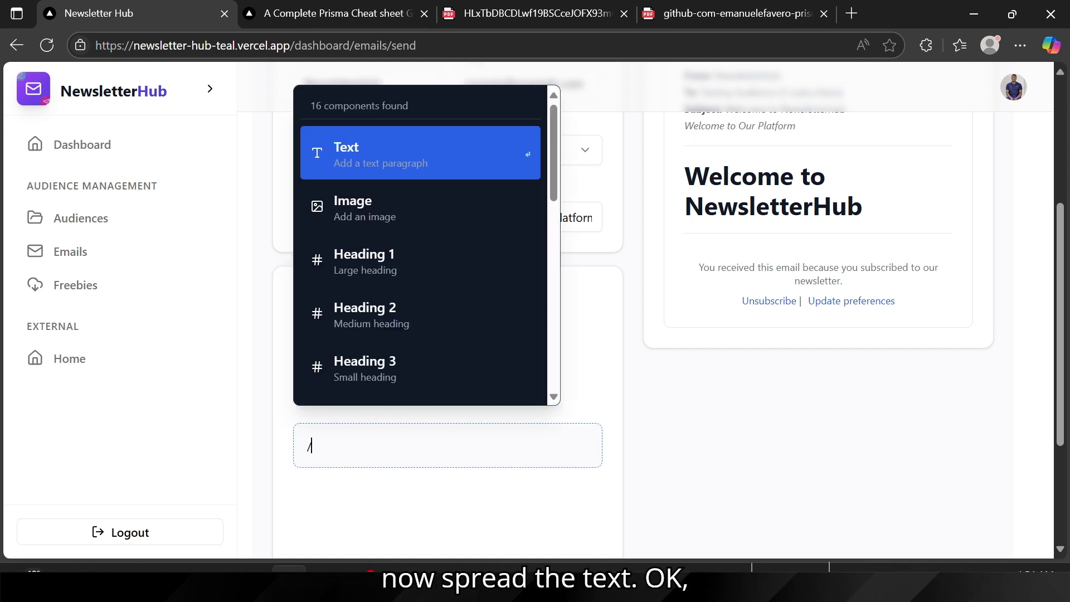
pyautogui.scroll(-4, 359, 315)
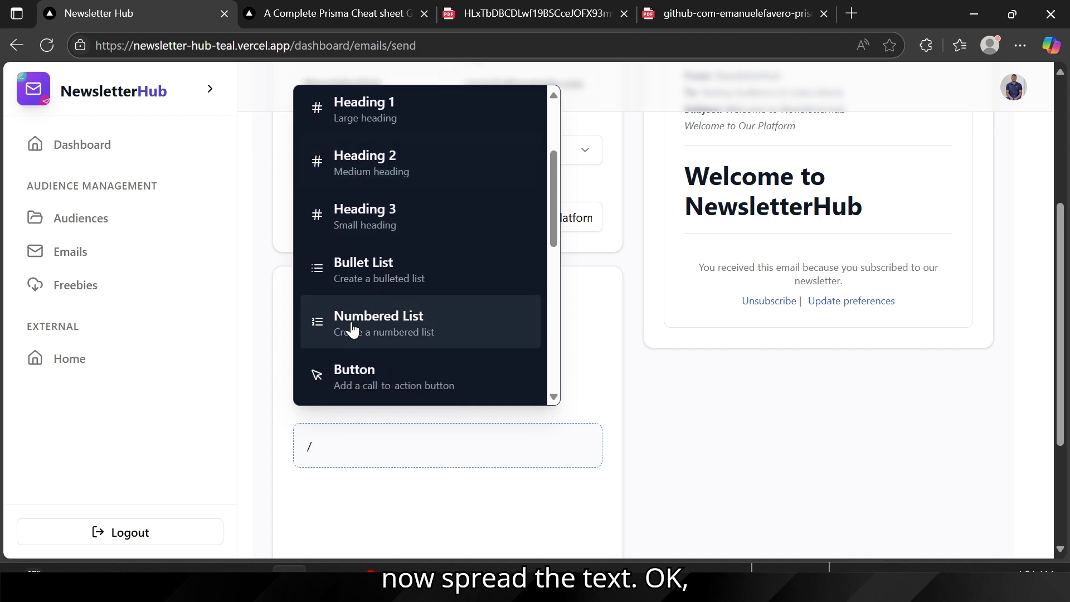
pyautogui.scroll(4, 353, 328)
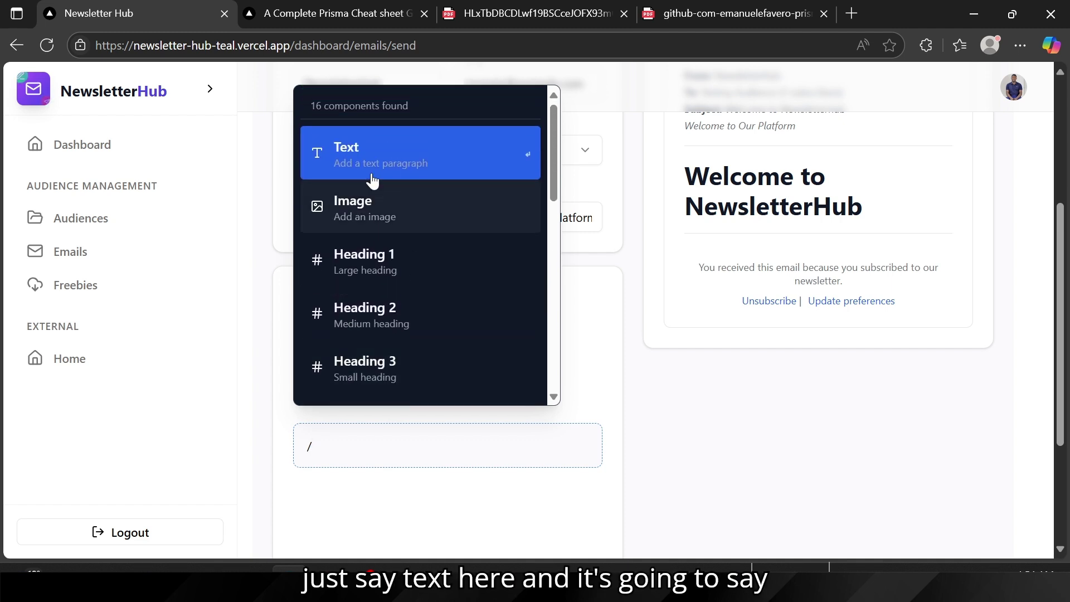
pyautogui.click(373, 179)
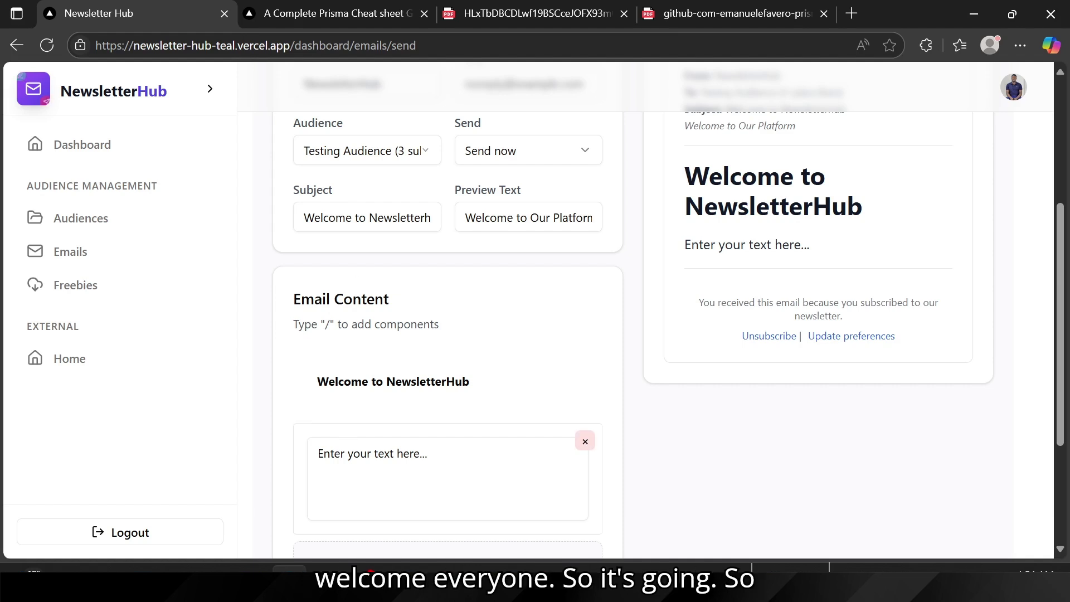
pyautogui.click(334, 453)
pyautogui.hotkey('ctrl', 'a')
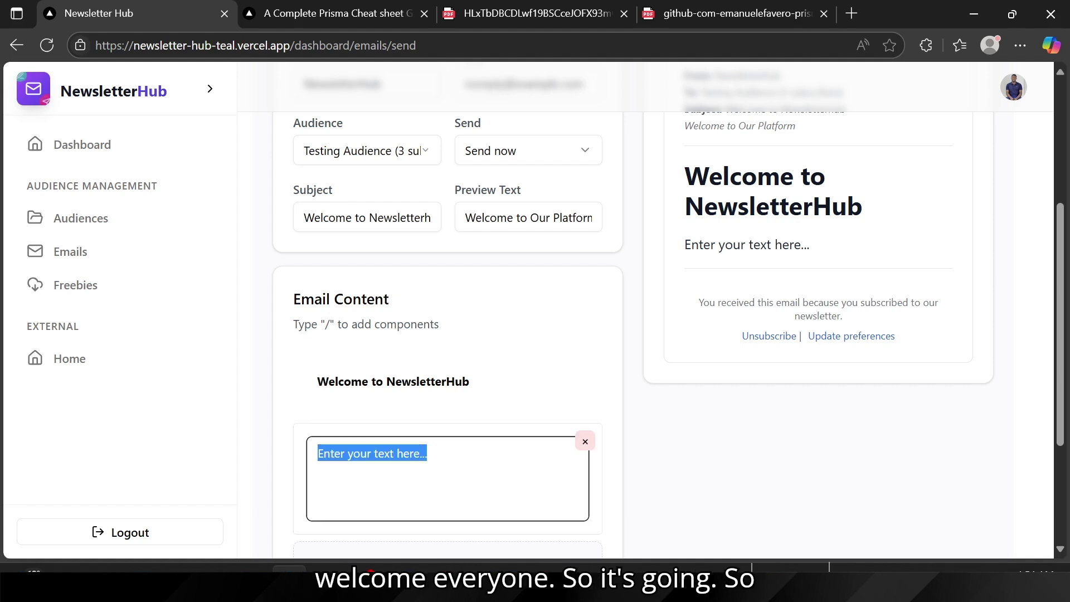
pyautogui.write('wELC')
pyautogui.press('BackSpace')
pyautogui.press('BackSpace')
pyautogui.press('BackSpace')
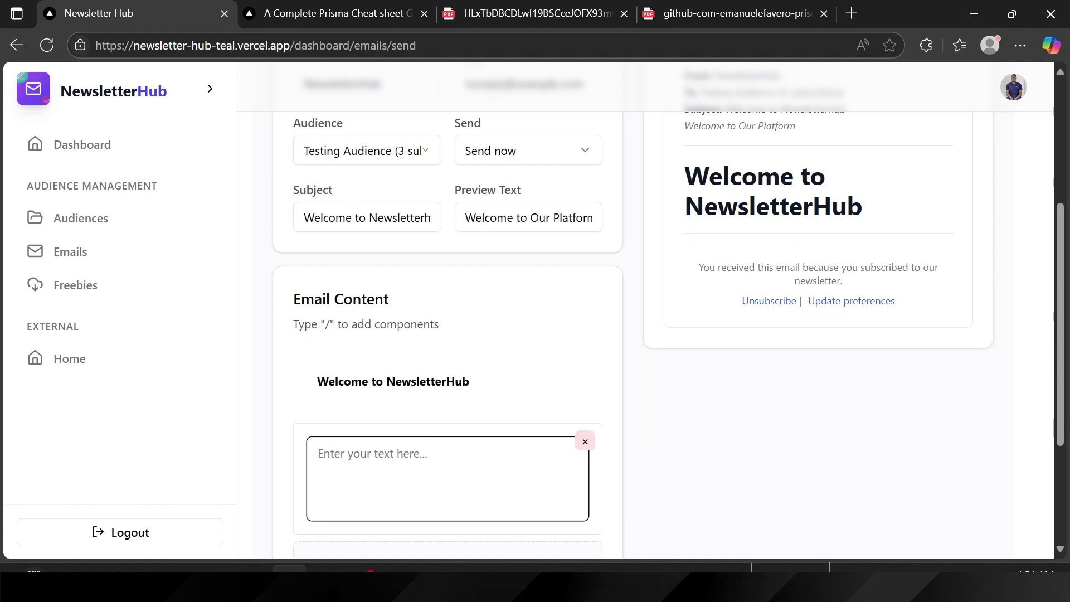
pyautogui.write('Welc')
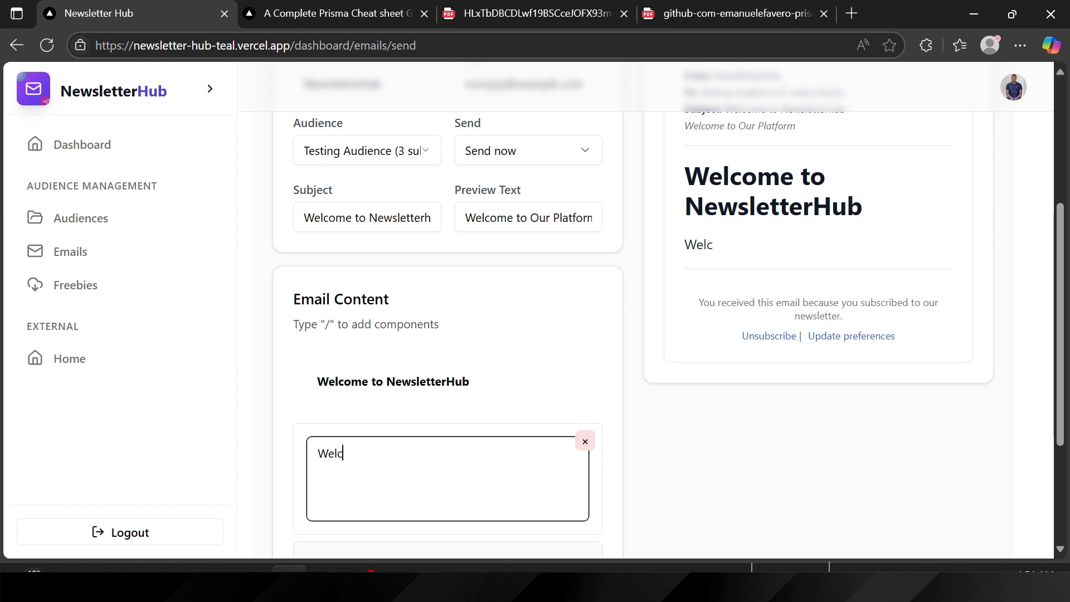
pyautogui.write('ome to N')
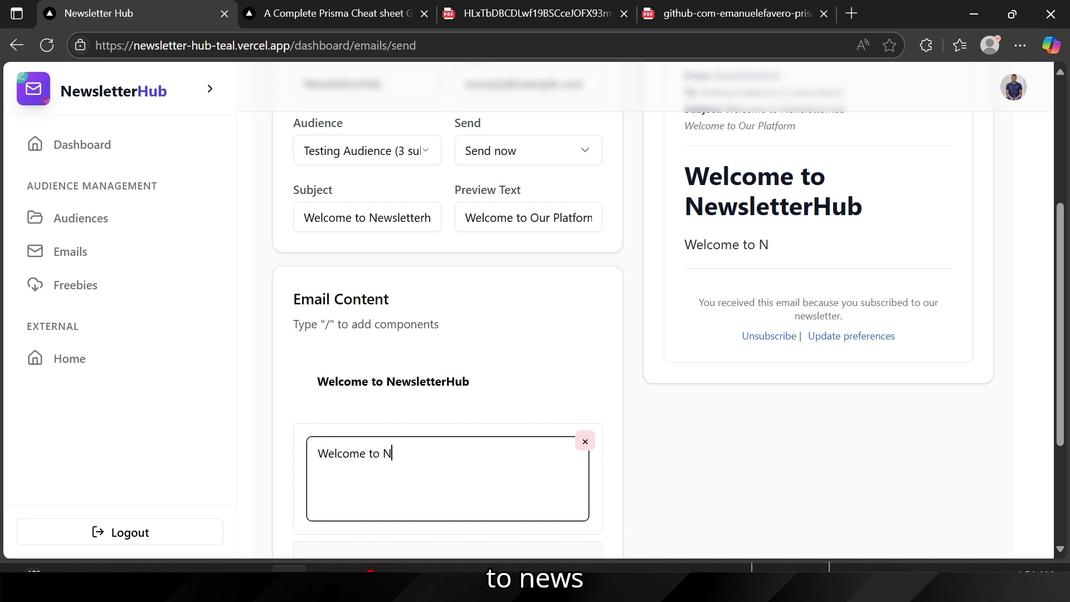
pyautogui.write('ewsl')
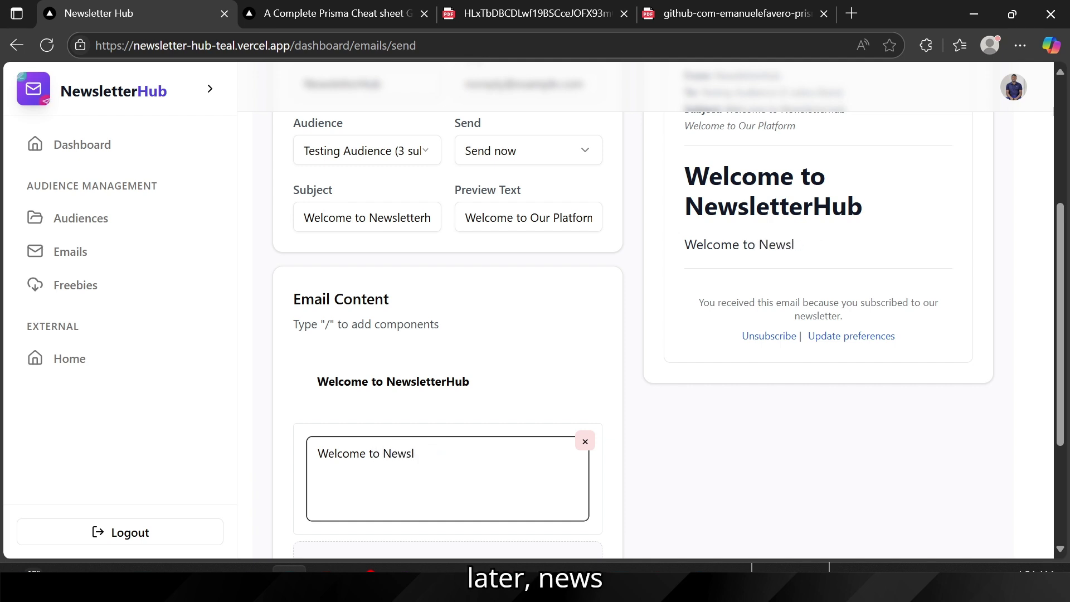
pyautogui.write('etetretter')
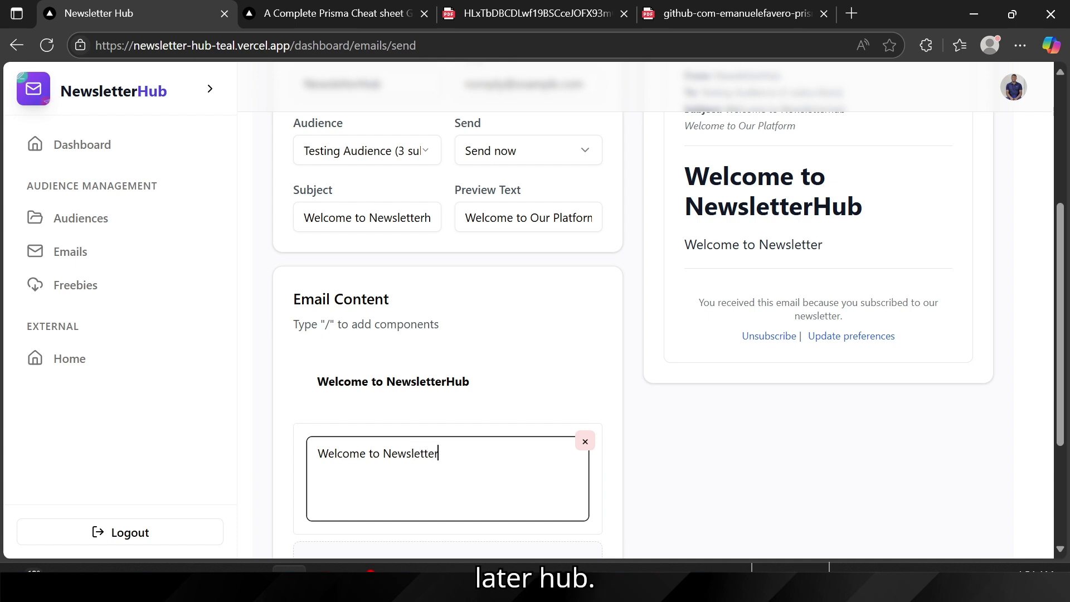
pyautogui.write(' hub')
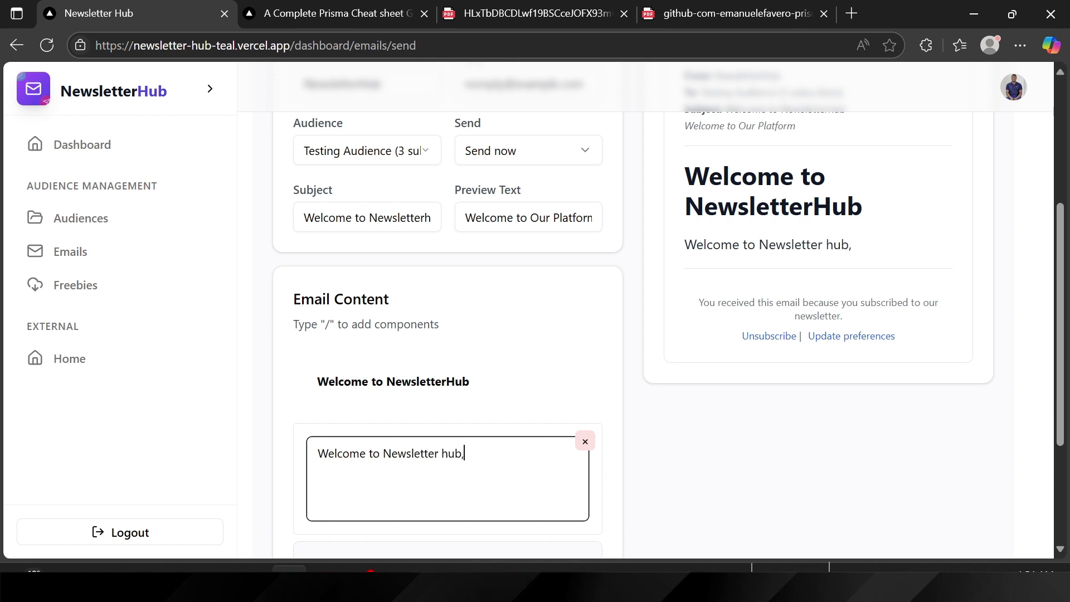
pyautogui.write(', i am e')
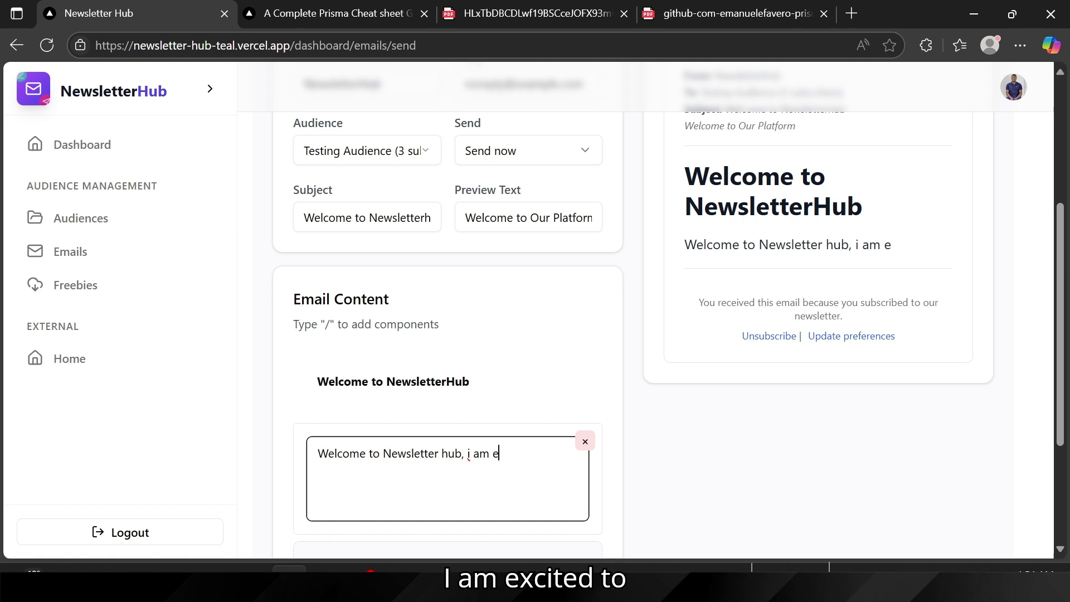
pyautogui.write('xcited to ')
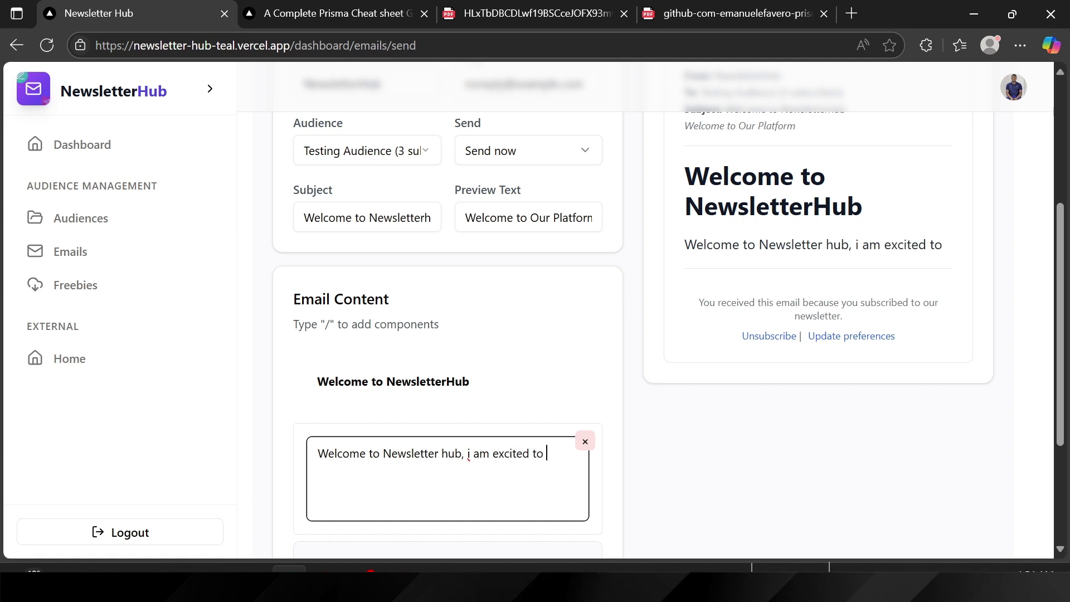
pyautogui.write('invite tou')
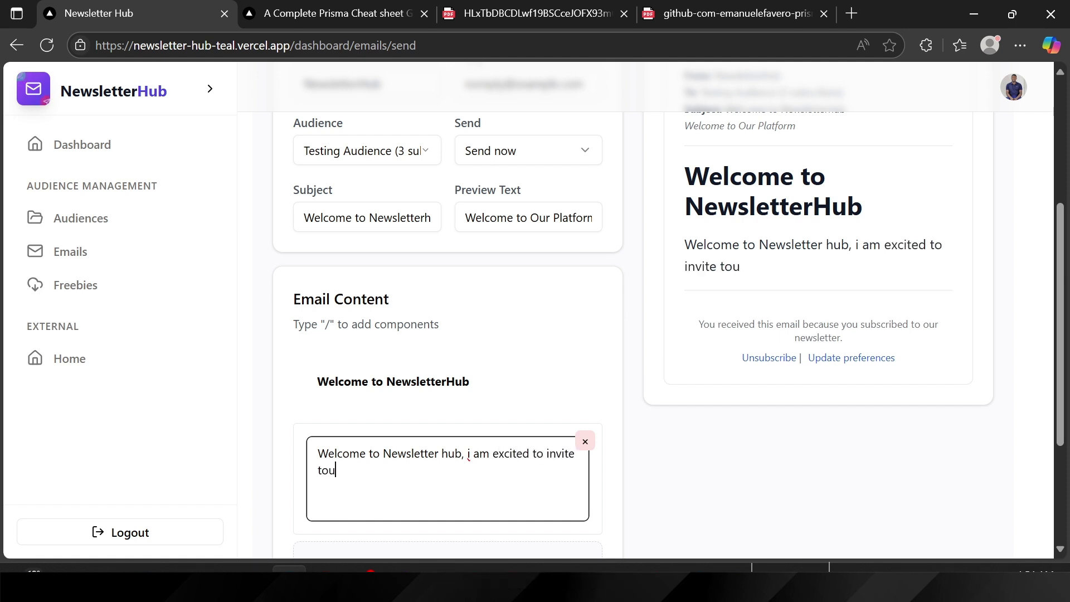
pyautogui.press('BackSpace')
pyautogui.write(' our p')
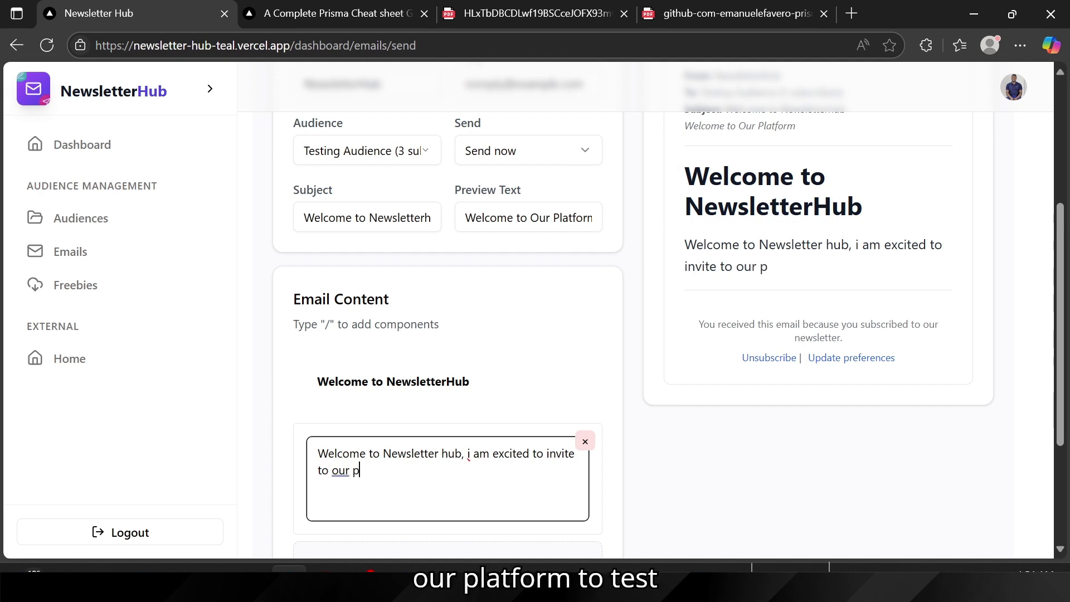
pyautogui.write('latform to ')
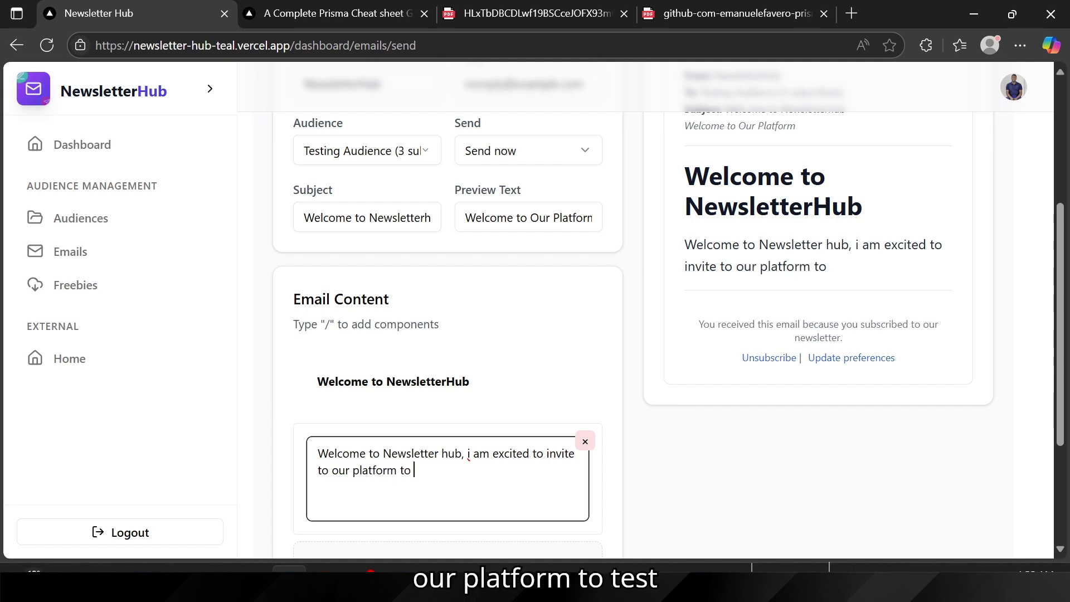
pyautogui.write('test it out')
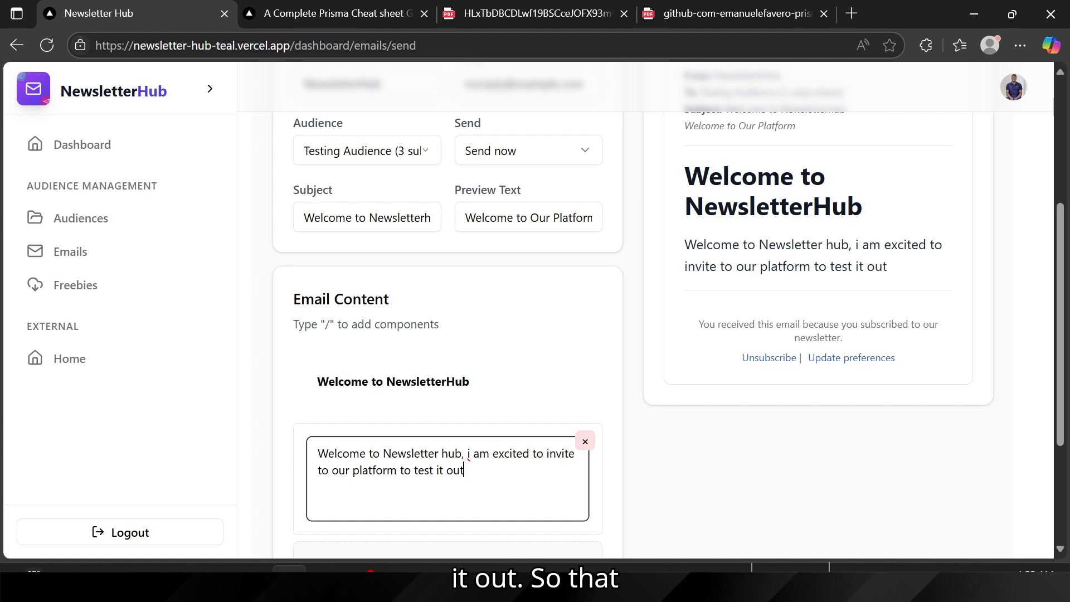
pyautogui.scroll(-3, 373, 414)
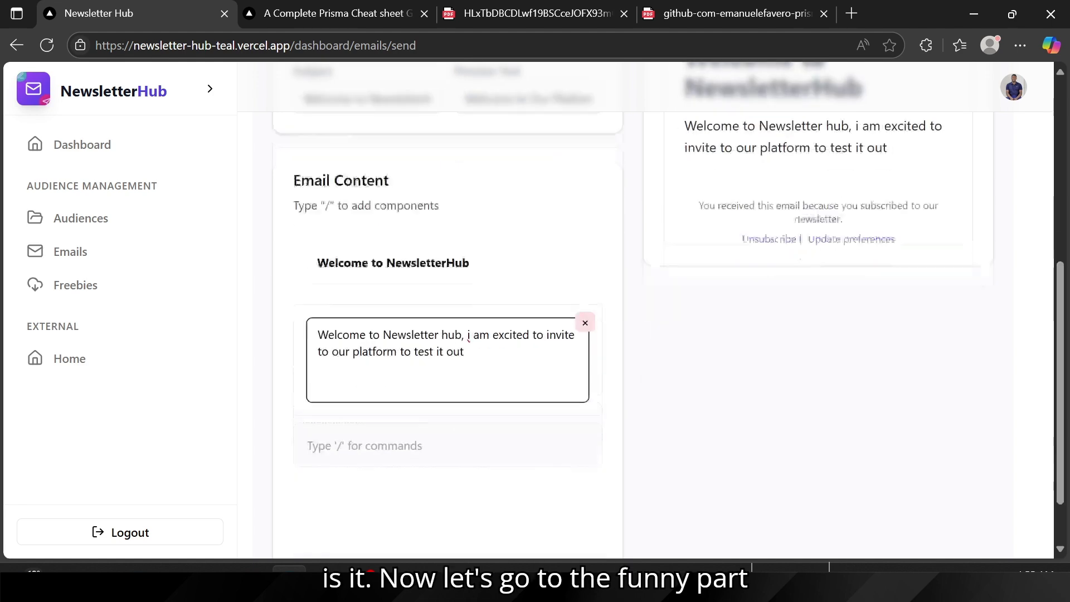
# Step: Insert a YouTube video block below the paragraph
pyautogui.click(383, 384)
pyautogui.write('/')
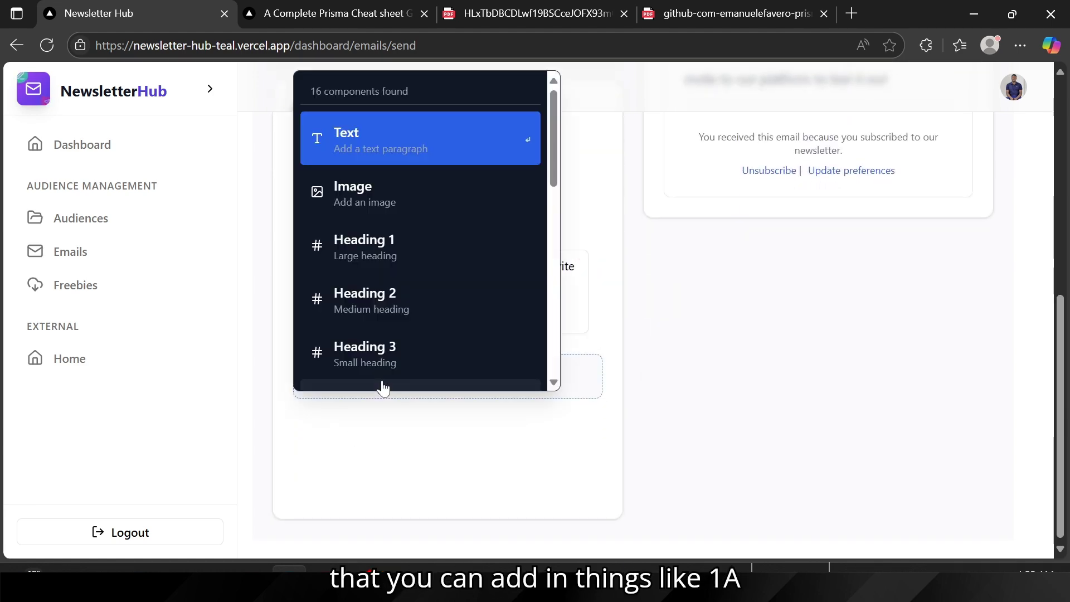
pyautogui.scroll(-3, 390, 306)
pyautogui.scroll(-2, 392, 307)
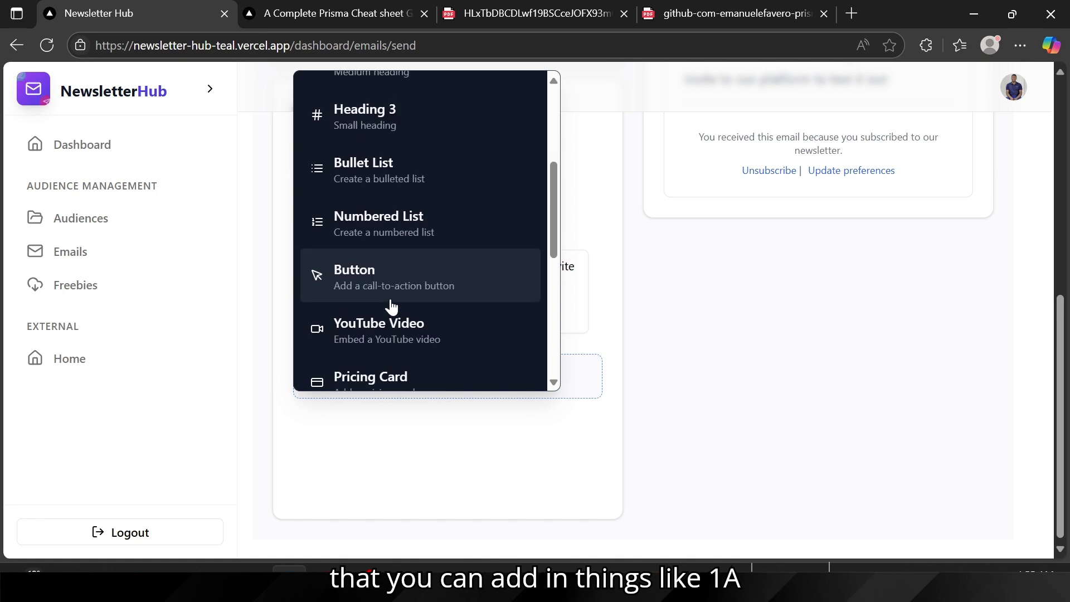
pyautogui.click(383, 341)
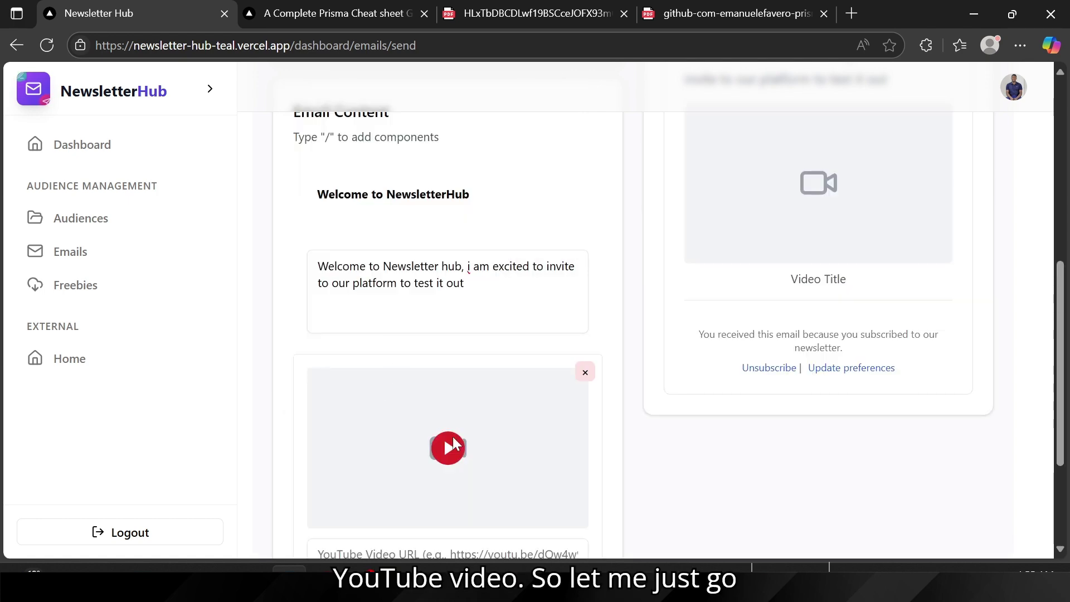
# Step: Copy the video URL from the YouTube page in the other browser window
pyautogui.click(510, 490)
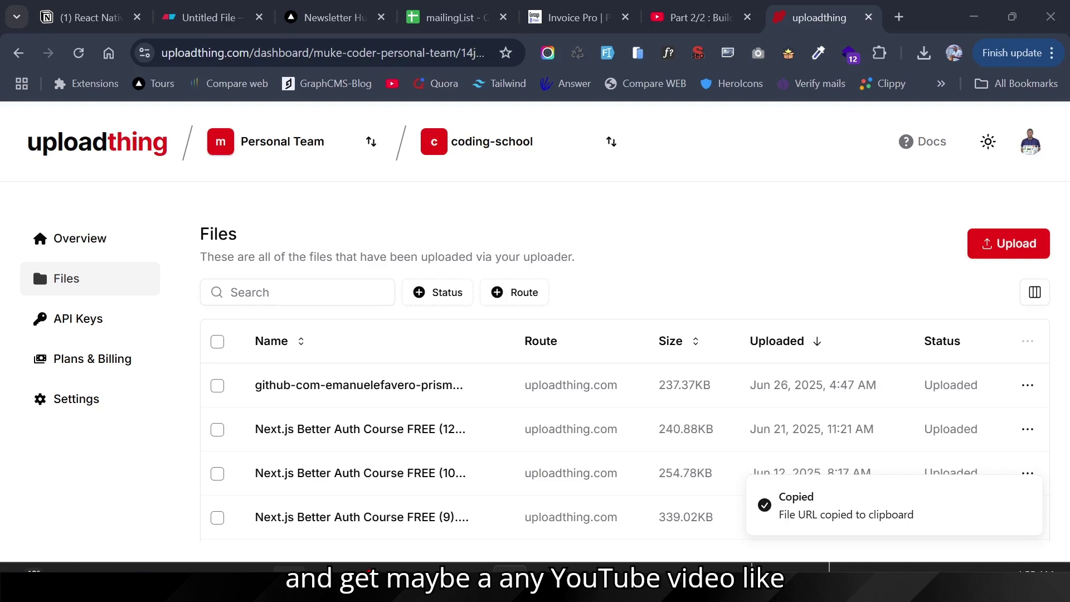
pyautogui.click(685, 11)
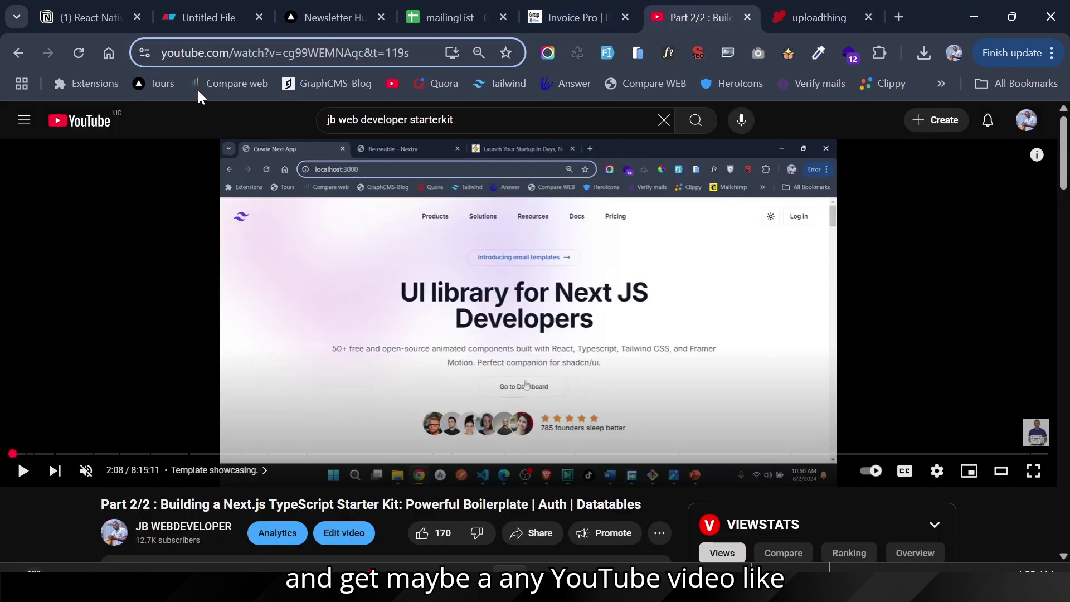
pyautogui.rightClick(279, 253)
pyautogui.click(336, 295)
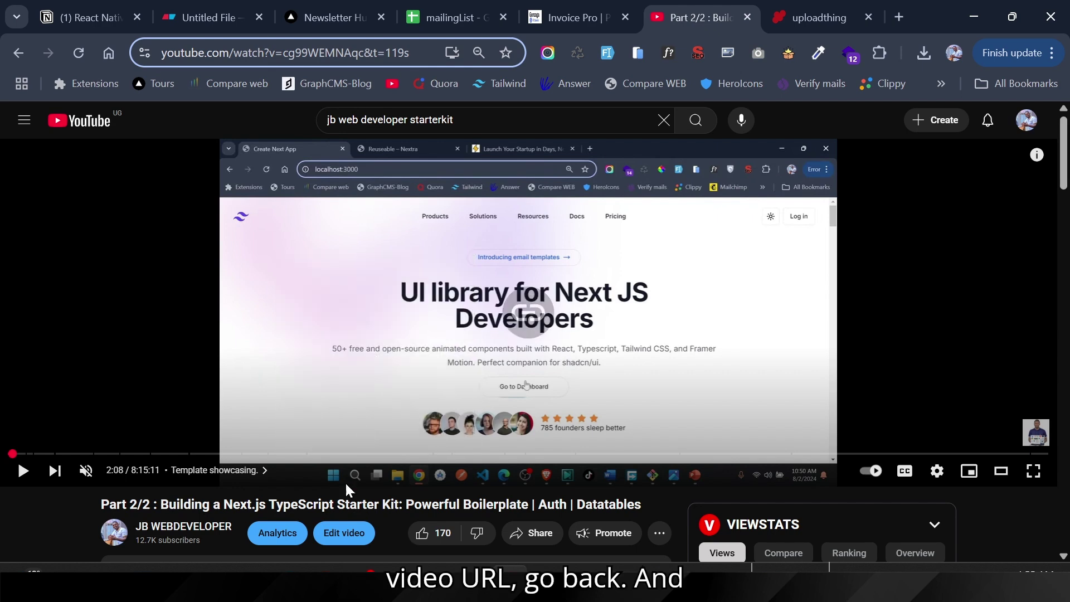
pyautogui.hotkey('alt', 'Tab')
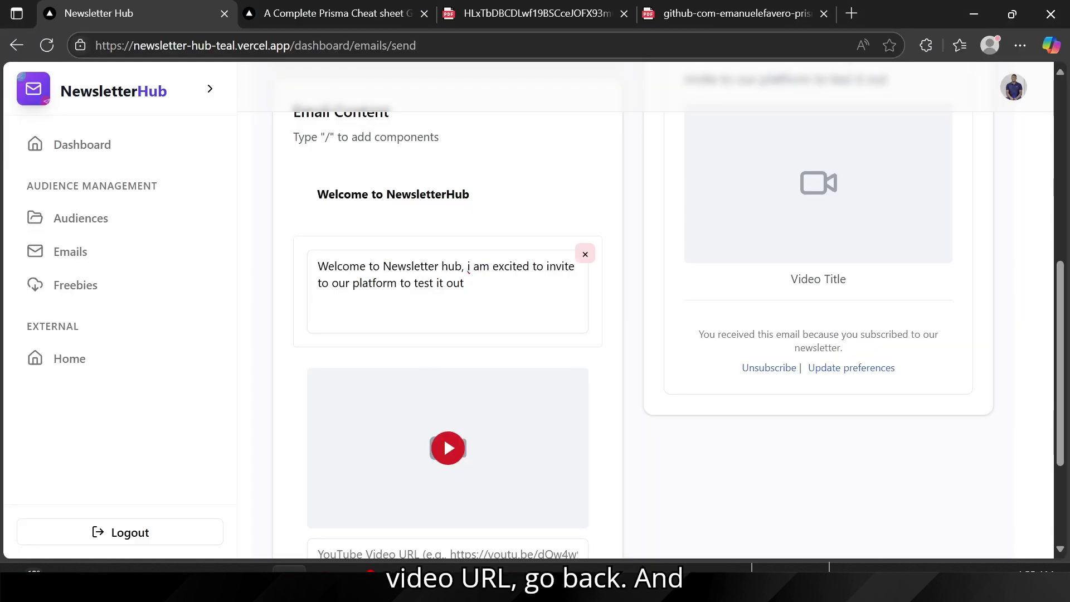
pyautogui.scroll(-3, 335, 295)
pyautogui.click(358, 379)
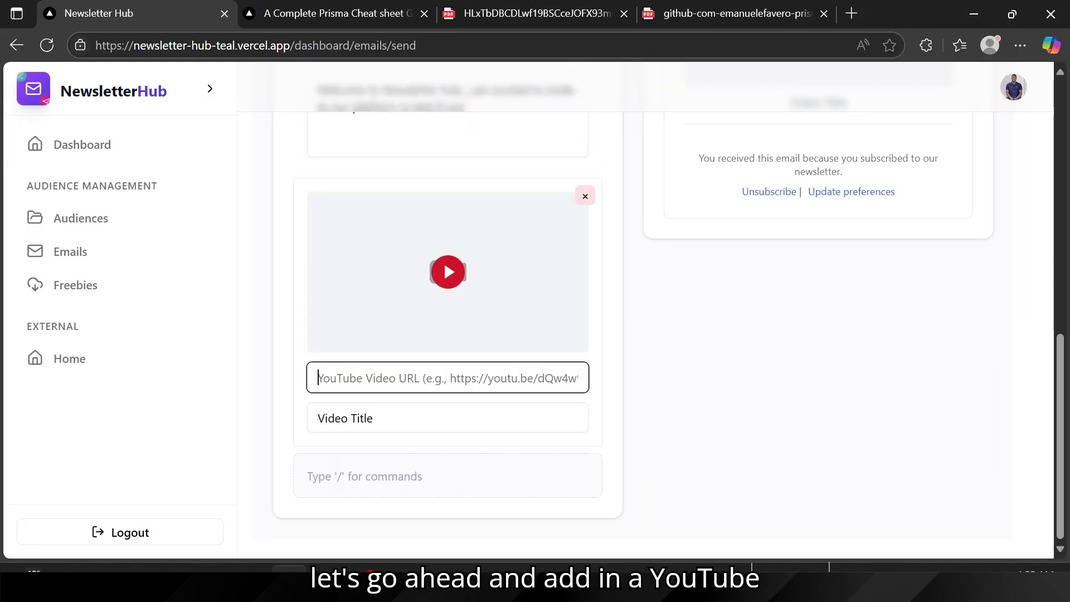
pyautogui.hotkey('ctrl', 'v')
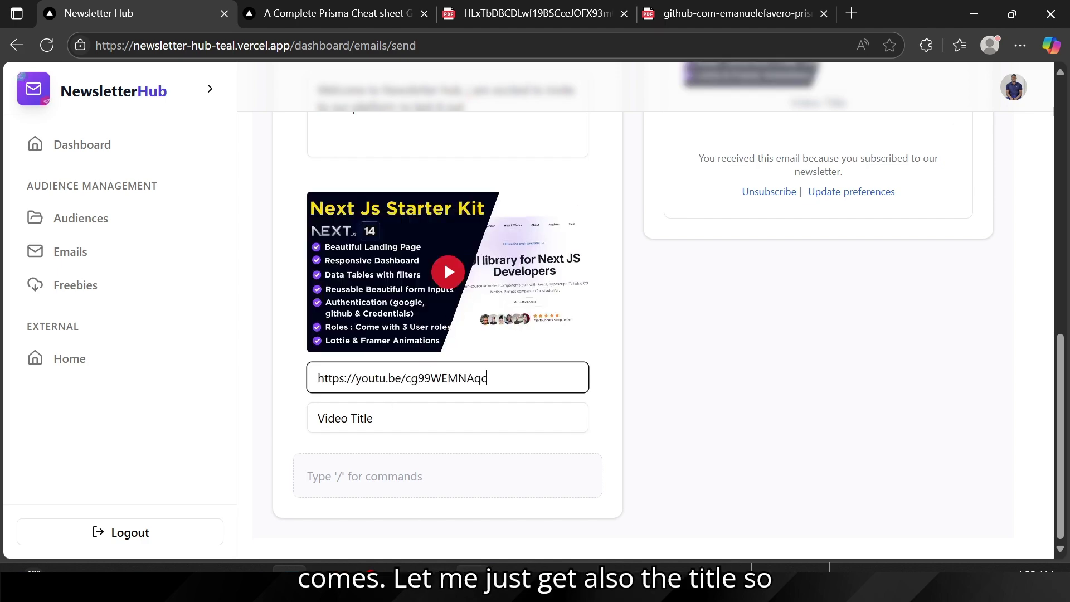
# Step: Select the Next Js Starter Kit video's full title on the YouTube page
pyautogui.hotkey('alt', 'Tab')
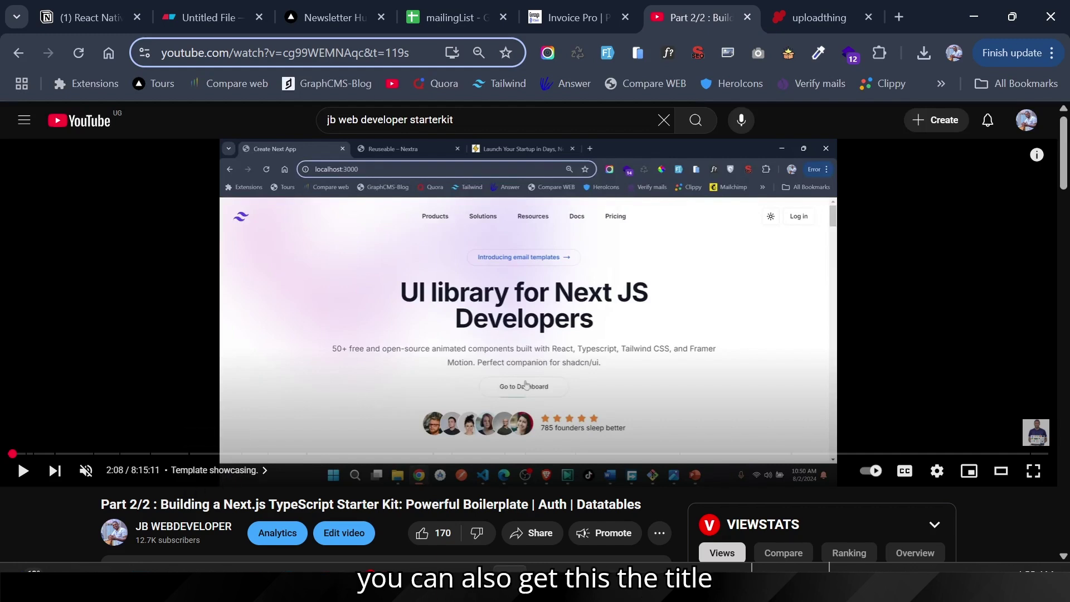
pyautogui.moveTo(161, 505); pyautogui.dragTo(645, 495)
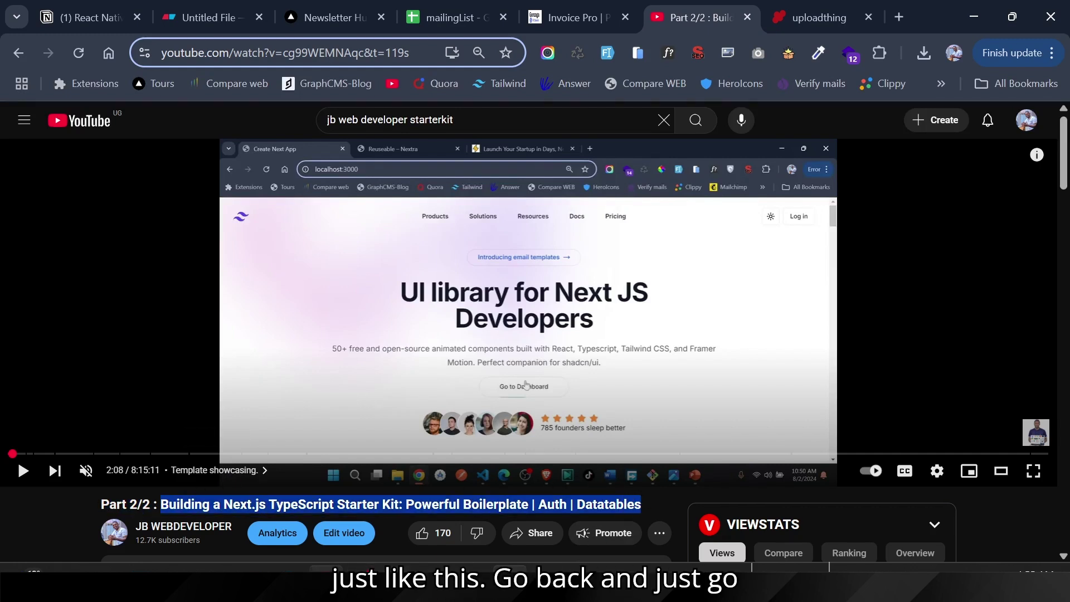
pyautogui.hotkey('alt', 'Tab')
# Step: Replace the placeholder video title with the copied YouTube title
pyautogui.tripleClick(358, 418)
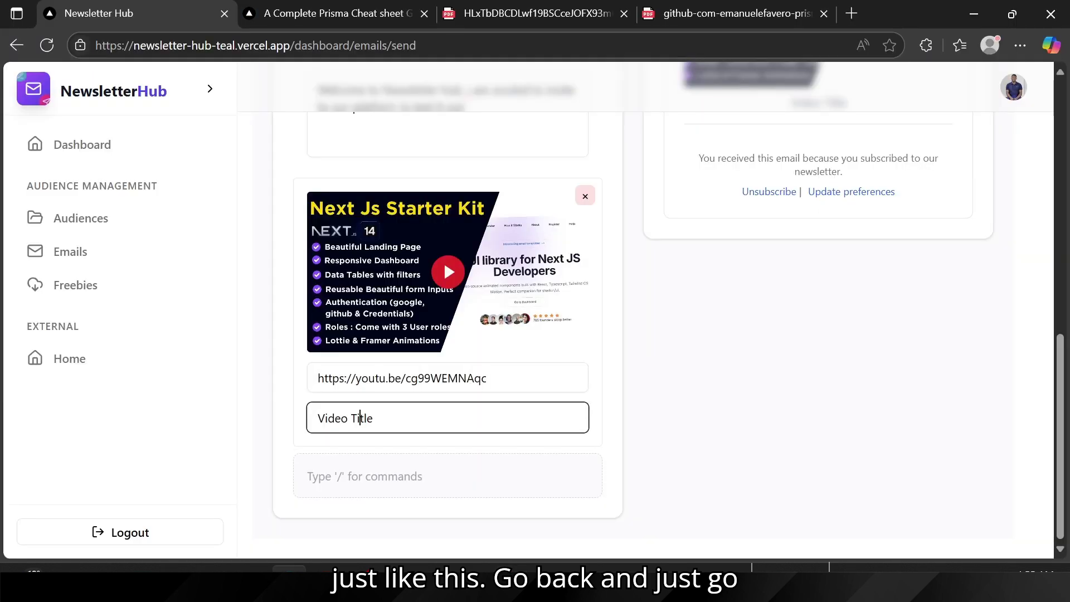
pyautogui.hotkey('ctrl', 'v')
pyautogui.scroll(4, 878, 239)
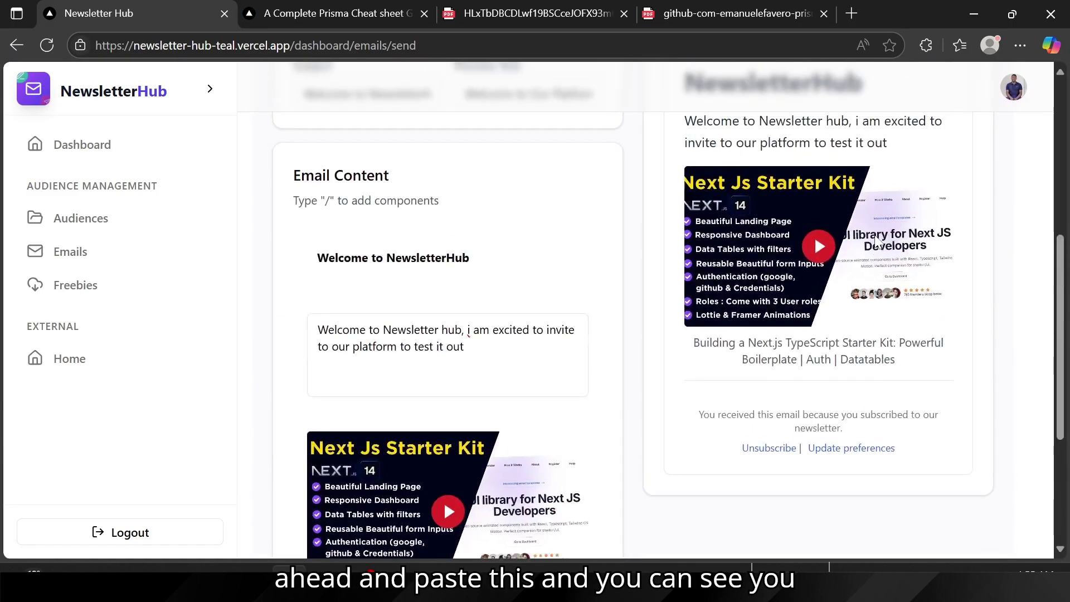
pyautogui.scroll(2, 779, 339)
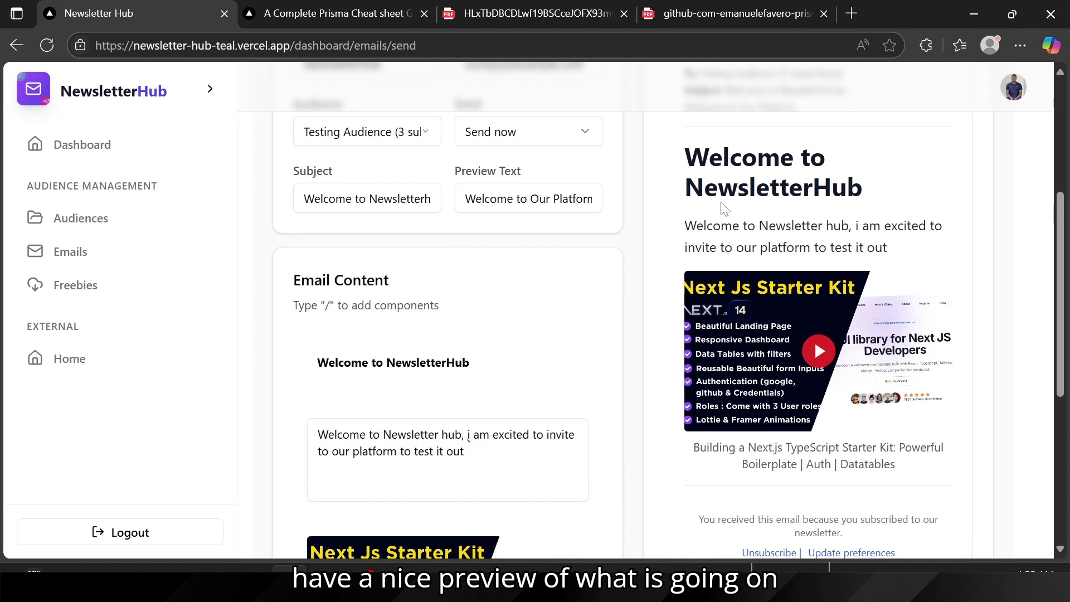
pyautogui.scroll(-6, 411, 420)
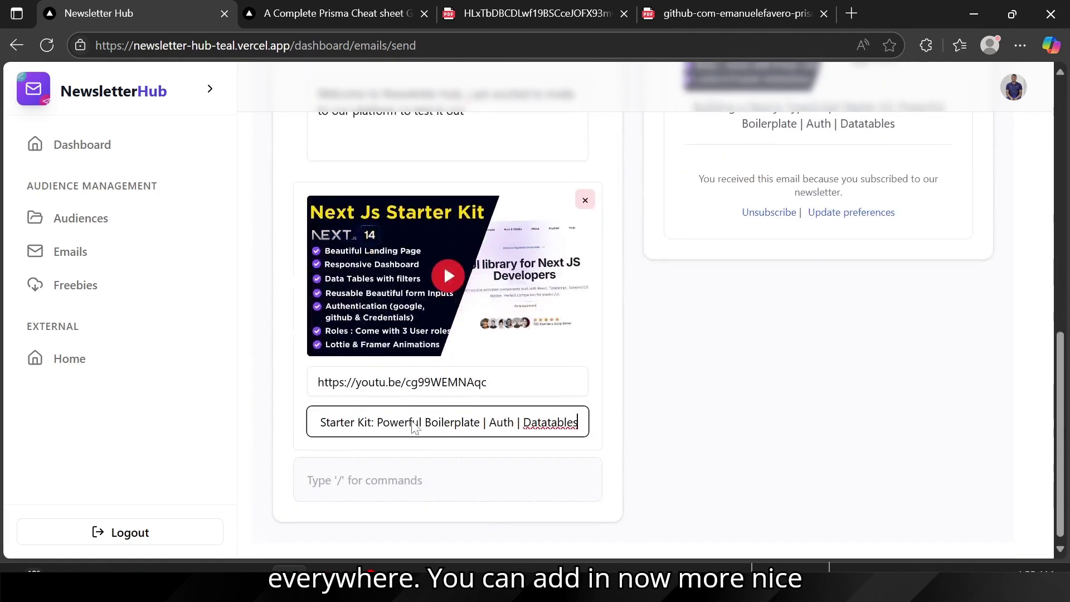
# Step: Add a Code Block below the video, holding the JavaScript console.log('Hello World') sample
pyautogui.click(310, 475)
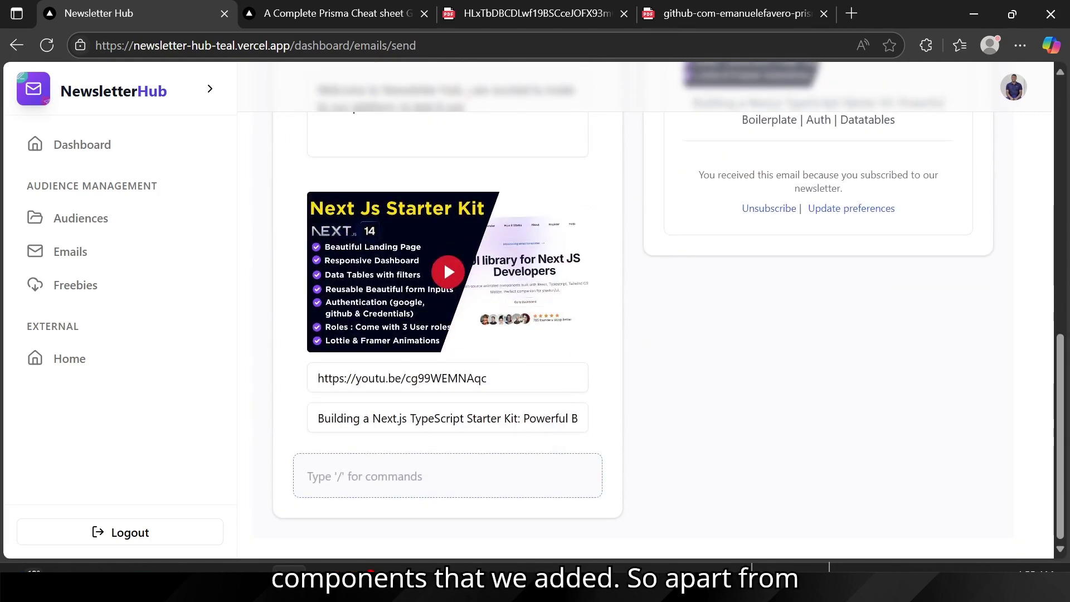
pyautogui.write('/')
pyautogui.scroll(-2, 423, 358)
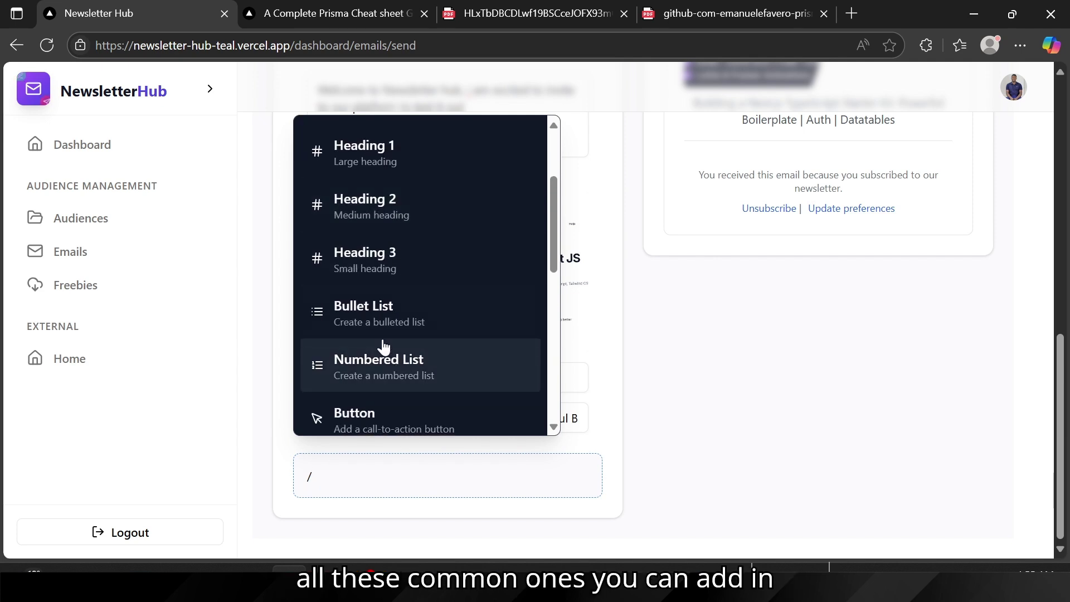
pyautogui.scroll(-2, 382, 349)
pyautogui.scroll(-3, 382, 349)
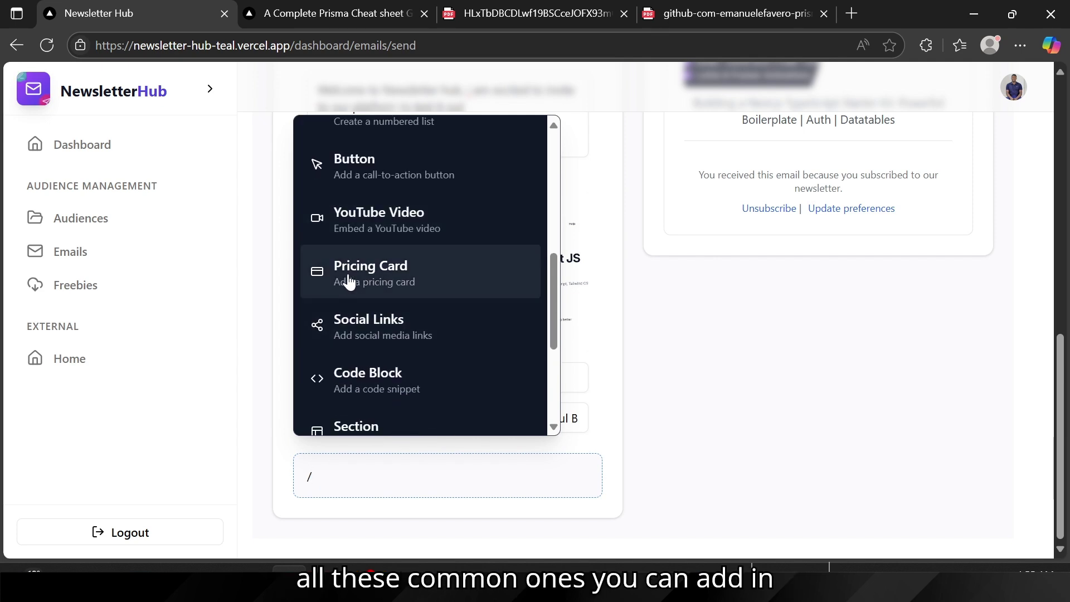
pyautogui.click(363, 373)
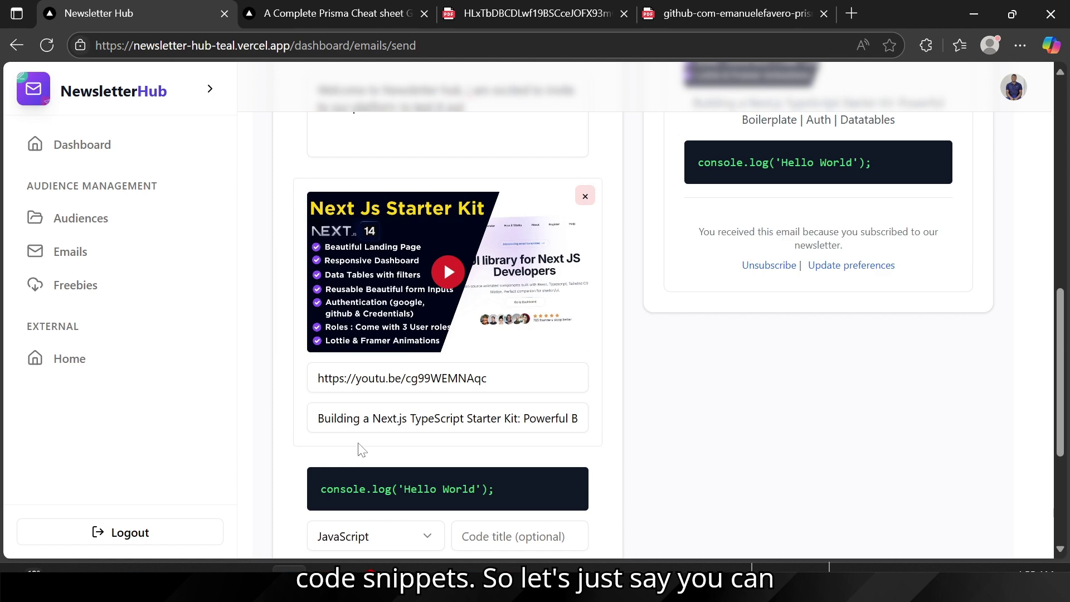
pyautogui.scroll(-3, 360, 449)
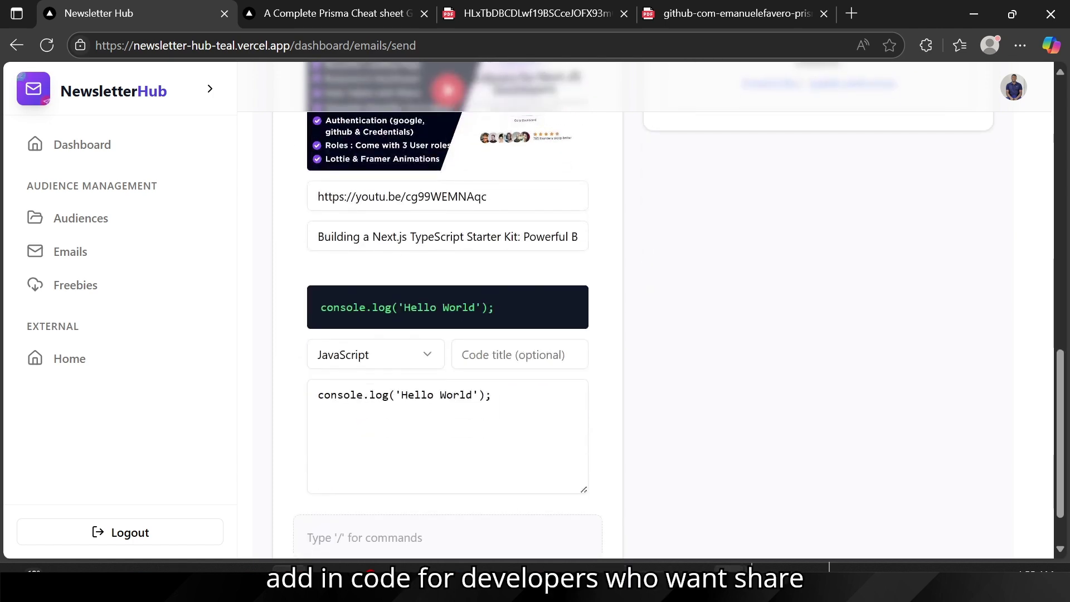
# Step: Copy the allowedOrigins array from lines 3–7 of middleware.ts in VS Code
pyautogui.moveTo(695, 567)
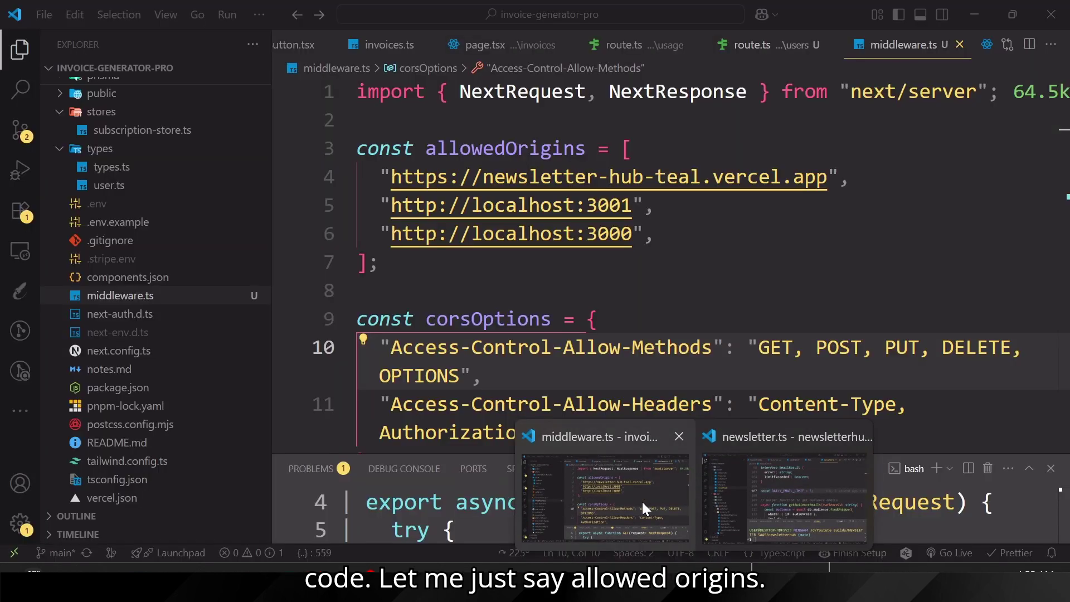
pyautogui.click(642, 504)
pyautogui.moveTo(379, 262); pyautogui.dragTo(357, 120)
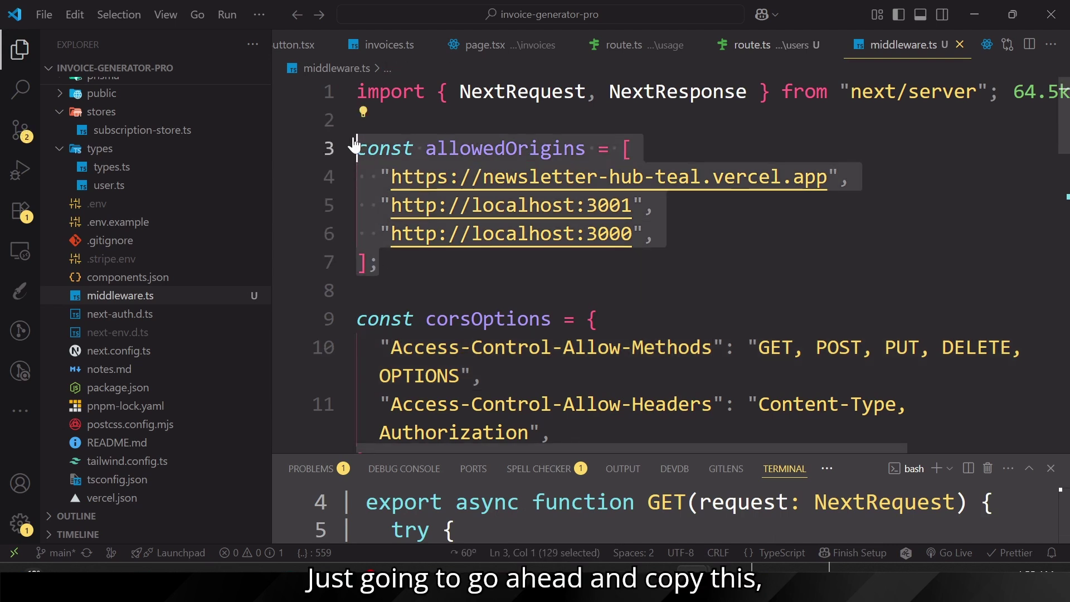
pyautogui.hotkey('ctrl', 'c')
pyautogui.moveTo(510, 580)
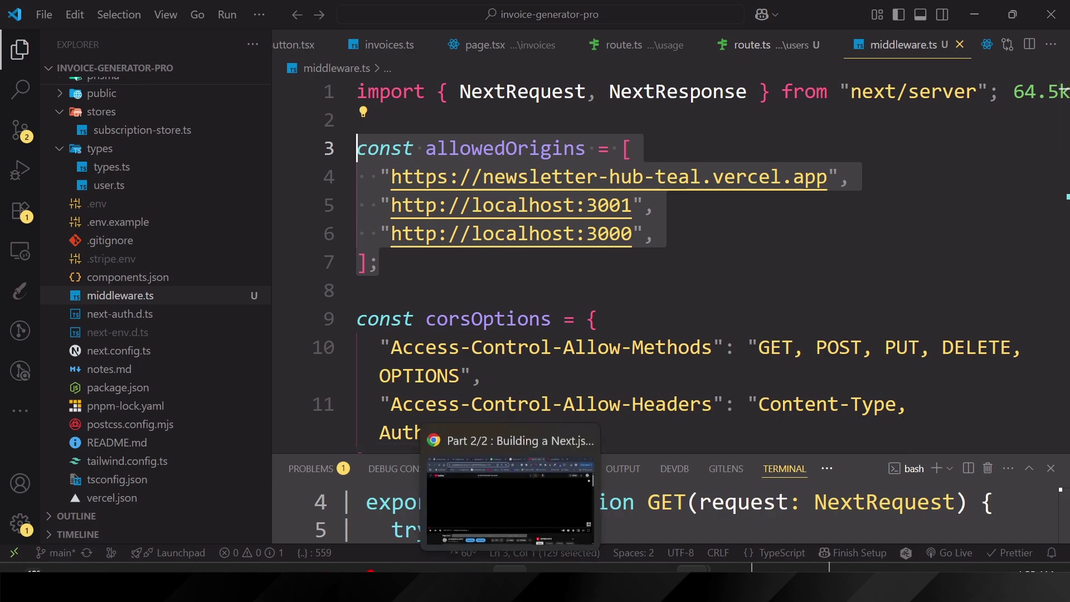
pyautogui.click(510, 498)
# Step: Replace the code block's sample code with the pasted allowedOrigins array
pyautogui.hotkey('alt', 'Tab')
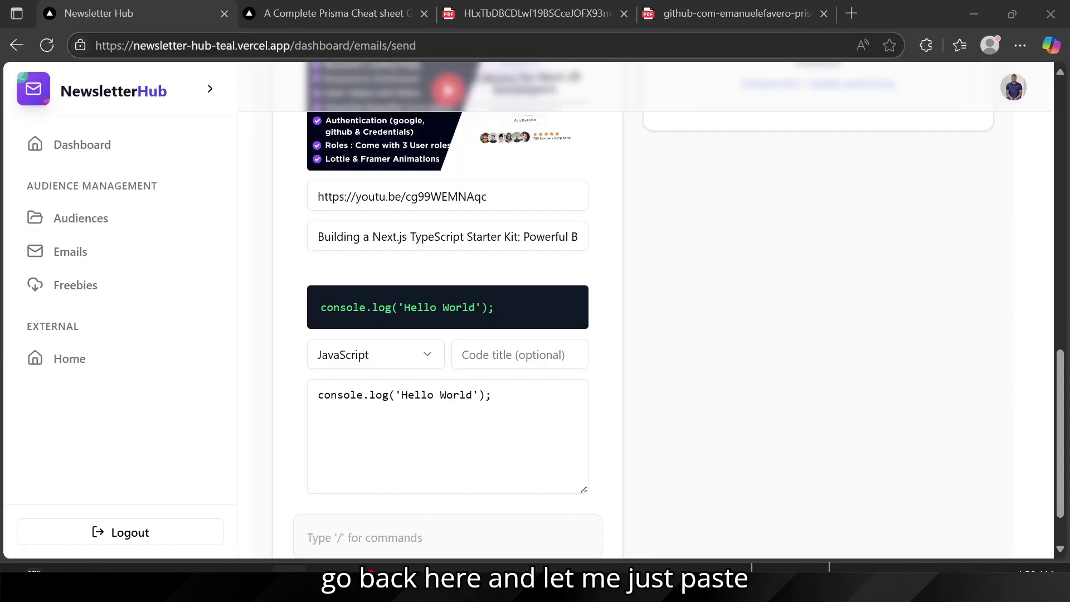
pyautogui.click(358, 394)
pyautogui.hotkey('ctrl', 'a')
pyautogui.hotkey('ctrl', 'v')
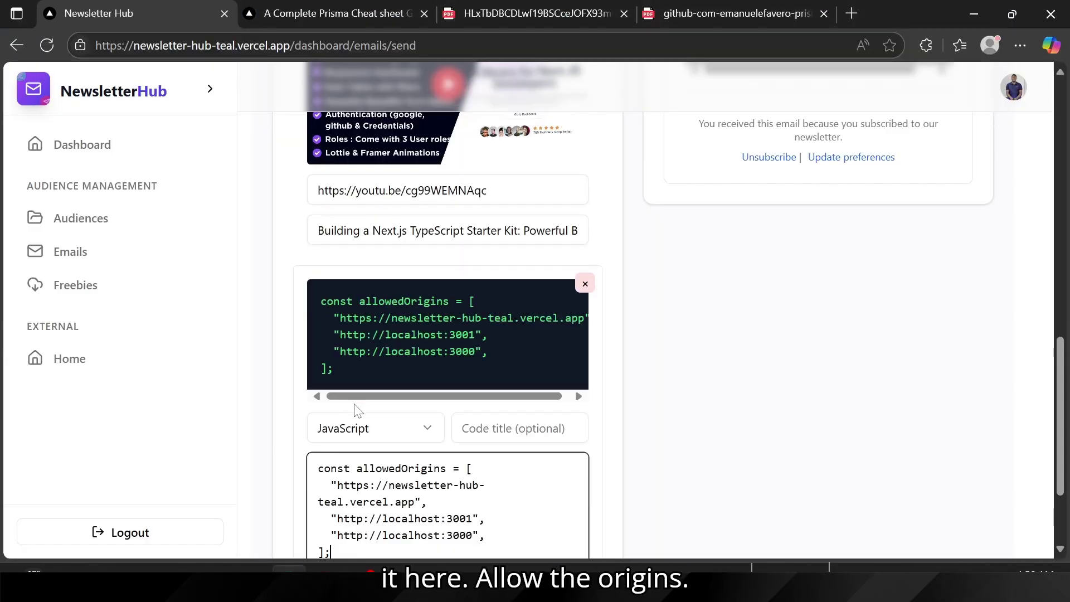
pyautogui.scroll(-2, 446, 334)
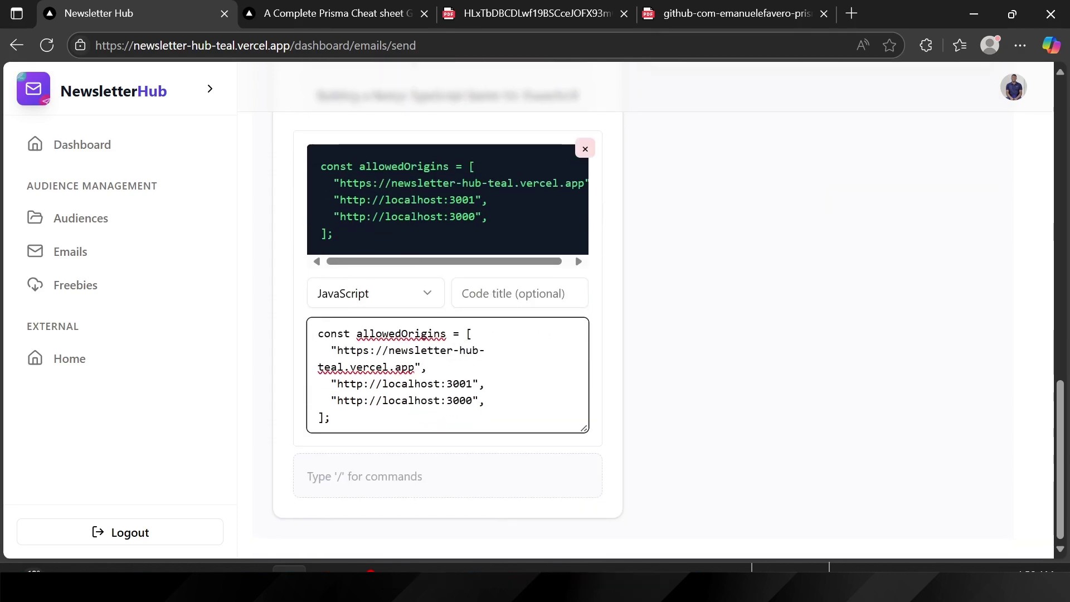
# Step: Add a $99 Product Card block below the code block
pyautogui.click(365, 476)
pyautogui.write('/')
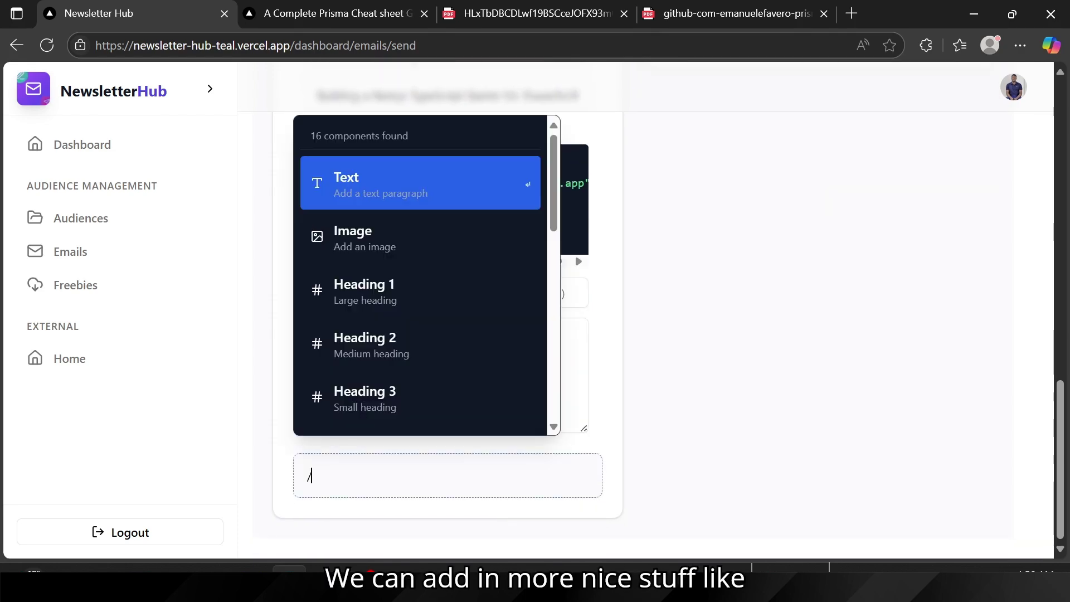
pyautogui.scroll(-5, 379, 394)
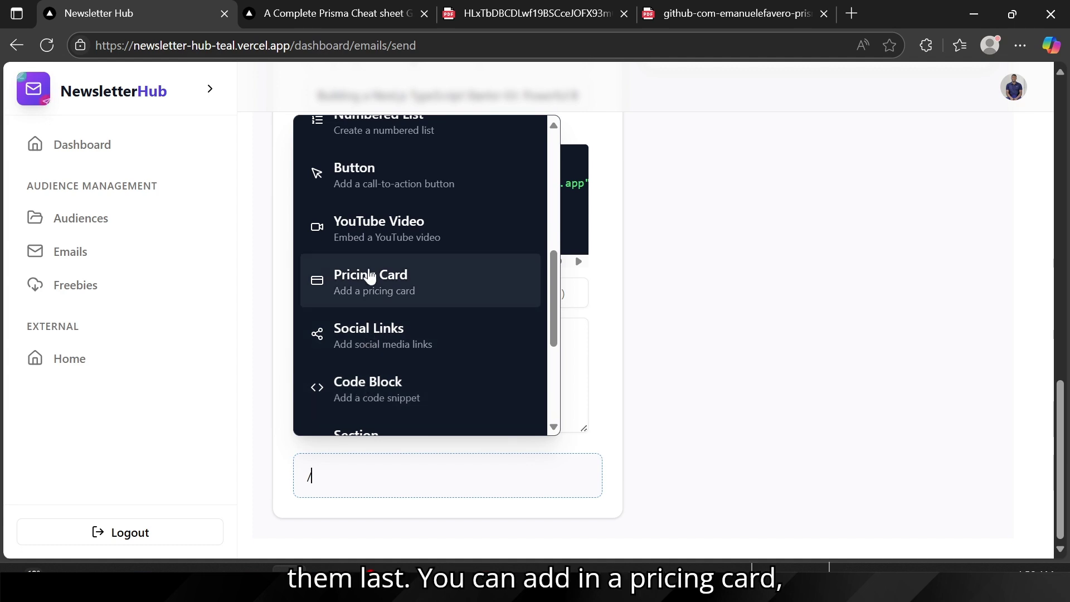
pyautogui.scroll(-2, 379, 286)
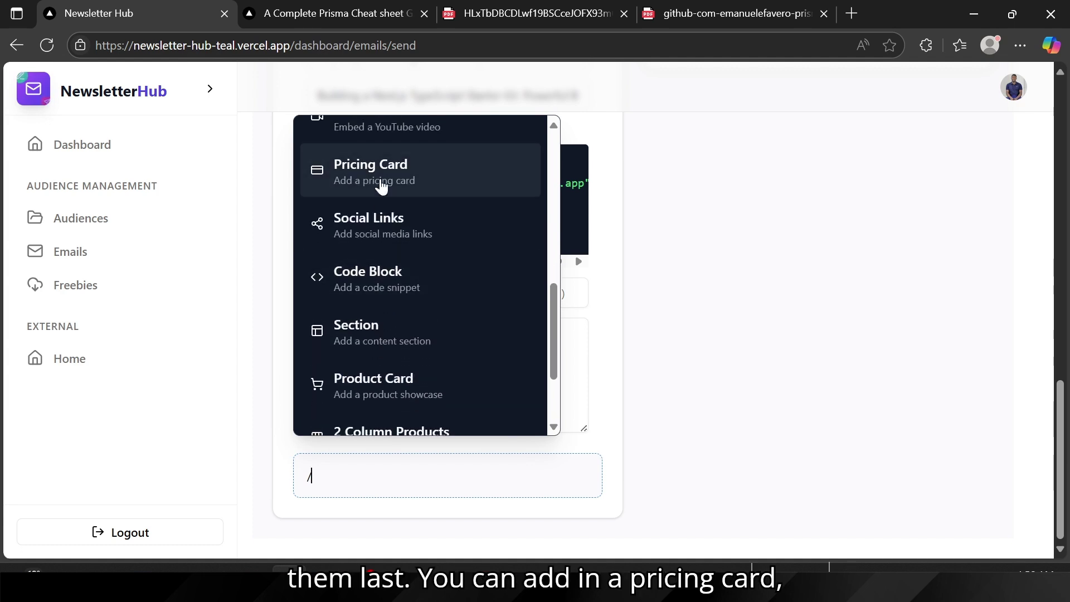
pyautogui.scroll(-2, 382, 327)
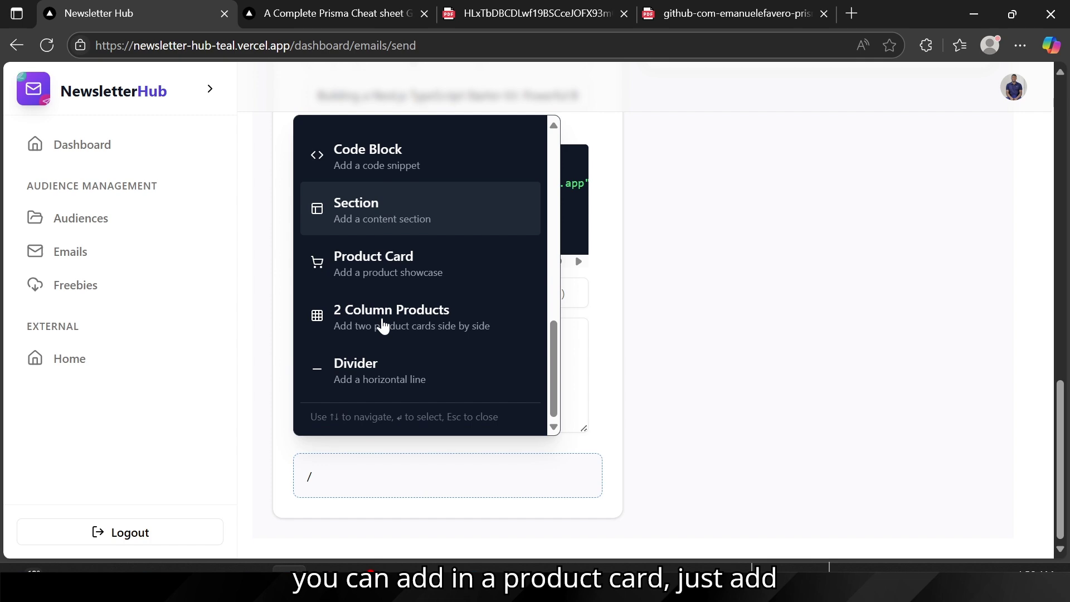
pyautogui.click(354, 260)
pyautogui.scroll(-5, 375, 408)
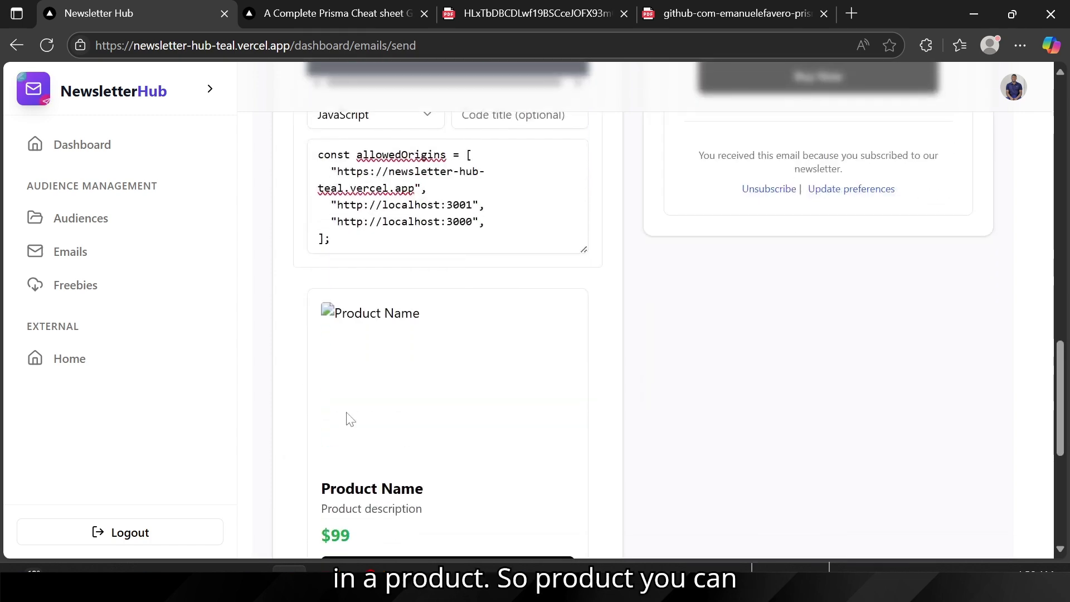
pyautogui.scroll(-2, 456, 392)
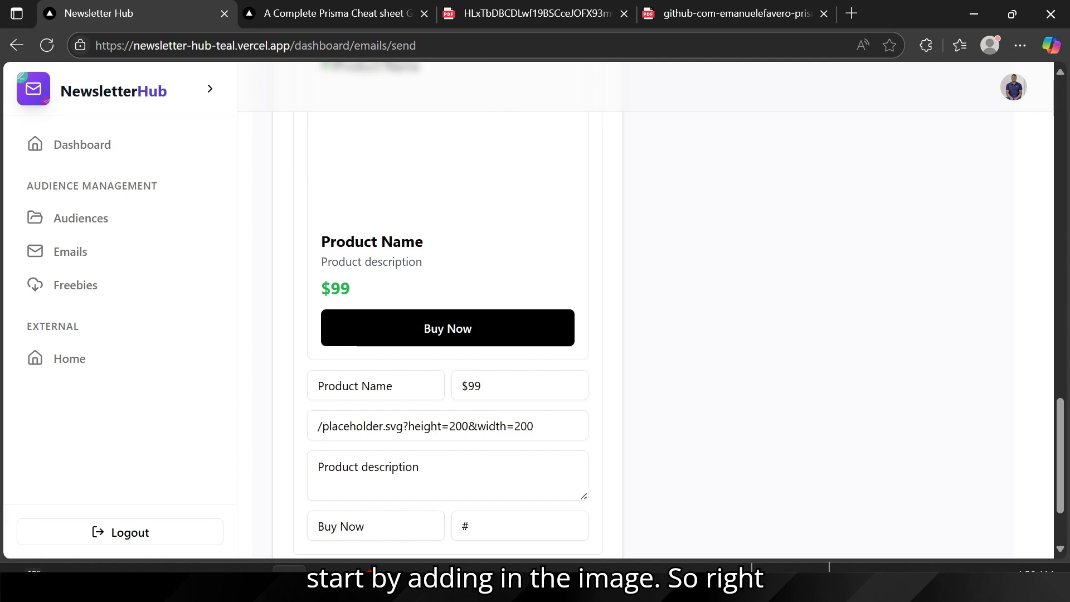
pyautogui.click(510, 582)
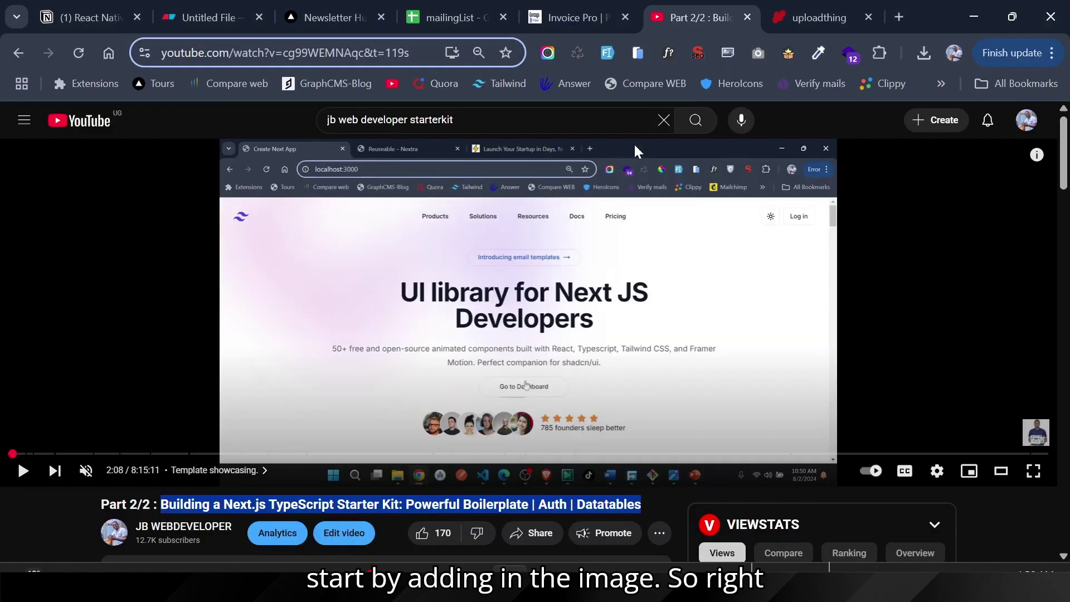
# Step: Open Freepik in a new tab and search for 'Course' images
pyautogui.click(899, 17)
pyautogui.write('free')
pyautogui.press('Return')
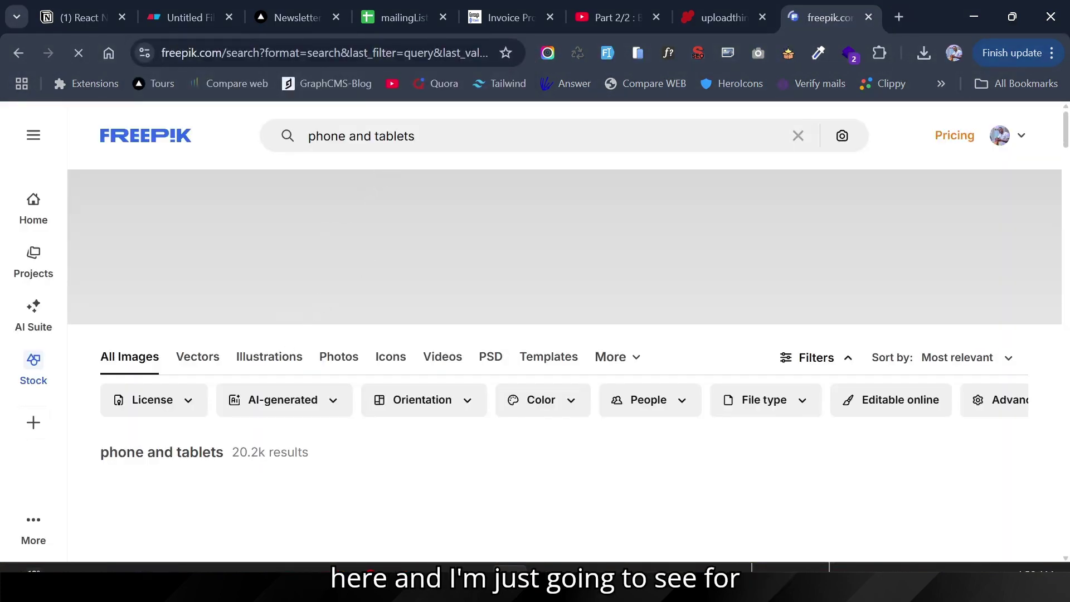
pyautogui.moveTo(416, 135); pyautogui.dragTo(304, 144)
pyautogui.write('Co')
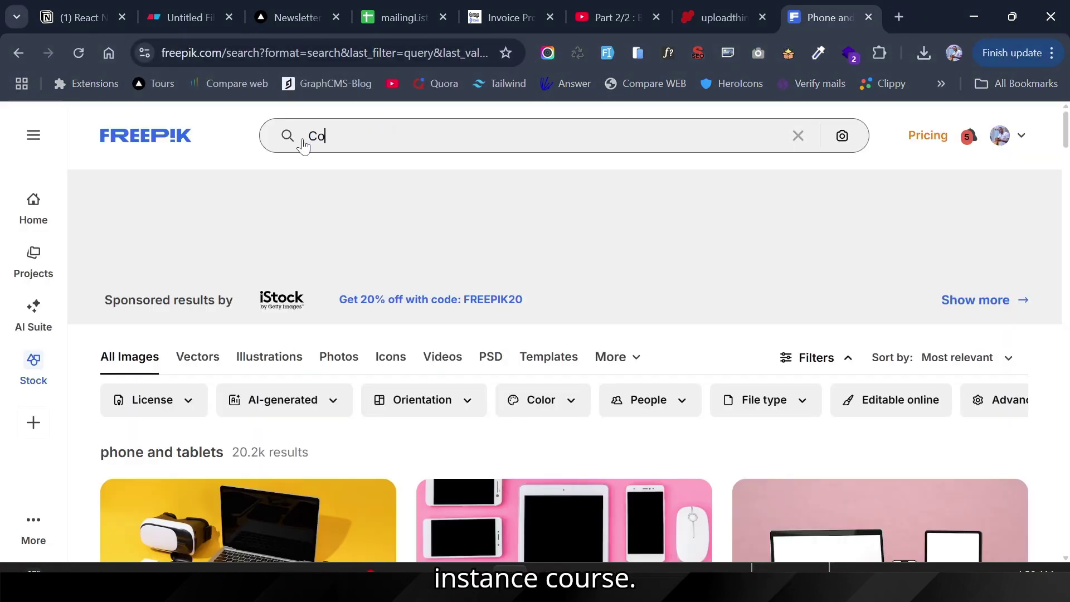
pyautogui.write('urse')
pyautogui.press('Return')
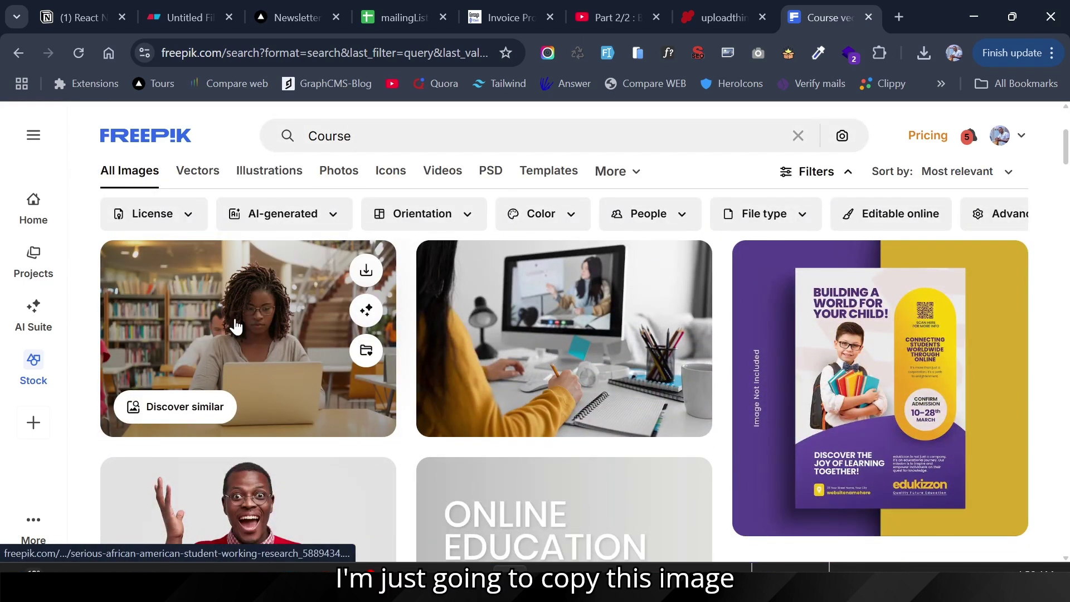
# Step: Copy the first result's image address and return to the NewsletterHub editor
pyautogui.rightClick(234, 326)
pyautogui.click(316, 319)
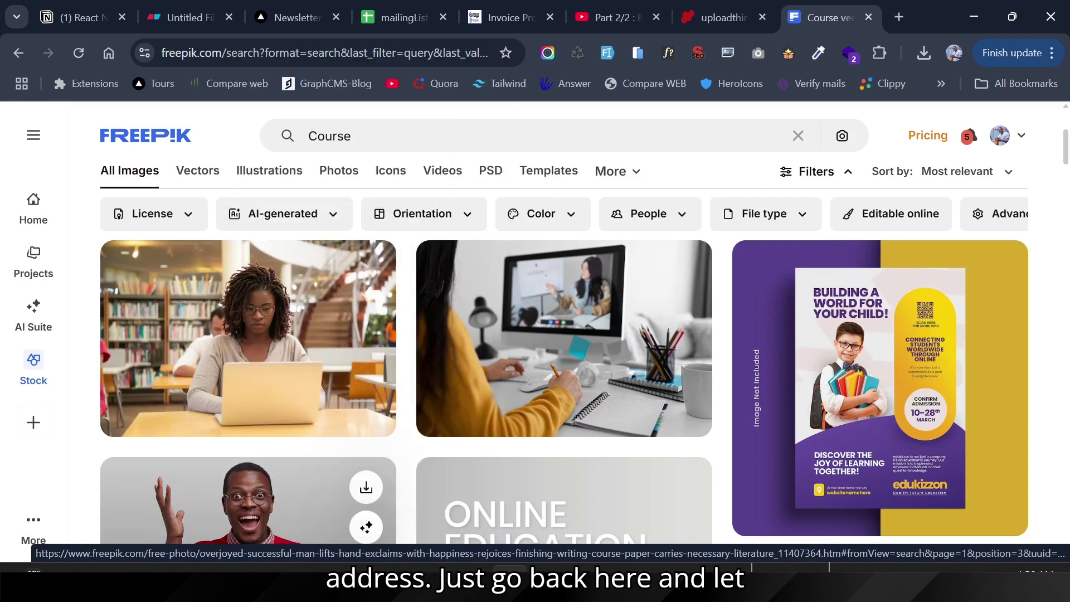
pyautogui.hotkey('alt', 'Tab')
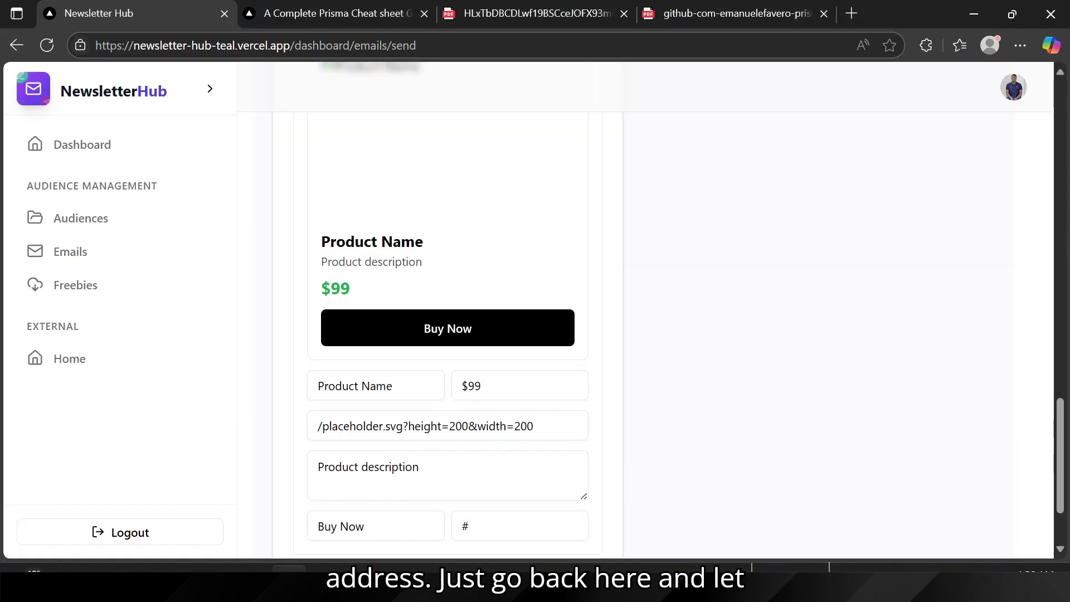
# Step: Replace the card's placeholder image address with the copied Freepik photo URL
pyautogui.click(409, 425)
pyautogui.hotkey('ctrl', 'a')
pyautogui.hotkey('ctrl', 'v')
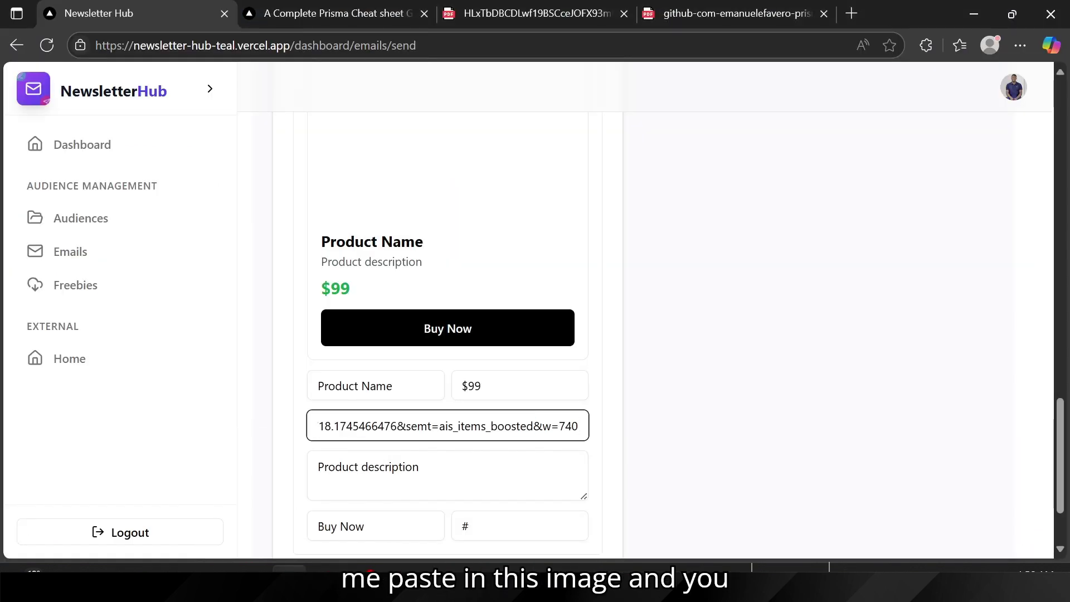
pyautogui.scroll(2, 423, 310)
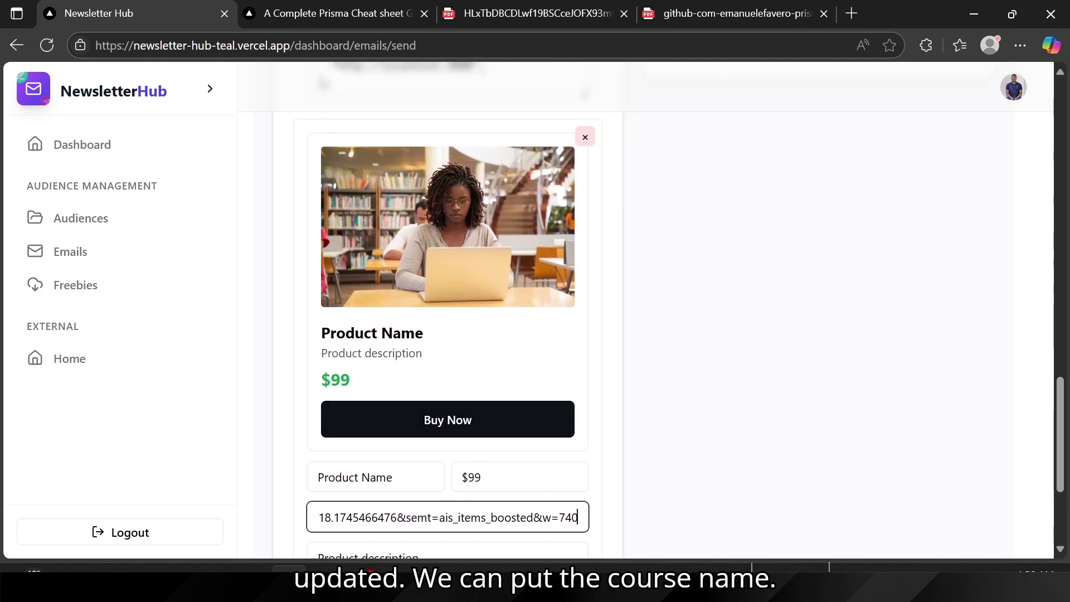
# Step: Copy the React Native course title from nextjsacademy.com into the card's product name
pyautogui.hotkey('alt', 'Tab')
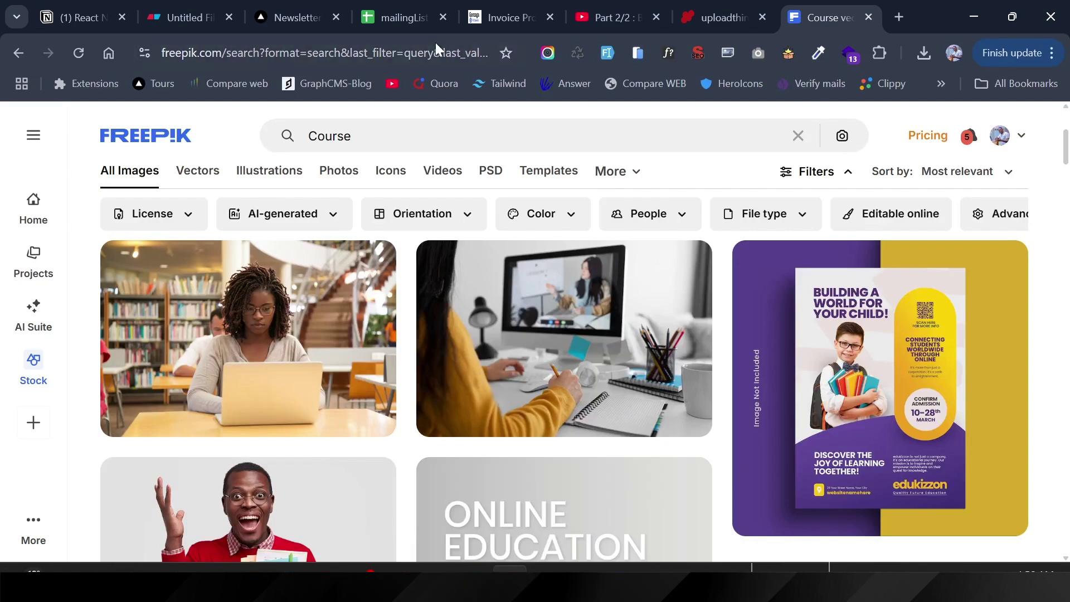
pyautogui.click(425, 52)
pyautogui.write('next')
pyautogui.press('Return')
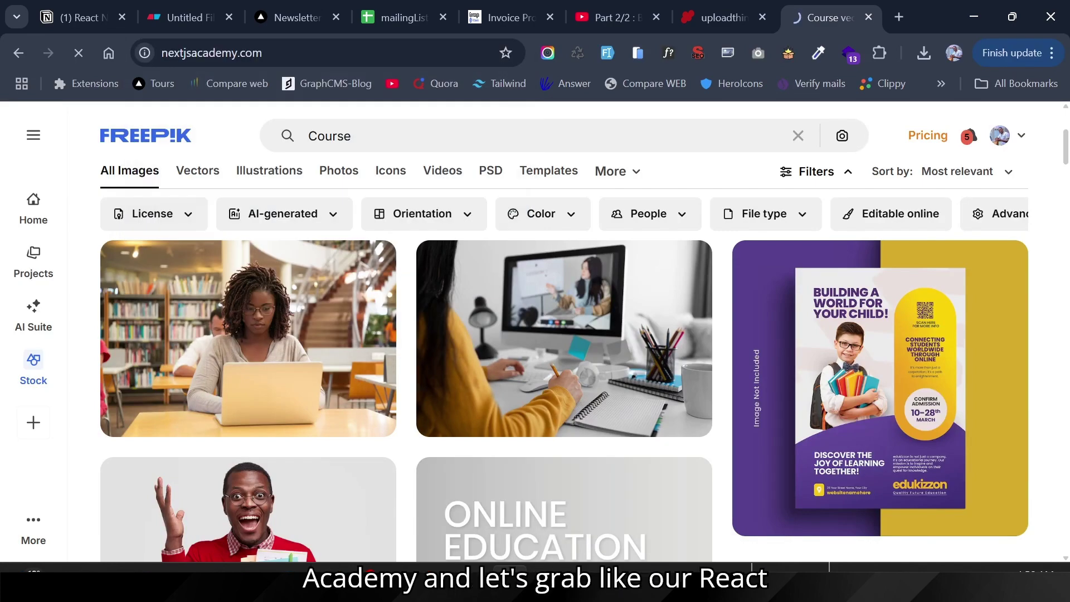
pyautogui.scroll(-10, 363, 310)
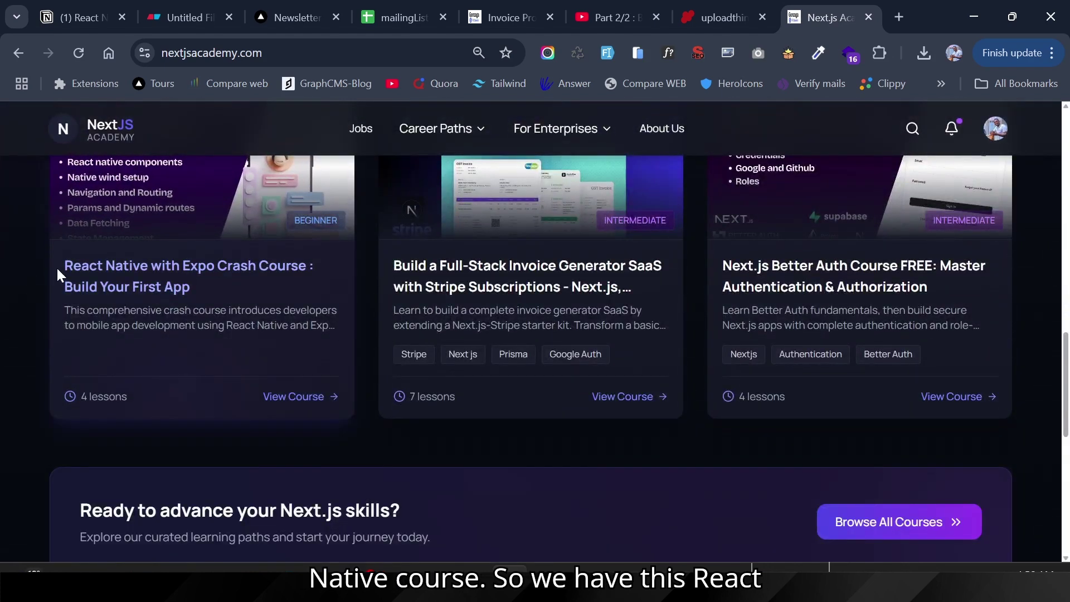
pyautogui.moveTo(57, 269); pyautogui.dragTo(195, 283)
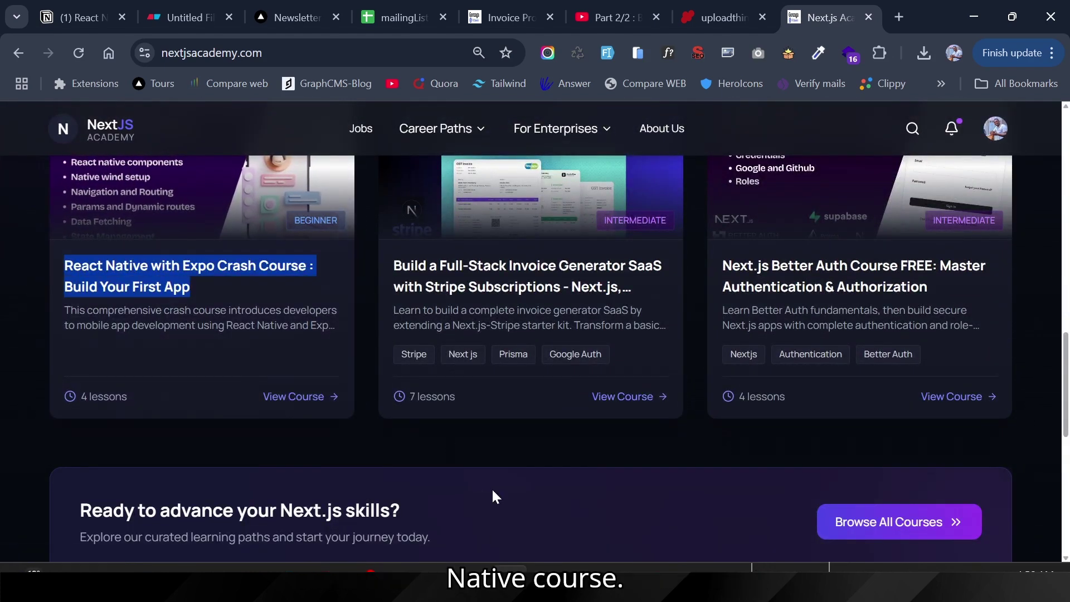
pyautogui.hotkey('alt', 'Tab')
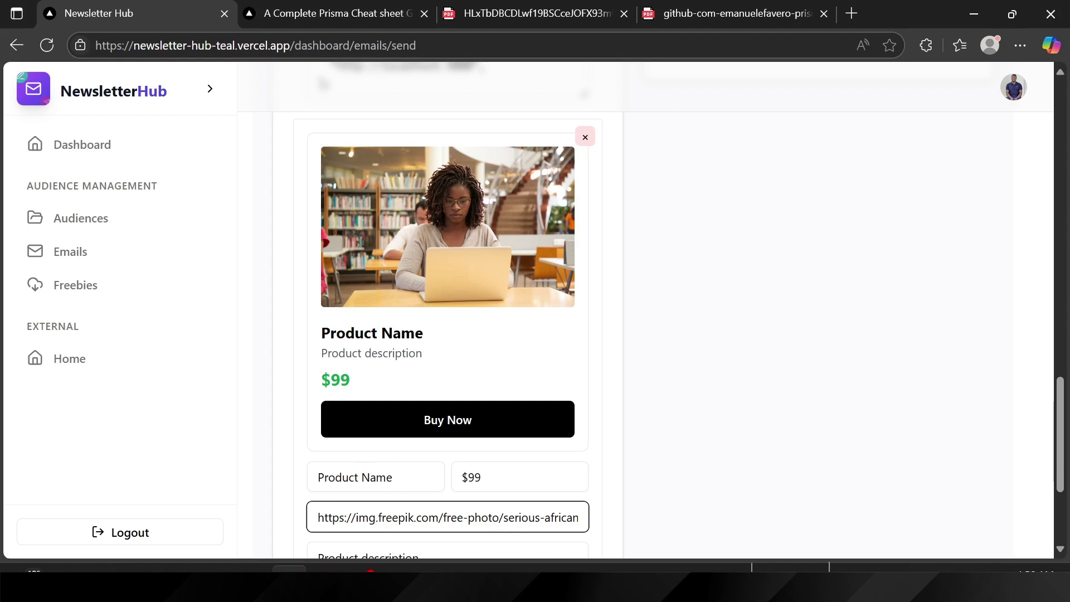
pyautogui.click(368, 477)
pyautogui.hotkey('ctrl', 'a')
pyautogui.hotkey('ctrl', 'v')
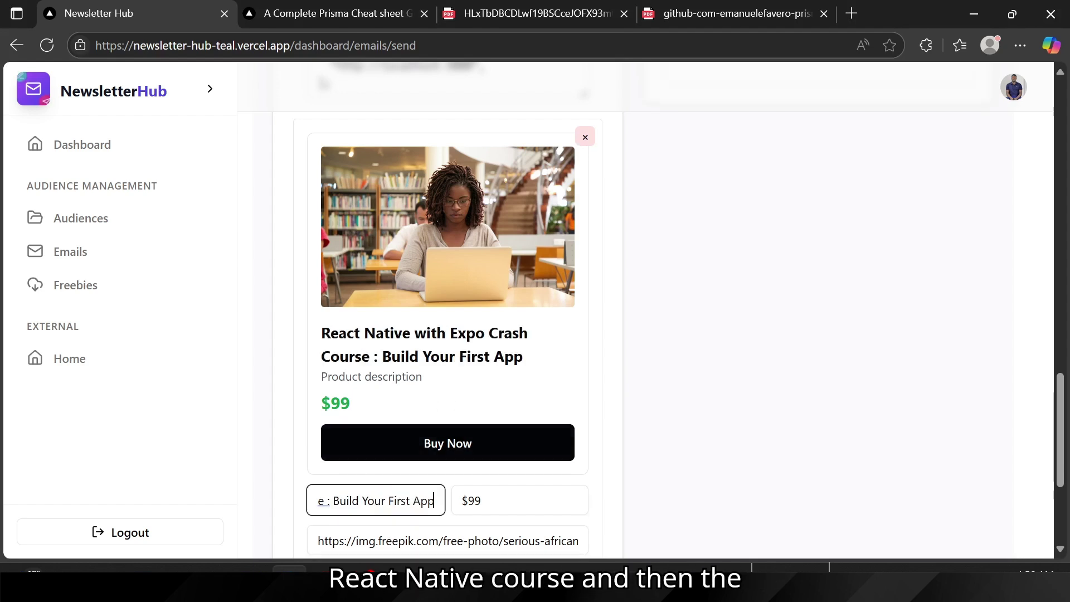
# Step: Paste the React Native course description into the card's product description
pyautogui.hotkey('alt', 'Tab')
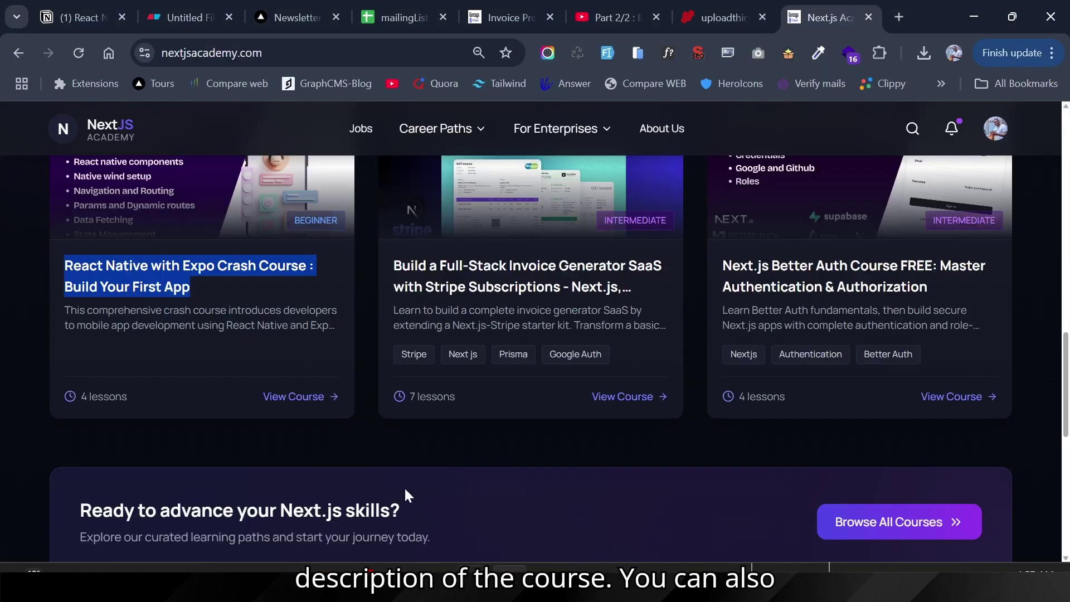
pyautogui.moveTo(54, 313); pyautogui.dragTo(233, 326)
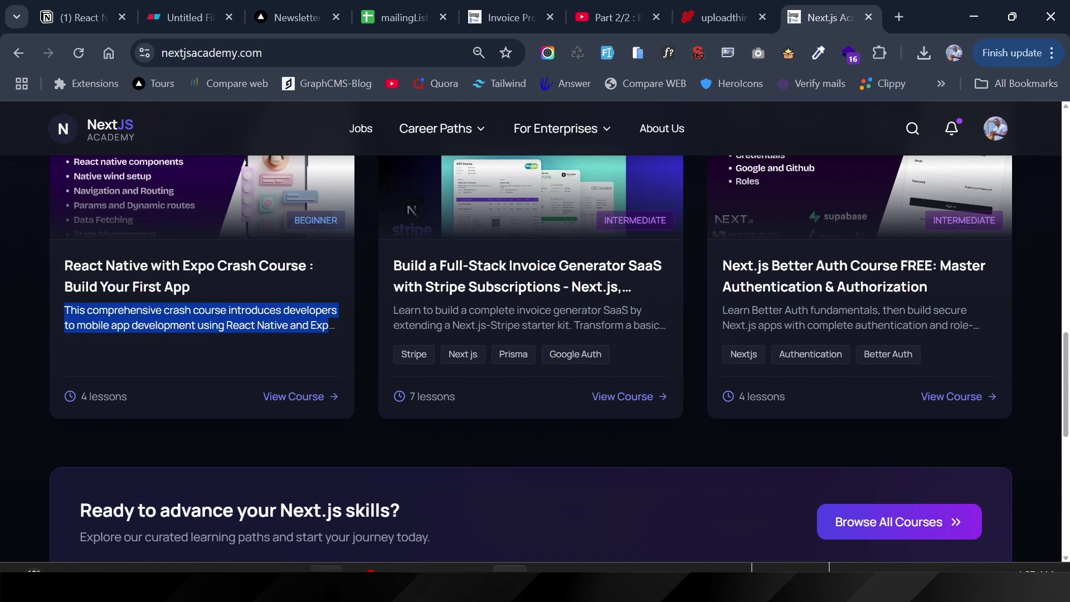
pyautogui.hotkey('alt', 'Tab')
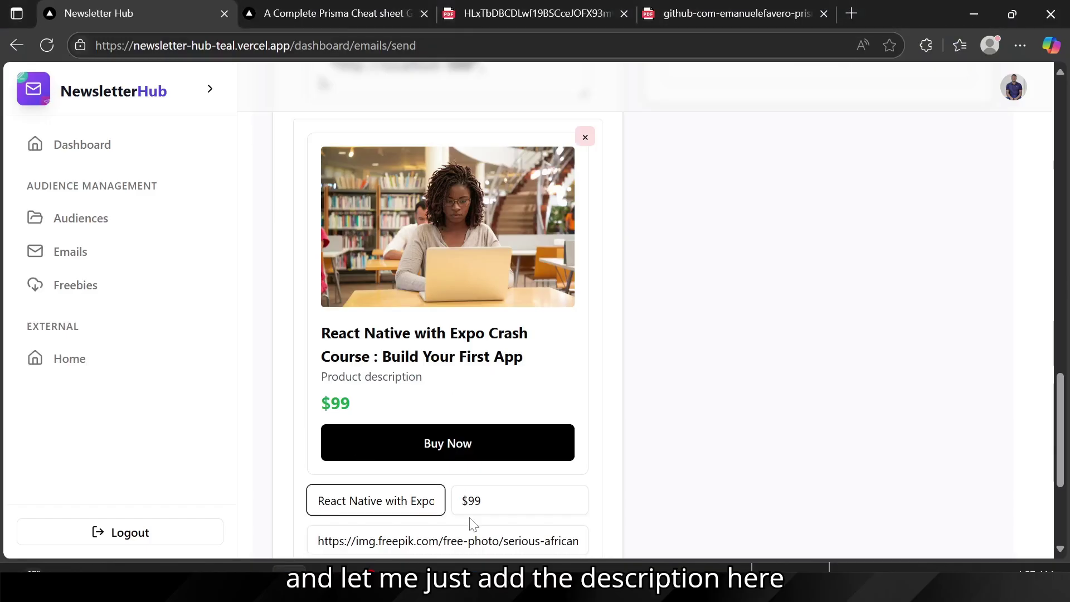
pyautogui.scroll(-3, 472, 522)
pyautogui.click(424, 437)
pyautogui.hotkey('ctrl', 'a')
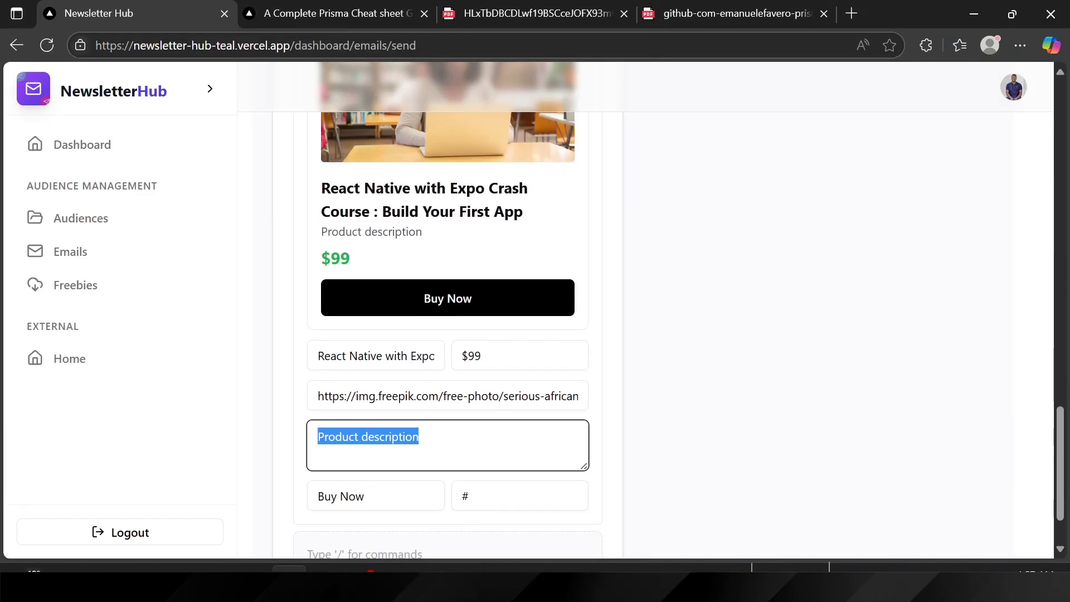
pyautogui.hotkey('ctrl', 'v')
# Step: Set the button text to 'Enroll Now' and link it to the React Native with Expo course page
pyautogui.scroll(-2, 357, 440)
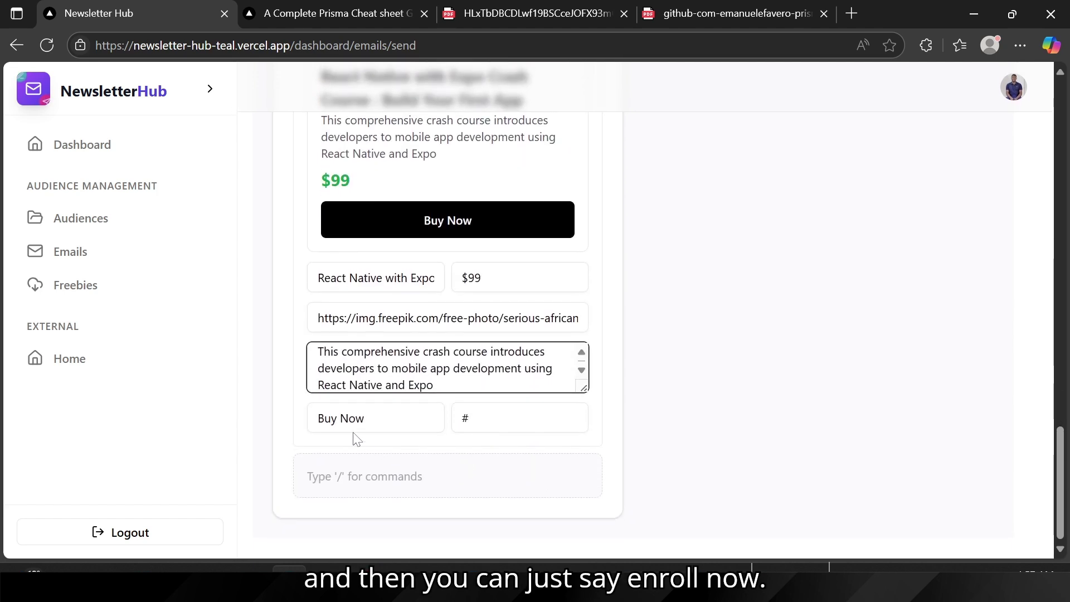
pyautogui.click(365, 418)
pyautogui.write('E')
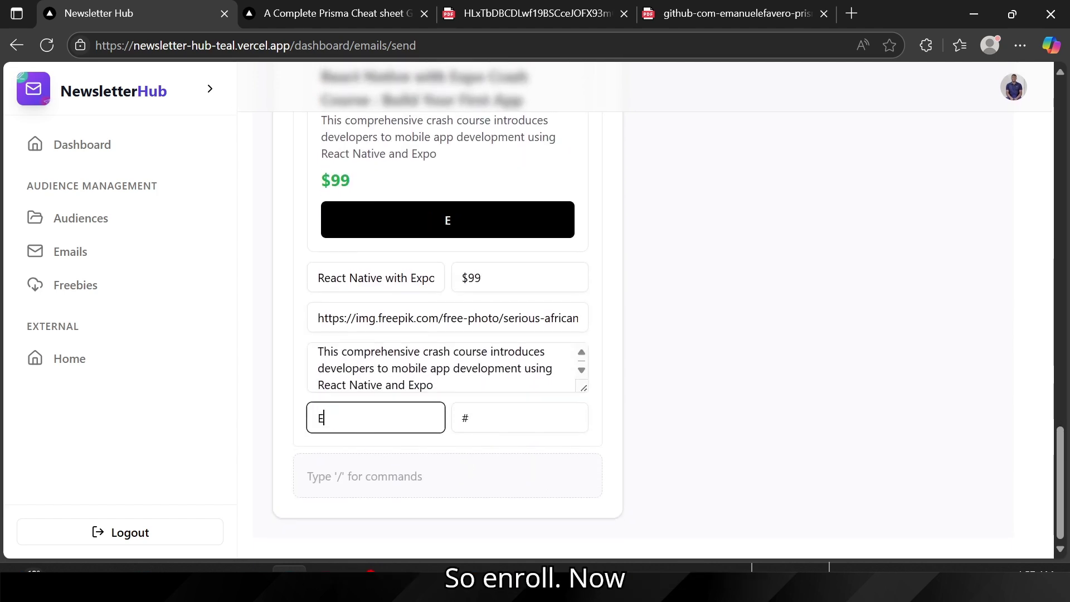
pyautogui.write('nroll N')
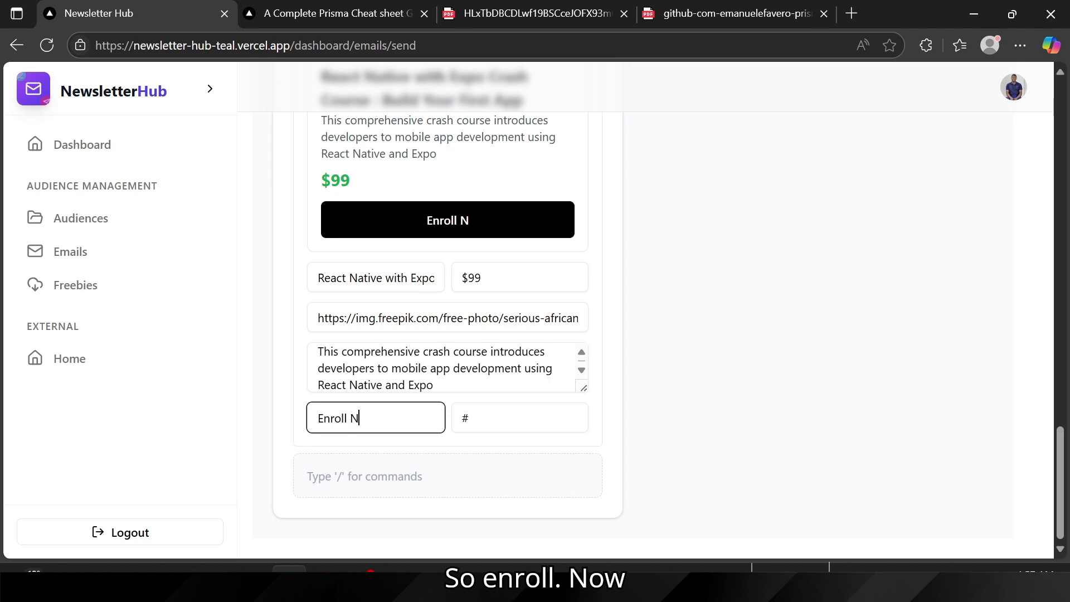
pyautogui.write('ow')
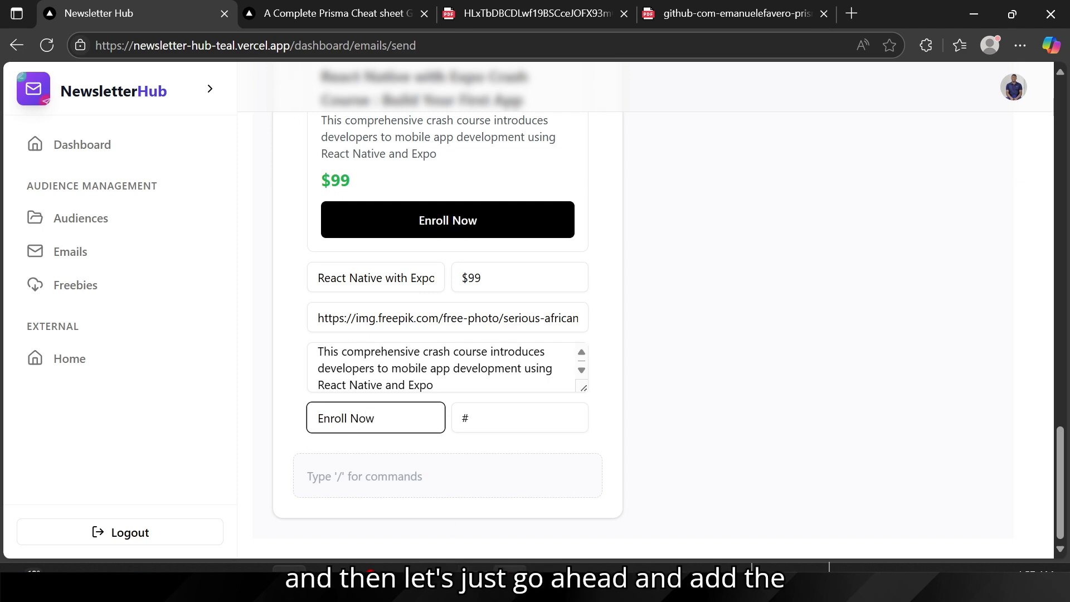
pyautogui.click(509, 581)
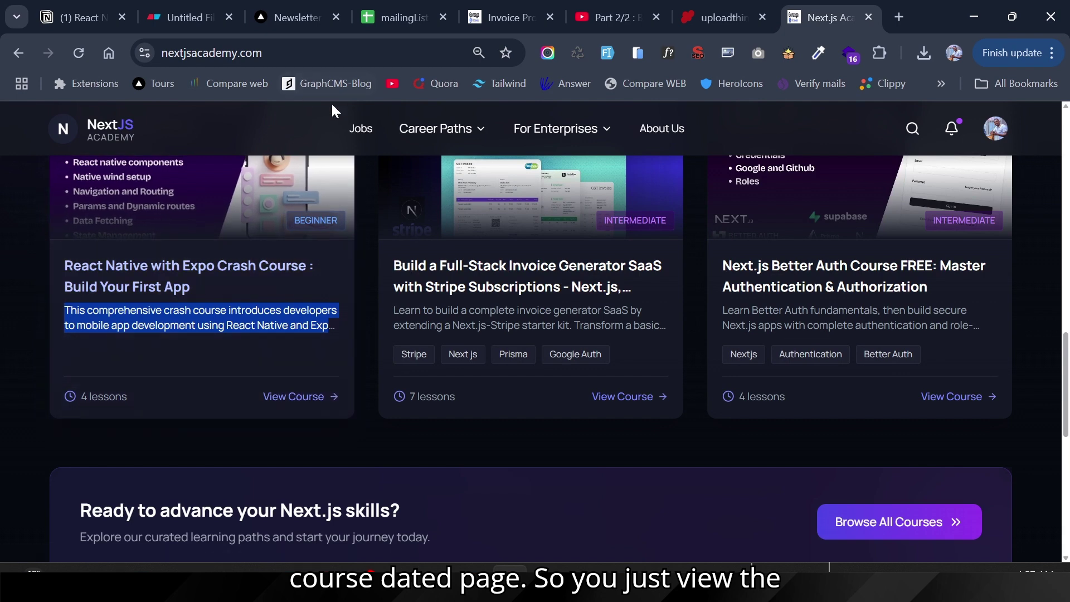
pyautogui.click(314, 405)
pyautogui.click(257, 56)
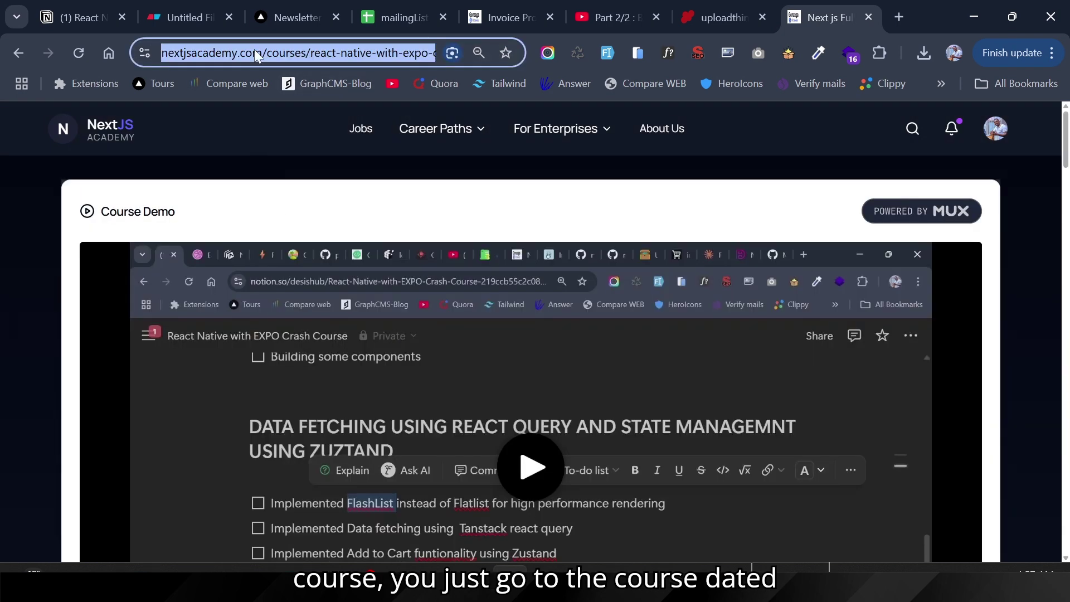
pyautogui.click(290, 580)
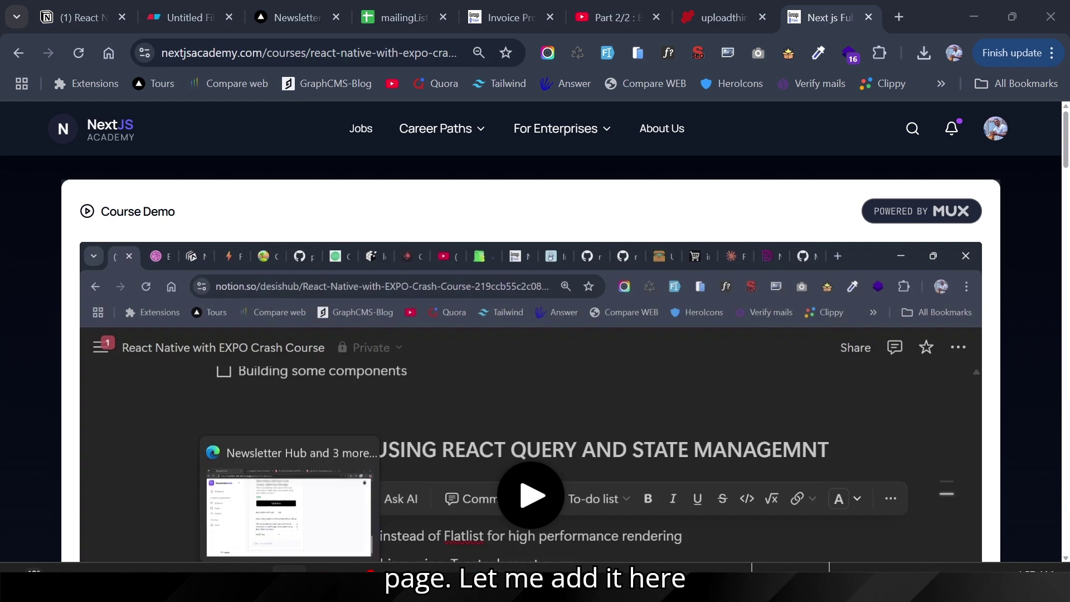
pyautogui.click(491, 418)
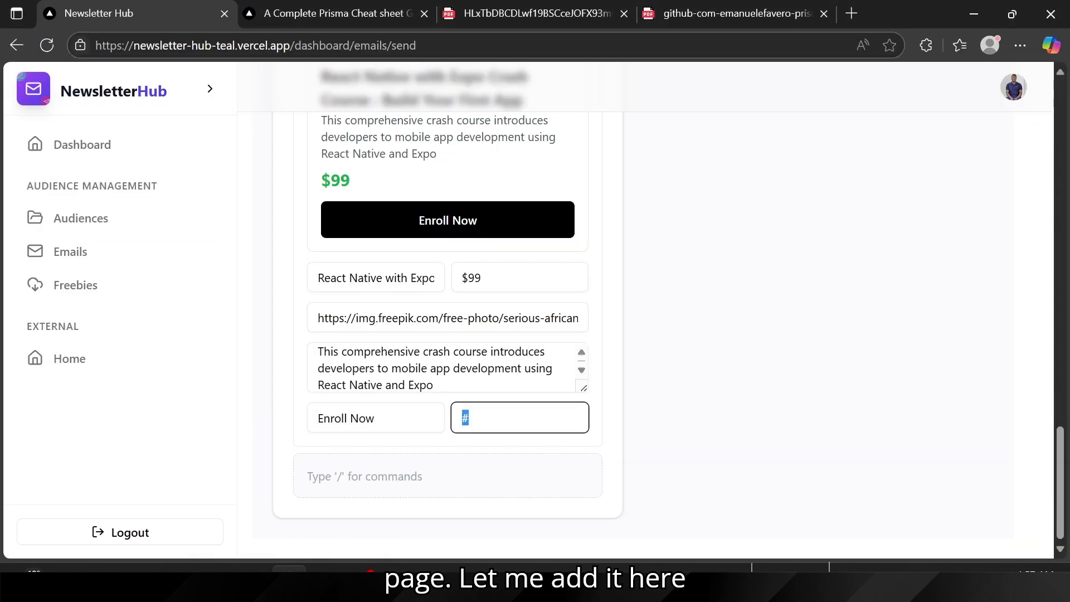
pyautogui.hotkey('ctrl', 'v')
# Step: Review the finished card and start a new block below it
pyautogui.scroll(8, 396, 317)
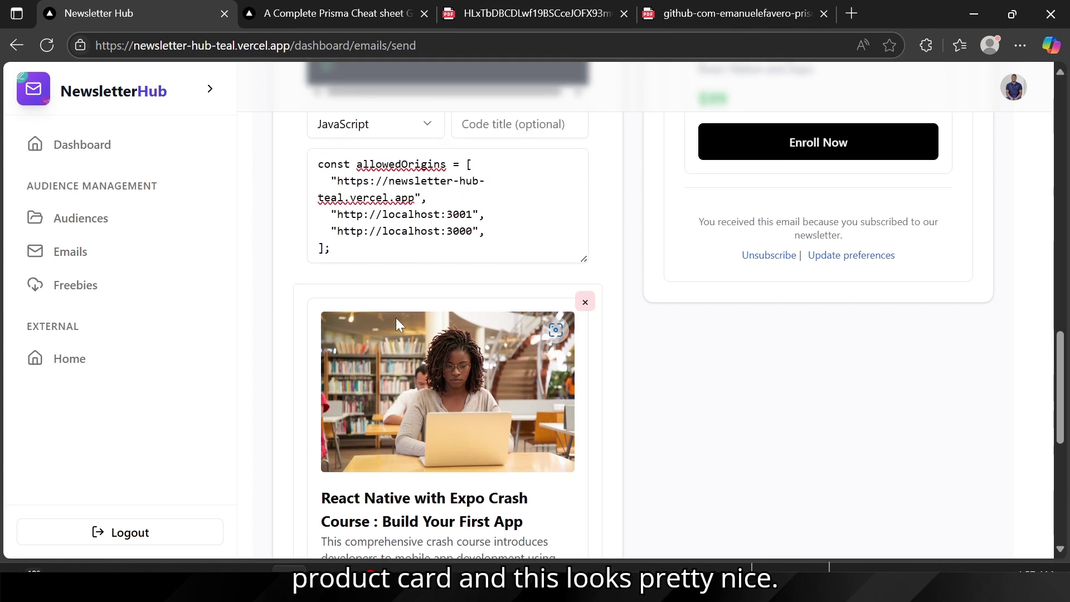
pyautogui.scroll(5, 467, 370)
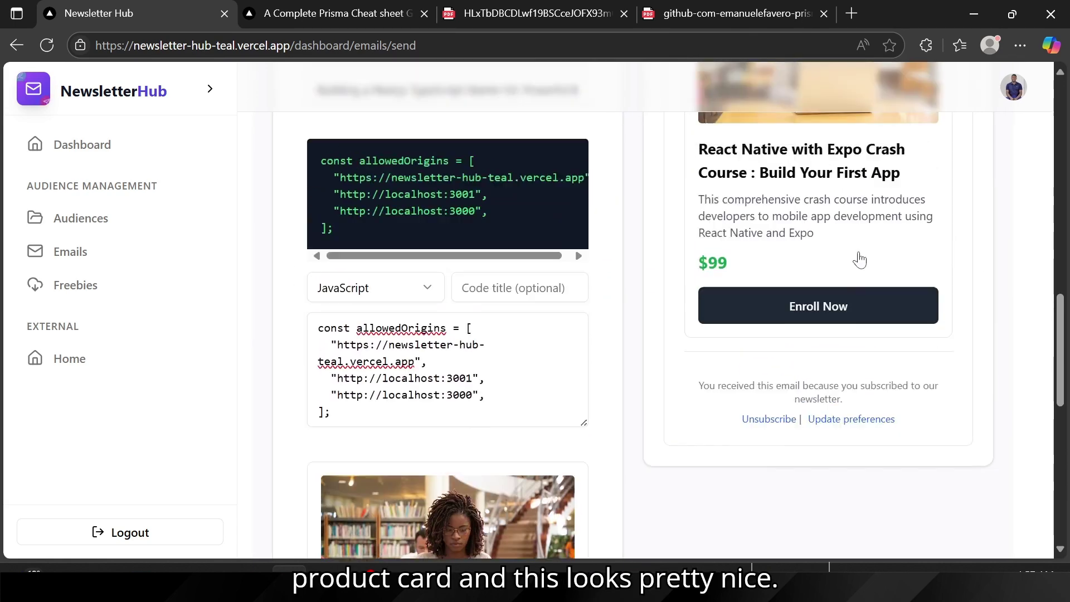
pyautogui.scroll(1, 859, 254)
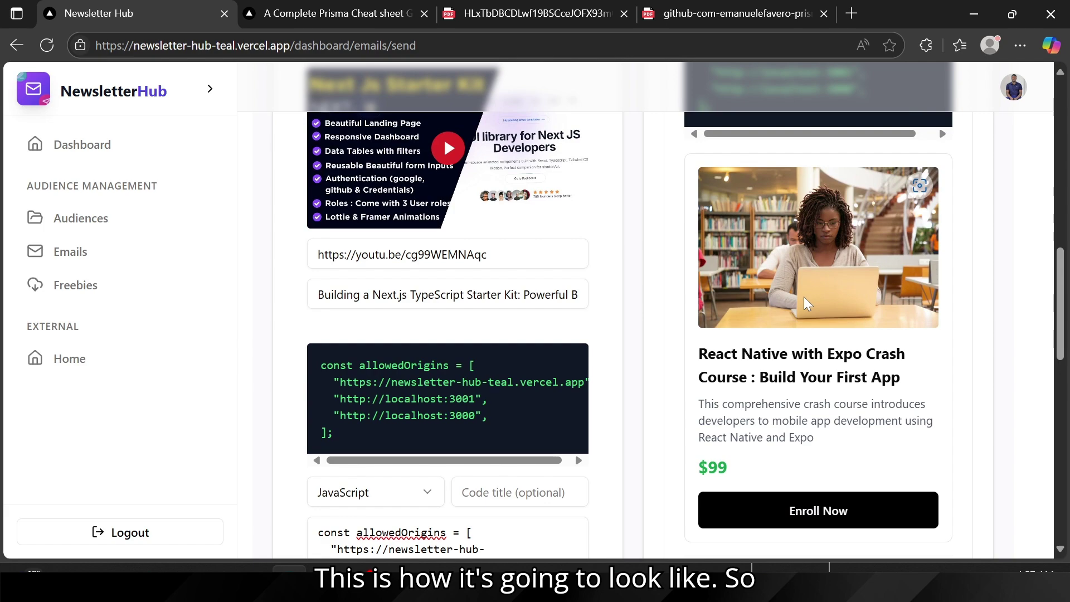
pyautogui.scroll(3, 804, 297)
pyautogui.scroll(-4, 804, 297)
pyautogui.scroll(-10, 404, 486)
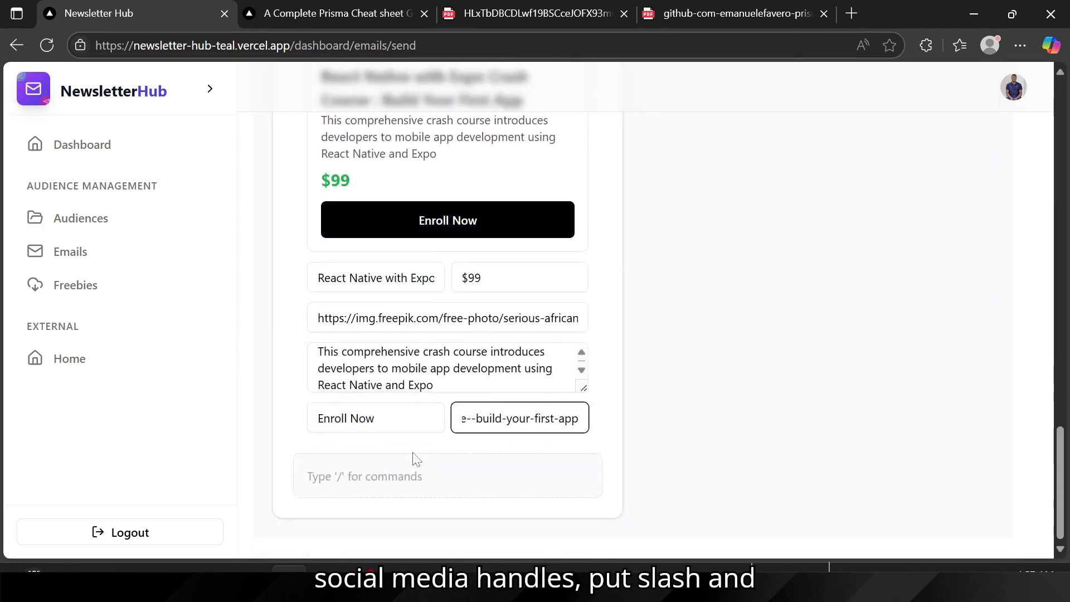
pyautogui.click(415, 458)
# Step: Insert a two-product block from the / component menu
pyautogui.write('/')
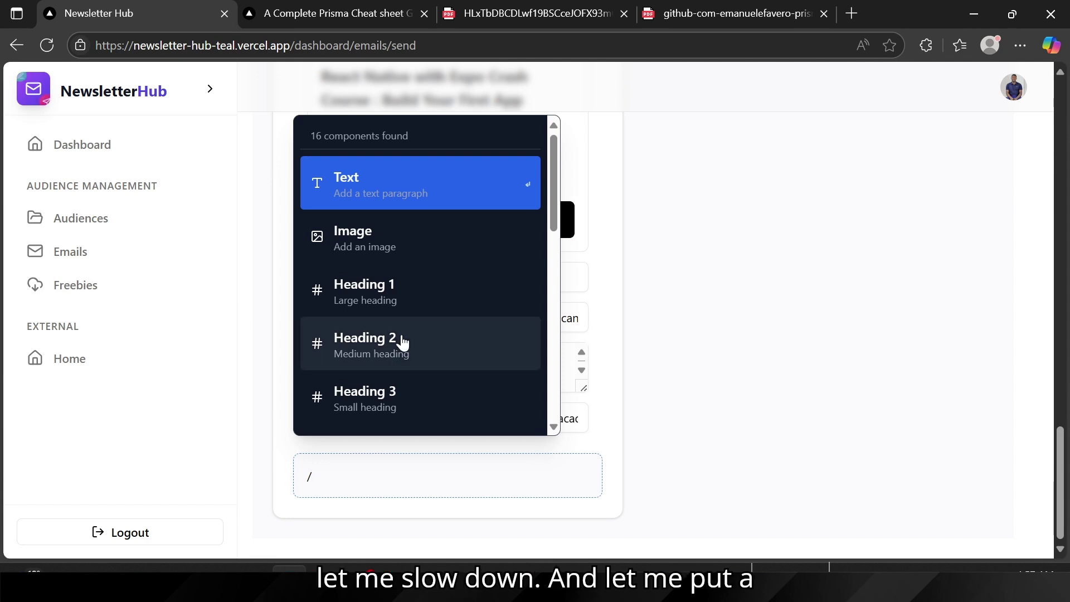
pyautogui.scroll(-3, 401, 342)
pyautogui.scroll(-6, 367, 389)
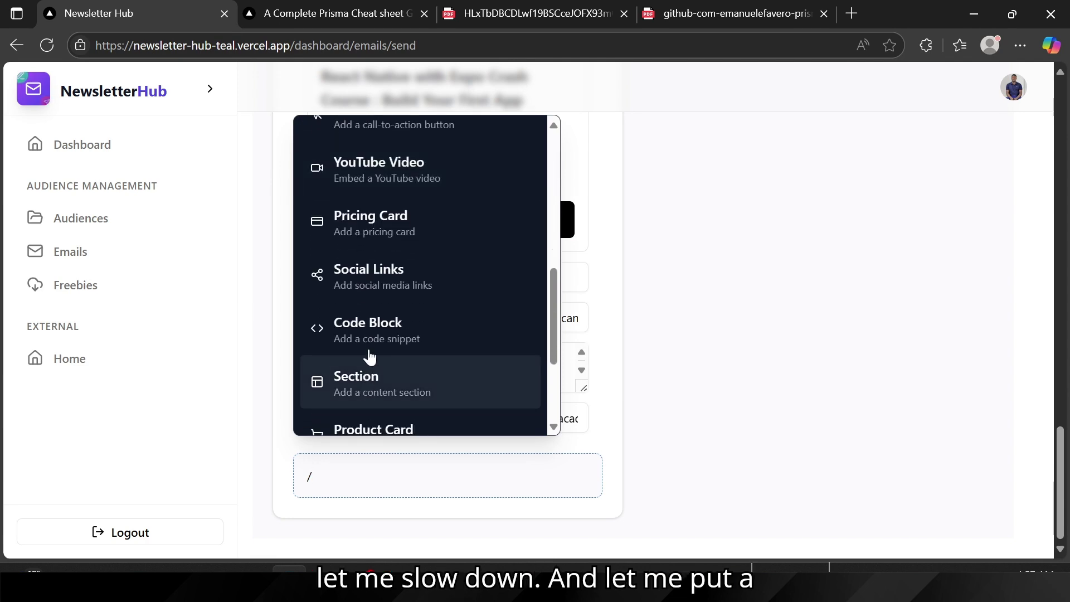
pyautogui.scroll(1, 363, 274)
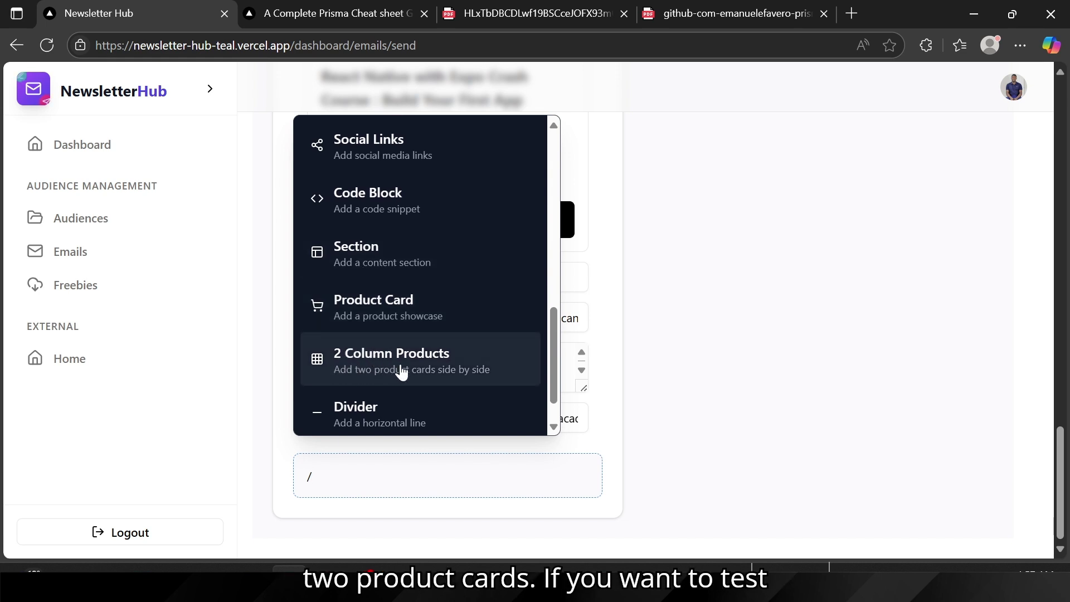
pyautogui.click(374, 372)
# Step: Delete the two-product block again using its red ×
pyautogui.scroll(-2, 374, 372)
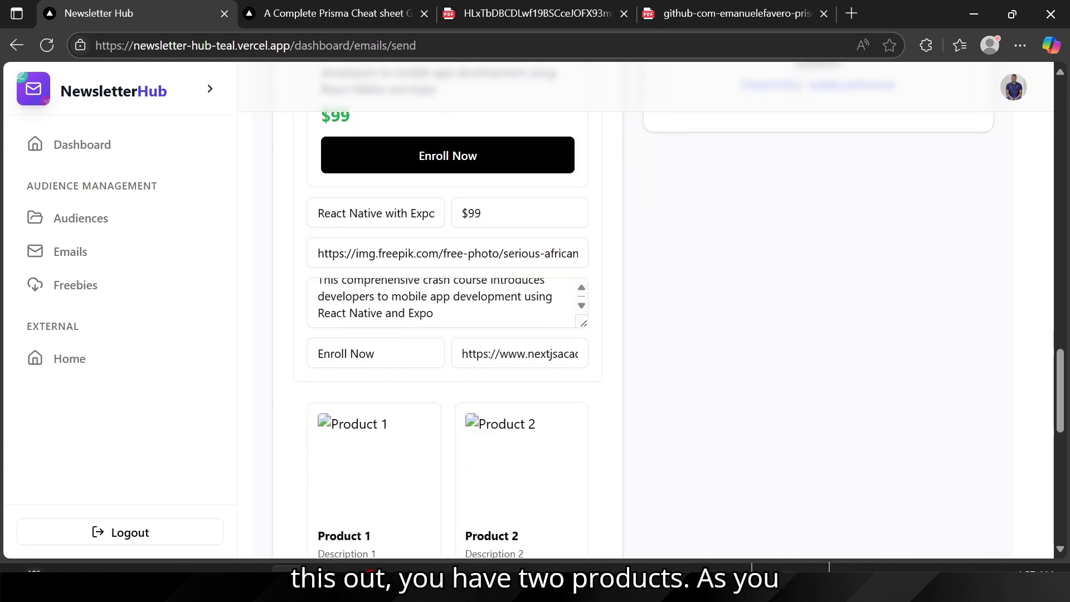
pyautogui.scroll(-3, 379, 475)
pyautogui.scroll(10, 808, 309)
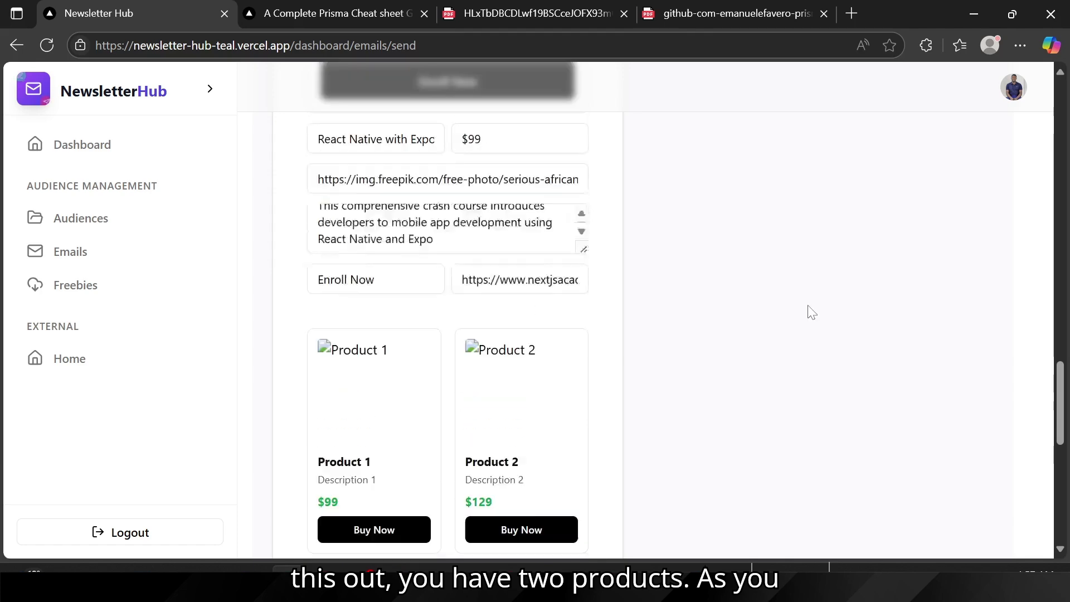
pyautogui.scroll(-3, 809, 309)
pyautogui.scroll(-4, 808, 310)
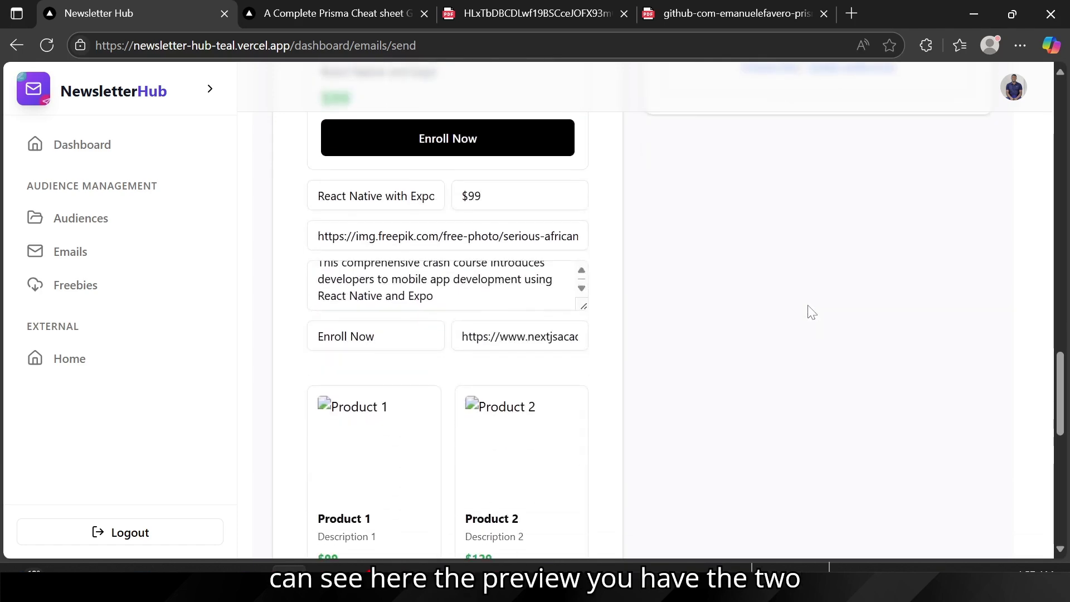
pyautogui.scroll(-2, 582, 296)
pyautogui.moveTo(581, 295)
pyautogui.click(585, 273)
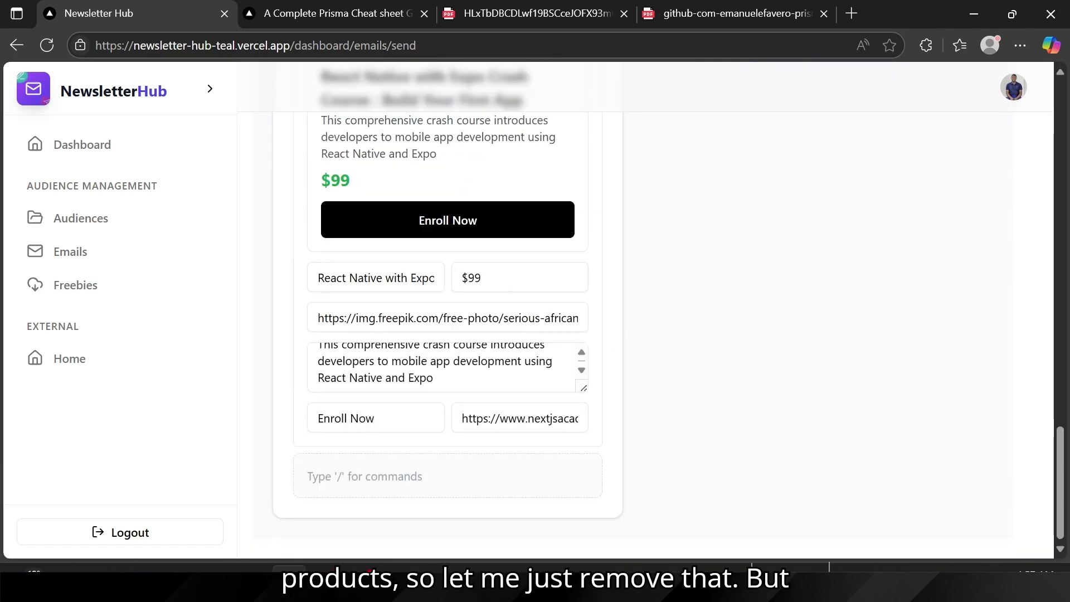
# Step: Insert a Social Links block from the / component menu
pyautogui.write('/')
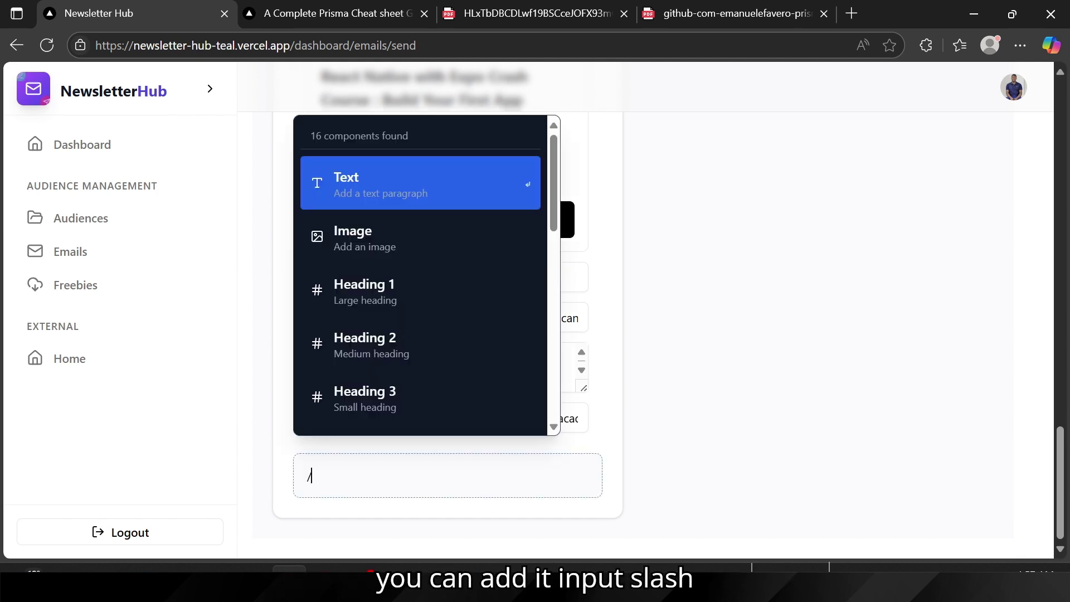
pyautogui.scroll(-5, 373, 358)
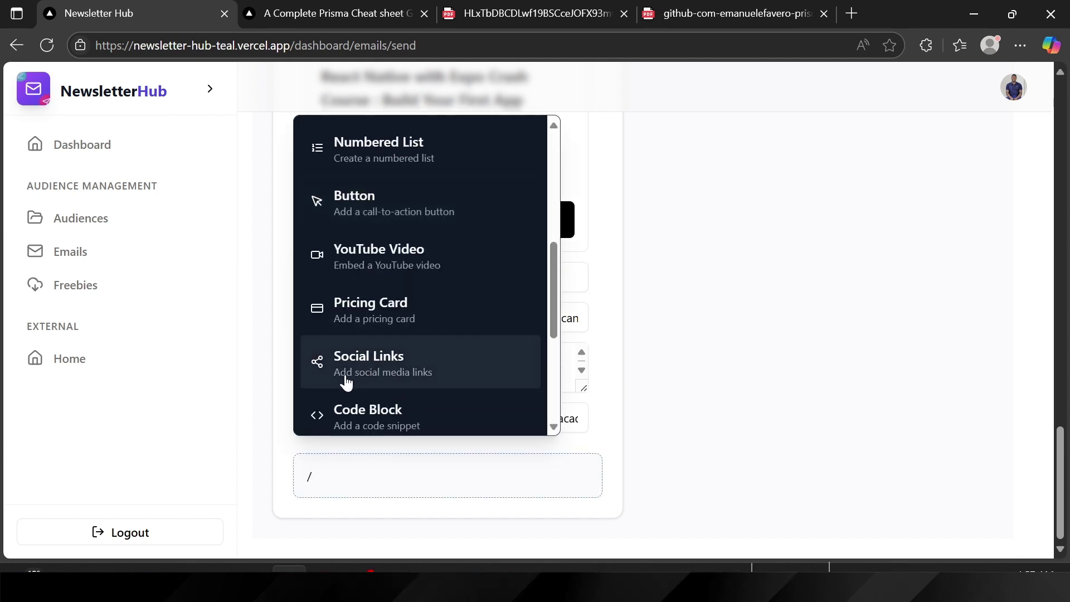
pyautogui.scroll(-2, 379, 377)
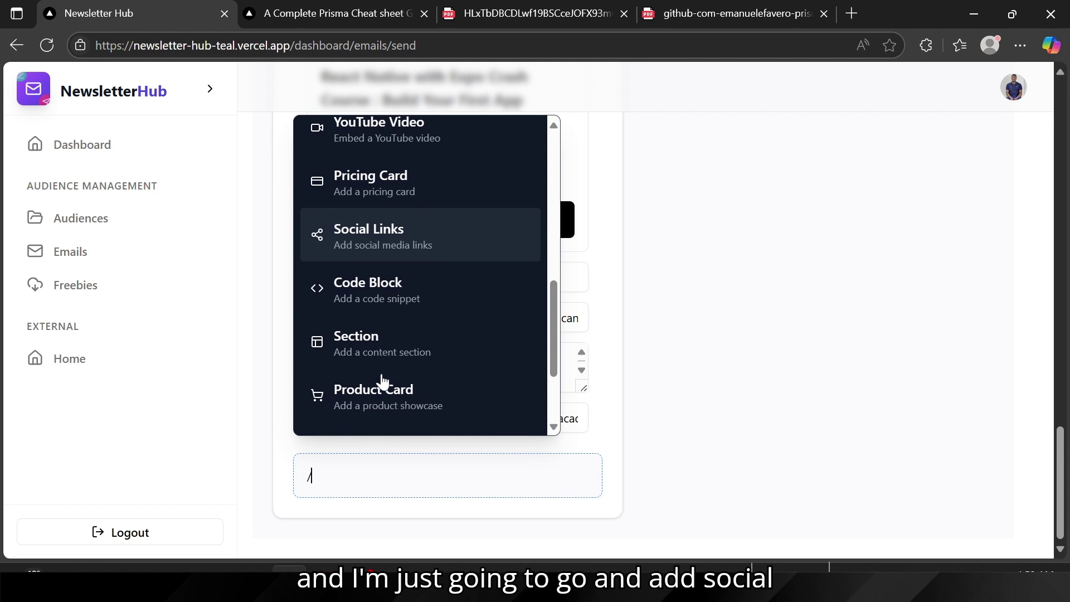
pyautogui.click(384, 244)
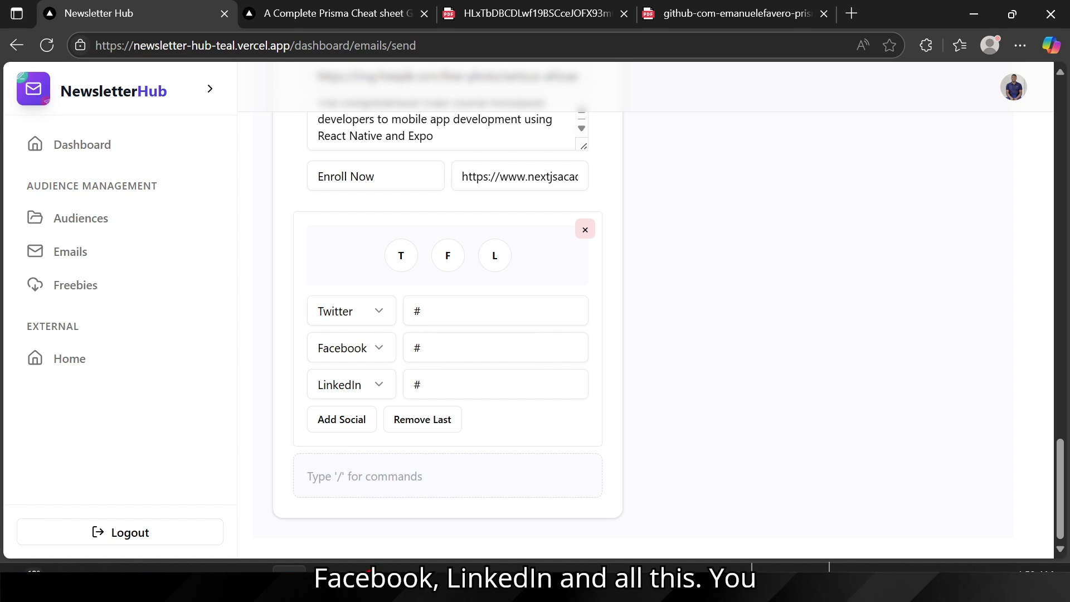
# Step: Add a fourth social row set to YouTube with the URL '#'
pyautogui.click(346, 426)
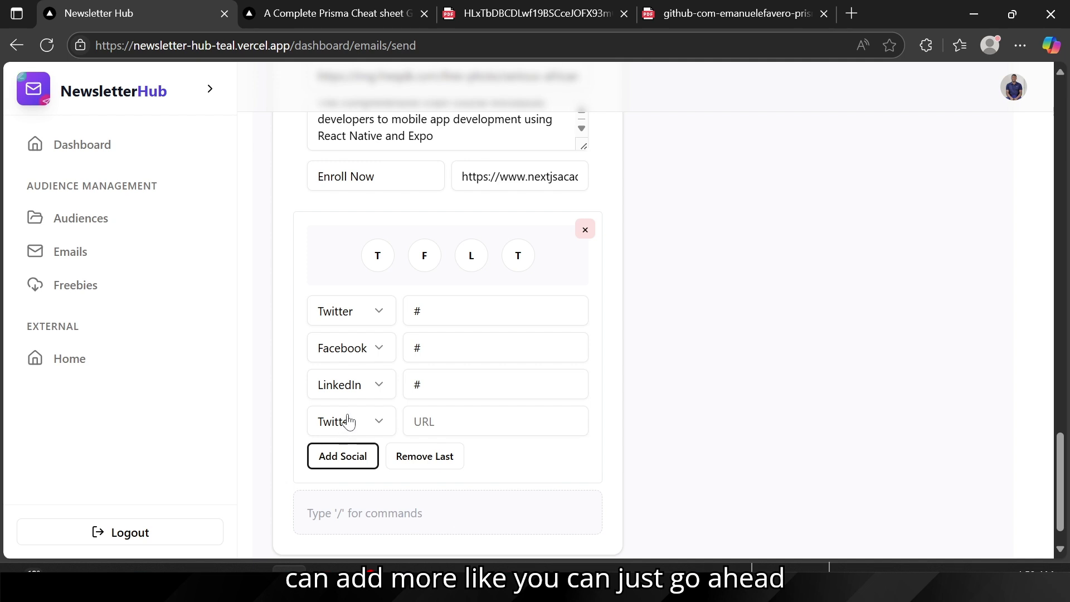
pyautogui.click(348, 422)
pyautogui.click(353, 359)
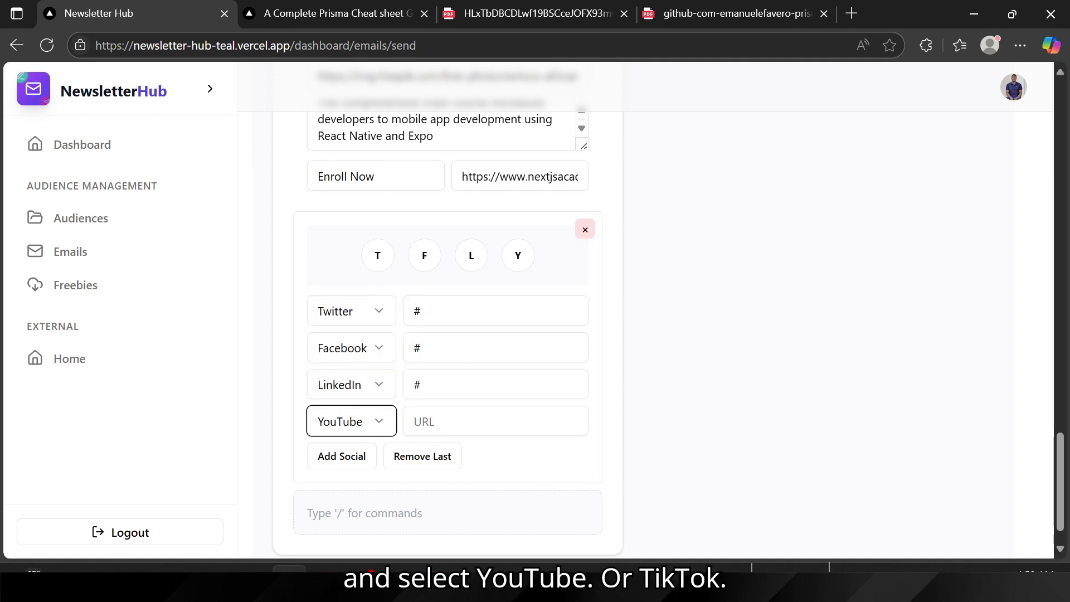
pyautogui.scroll(-1, 349, 378)
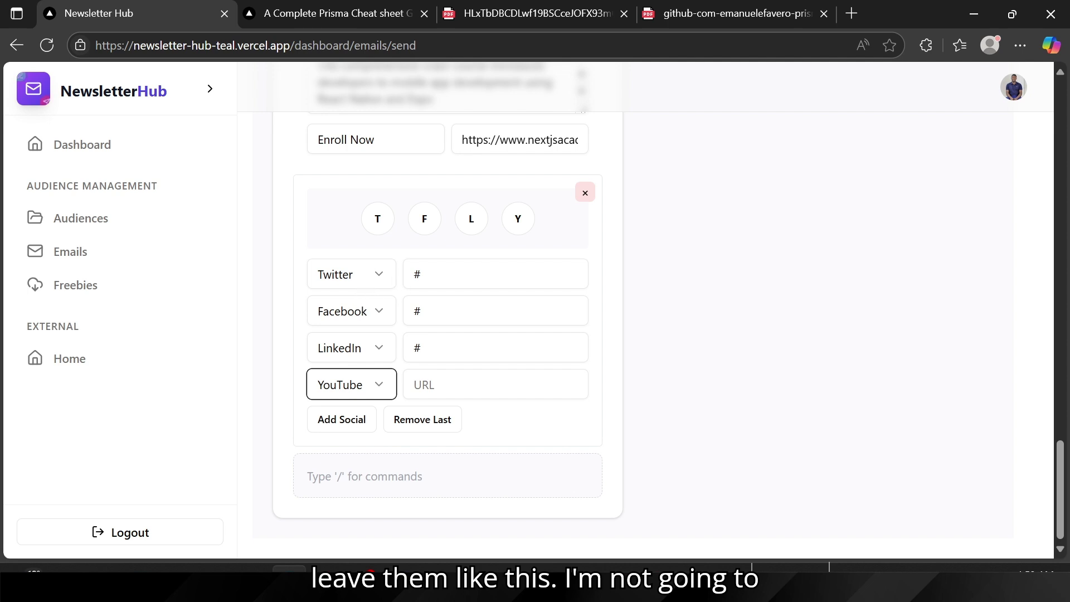
pyautogui.click(415, 384)
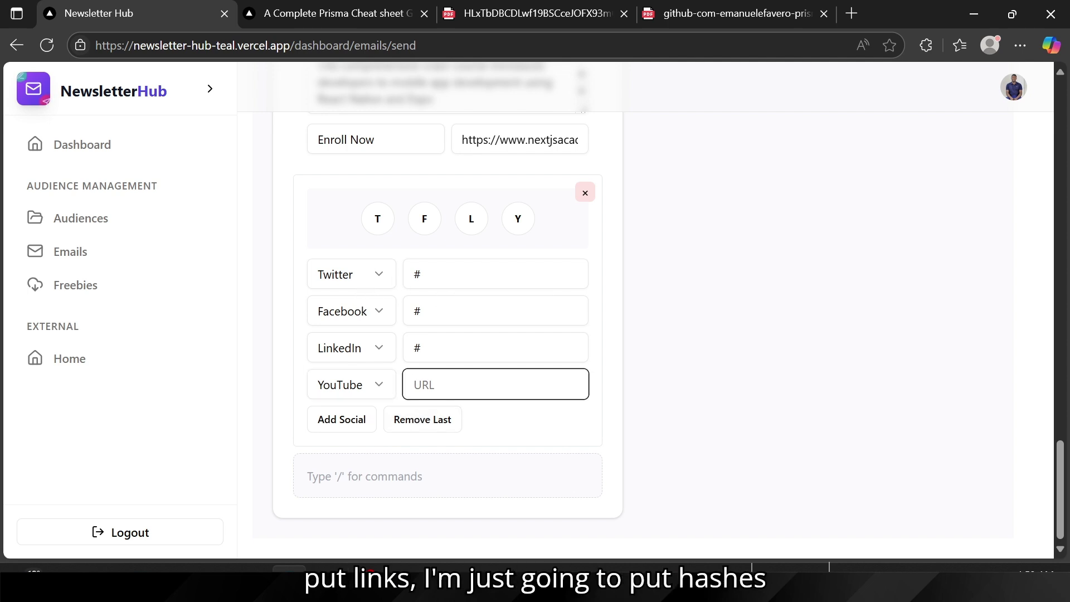
pyautogui.write('#')
pyautogui.scroll(5, 387, 466)
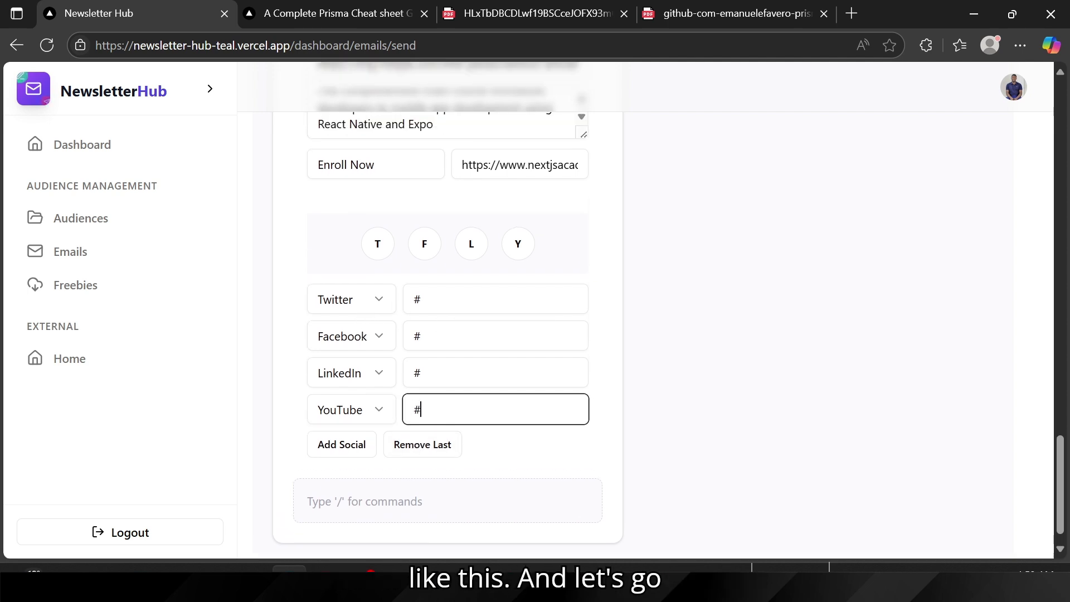
pyautogui.scroll(15, 837, 253)
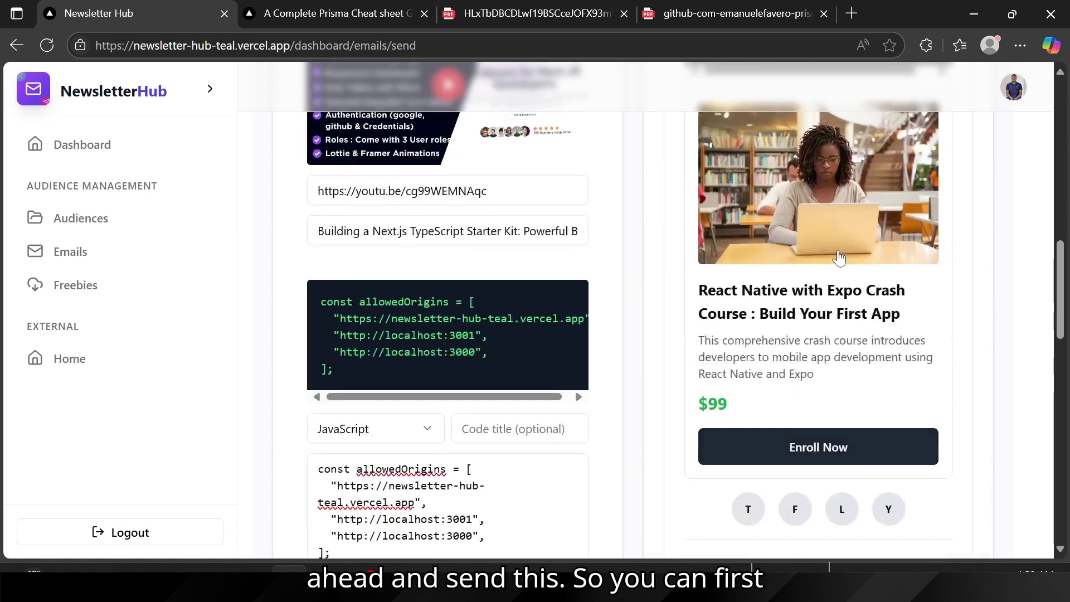
# Step: Send a Test Email and check which signed-in account receives it
pyautogui.scroll(10, 837, 250)
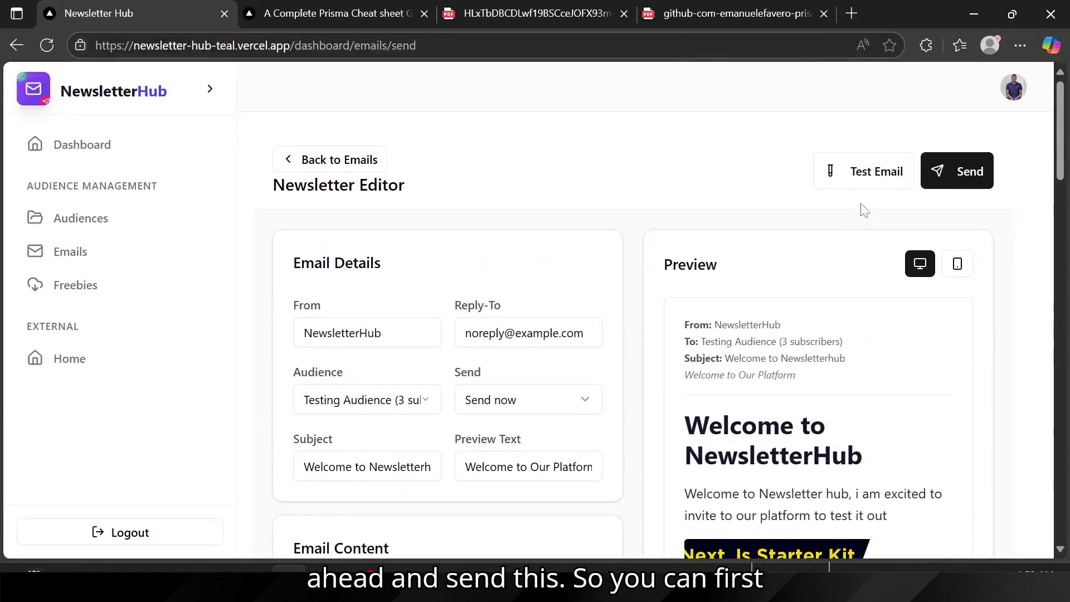
pyautogui.click(874, 174)
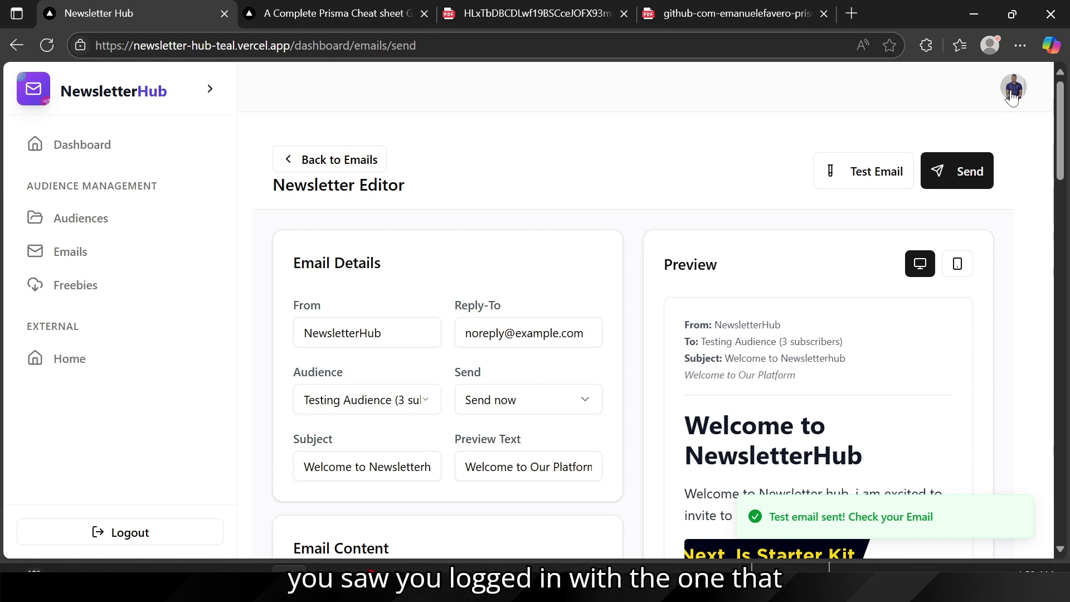
pyautogui.click(1012, 92)
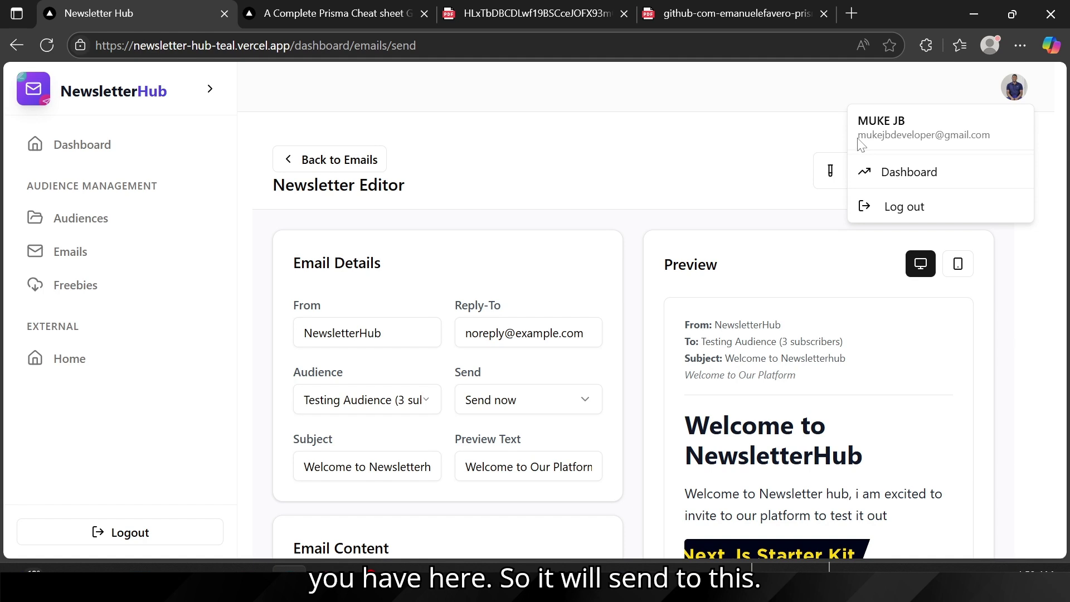
pyautogui.press('Escape')
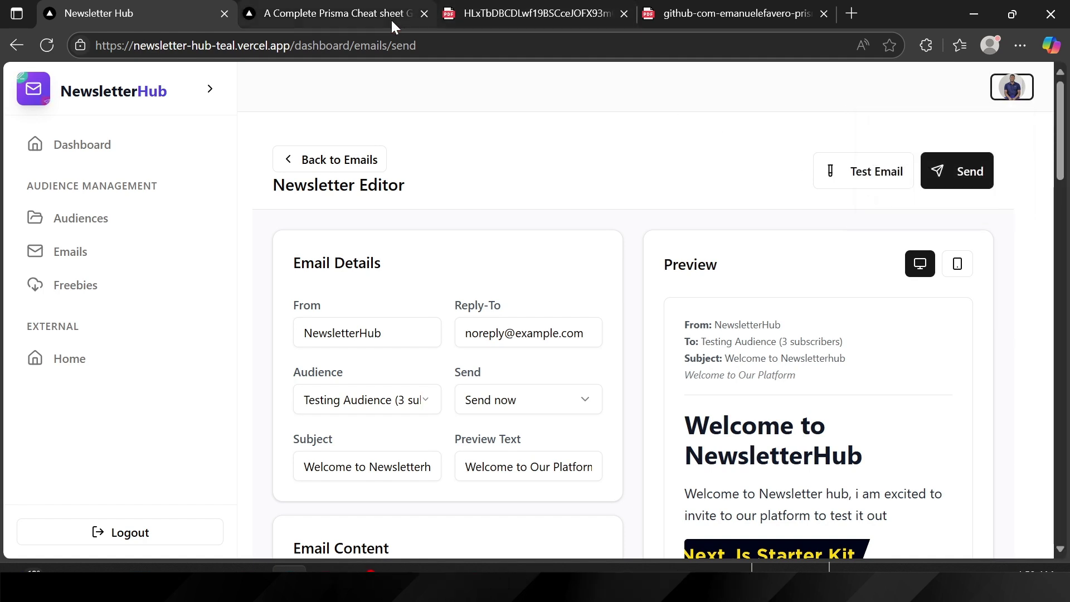
# Step: Open the Gmail inbox in a new tab and scroll through it
pyautogui.click(855, 15)
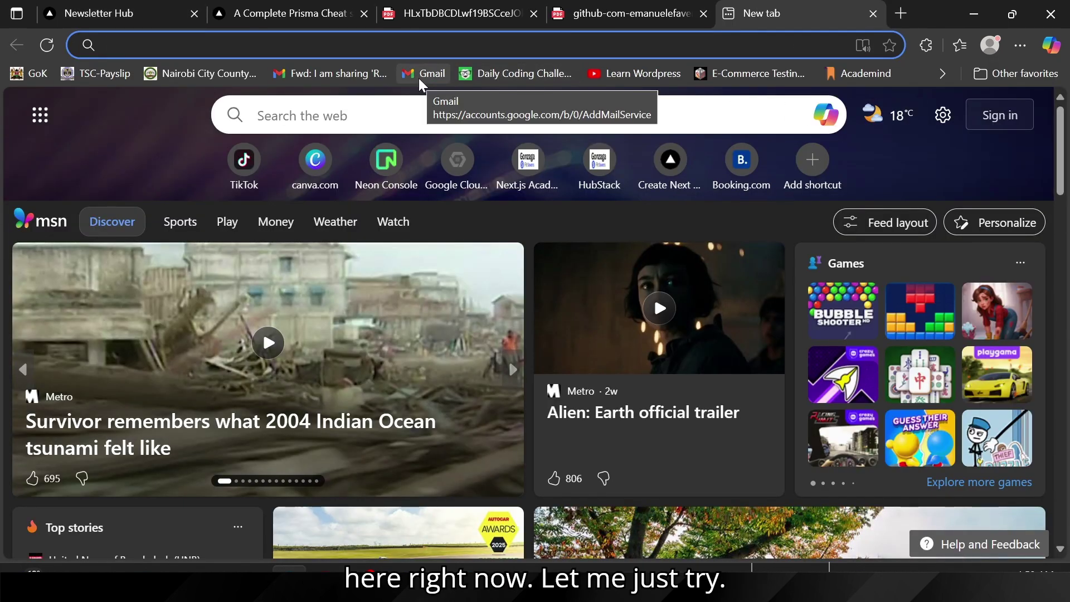
pyautogui.click(419, 74)
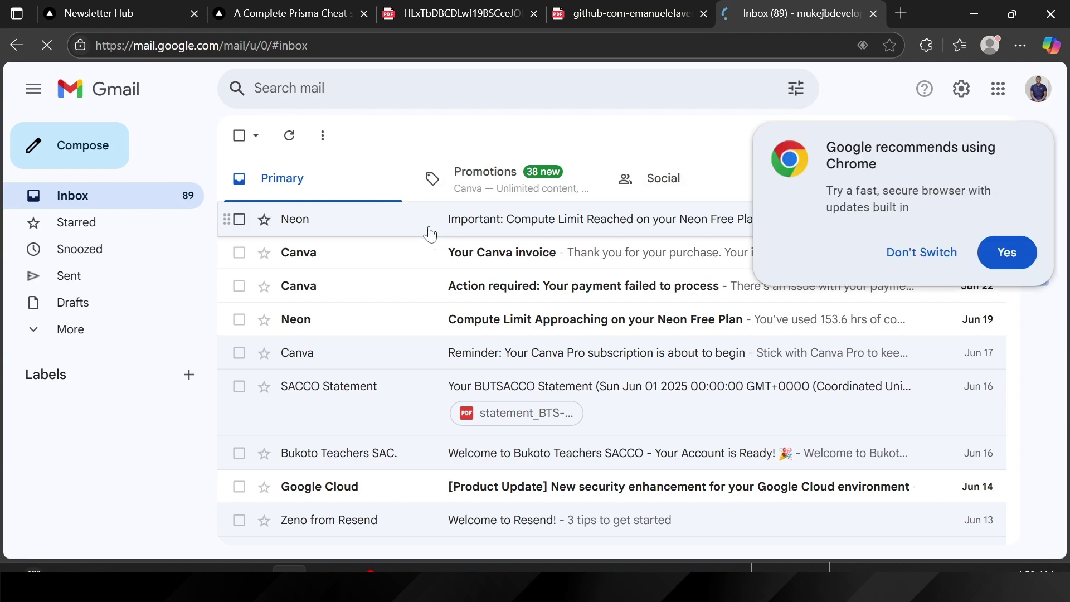
pyautogui.scroll(-15, 402, 270)
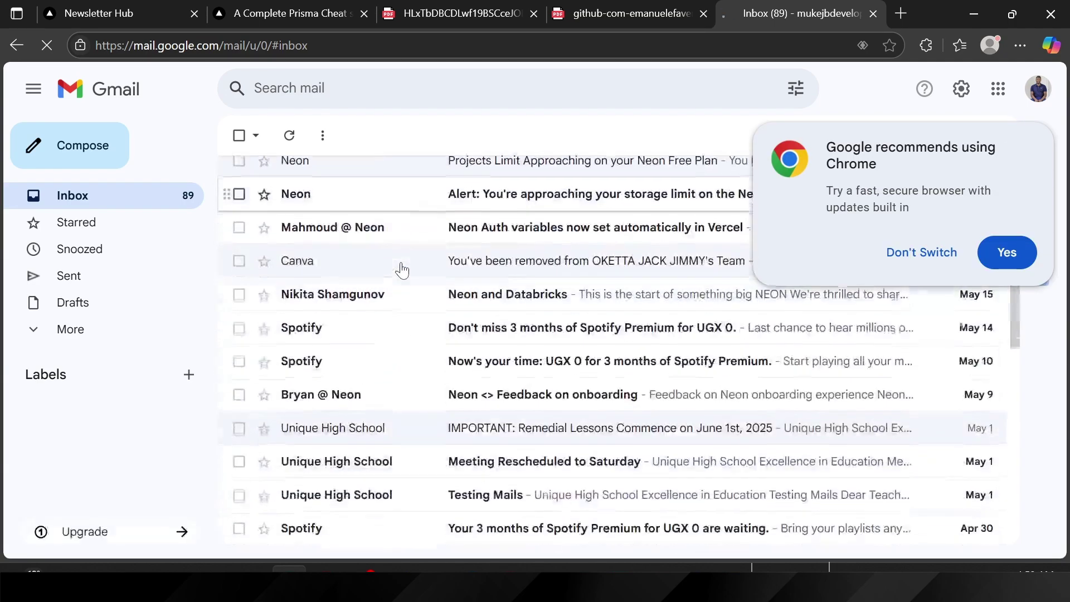
pyautogui.scroll(-10, 402, 271)
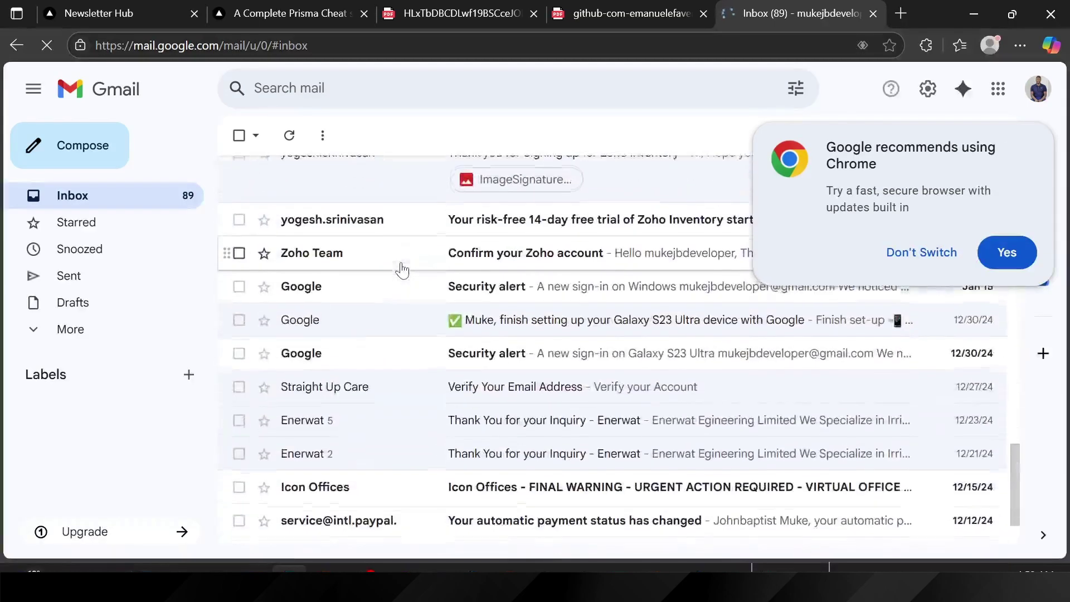
pyautogui.scroll(20, 402, 271)
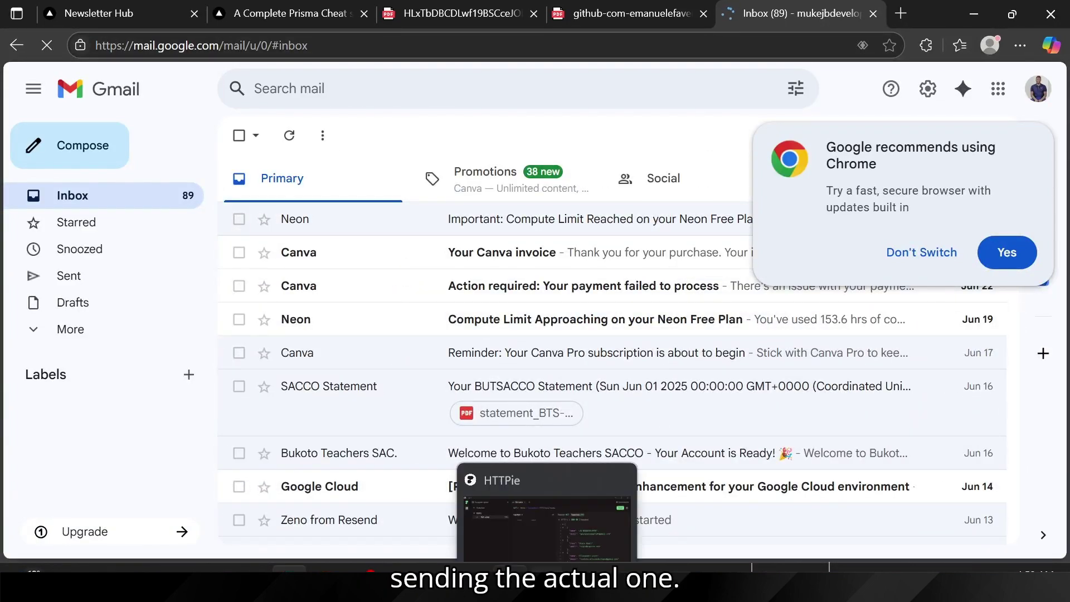
# Step: Switch browser windows back to the NewsletterHub Newsletter Editor
pyautogui.click(508, 535)
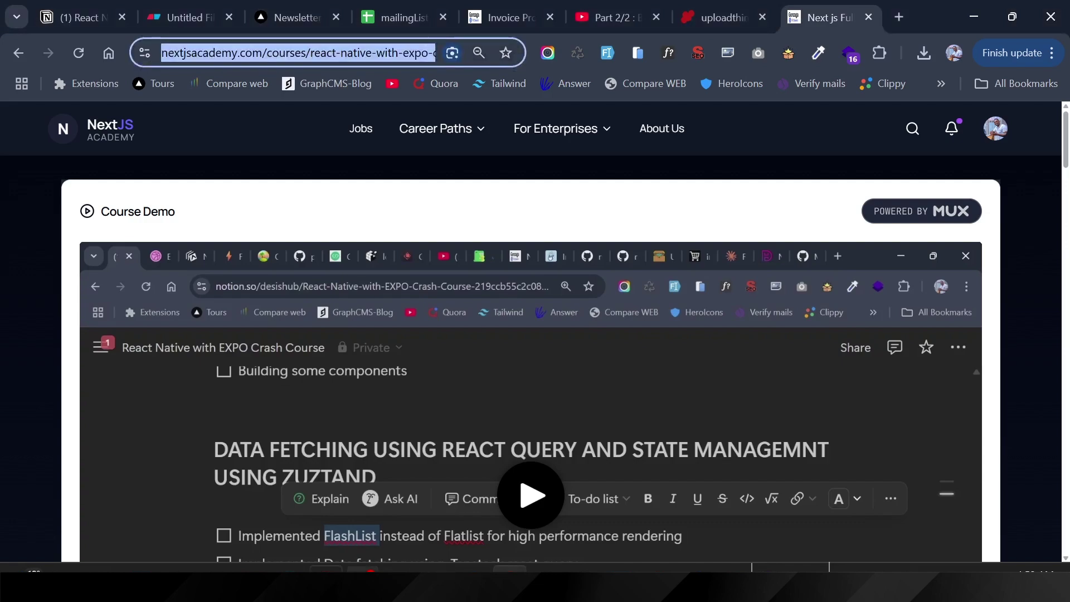
pyautogui.click(290, 582)
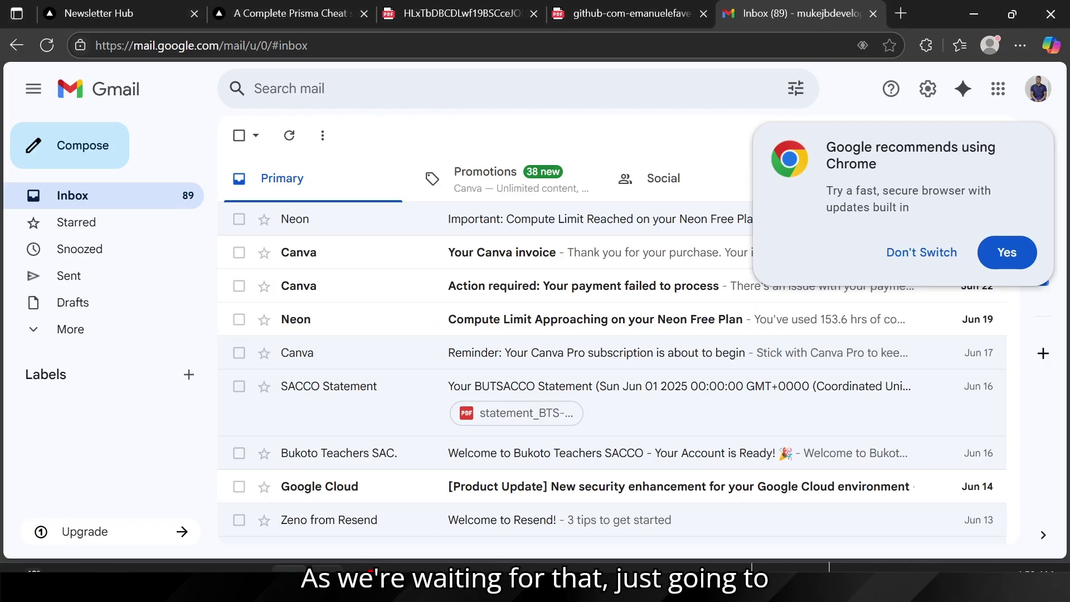
pyautogui.moveTo(510, 583)
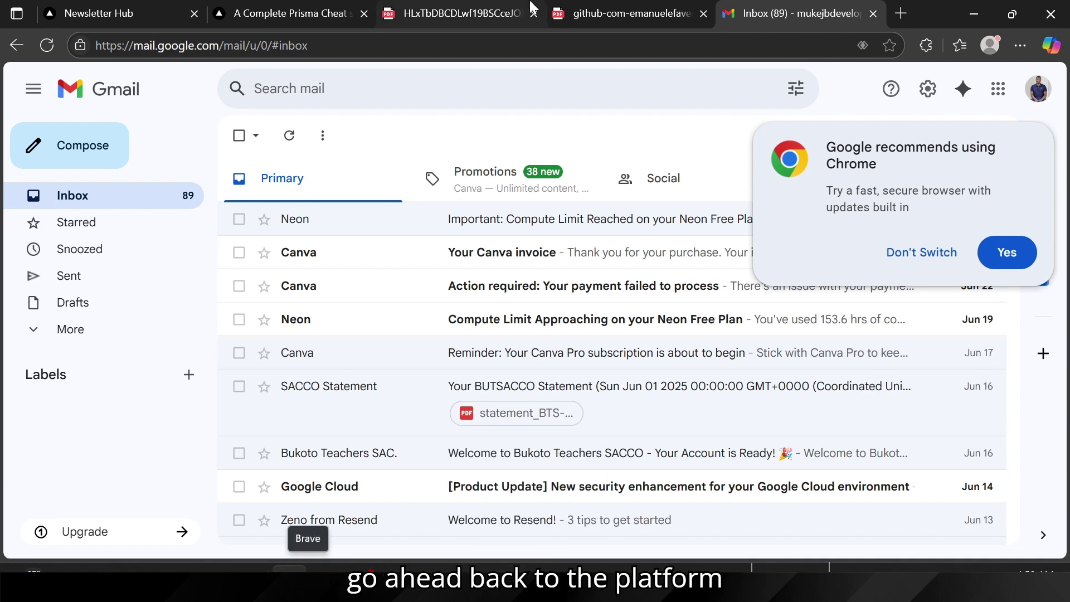
pyautogui.click(294, 12)
# Step: Send the newsletter, confirm the audience is Testing Audience, then switch to Chrome
pyautogui.click(116, 20)
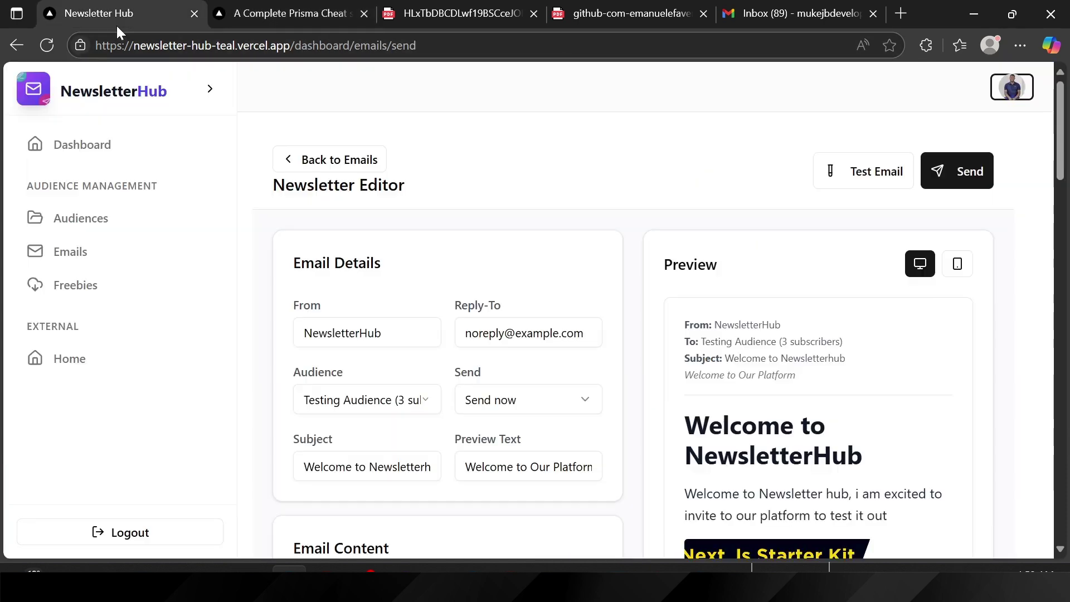
pyautogui.click(961, 166)
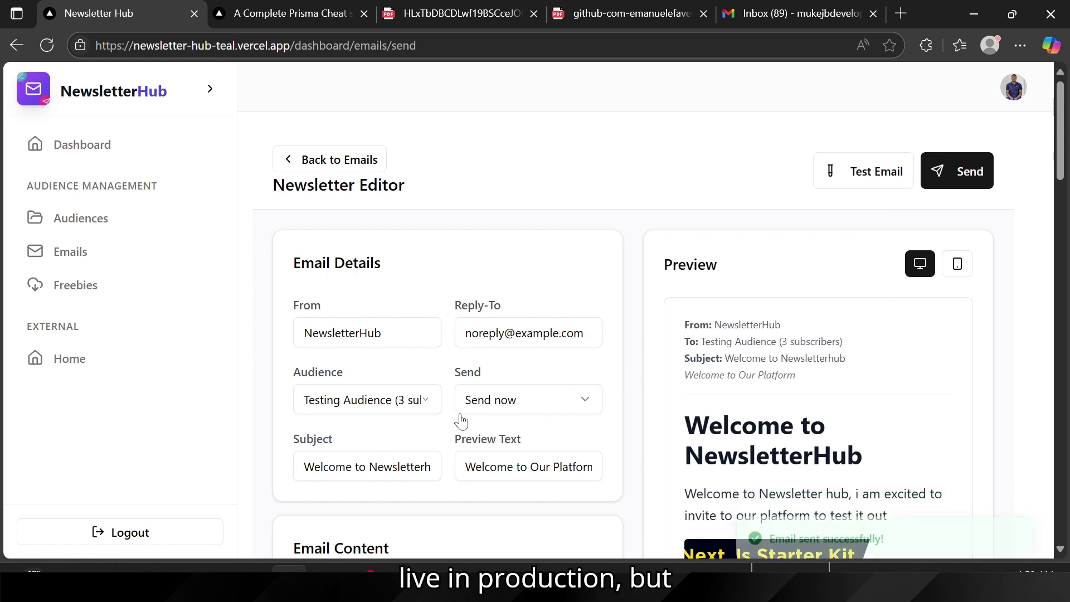
pyautogui.scroll(-4, 462, 415)
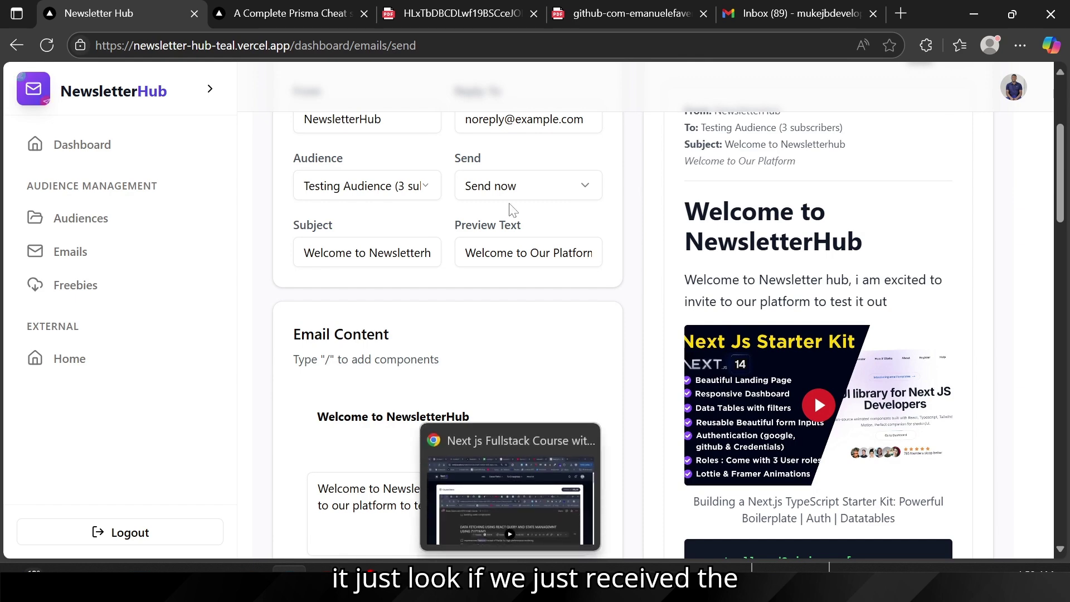
pyautogui.scroll(4, 613, 333)
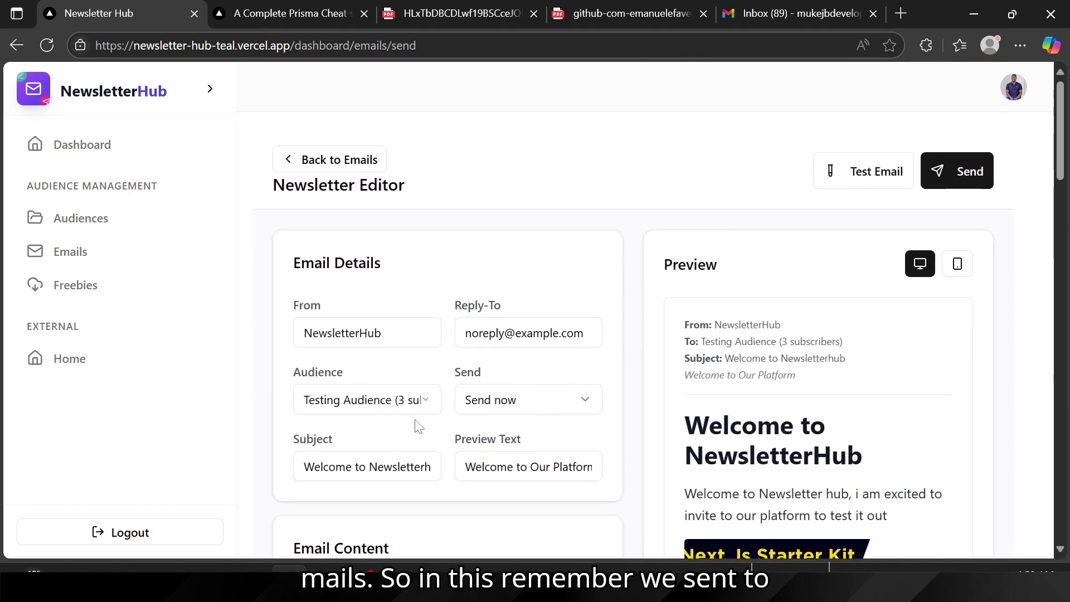
pyautogui.click(333, 407)
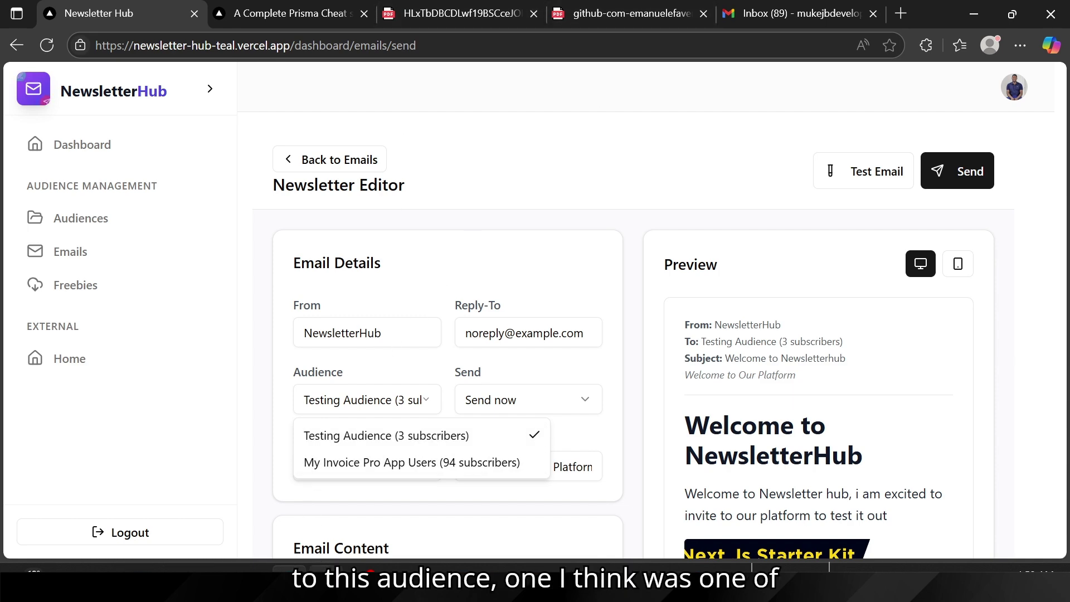
pyautogui.click(510, 581)
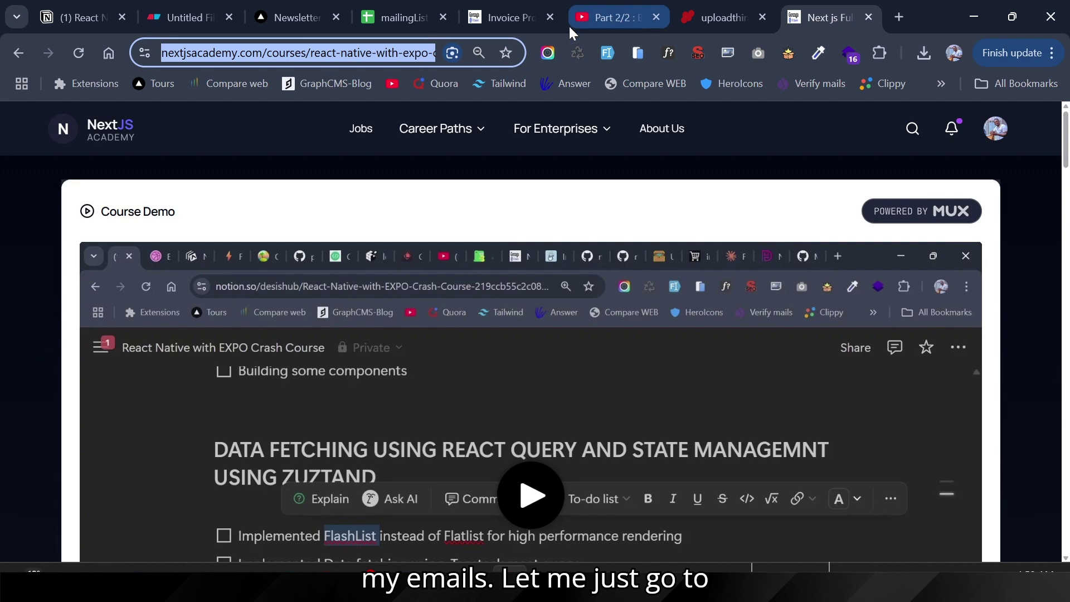
# Step: Go to the other account's Gmail via 'gm' and open the Welcome to Newsletterhub email
pyautogui.write('gm')
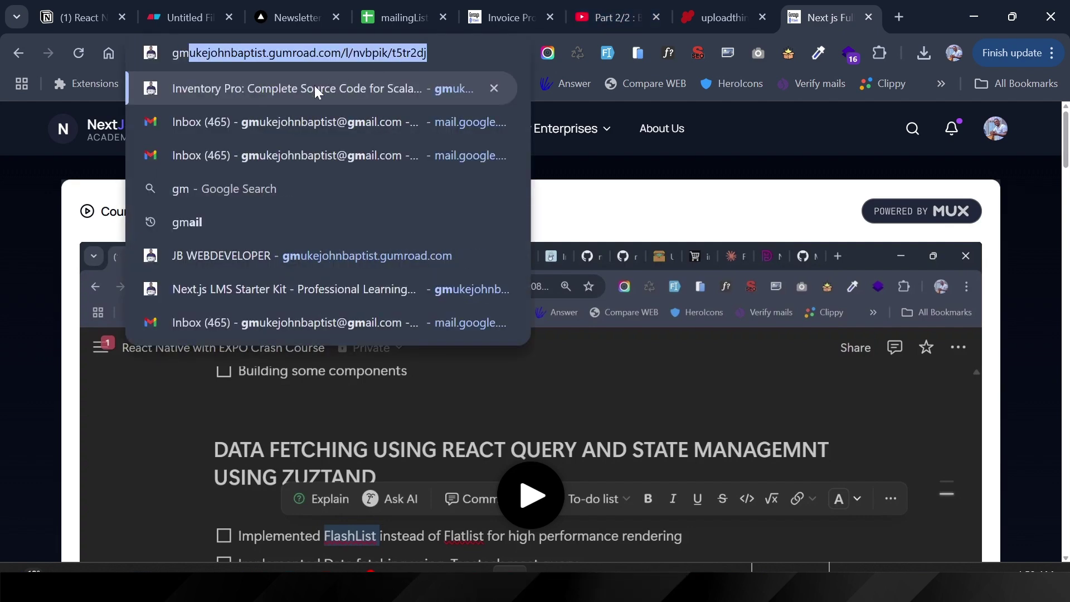
pyautogui.click(232, 122)
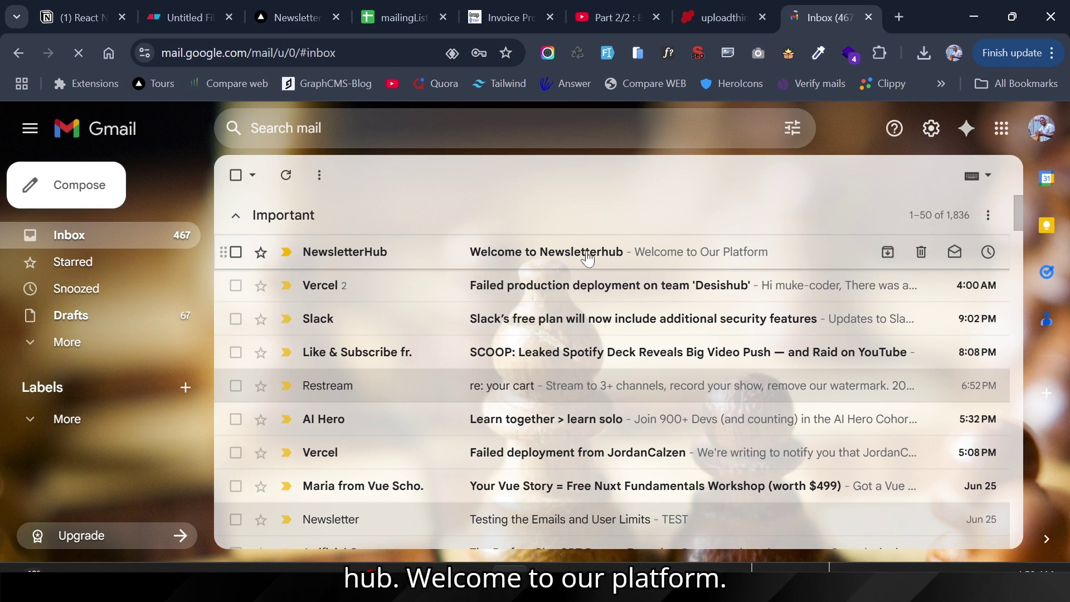
pyautogui.click(528, 258)
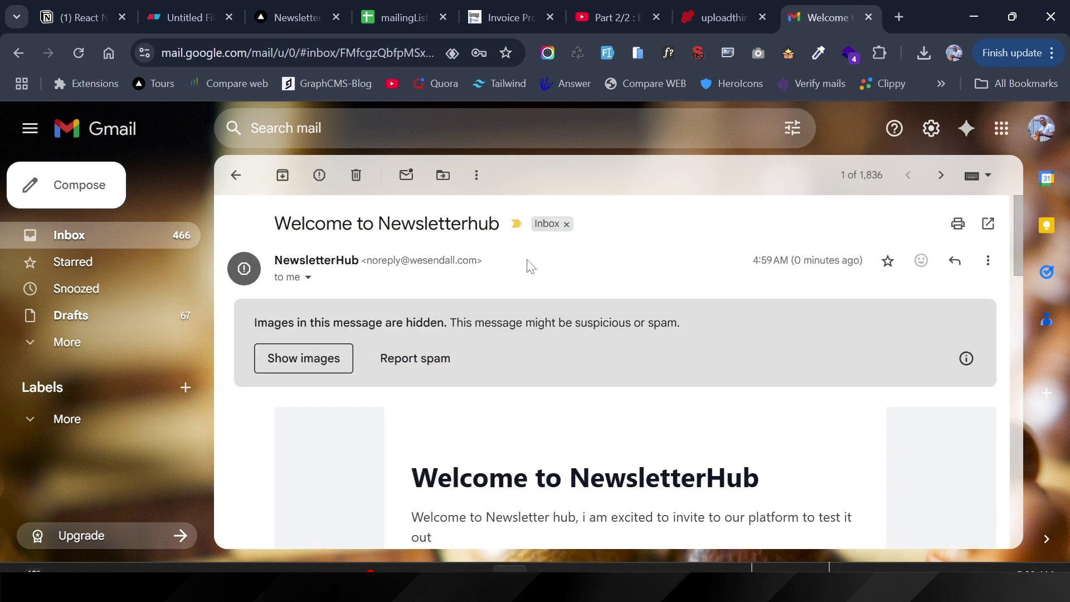
# Step: Show the email's images and scroll through its content, including the allowedOrigins code block
pyautogui.click(310, 363)
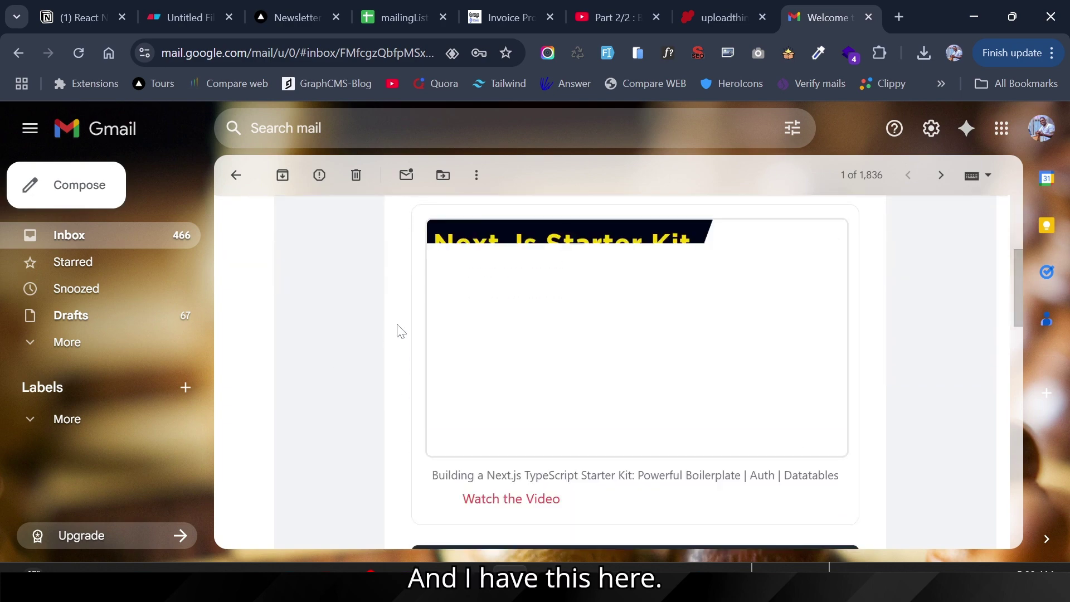
pyautogui.scroll(4, 398, 332)
pyautogui.scroll(1, 398, 333)
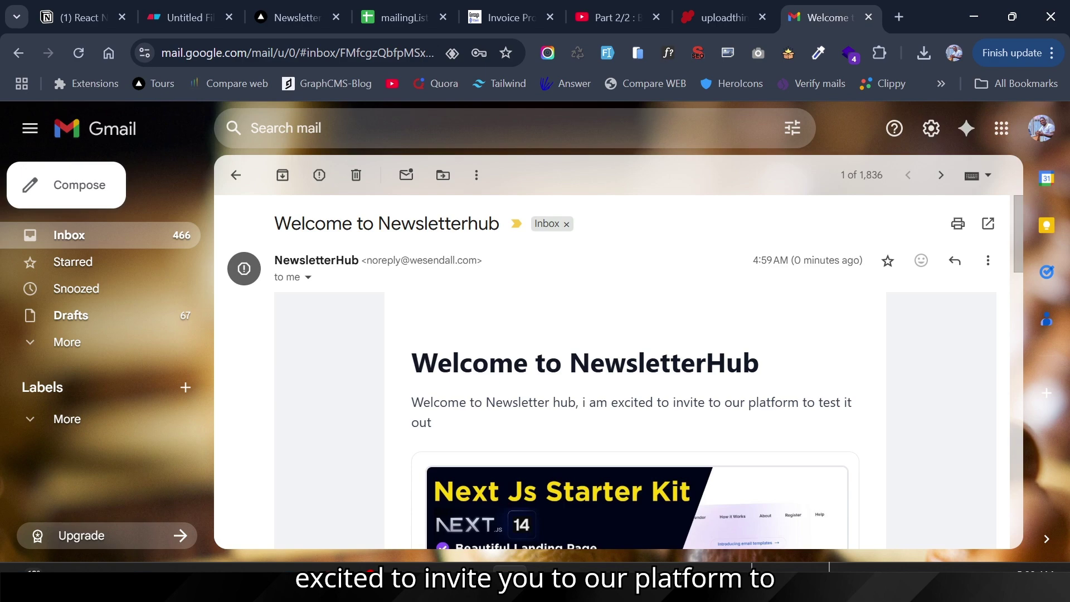
pyautogui.scroll(-9, 787, 405)
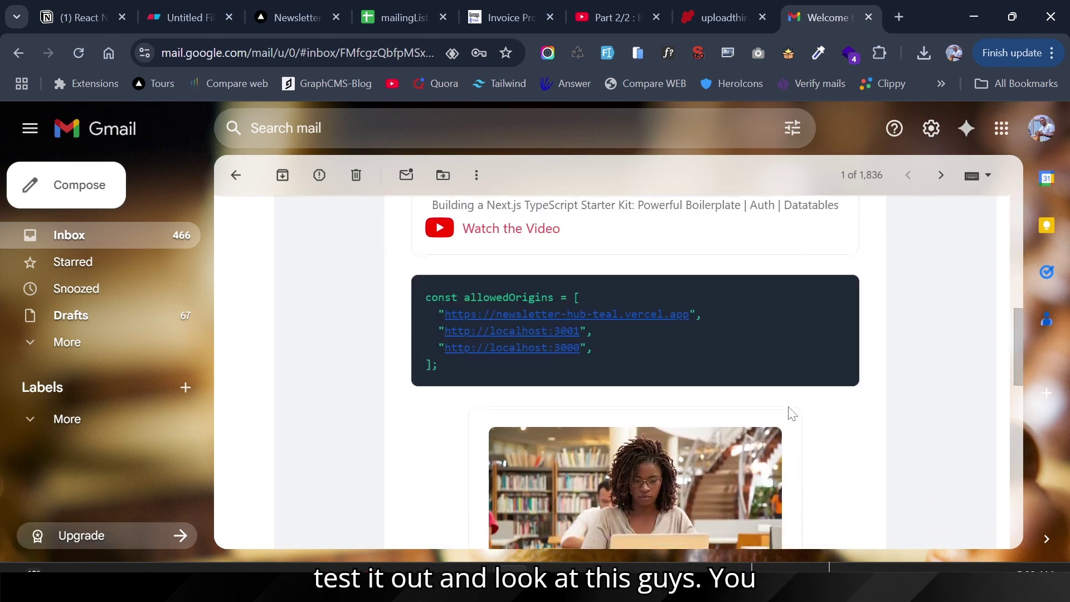
pyautogui.scroll(6, 539, 350)
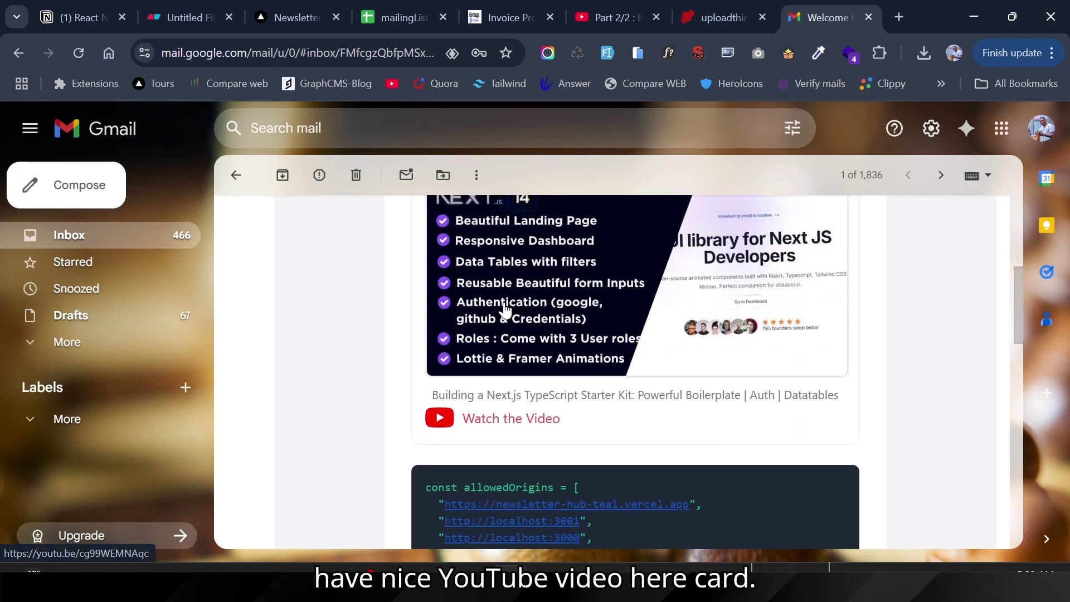
pyautogui.scroll(-3, 499, 324)
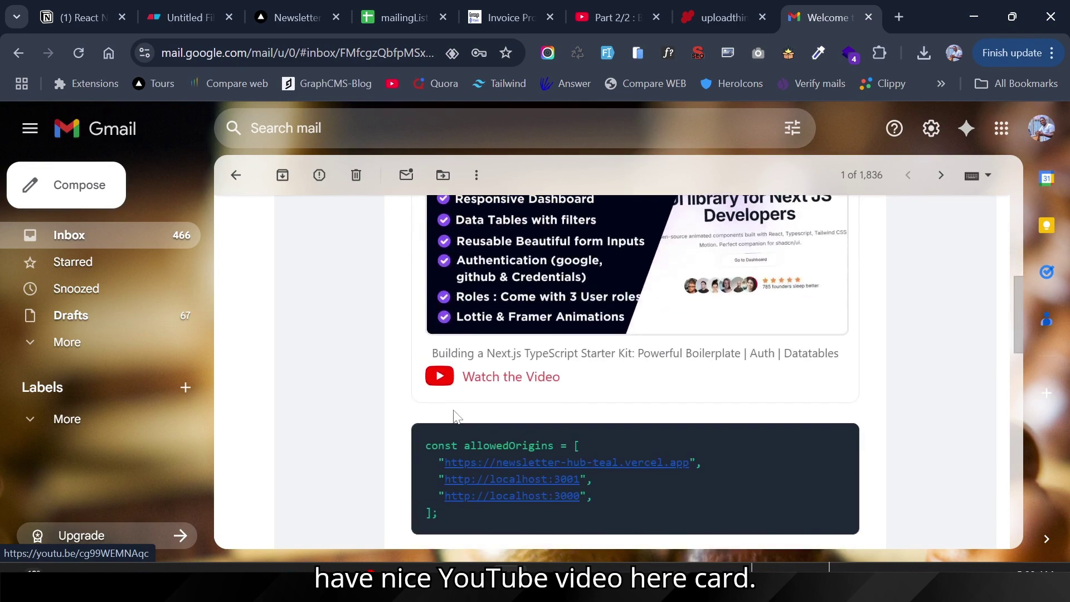
pyautogui.scroll(-2, 498, 429)
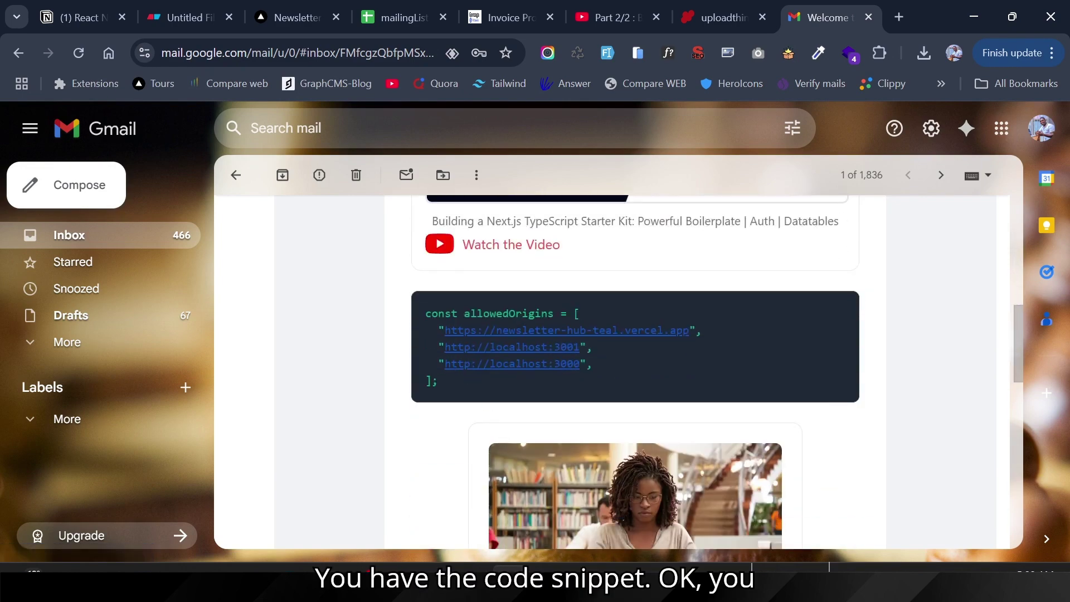
pyautogui.moveTo(425, 308); pyautogui.dragTo(472, 399)
pyautogui.click(473, 398)
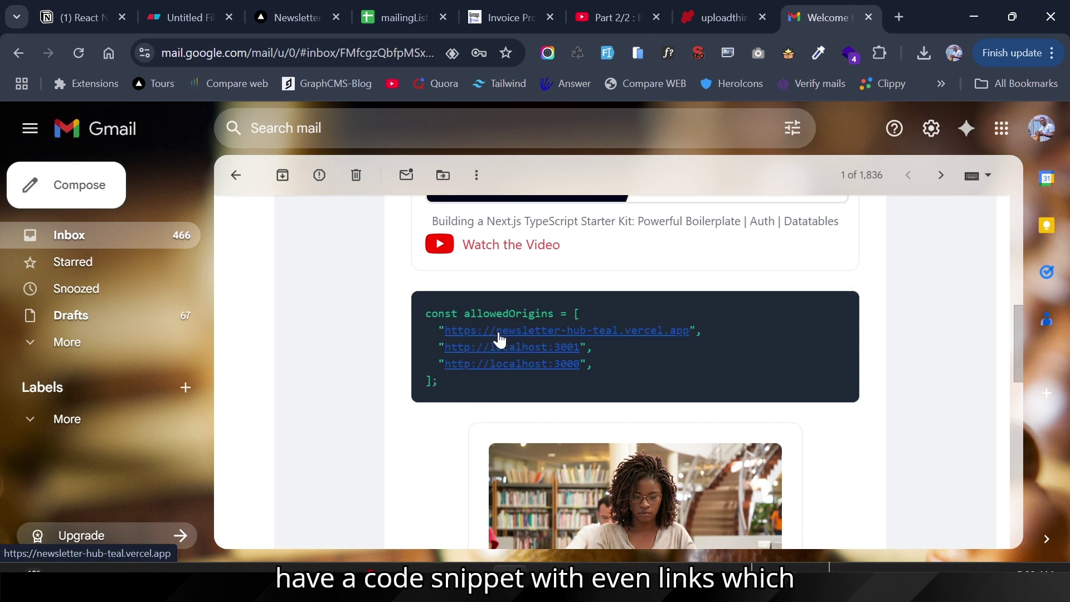
pyautogui.scroll(-1, 486, 377)
pyautogui.scroll(-3, 486, 378)
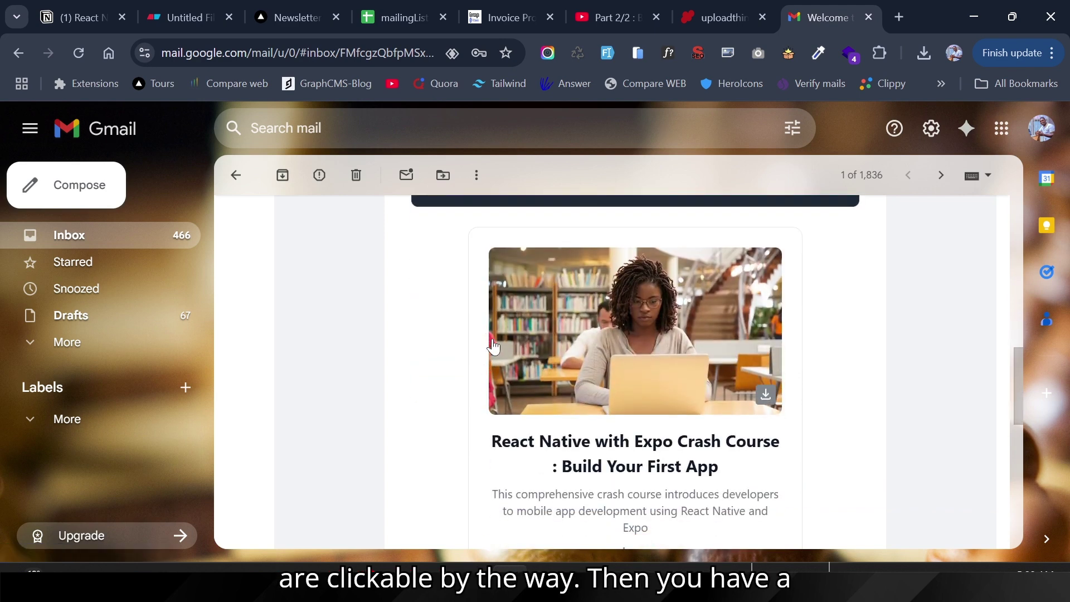
pyautogui.scroll(-2, 492, 347)
pyautogui.scroll(1, 492, 346)
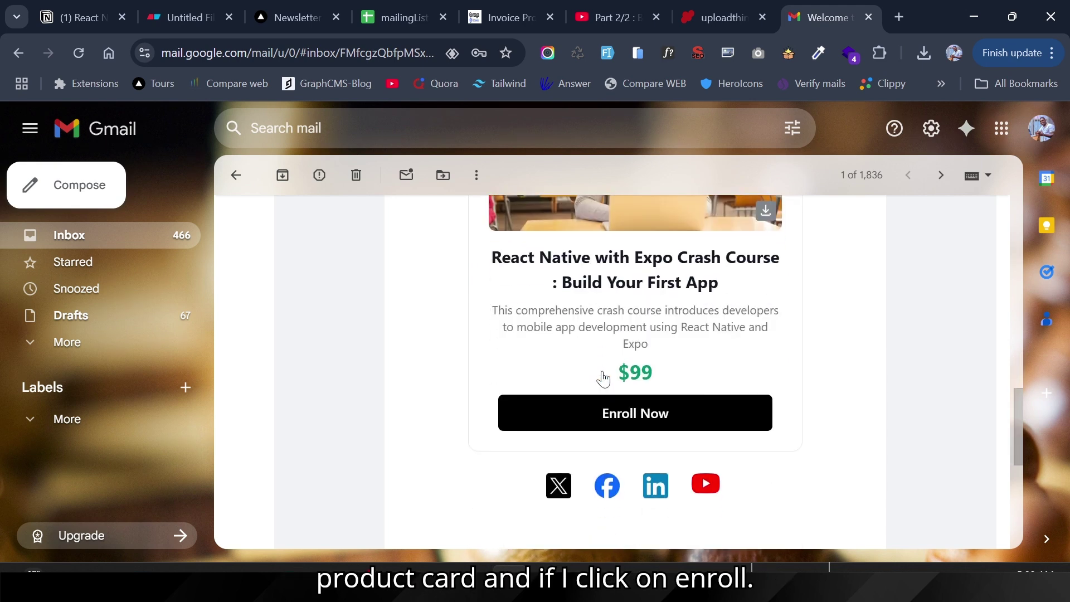
pyautogui.scroll(-3, 603, 374)
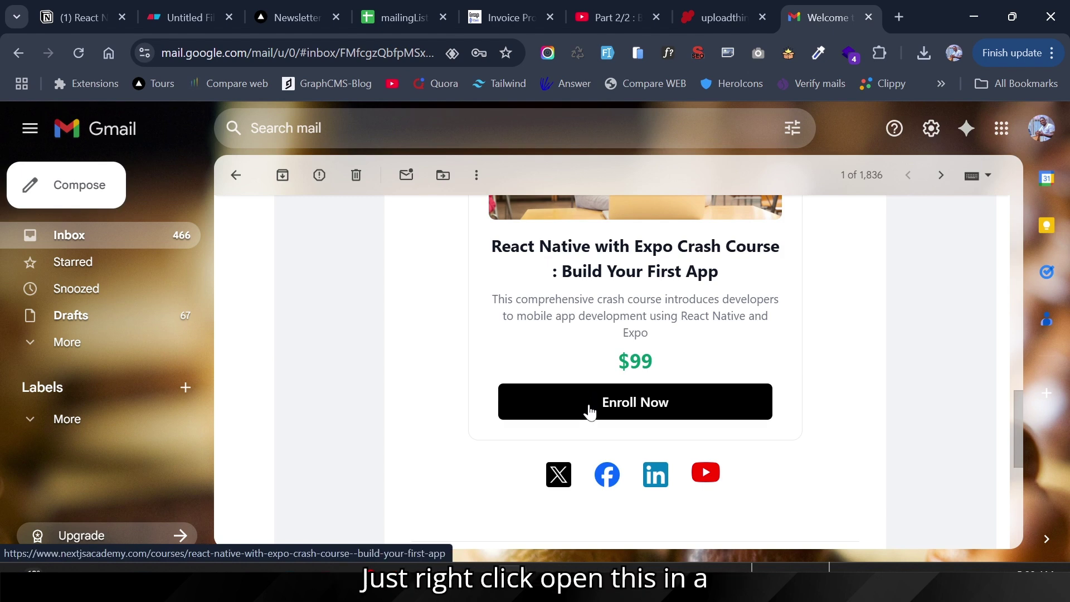
# Step: Open the Enroll Now course link in a new tab, then switch browser windows
pyautogui.rightClick(590, 412)
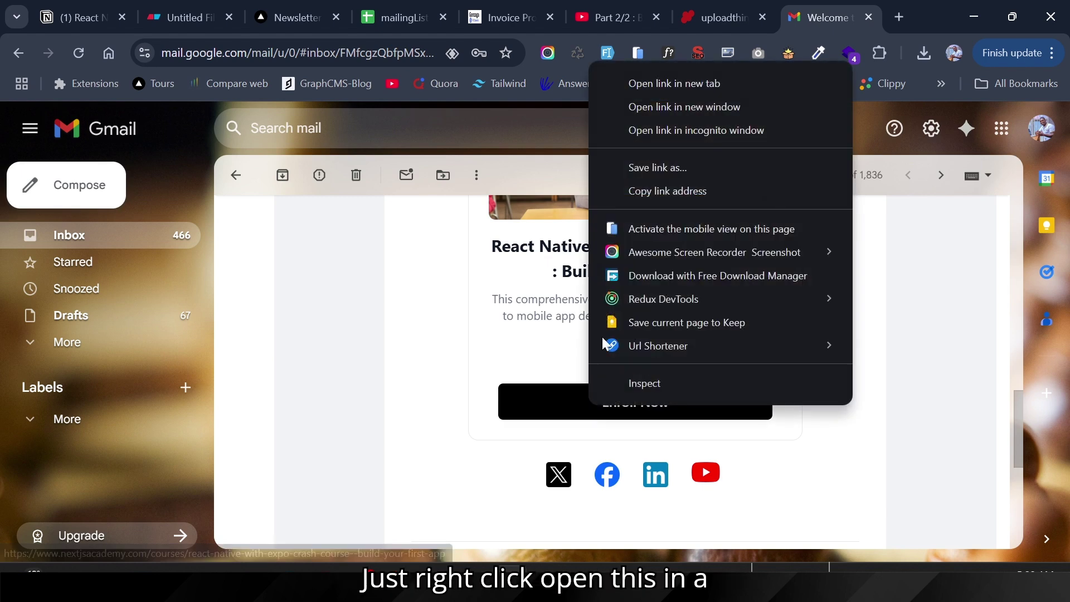
pyautogui.click(660, 85)
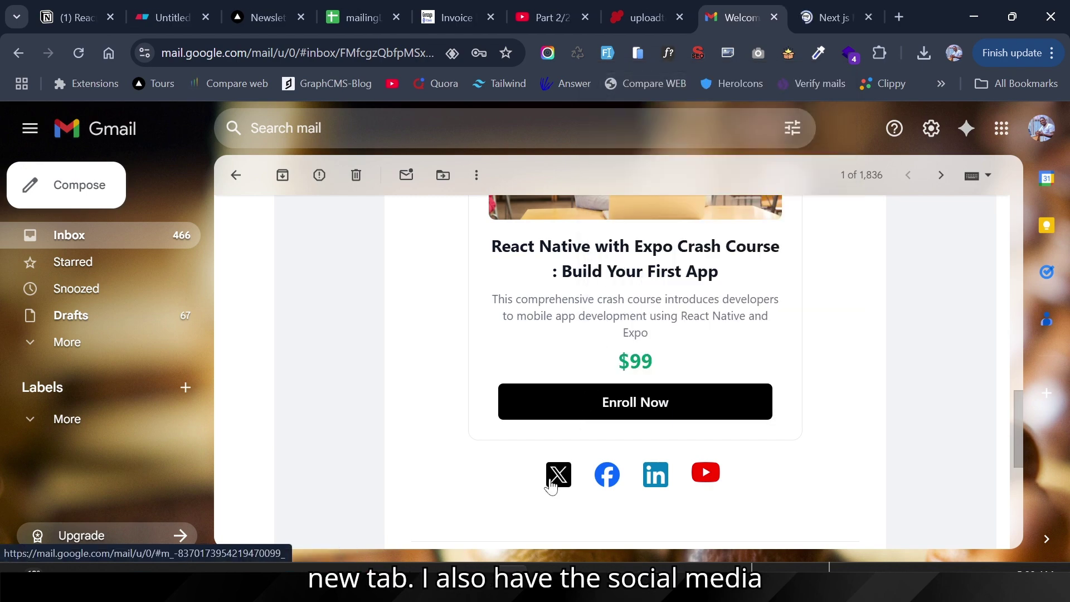
pyautogui.scroll(8, 738, 377)
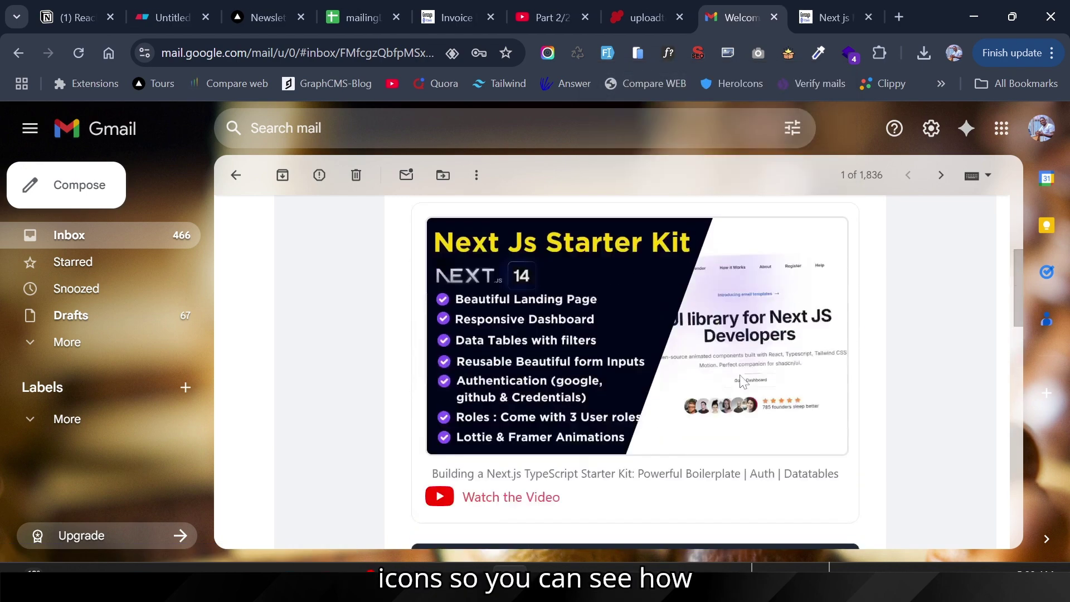
pyautogui.scroll(5, 742, 382)
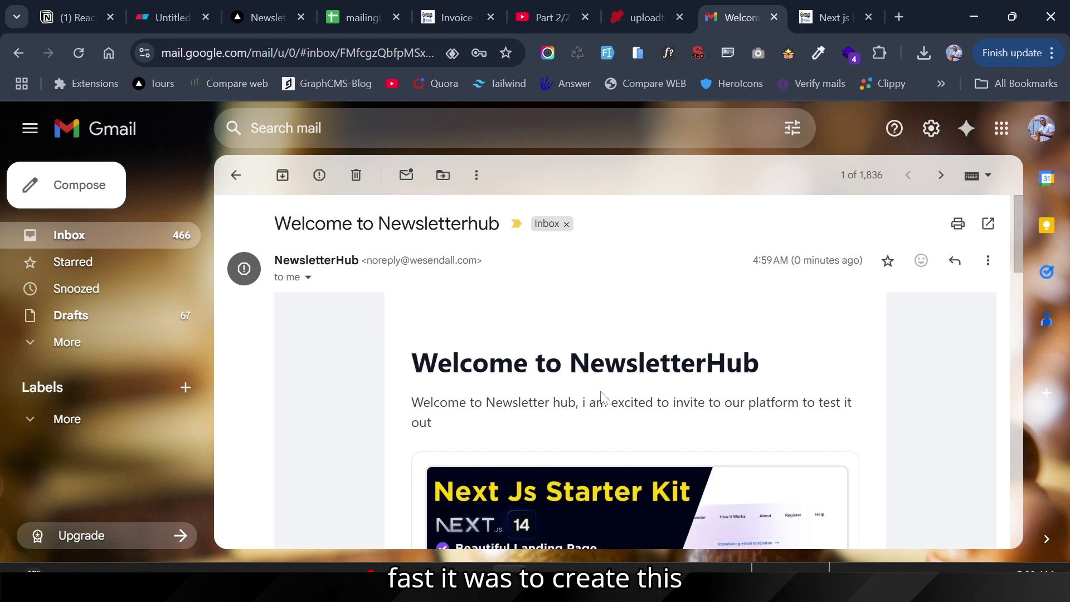
pyautogui.click(317, 570)
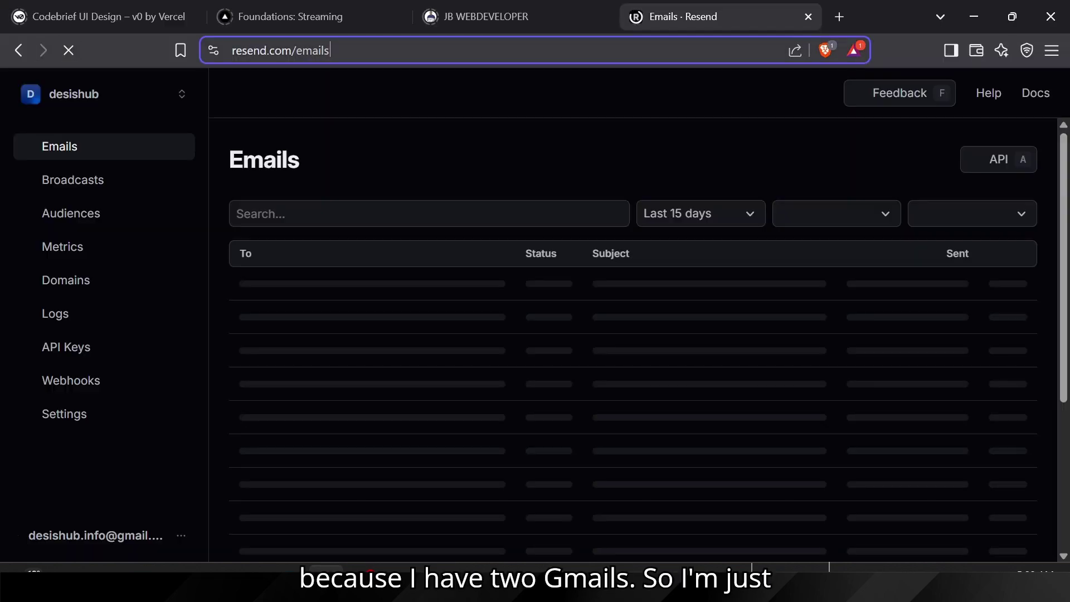
# Step: Go to the second account's Gmail inbox via 'gm' and open the Welcome to Newsletterhub email
pyautogui.click(478, 44)
pyautogui.write('gm')
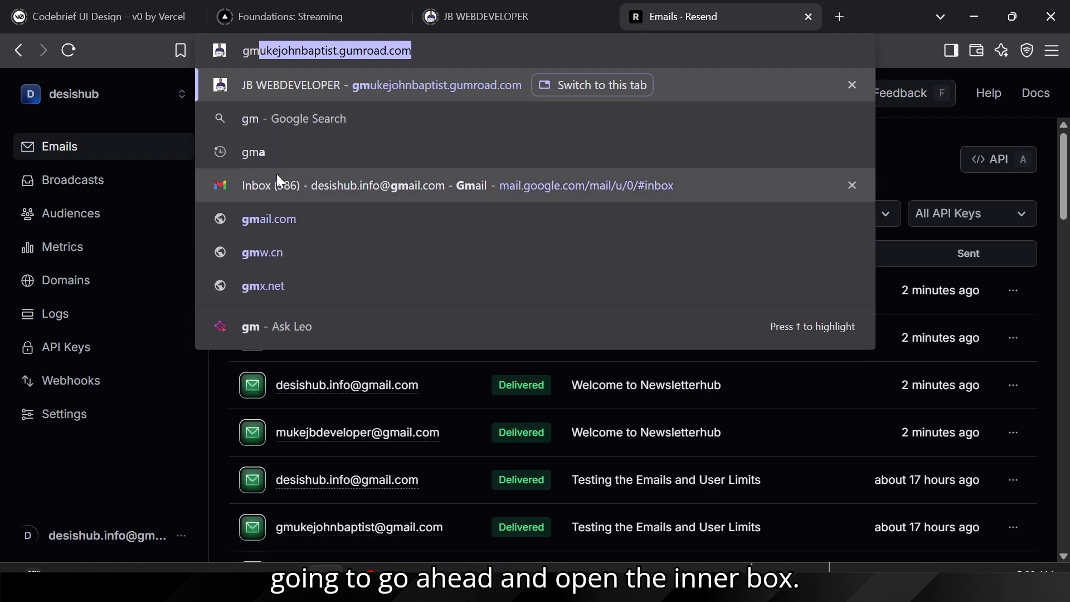
pyautogui.click(277, 175)
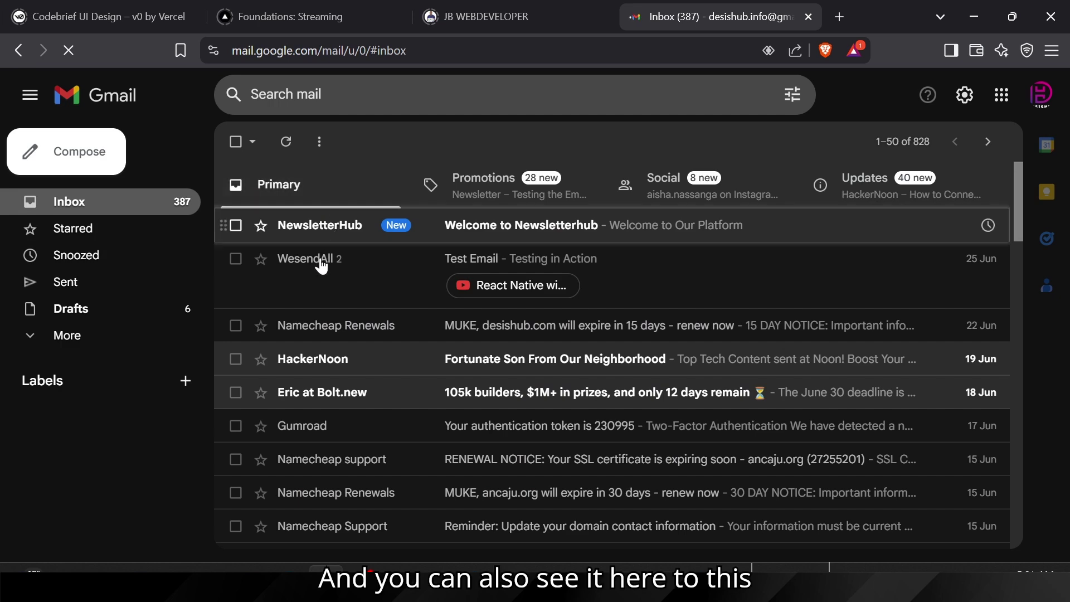
pyautogui.click(470, 229)
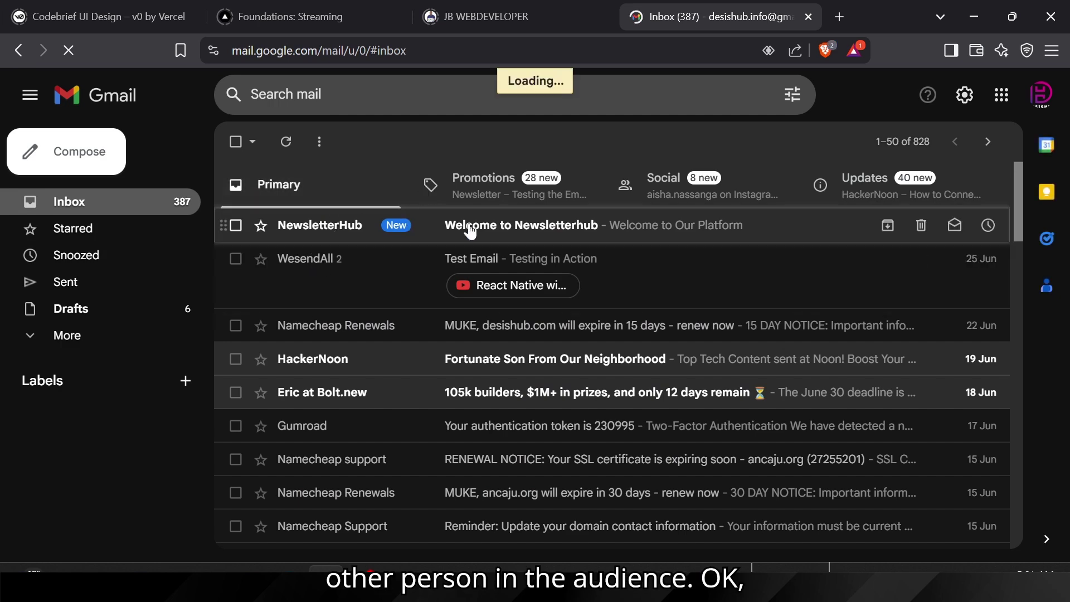
# Step: Show the email's images and scroll through it to check the rendering
pyautogui.scroll(-9, 673, 386)
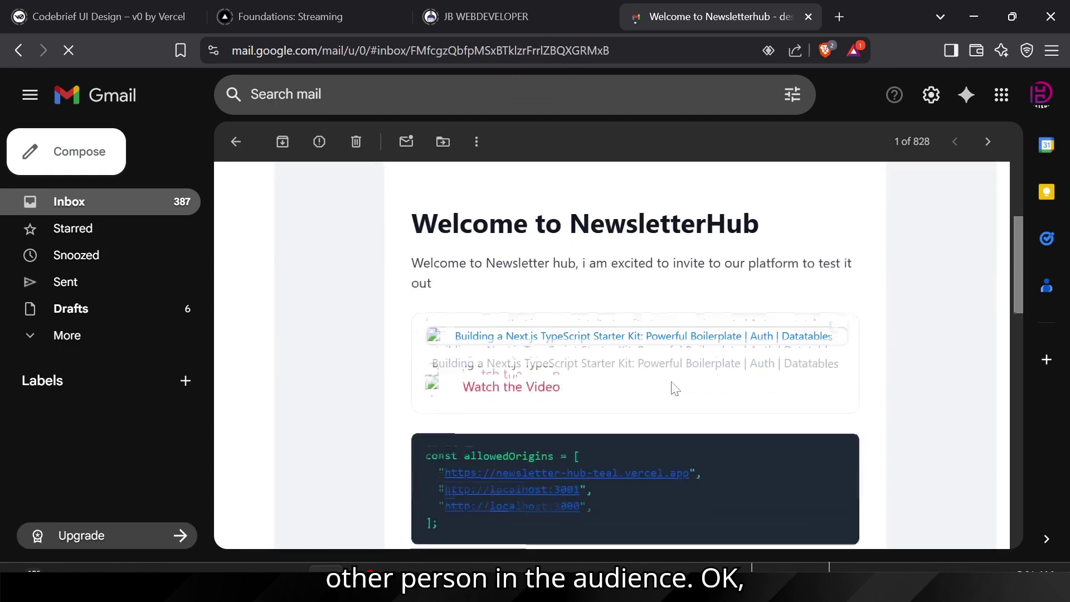
pyautogui.scroll(9, 673, 385)
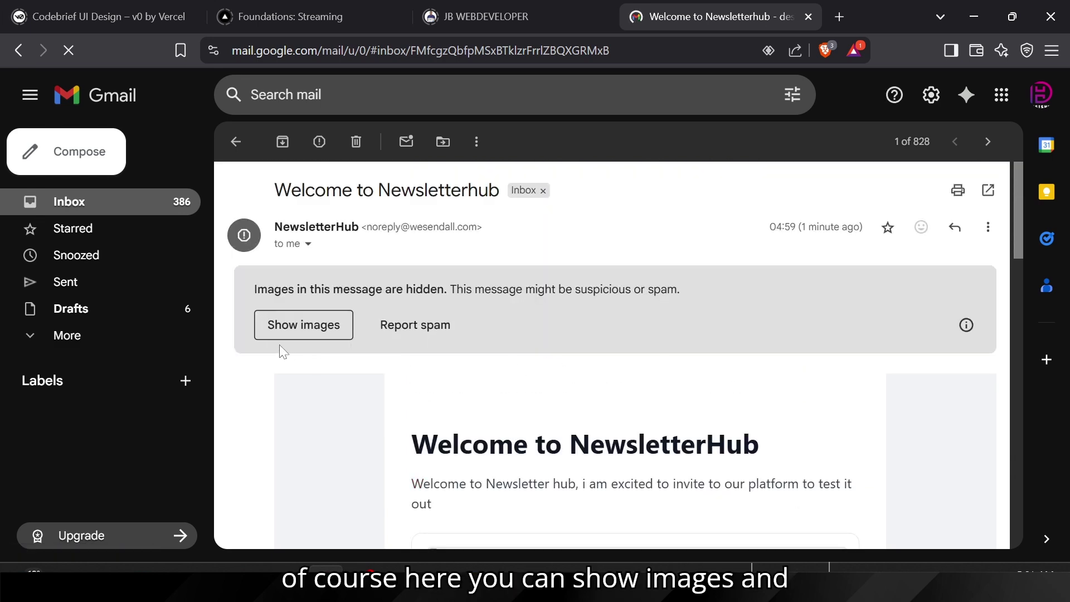
pyautogui.click(280, 339)
pyautogui.scroll(-3, 551, 419)
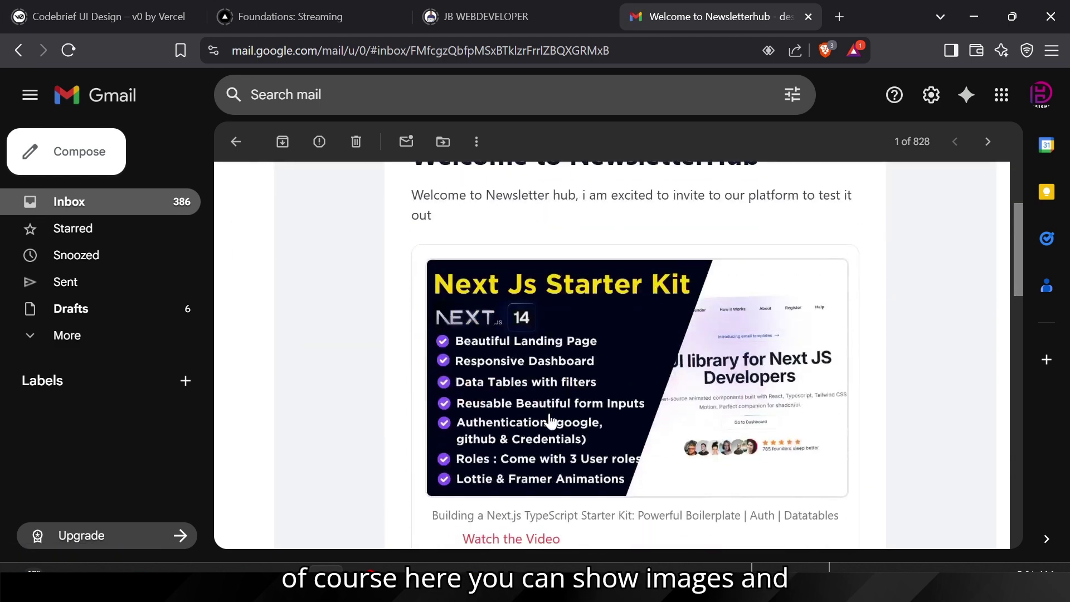
pyautogui.scroll(3, 574, 375)
pyautogui.scroll(-8, 550, 415)
pyautogui.scroll(-10, 549, 415)
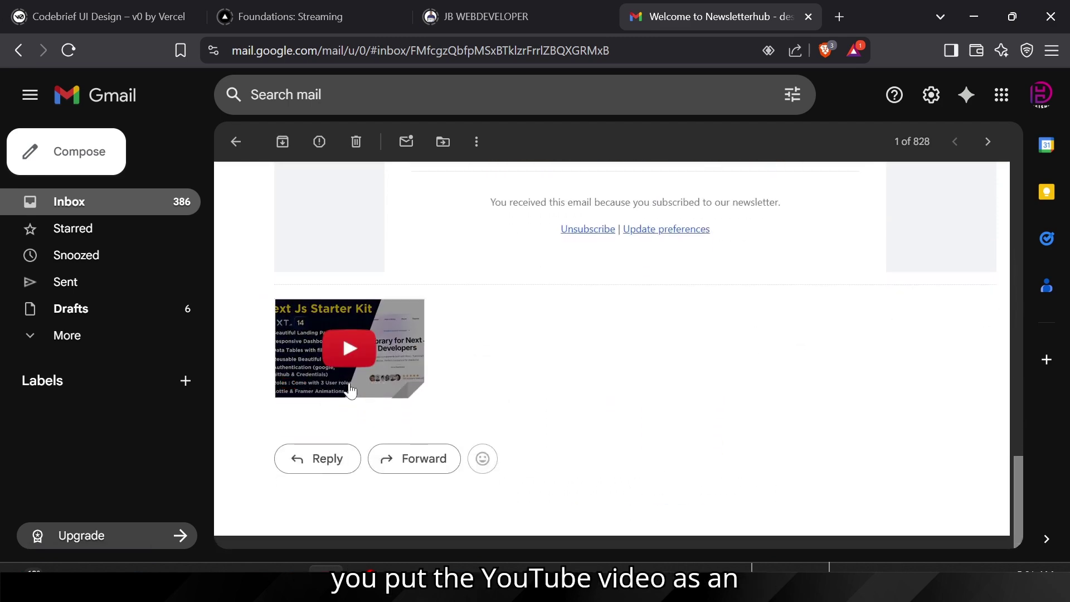
pyautogui.scroll(15, 623, 337)
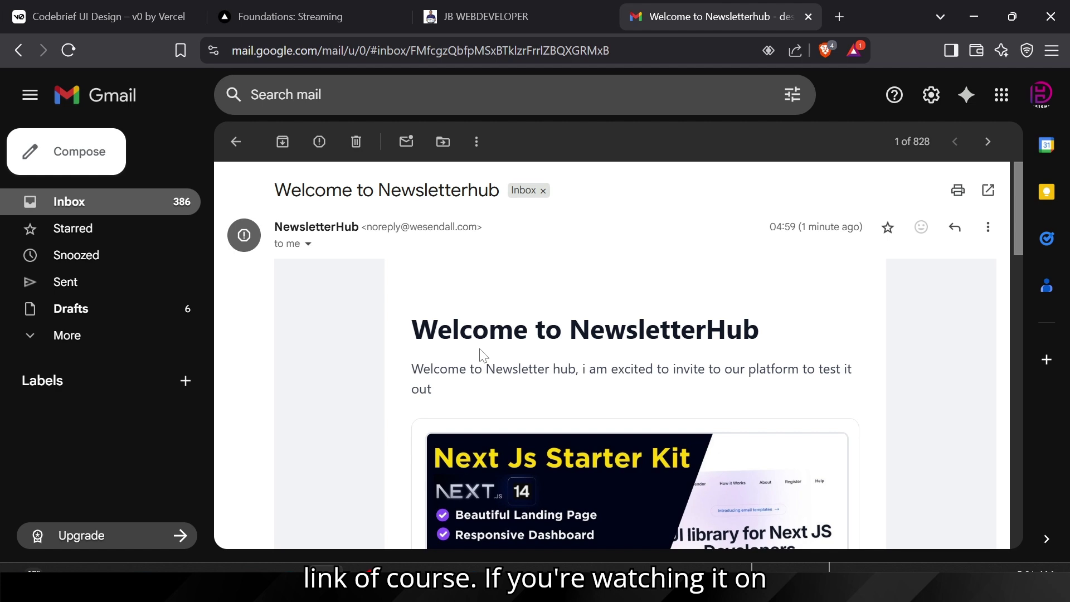
# Step: In Chrome, replace the Next.js Academy tab with excelapi-studio.vercel.app to load the ExcelAPI Studio homepage
pyautogui.moveTo(503, 568)
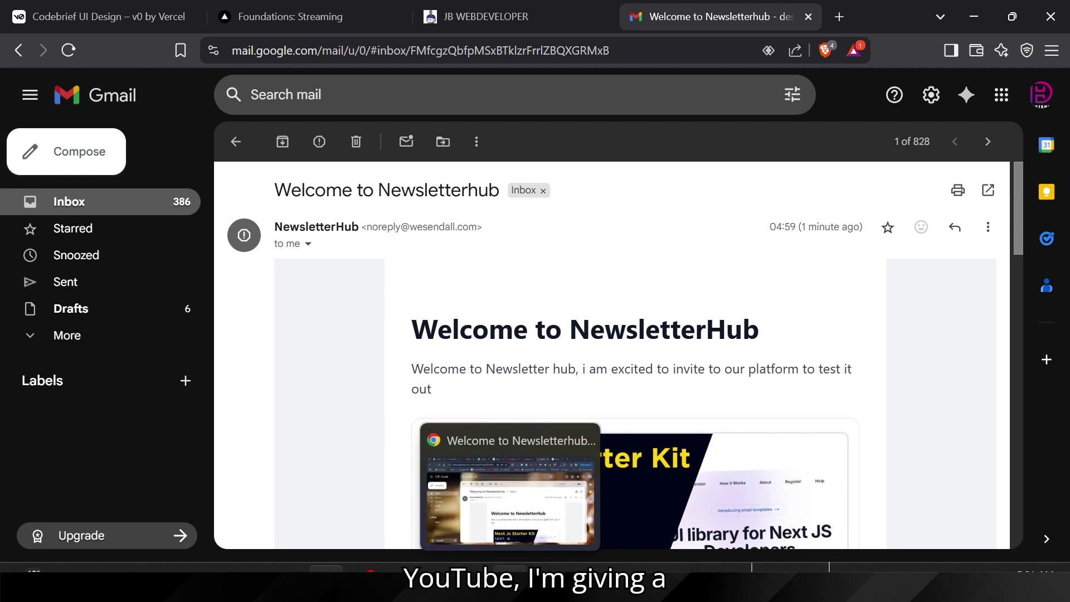
pyautogui.click(505, 445)
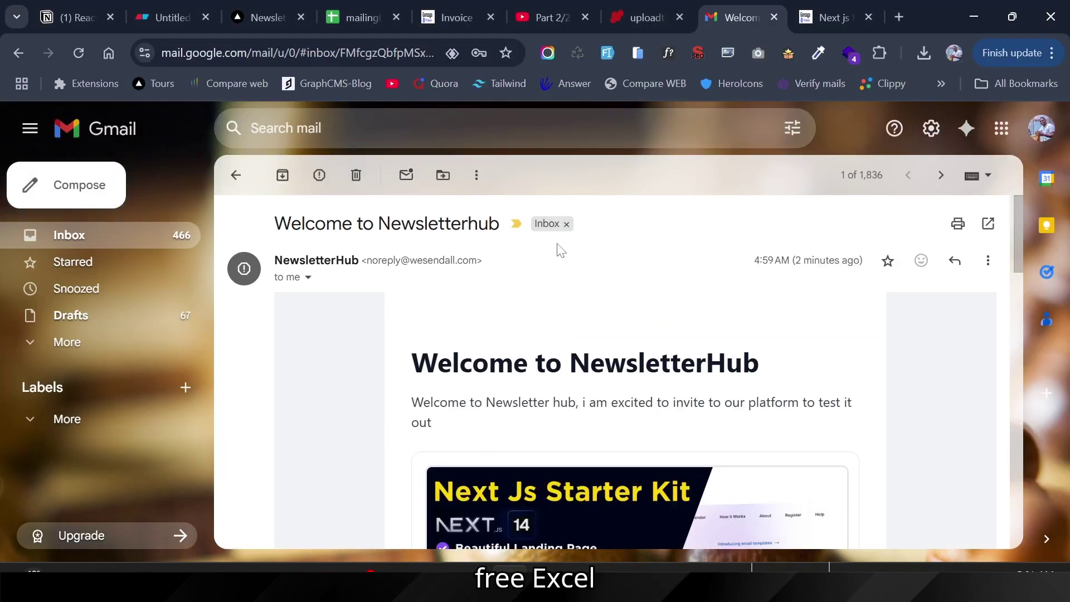
pyautogui.click(811, 21)
pyautogui.click(295, 52)
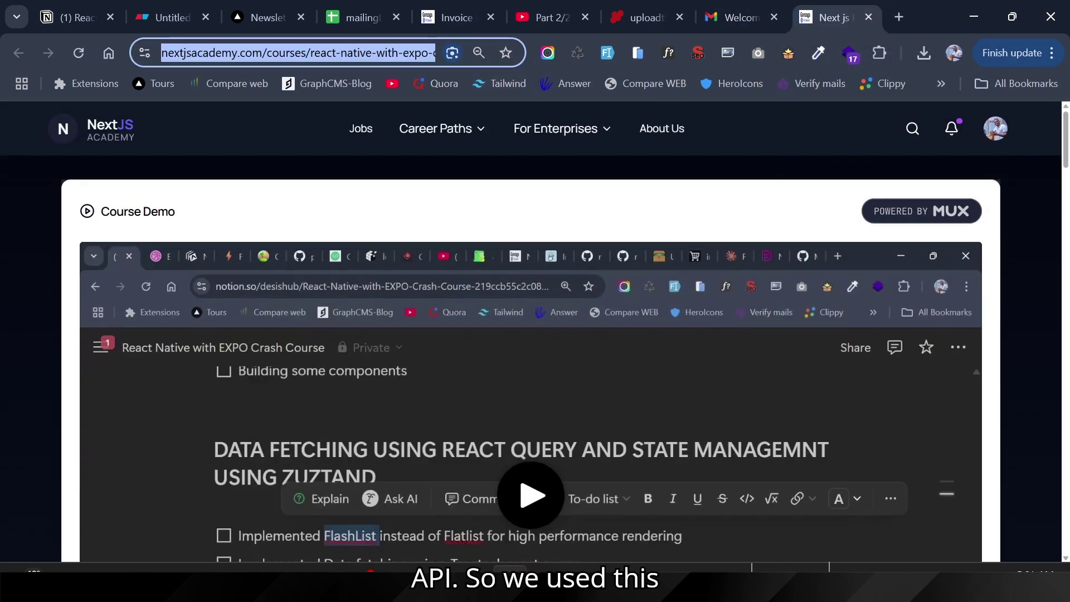
pyautogui.write('excelapi-studio.vercel.app')
pyautogui.press('Return')
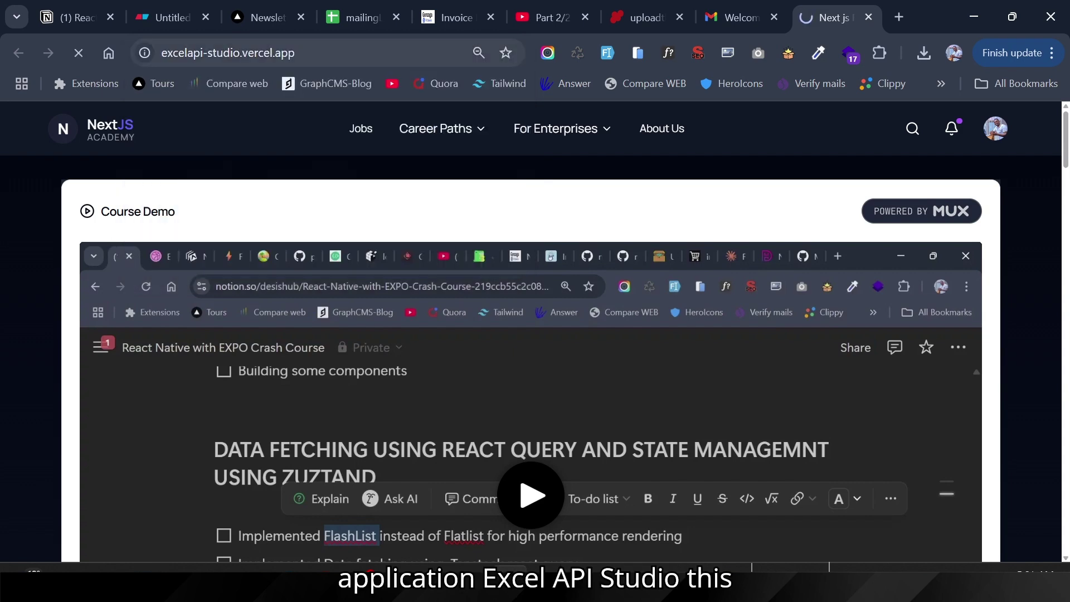
pyautogui.click(212, 53)
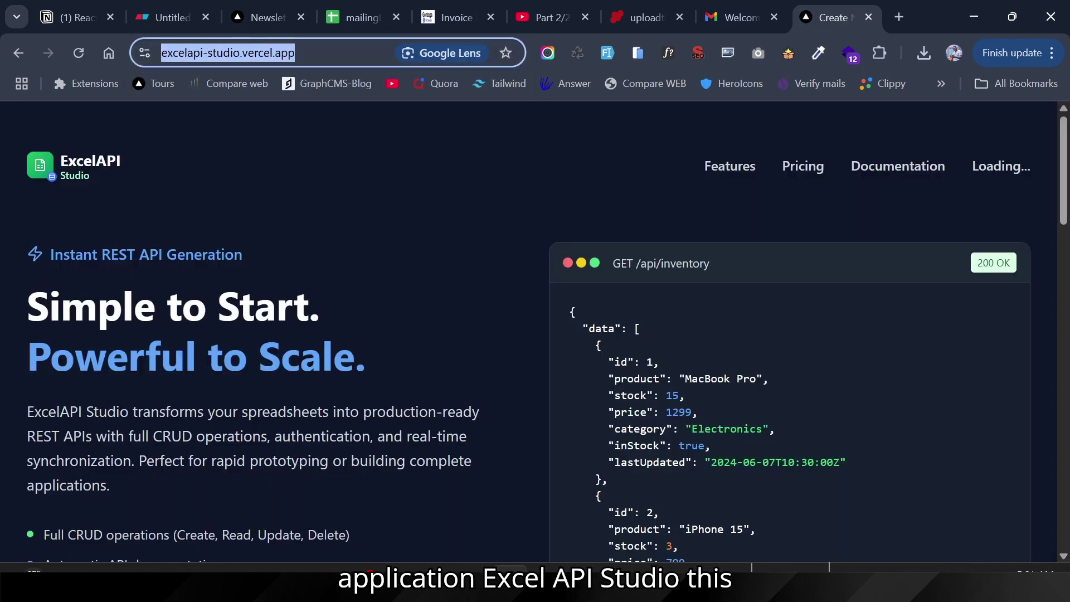